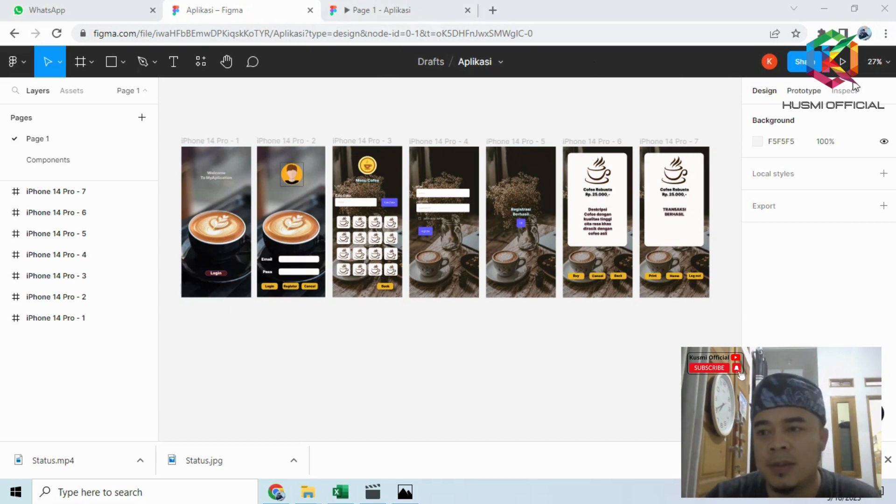
# - Preview the Aplikasi prototype from the welcome screen through login to the coffee menu and back to the login screen
pyautogui.click(842, 61)
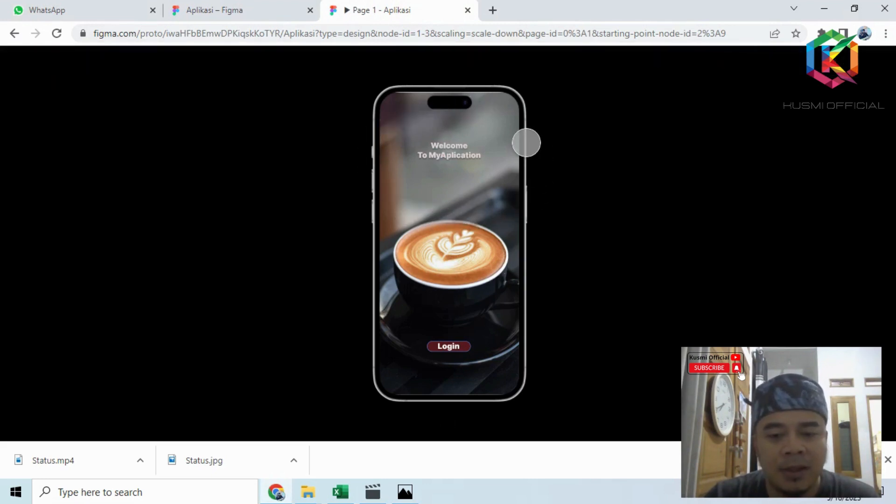
pyautogui.click(447, 349)
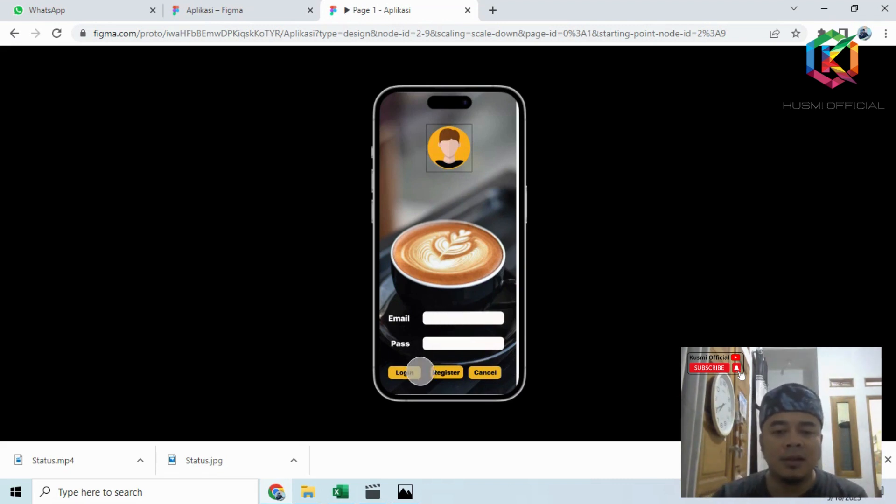
pyautogui.click(404, 373)
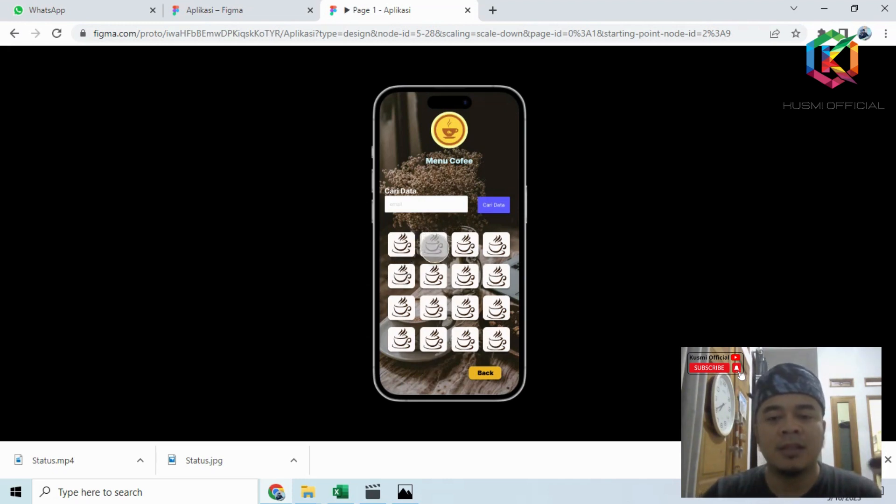
pyautogui.click(493, 376)
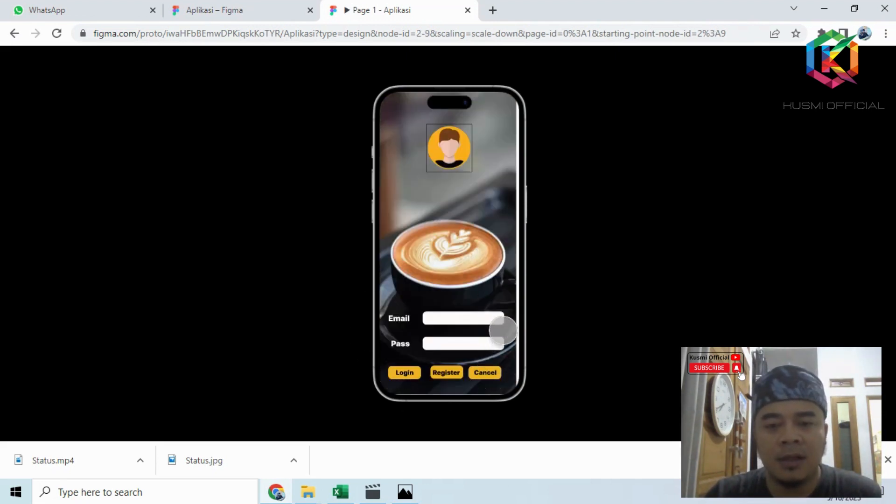
# - Test the prototype's registration flow from the login screen through the registration form and its confirmation screen
pyautogui.click(447, 373)
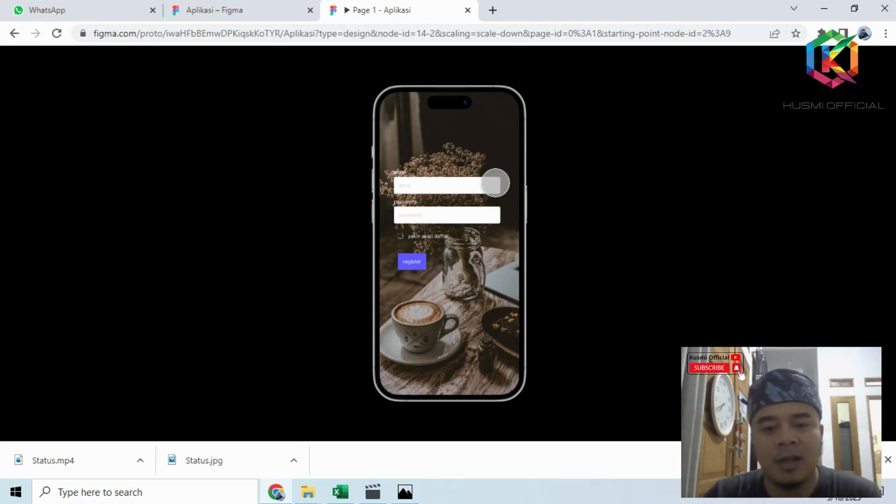
pyautogui.click(412, 261)
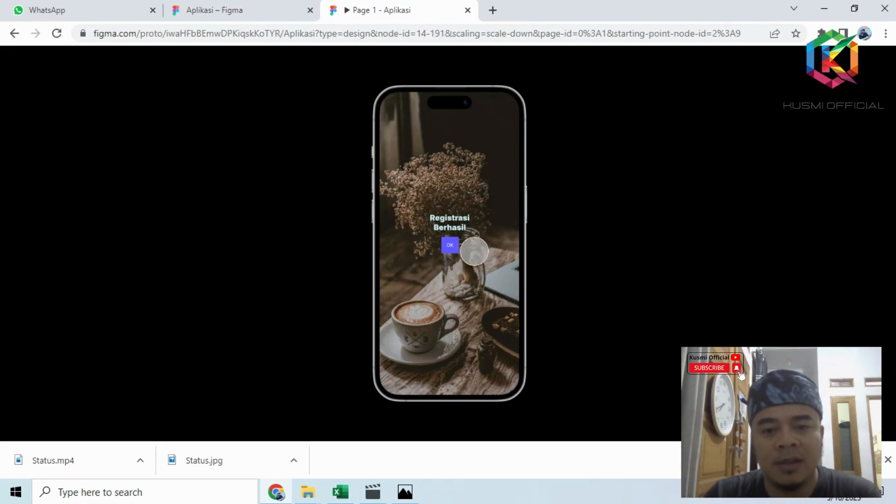
pyautogui.click(455, 247)
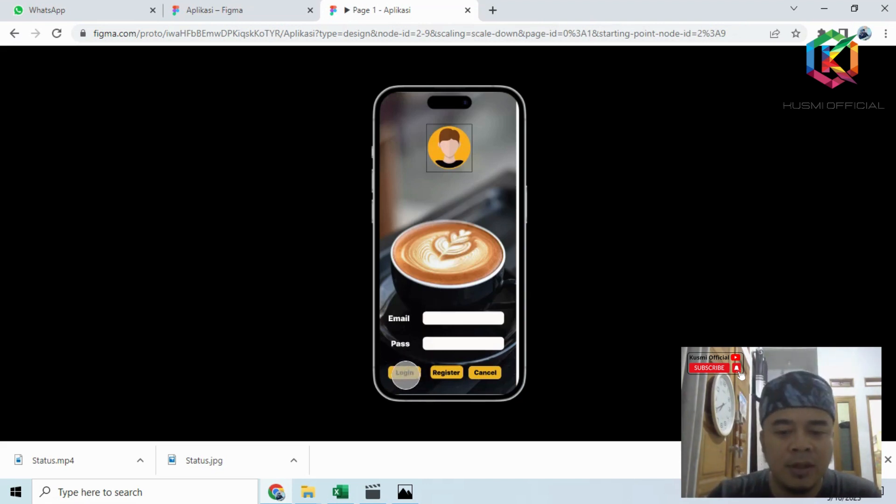
# - Test the prototype's purchase flow with the first coffee in the menu and return through the menu to the login screen
pyautogui.click(405, 373)
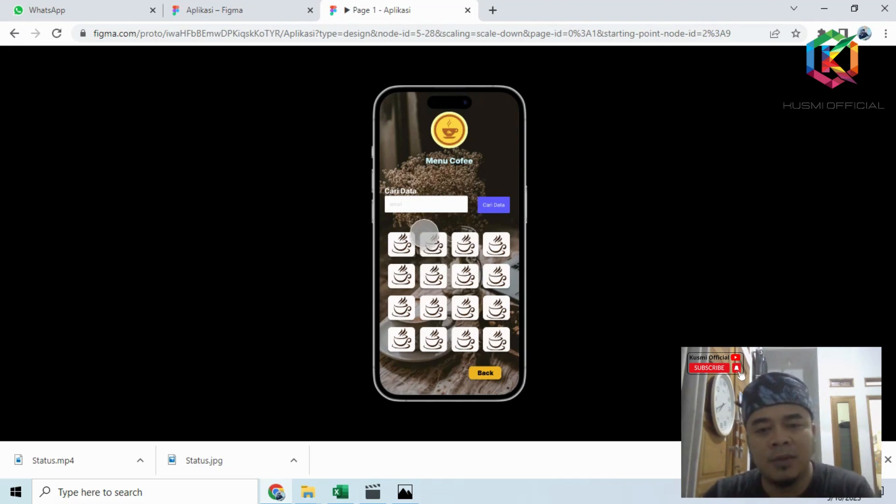
pyautogui.click(400, 244)
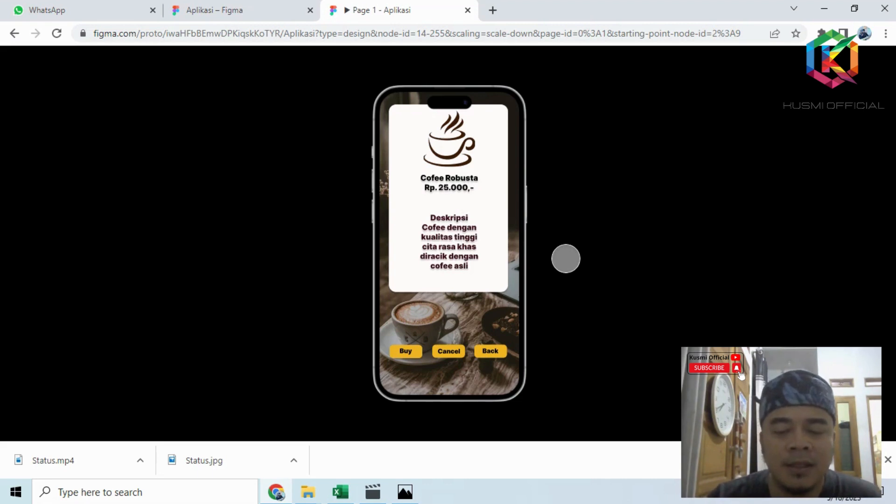
pyautogui.click(405, 353)
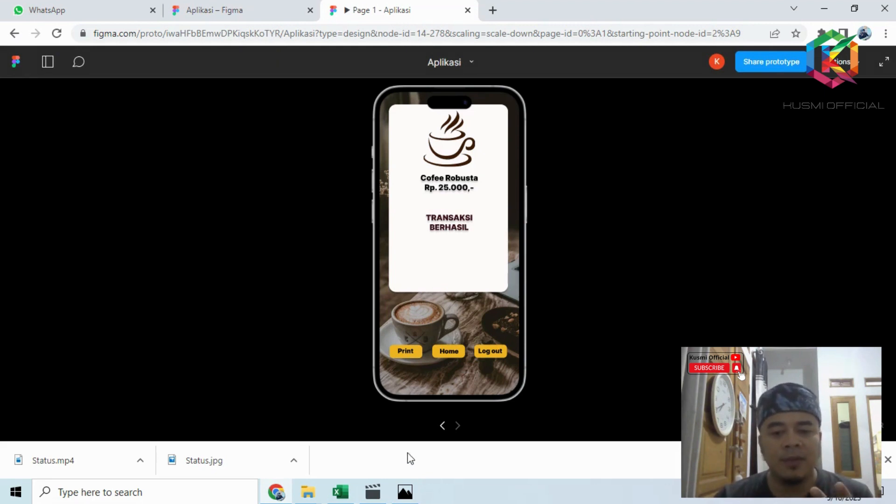
pyautogui.click(490, 351)
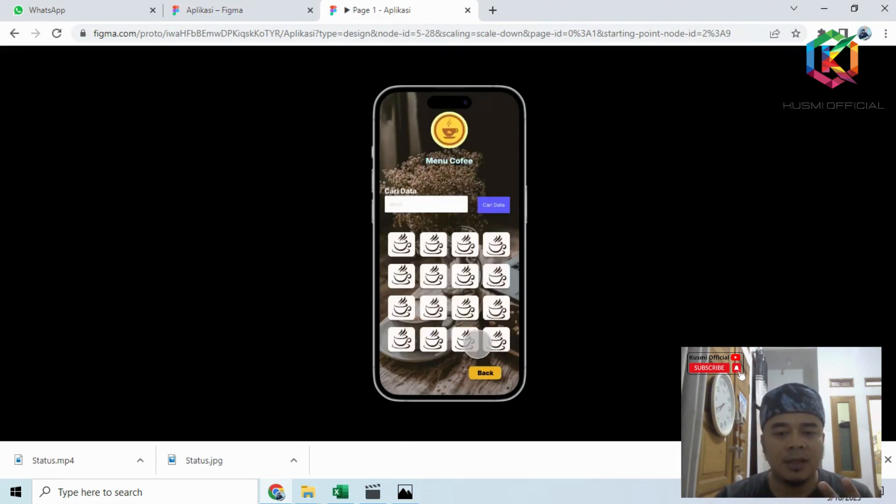
pyautogui.click(485, 372)
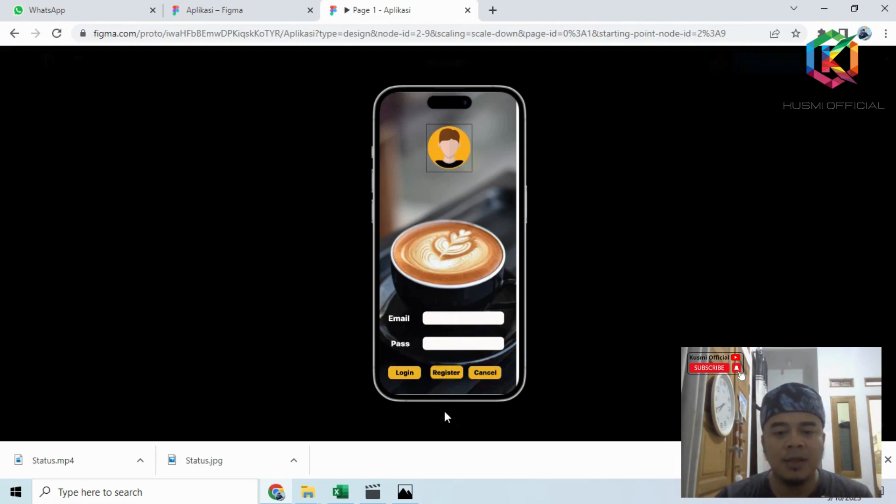
# - Repeat the prototype's login and buy the first coffee again up to the transaction screen
pyautogui.click(405, 372)
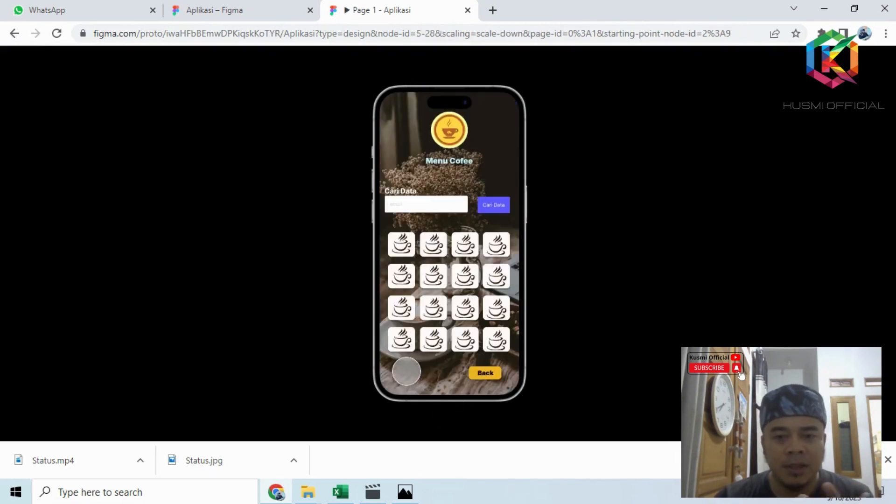
pyautogui.click(401, 248)
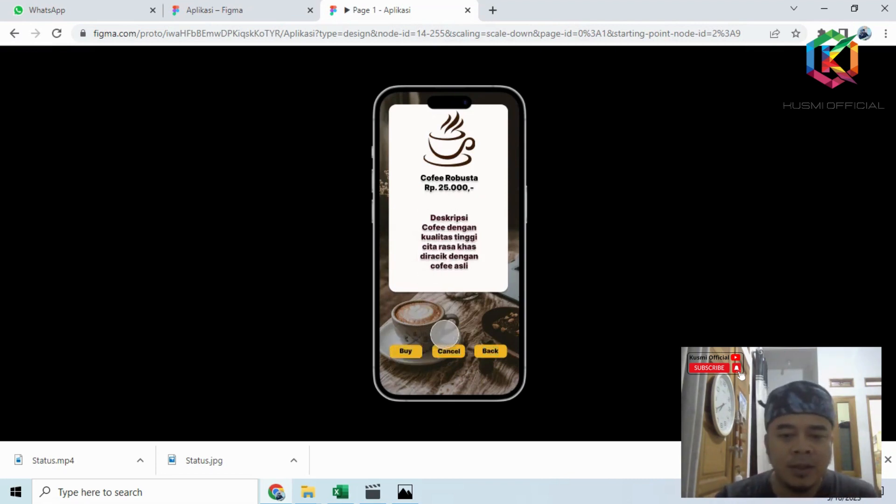
pyautogui.click(408, 351)
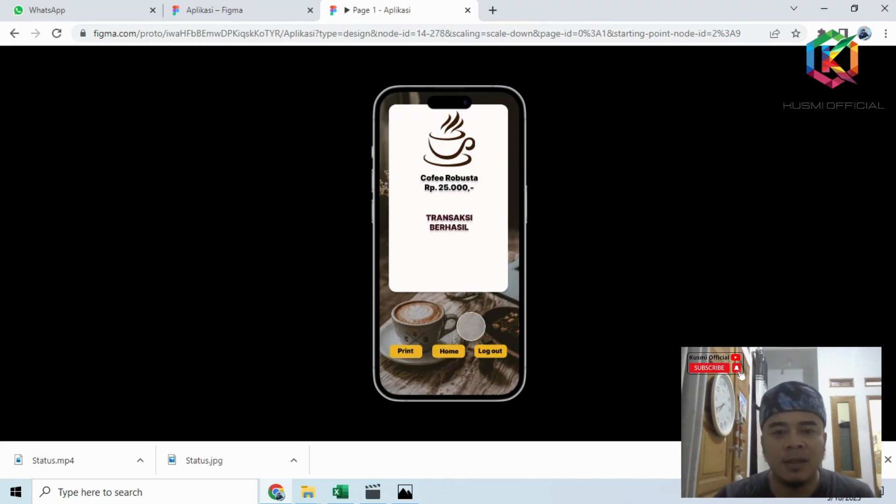
# - Return to the Aplikasi design file and log out of the Figma account
pyautogui.click(221, 13)
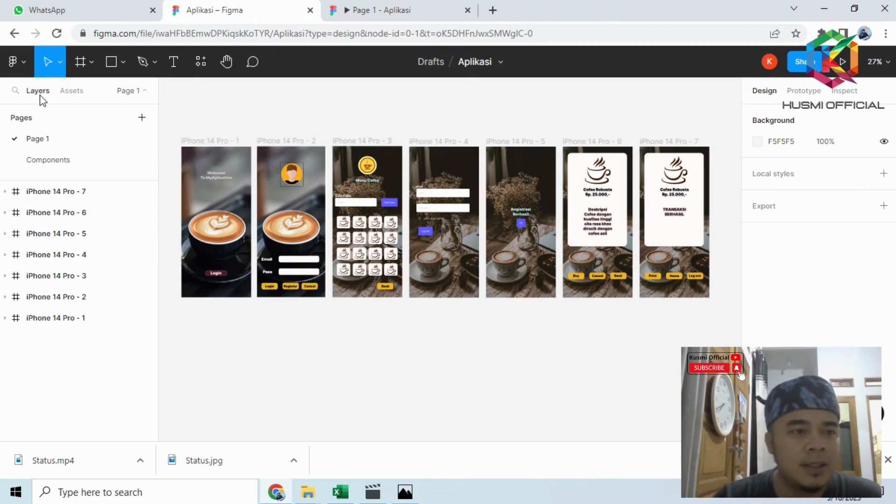
pyautogui.click(23, 64)
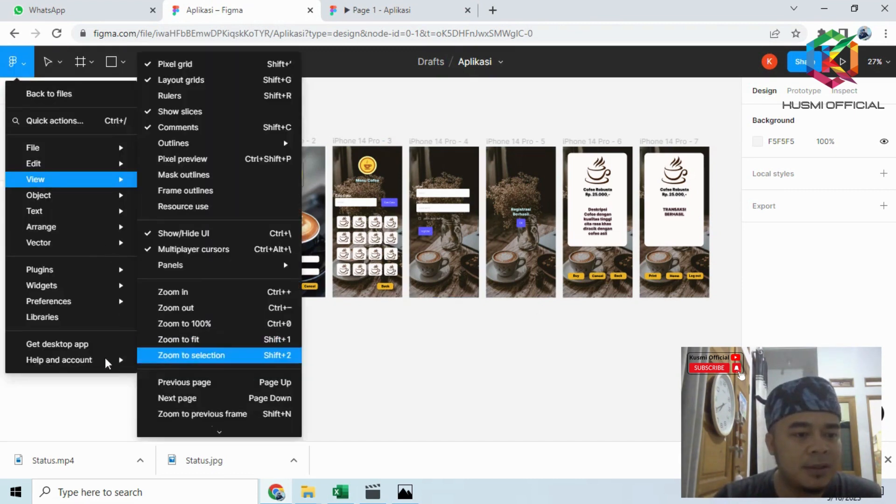
pyautogui.moveTo(108, 361)
pyautogui.click(168, 360)
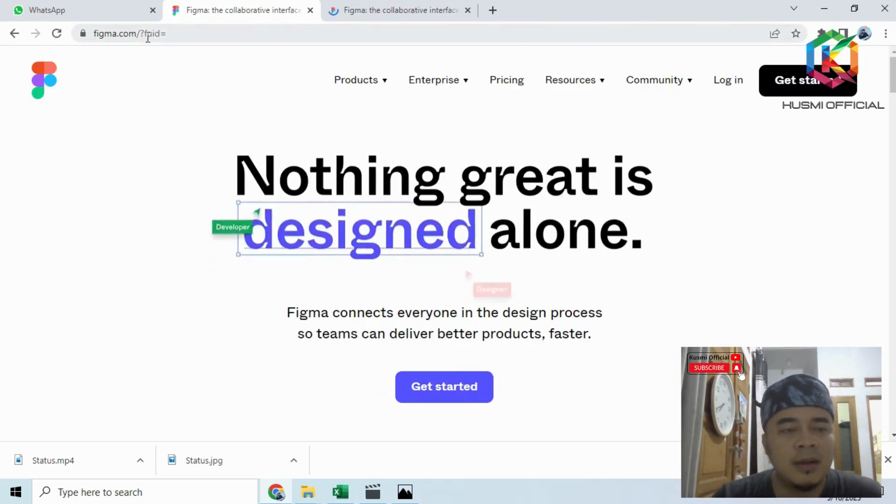
# - Log back in to Figma with the Google account and minimize the leftover sign-in window
pyautogui.click(726, 84)
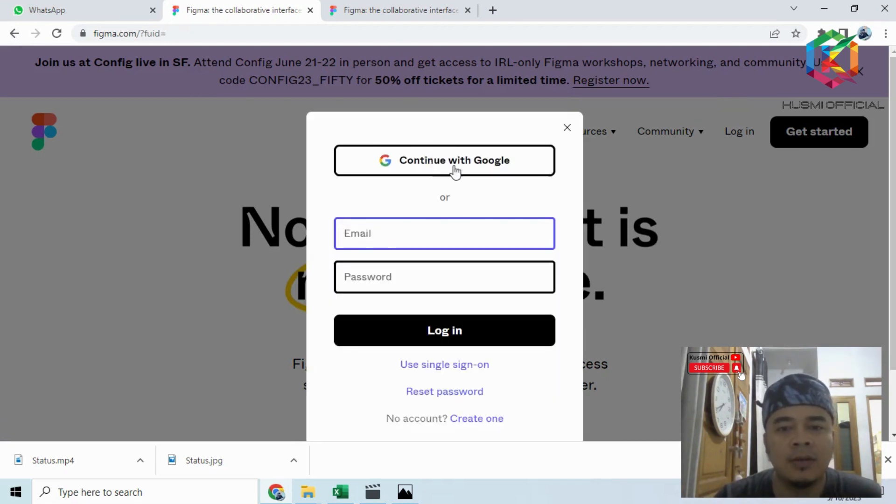
pyautogui.click(454, 167)
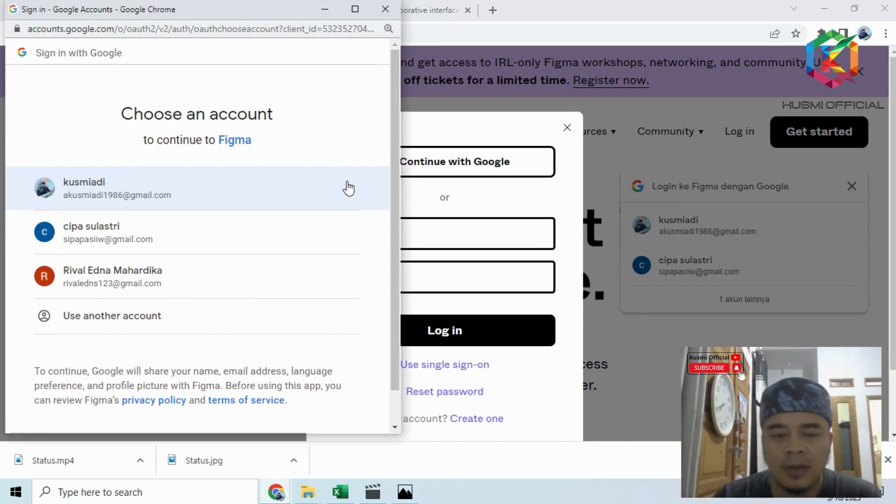
pyautogui.scroll(-1, 332, 261)
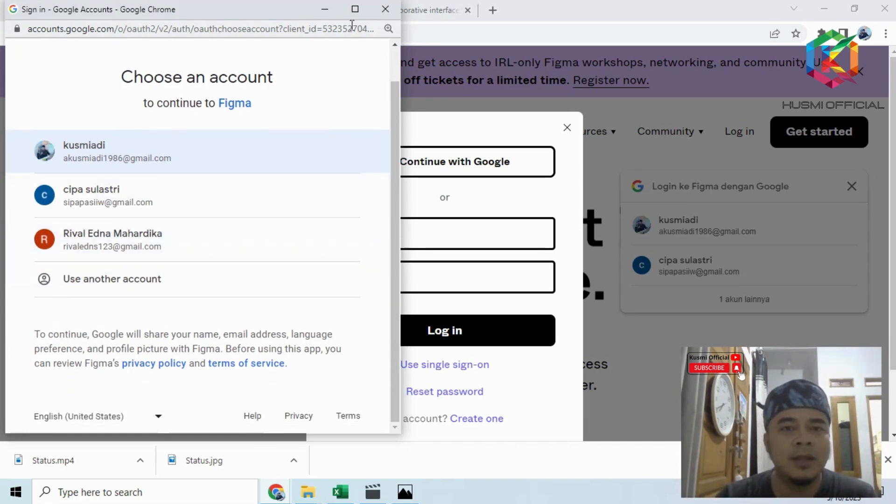
pyautogui.click(355, 9)
pyautogui.click(410, 169)
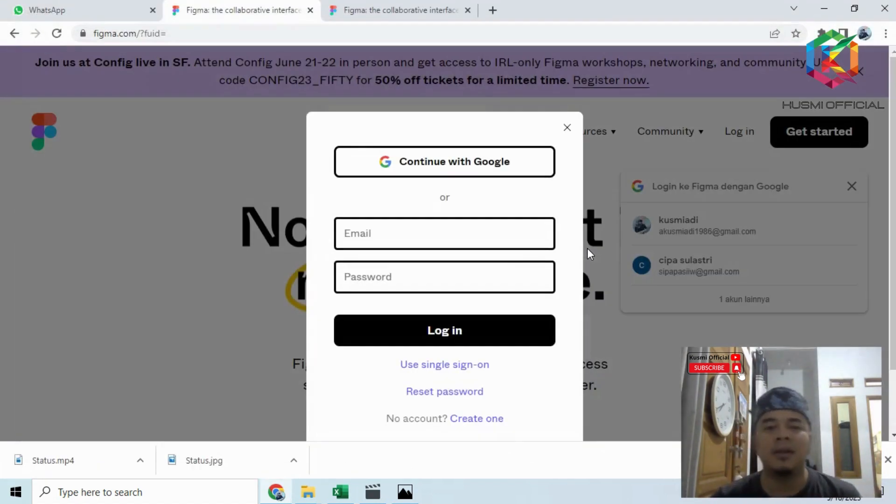
pyautogui.click(464, 168)
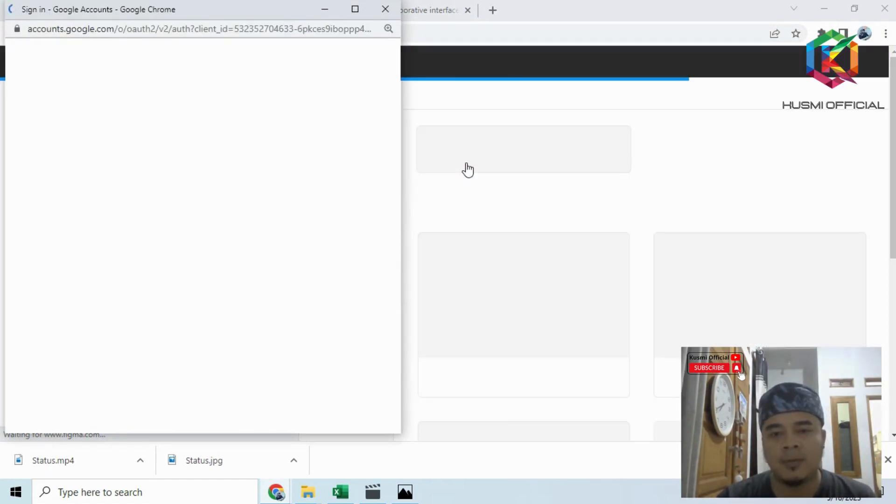
pyautogui.click(326, 9)
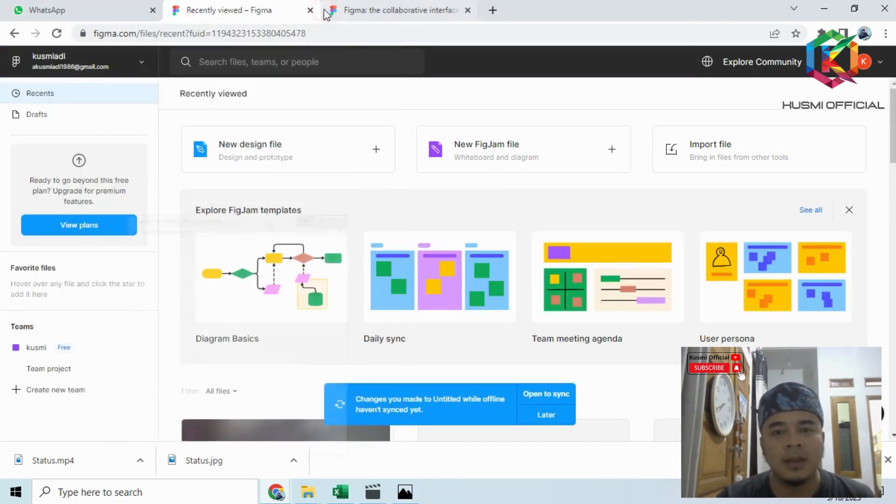
# - Create a new design file and add an iPhone 14 frame to the canvas
pyautogui.click(255, 150)
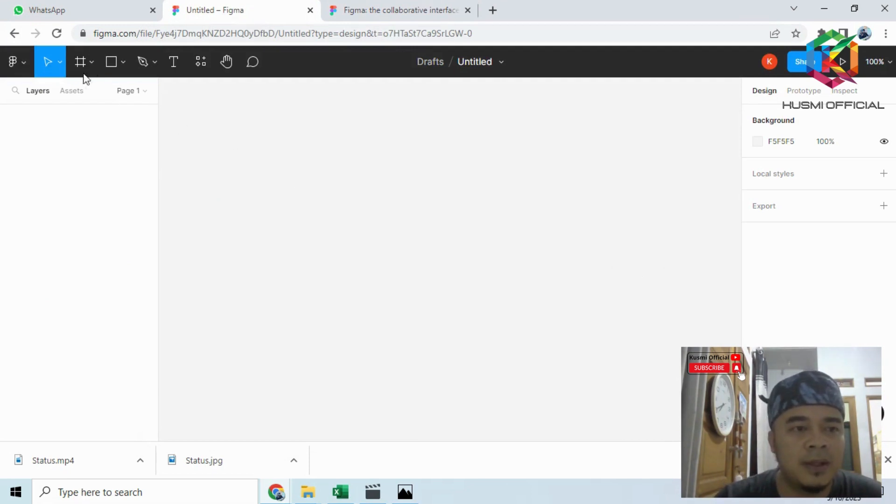
pyautogui.click(91, 61)
pyautogui.click(104, 94)
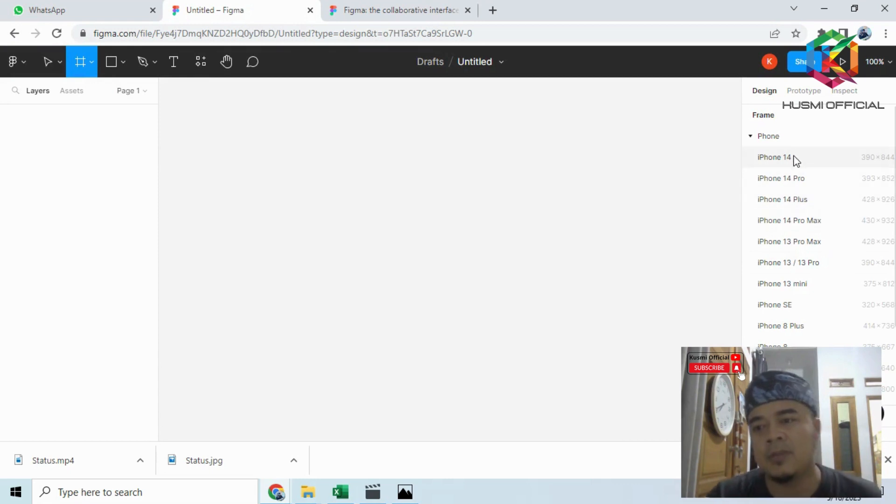
pyautogui.click(775, 157)
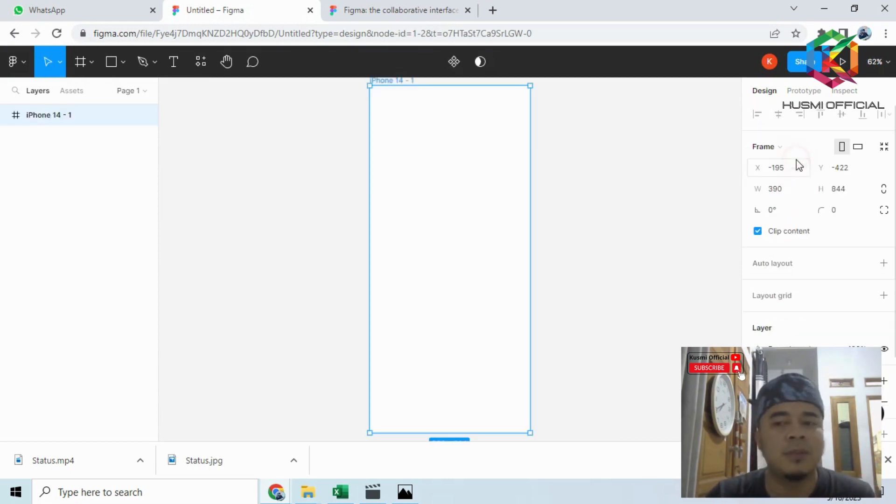
pyautogui.scroll(1, 441, 126)
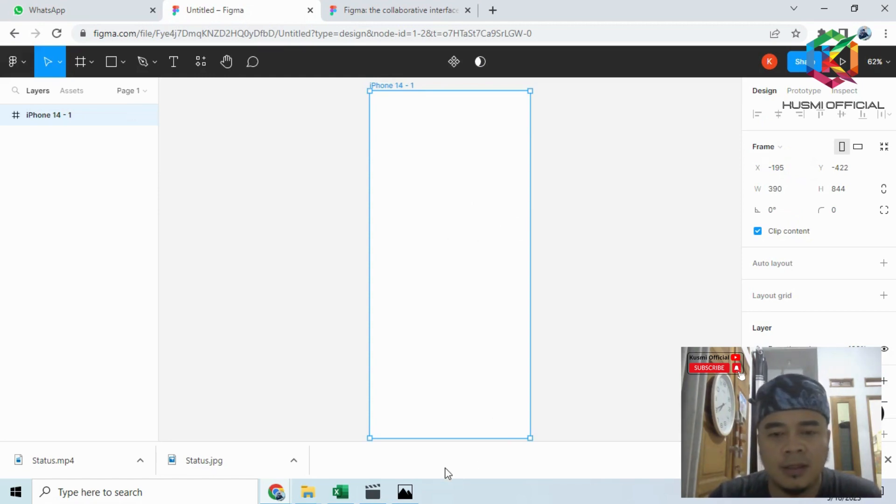
# - Check the reference image figma.PNG in Photos and add three more iPhone 14 frames beside the first one in Figma
pyautogui.click(405, 493)
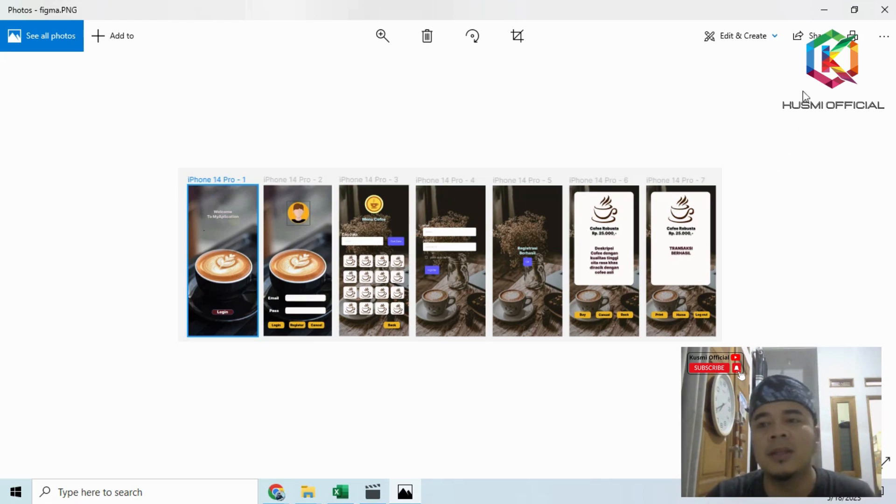
pyautogui.click(824, 10)
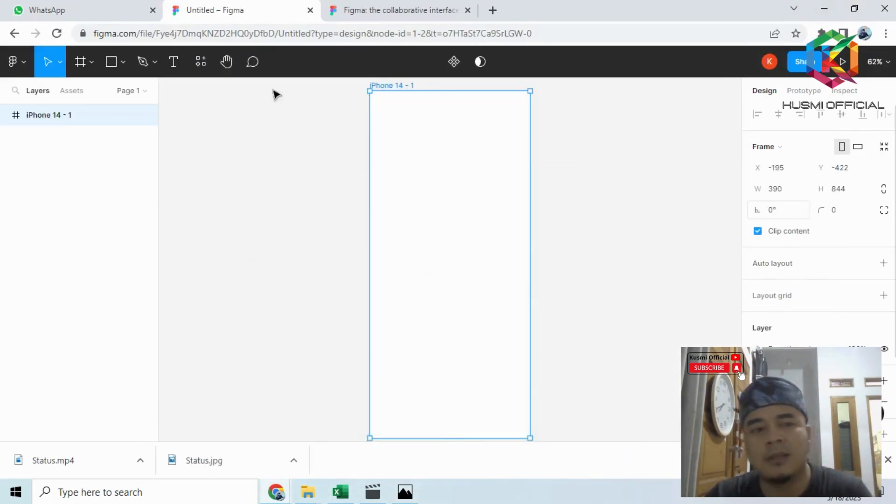
pyautogui.click(80, 64)
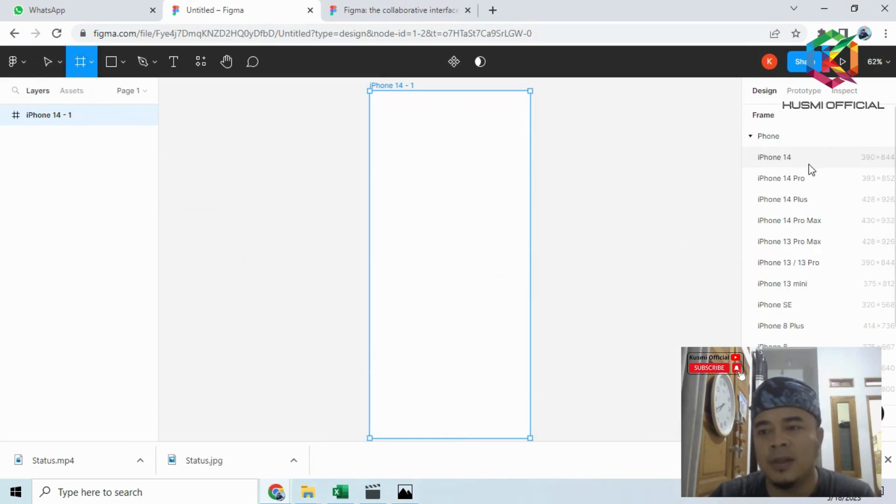
pyautogui.click(774, 157)
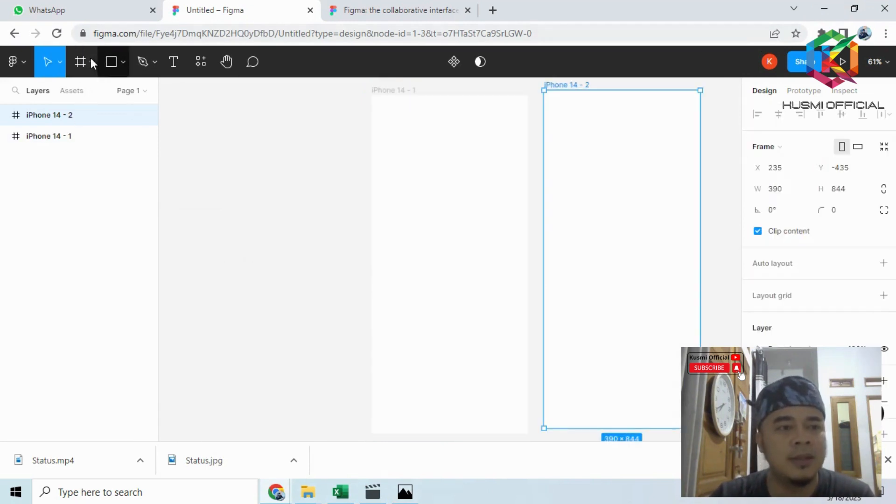
pyautogui.click(88, 62)
pyautogui.click(801, 159)
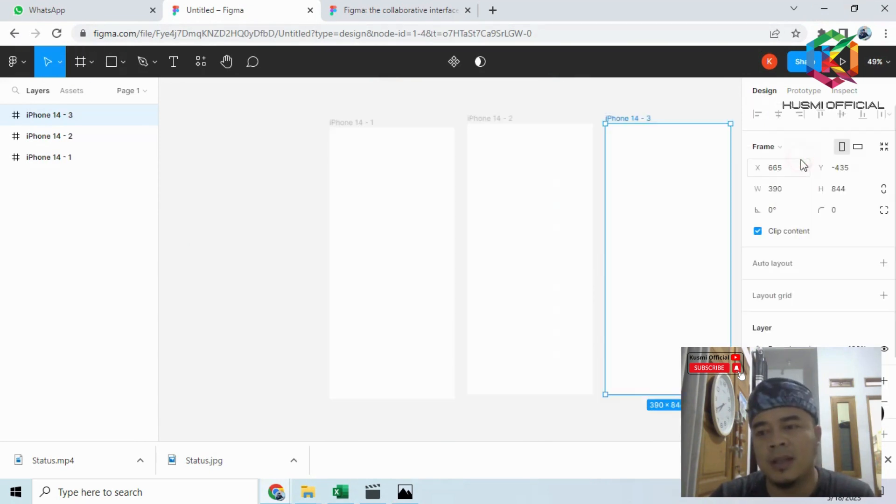
pyautogui.click(80, 65)
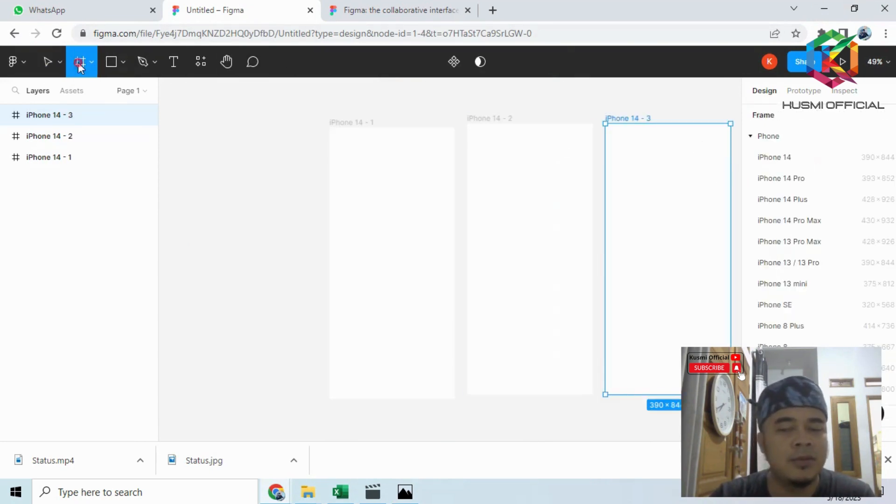
pyautogui.click(784, 160)
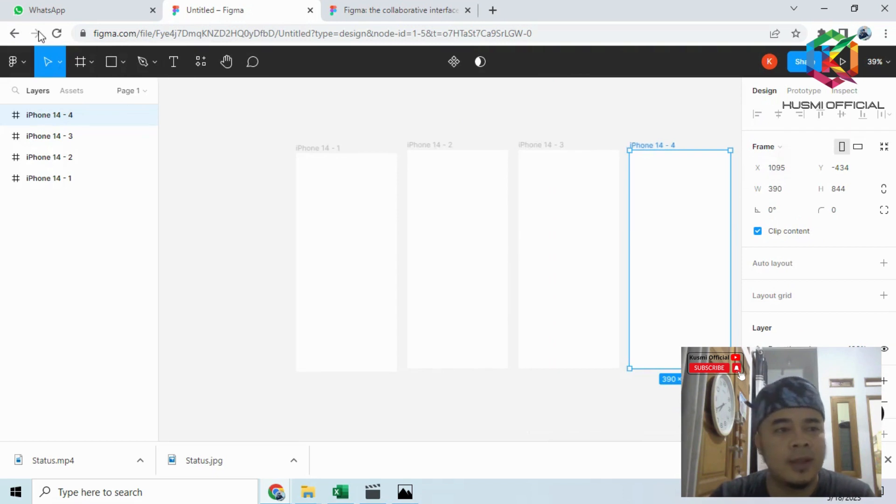
# - Add three more iPhone 14 frames to the row, making seven app screens in all
pyautogui.click(80, 65)
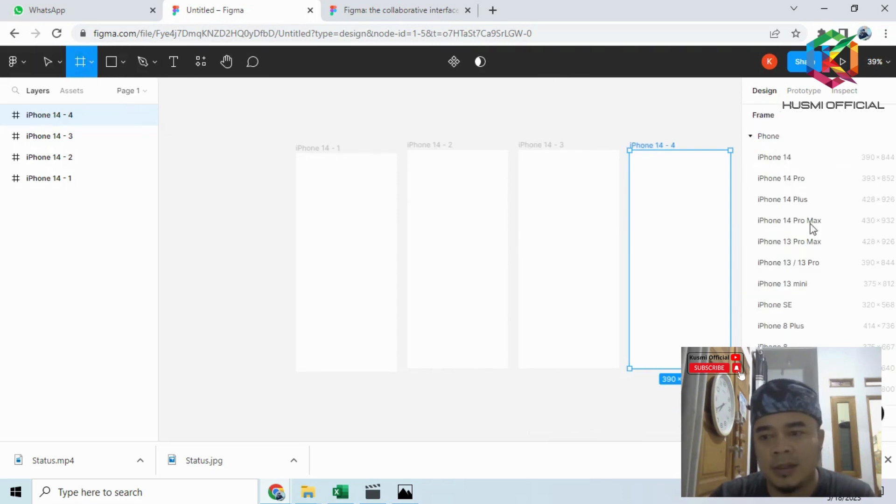
pyautogui.click(819, 159)
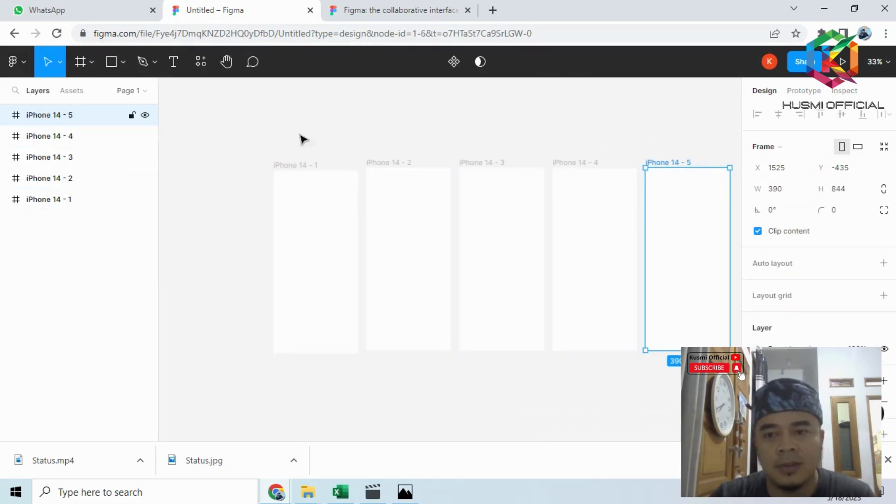
pyautogui.click(81, 63)
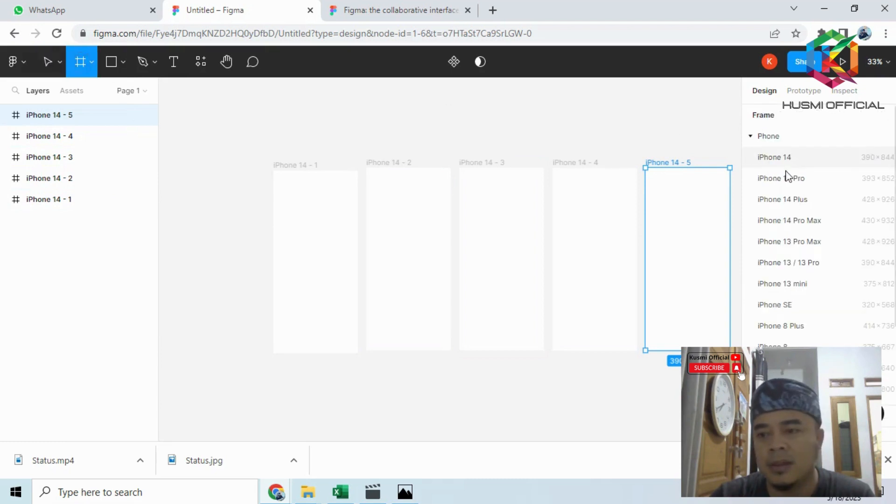
pyautogui.click(798, 157)
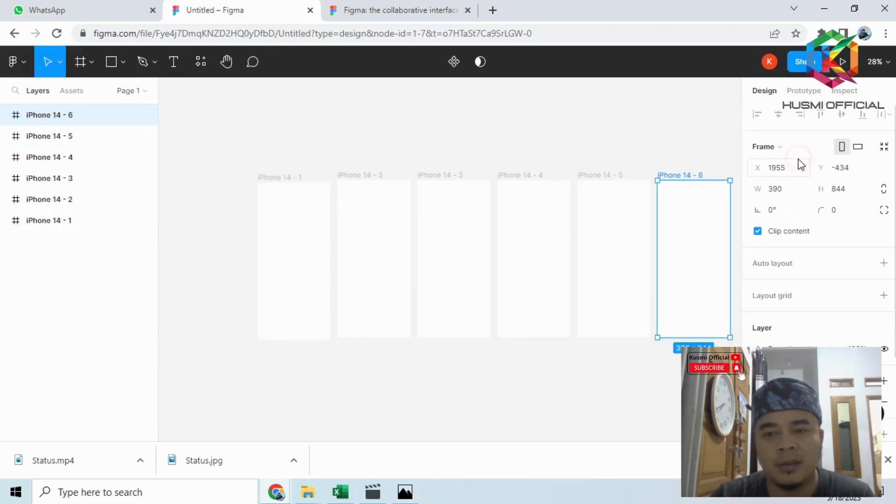
pyautogui.click(81, 65)
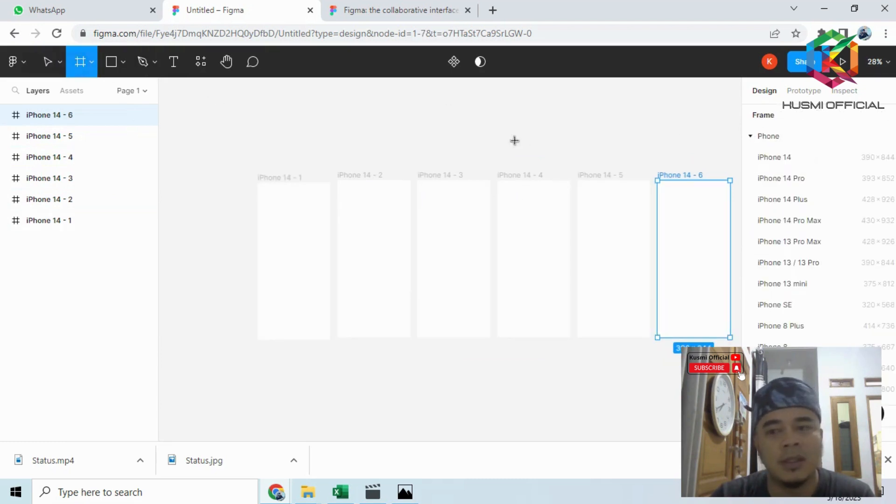
pyautogui.click(823, 161)
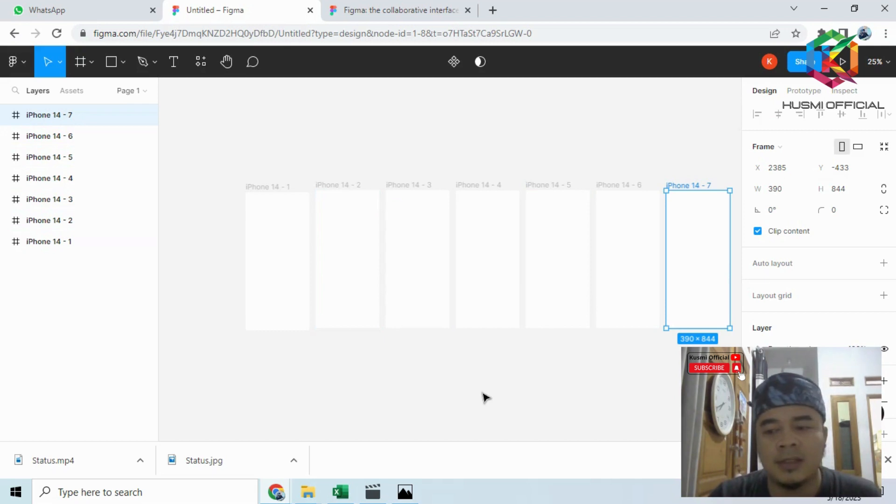
# - Select the first iPhone 14 frame and examine the welcome screen of the reference image figma.PNG in Photos
pyautogui.scroll(2, 256, 239)
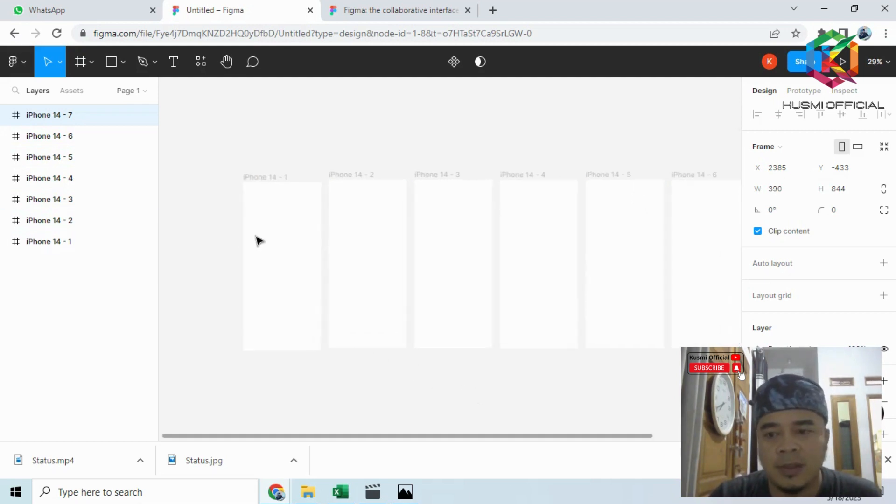
pyautogui.scroll(2, 263, 232)
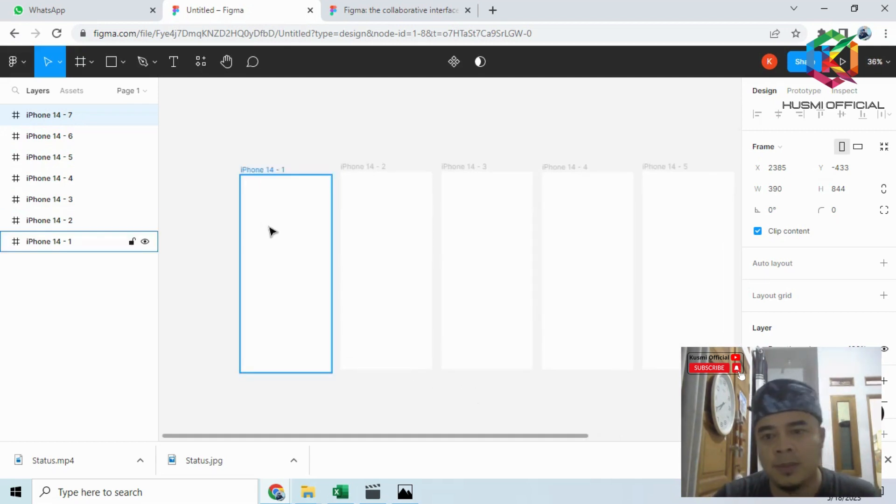
pyautogui.scroll(5, 272, 232)
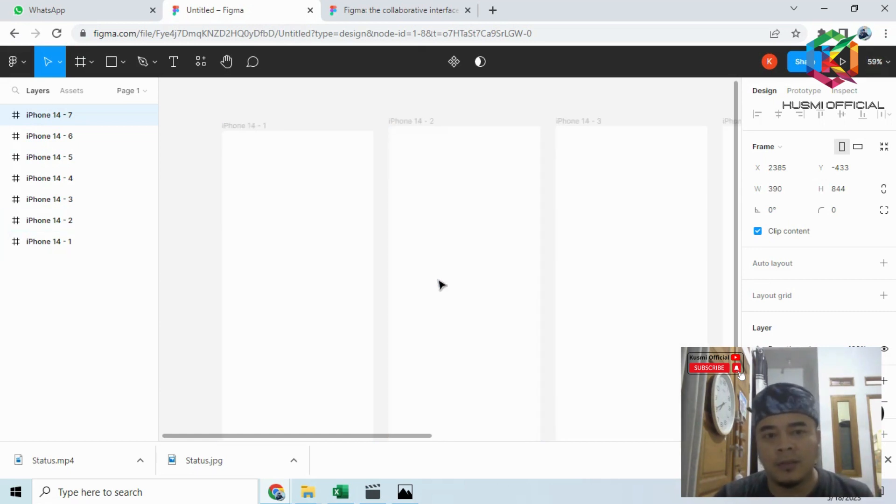
pyautogui.scroll(1, 434, 278)
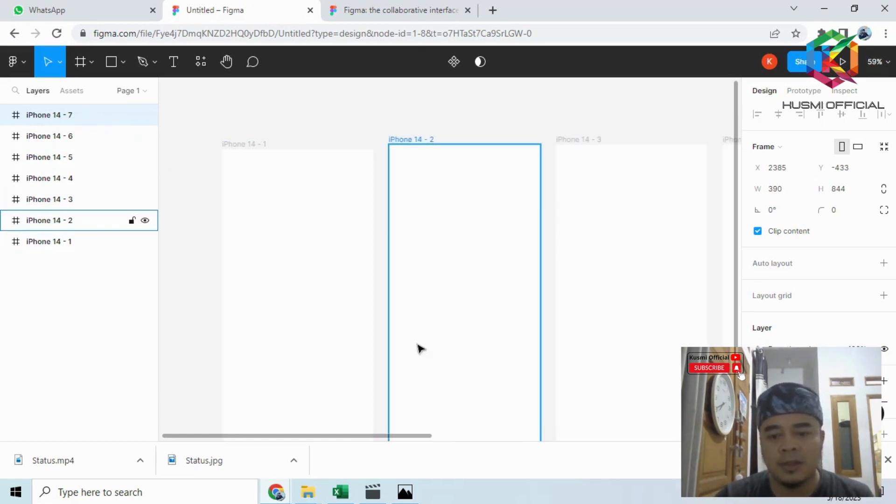
pyautogui.moveTo(395, 435); pyautogui.dragTo(366, 415)
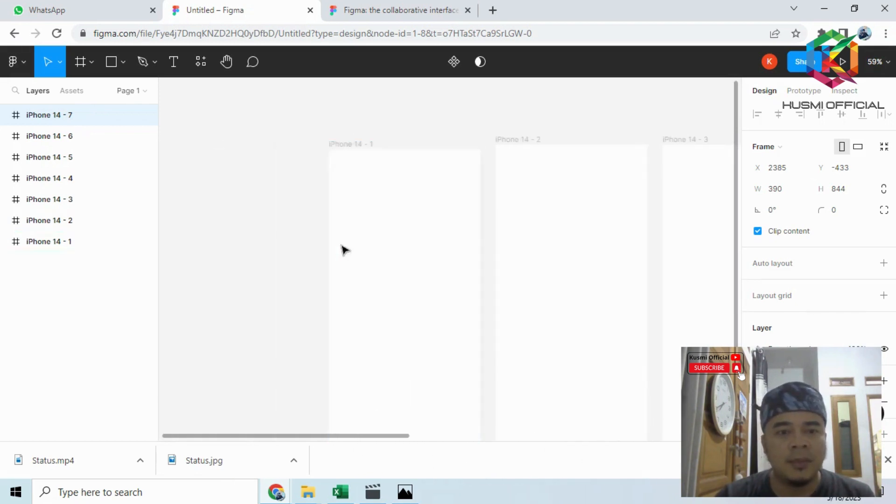
pyautogui.click(378, 216)
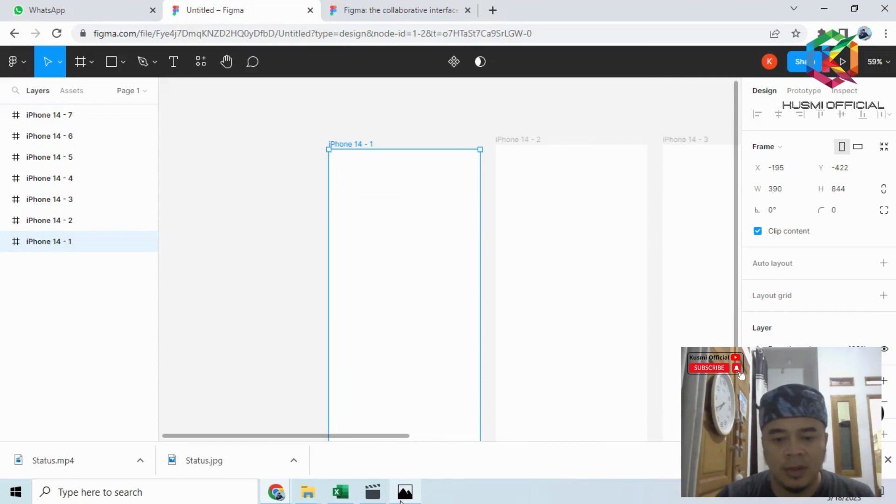
pyautogui.click(405, 492)
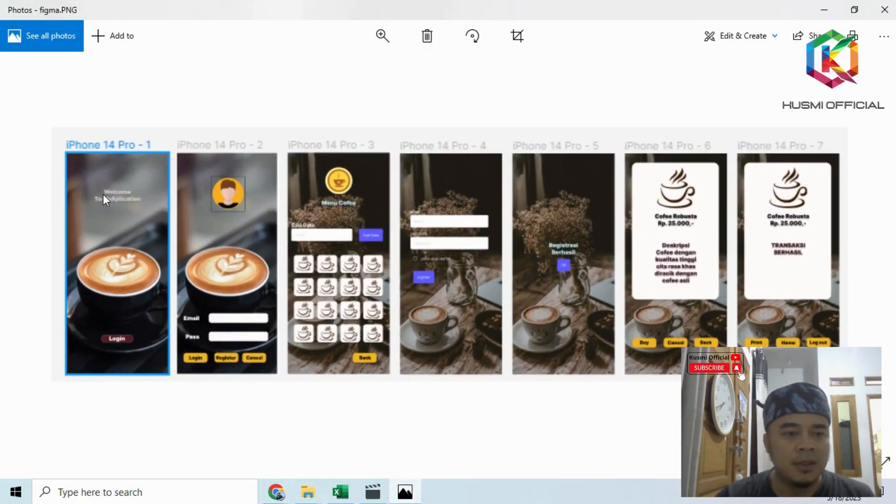
pyautogui.click(823, 10)
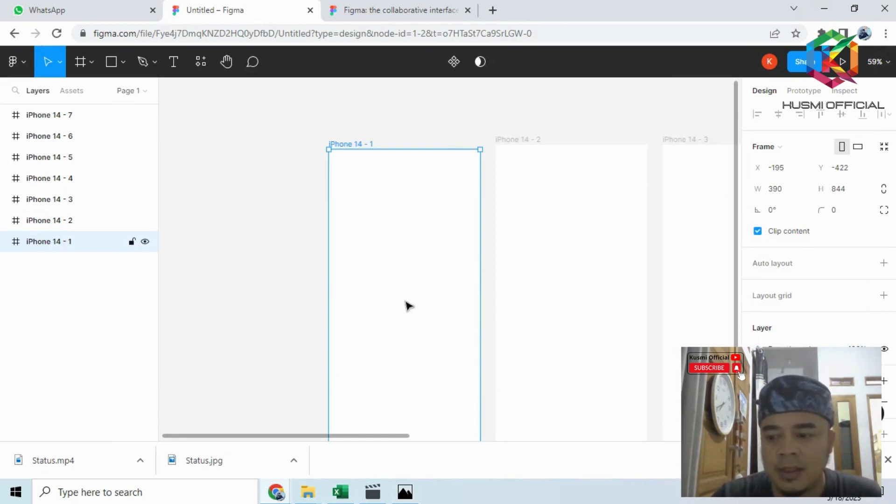
# - Start placing an image from disk and look through the 1 DATA SMK MARHAS folder on Local Disk (D:) for the teaching materials
pyautogui.scroll(-1, 353, 245)
pyautogui.click(92, 62)
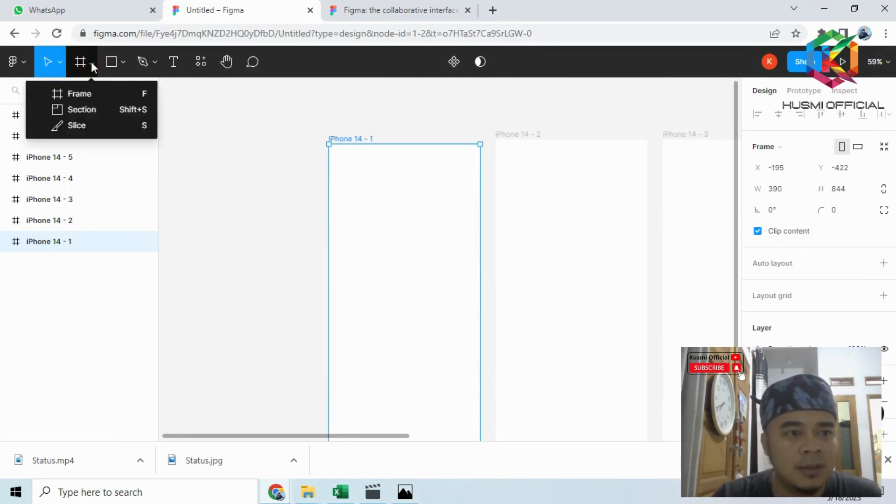
pyautogui.click(123, 62)
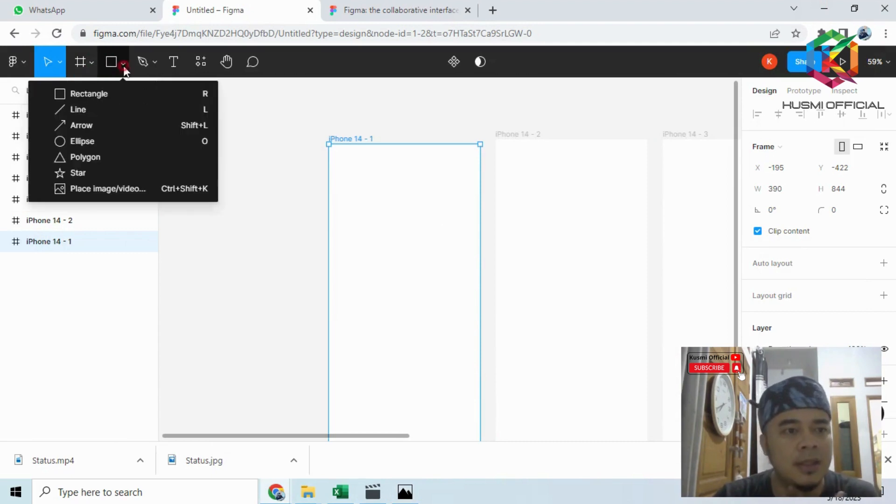
pyautogui.click(124, 188)
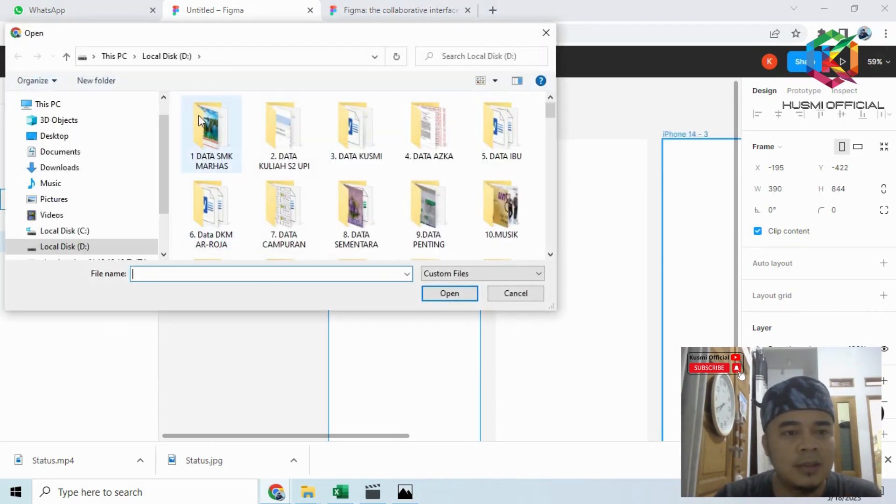
pyautogui.doubleClick(207, 128)
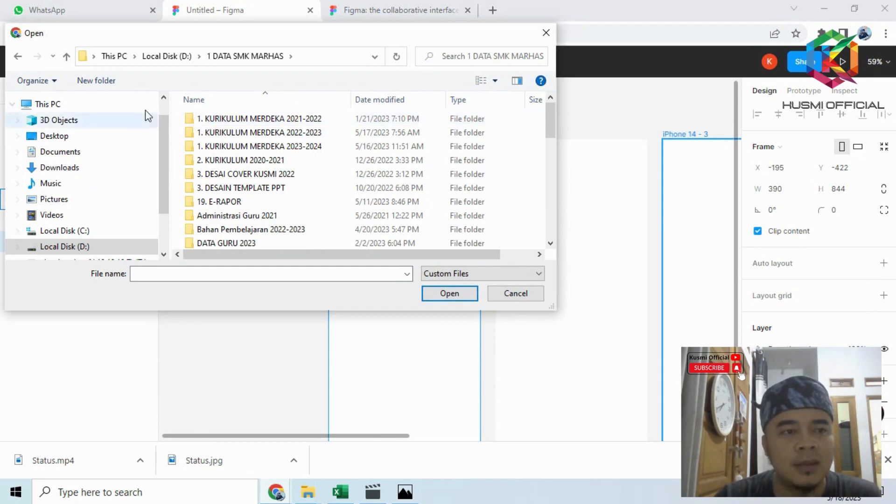
pyautogui.scroll(-1, 279, 196)
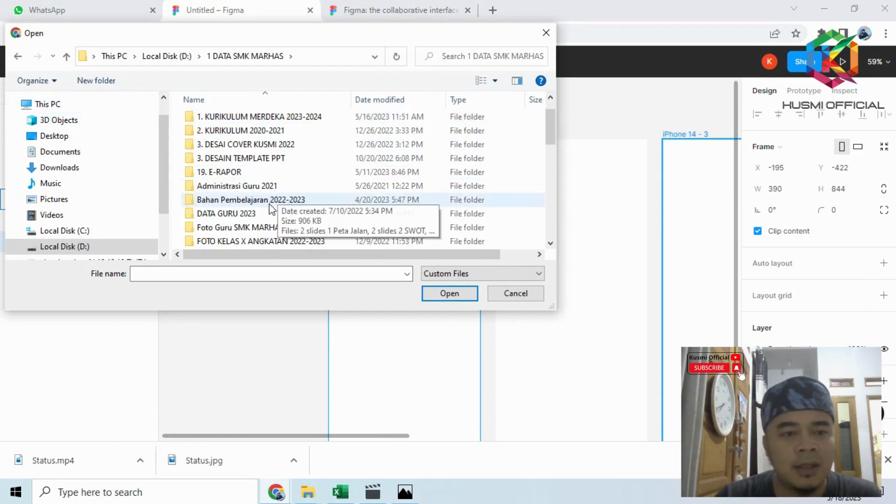
pyautogui.scroll(-1, 261, 213)
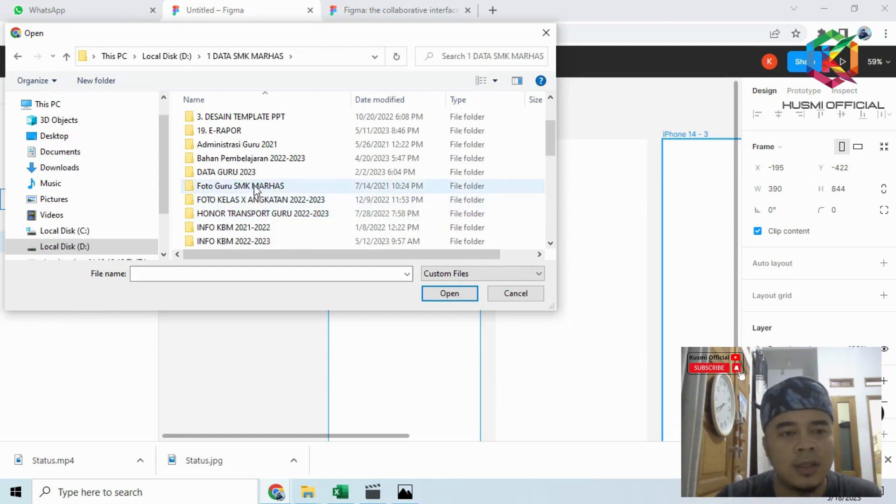
pyautogui.scroll(1, 254, 189)
pyautogui.scroll(-2, 254, 189)
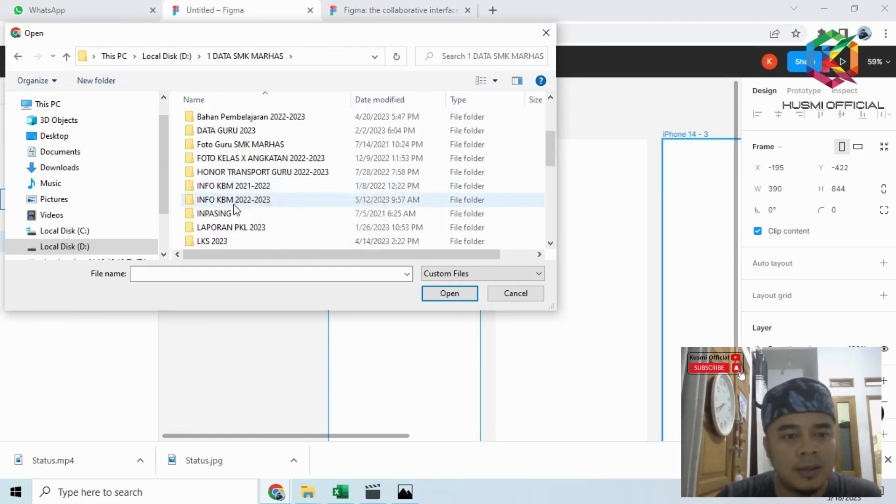
pyautogui.scroll(-2, 235, 207)
pyautogui.scroll(4, 234, 210)
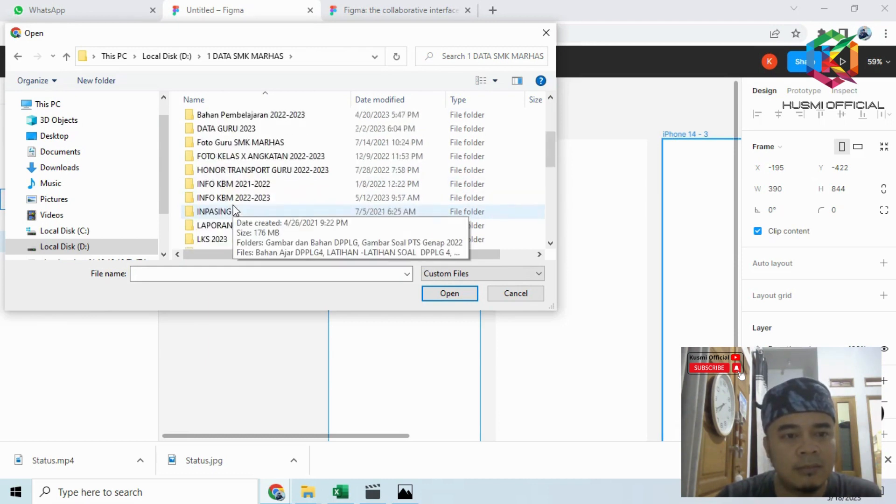
# - Load the cofee picture of the latte cup from Bahan Pembelajaran 2022-2023, PKK Kelas XI RPL, figma icon
pyautogui.doubleClick(241, 199)
pyautogui.scroll(-2, 242, 194)
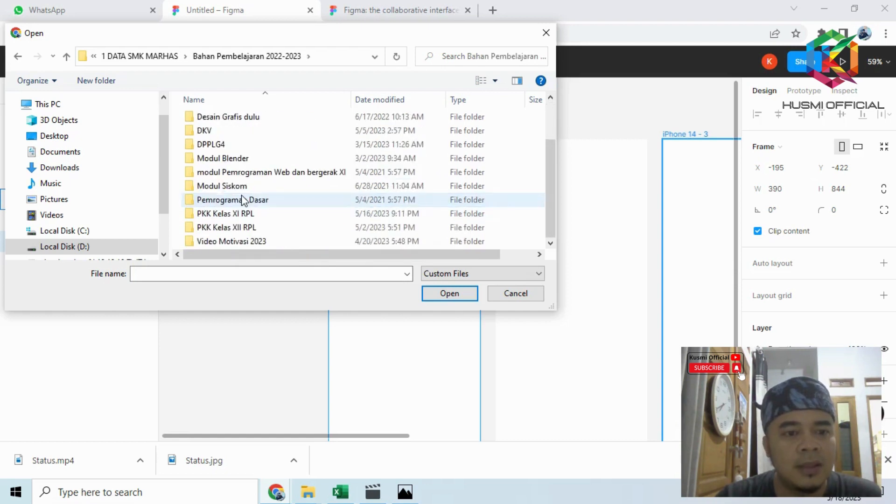
pyautogui.doubleClick(239, 211)
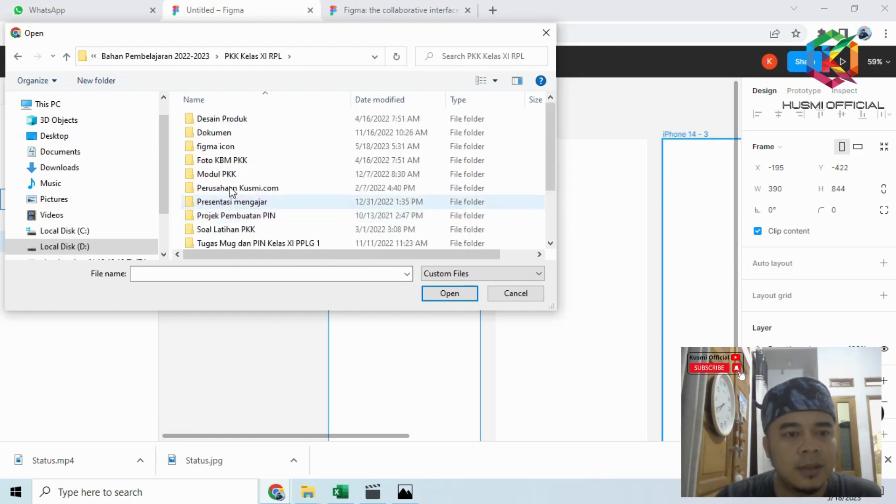
pyautogui.doubleClick(222, 146)
pyautogui.click(220, 143)
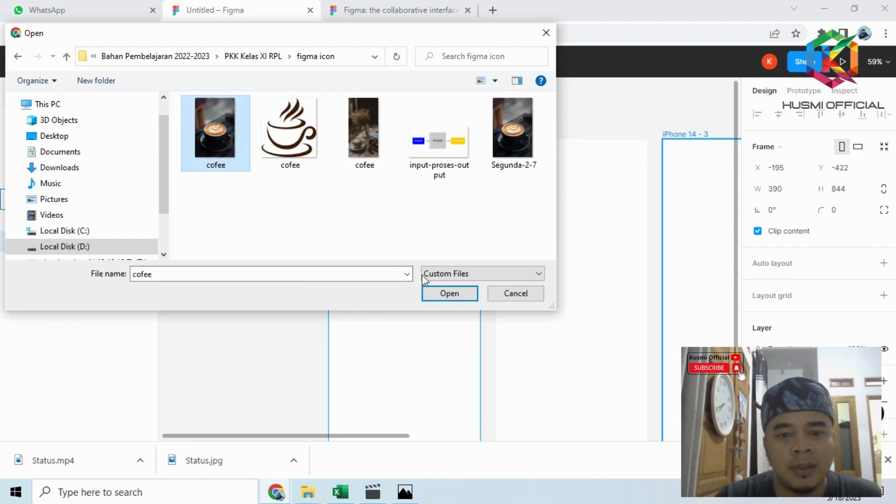
pyautogui.click(457, 295)
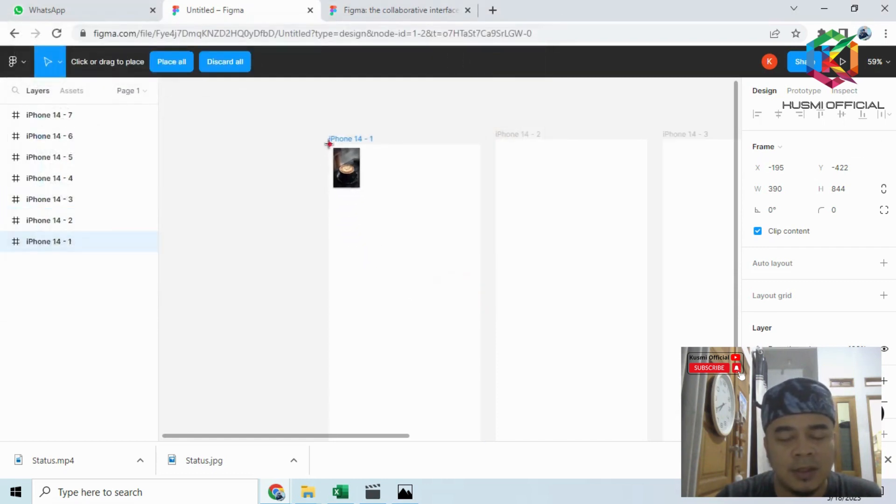
# - Place the cofee image in the first iPhone frame as a background of about 373 × 821
pyautogui.moveTo(335, 153); pyautogui.dragTo(476, 404)
pyautogui.moveTo(499, 475); pyautogui.dragTo(480, 303)
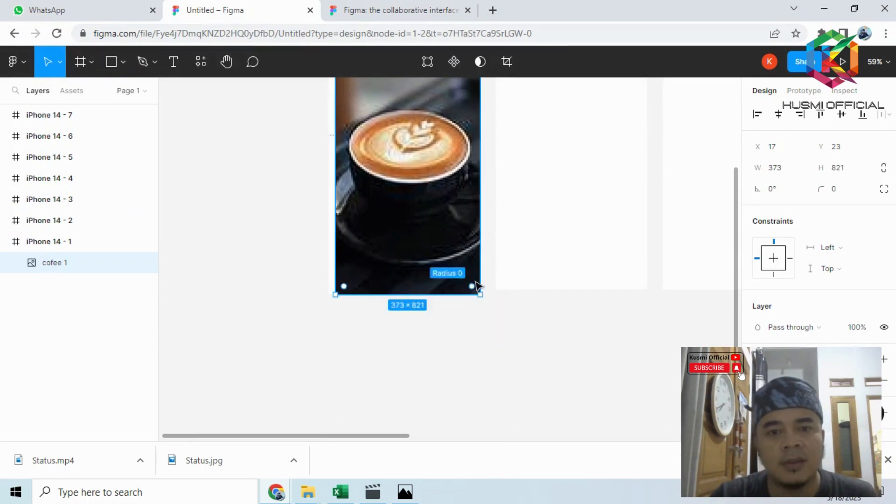
pyautogui.scroll(3, 476, 276)
pyautogui.click(442, 111)
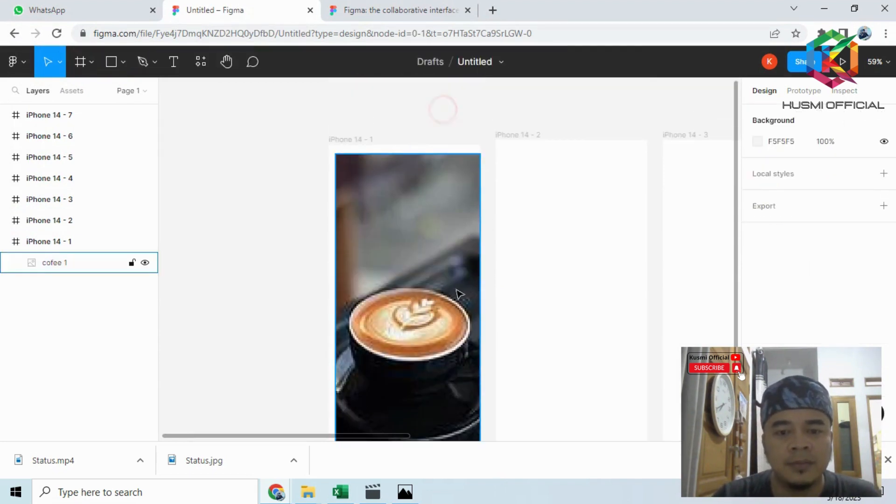
pyautogui.click(456, 290)
pyautogui.scroll(-3, 456, 291)
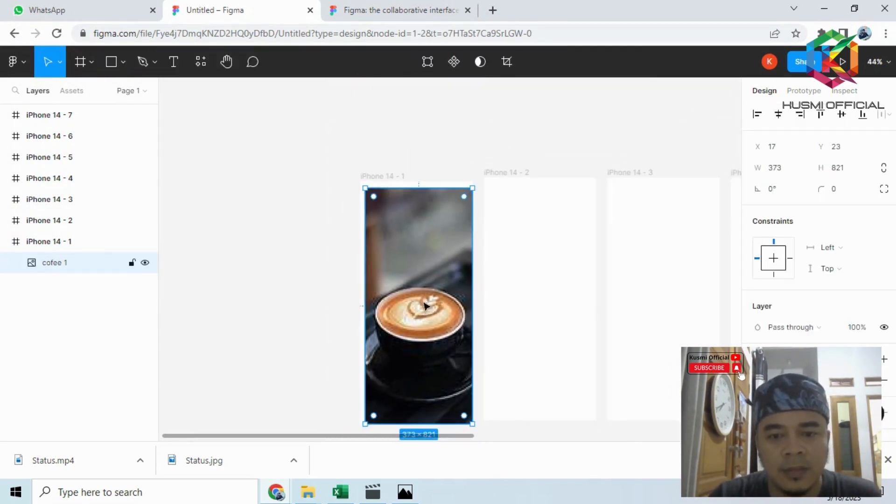
pyautogui.click(407, 142)
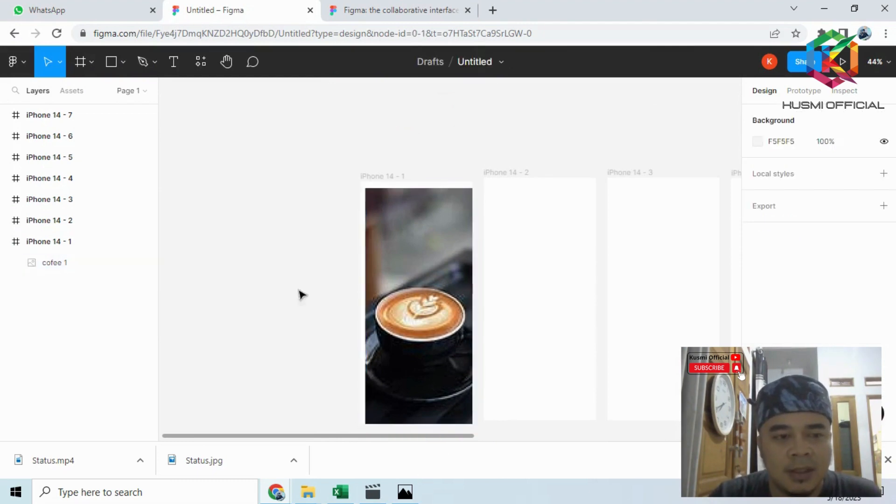
# - Check the figma.PNG reference and add the two-line text "Welcome / To My Aplication" above the coffee cup in the first iPhone frame
pyautogui.click(413, 498)
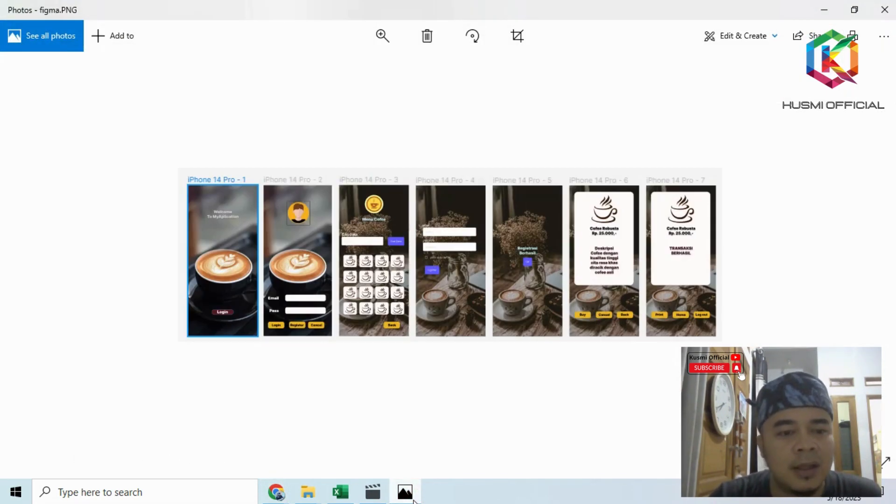
pyautogui.click(405, 493)
pyautogui.scroll(3, 427, 224)
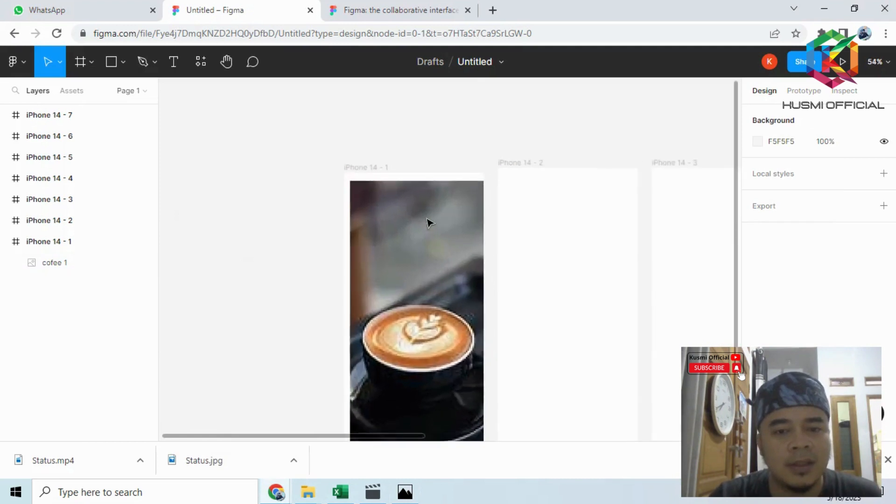
pyautogui.click(174, 67)
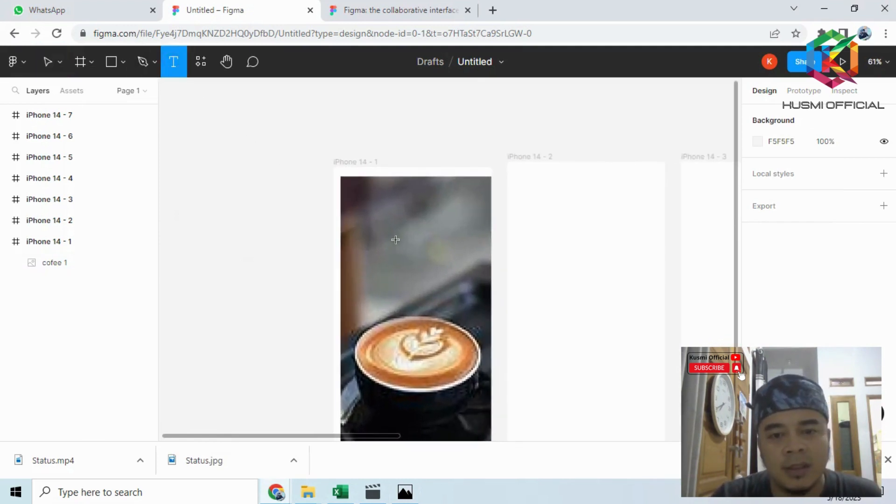
pyautogui.click(385, 229)
pyautogui.write('W')
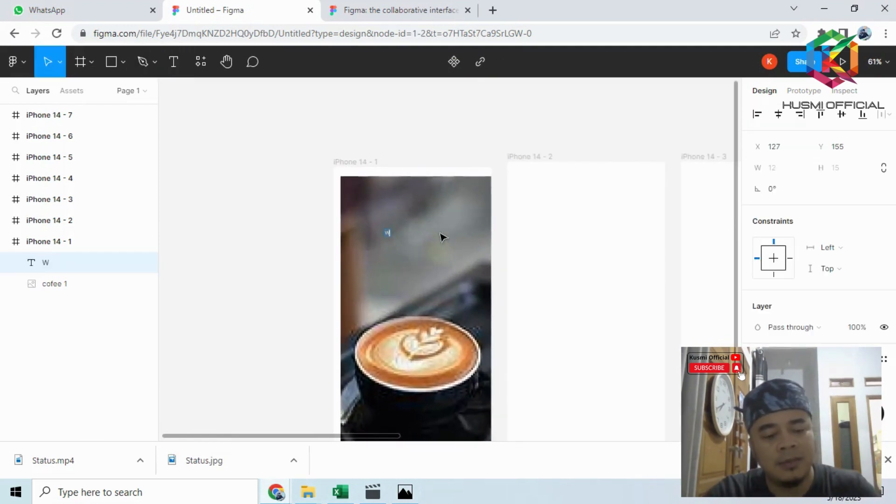
pyautogui.write('elcome ')
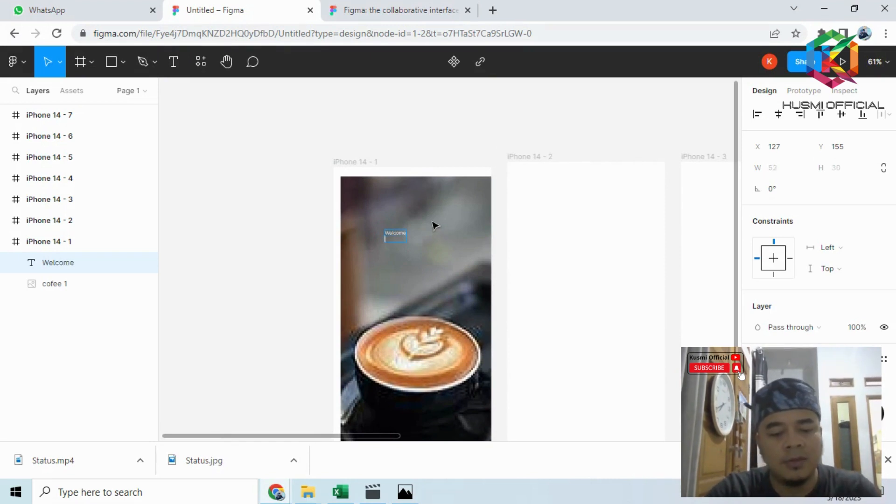
pyautogui.write('To My')
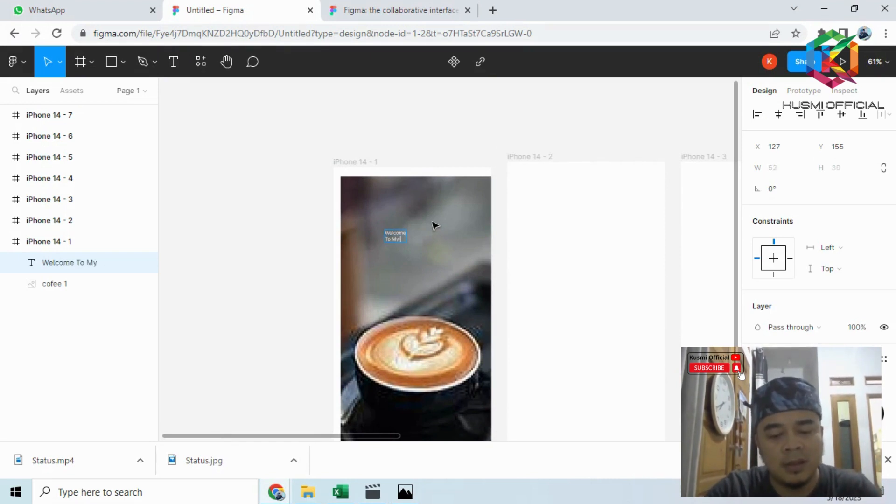
pyautogui.write(' Ap')
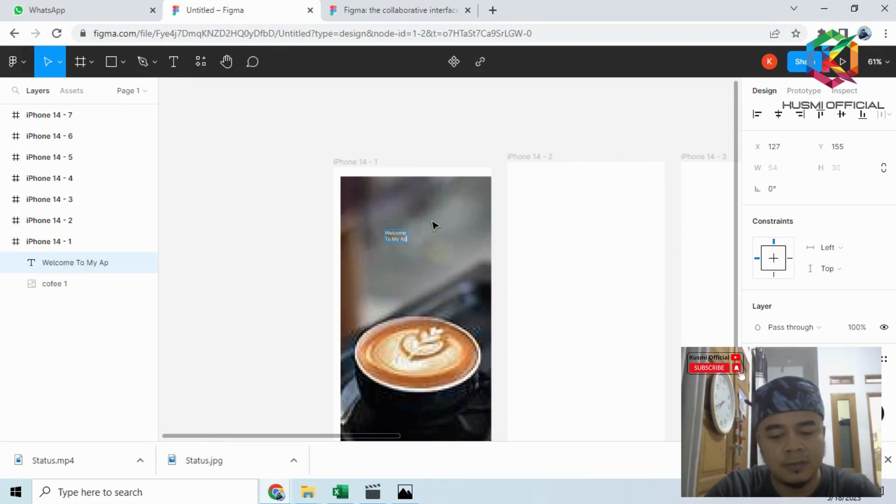
pyautogui.write('lication')
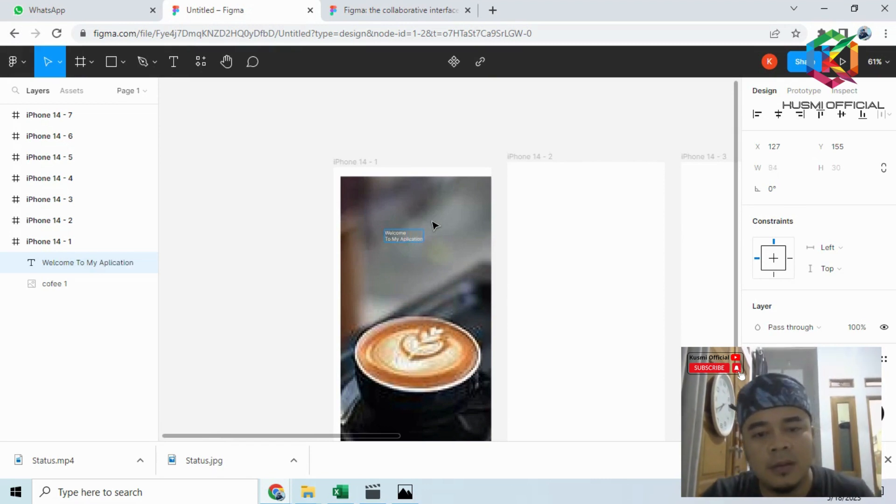
pyautogui.scroll(5, 414, 230)
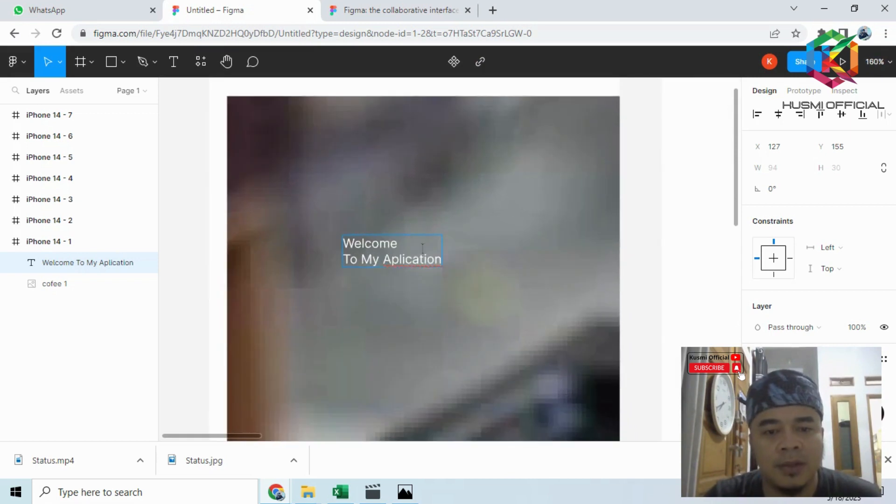
pyautogui.press('Escape')
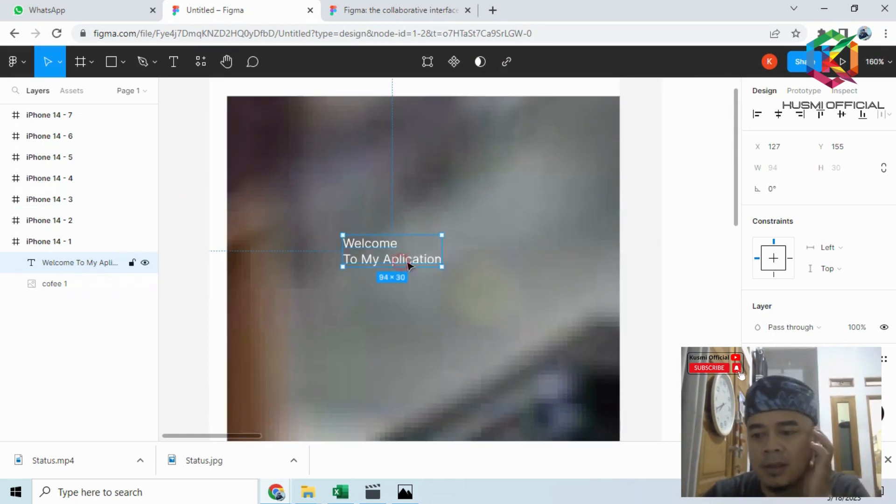
# - Change the font weight of the welcome text to Black
pyautogui.scroll(-5, 838, 283)
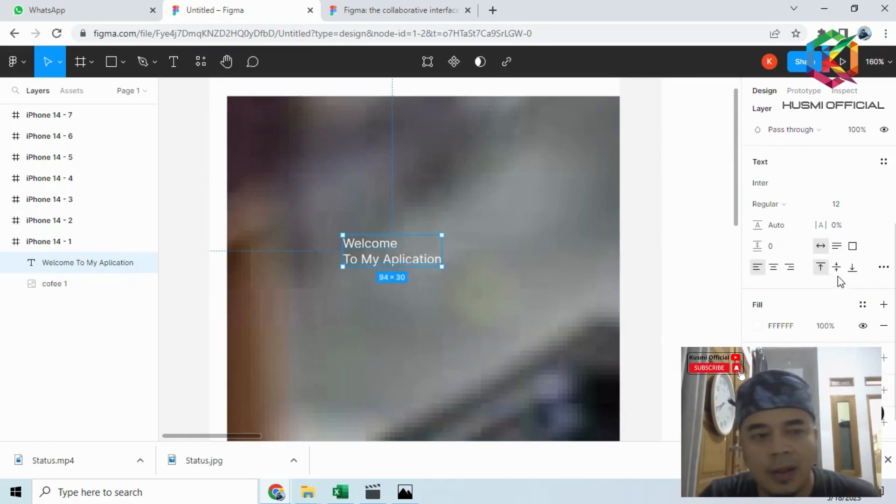
pyautogui.click(803, 92)
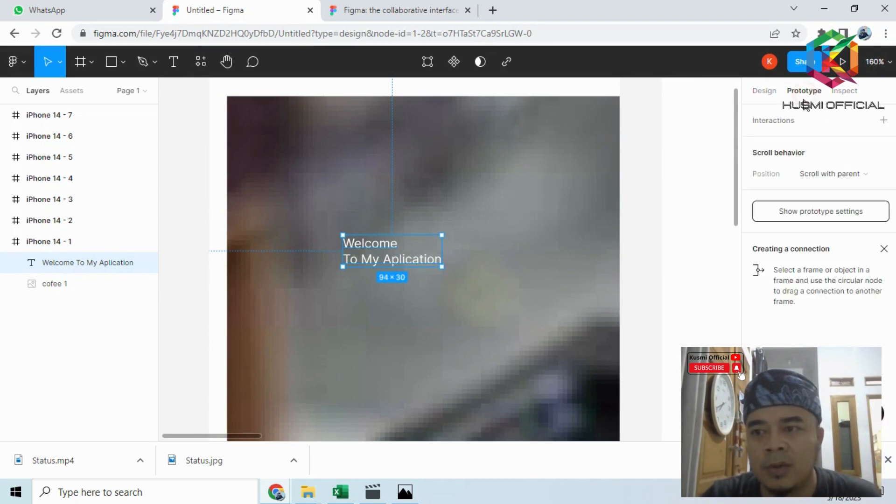
pyautogui.click(765, 91)
pyautogui.scroll(-5, 840, 306)
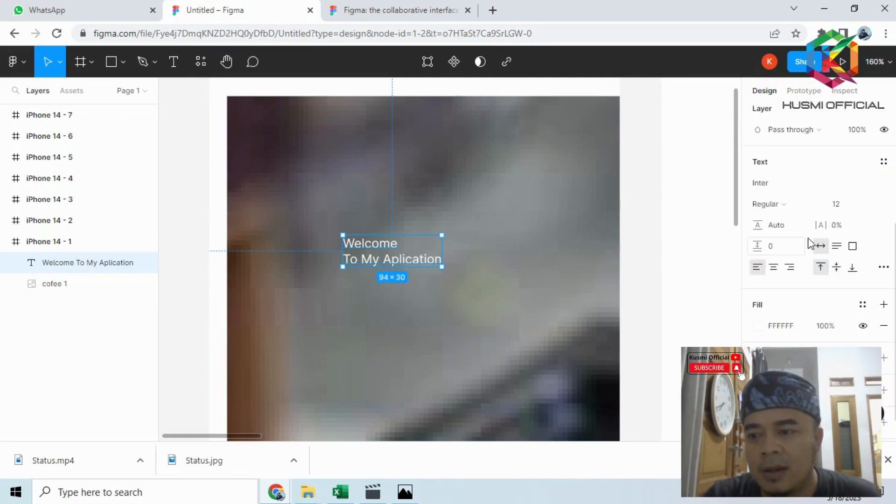
pyautogui.click(789, 208)
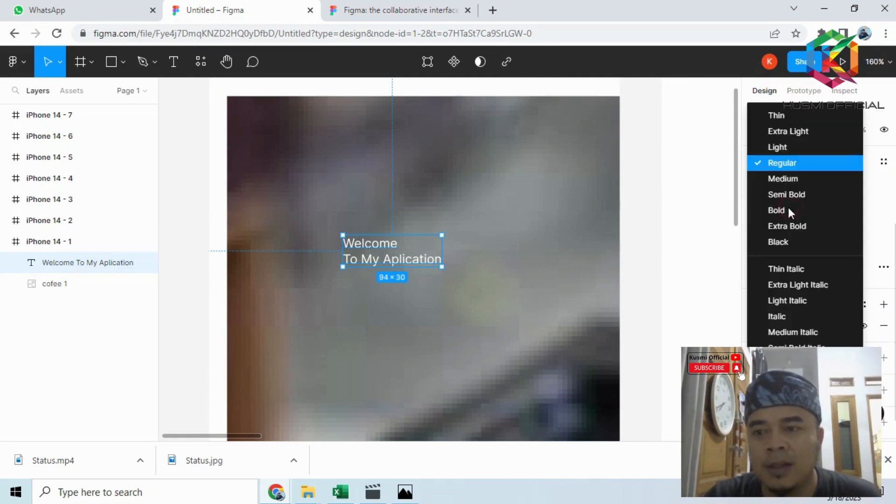
pyautogui.click(801, 163)
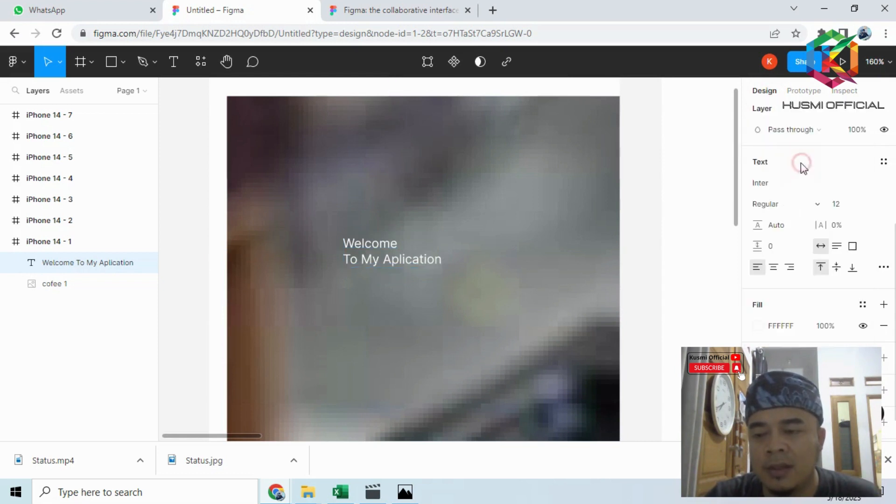
pyautogui.click(783, 207)
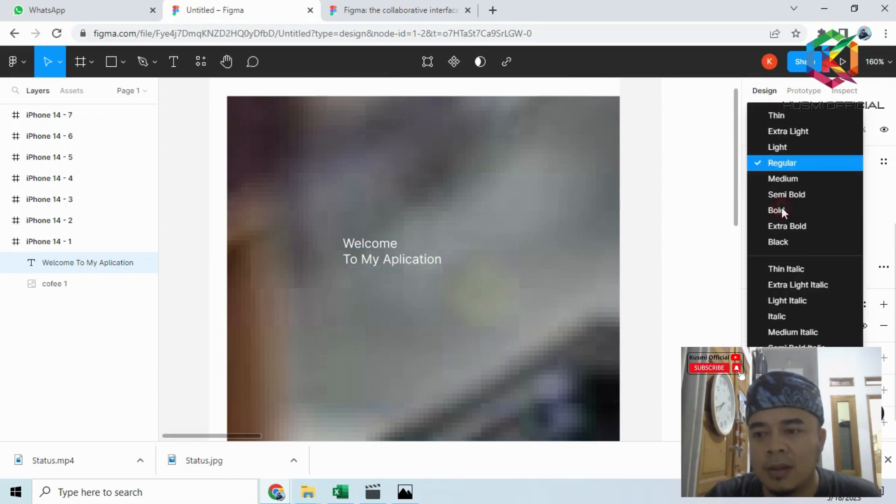
pyautogui.click(802, 243)
# - Set the welcome text's font size to 20 and center-align its two lines
pyautogui.click(842, 205)
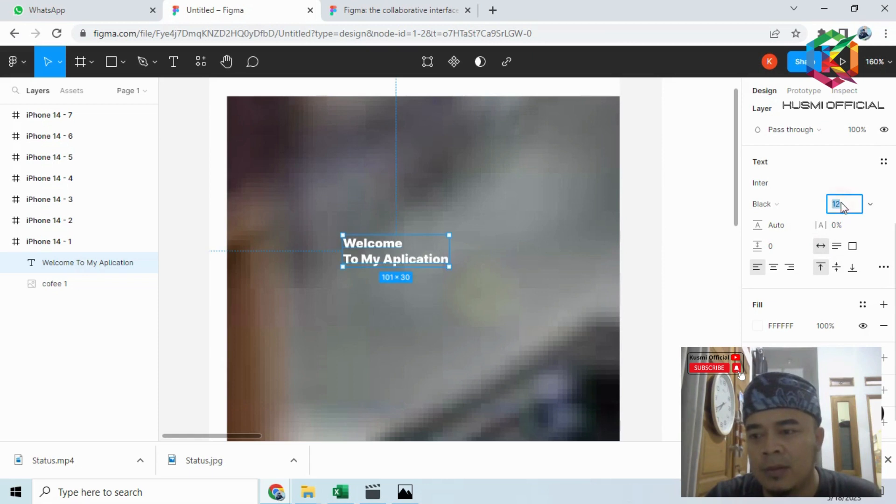
pyautogui.press('Return')
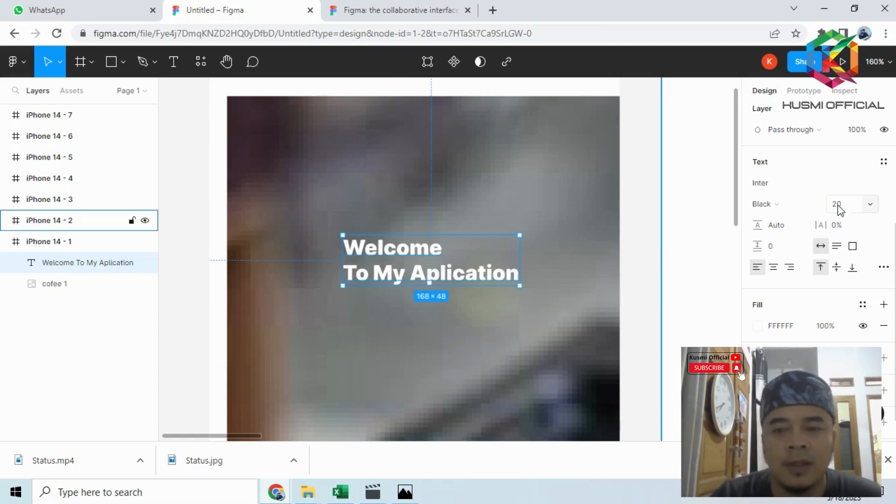
pyautogui.click(773, 268)
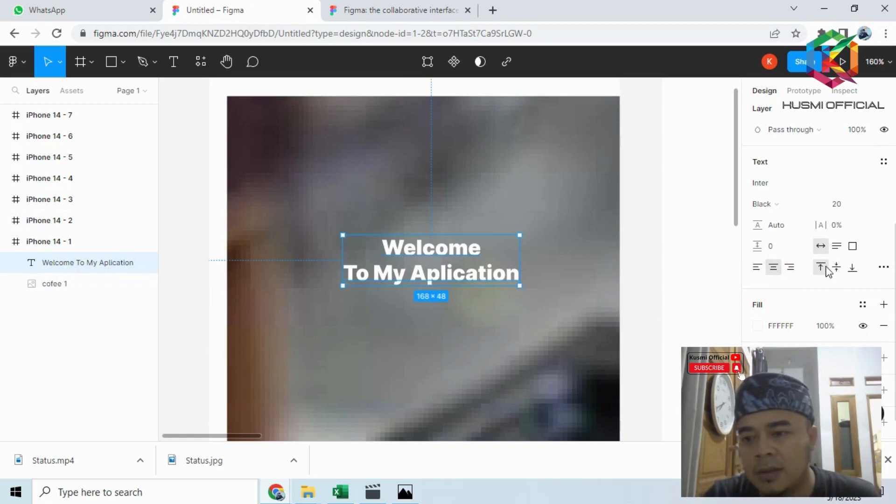
# - Change the fill colour of the welcome text to dark red, 500606
pyautogui.scroll(-1, 823, 269)
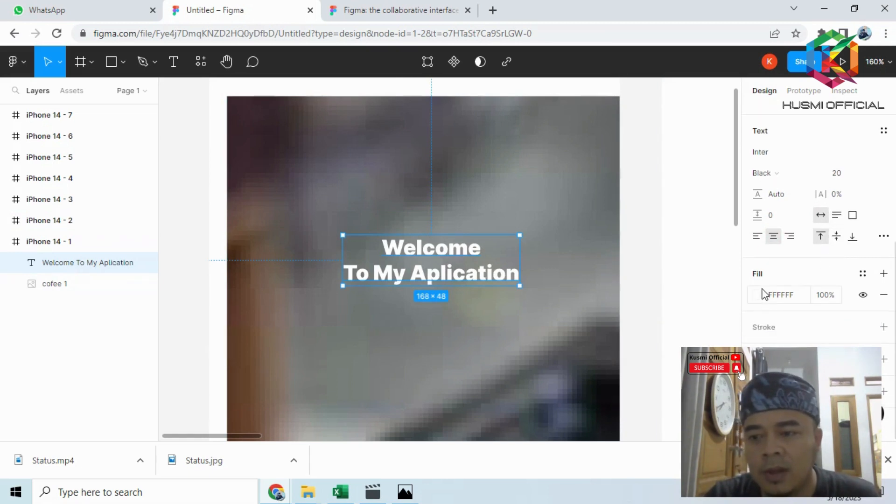
pyautogui.click(760, 295)
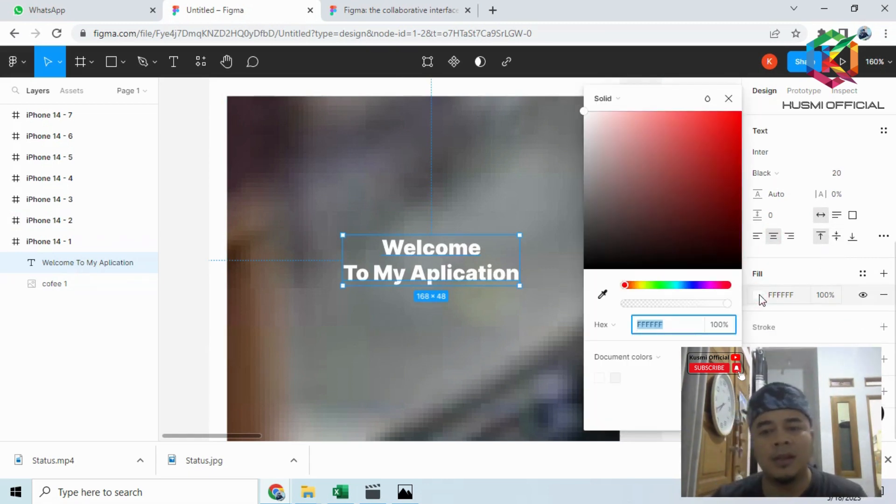
pyautogui.moveTo(692, 147); pyautogui.dragTo(730, 224)
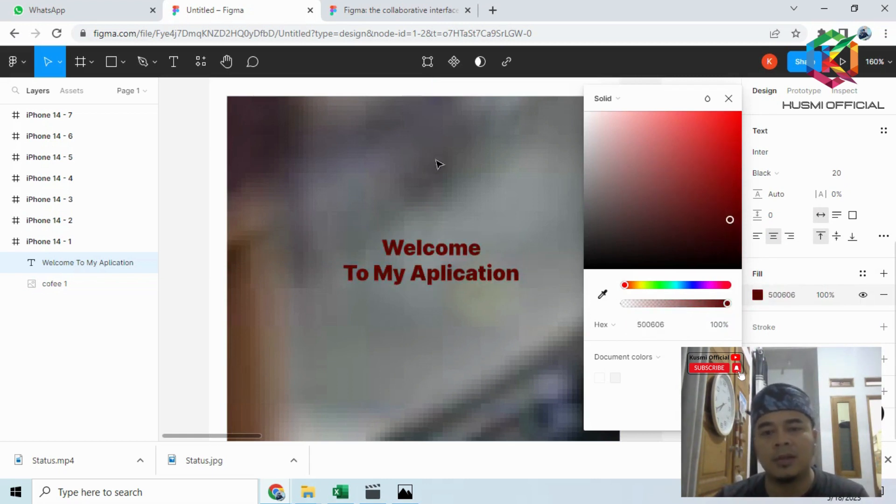
pyautogui.click(421, 154)
# - Draw a button rectangle of about 134 × 31 below the coffee cup in the first iPhone frame
pyautogui.scroll(-3, 546, 240)
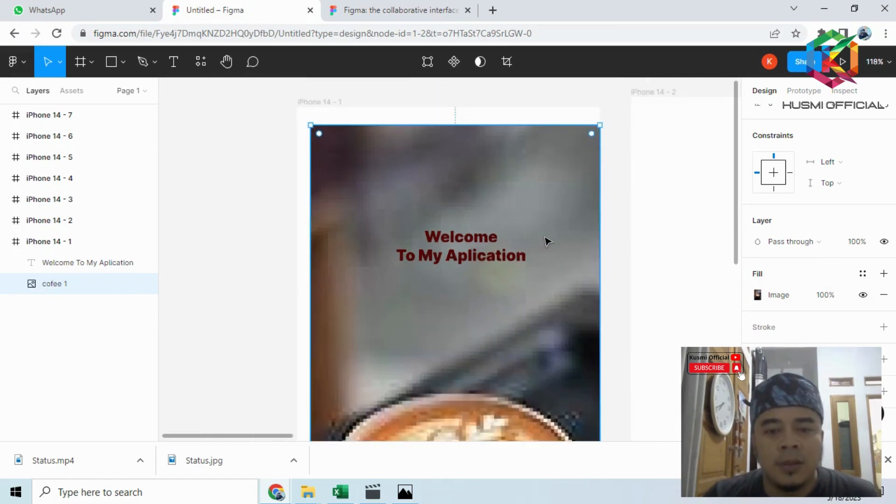
pyautogui.scroll(-3, 546, 240)
pyautogui.scroll(-5, 620, 282)
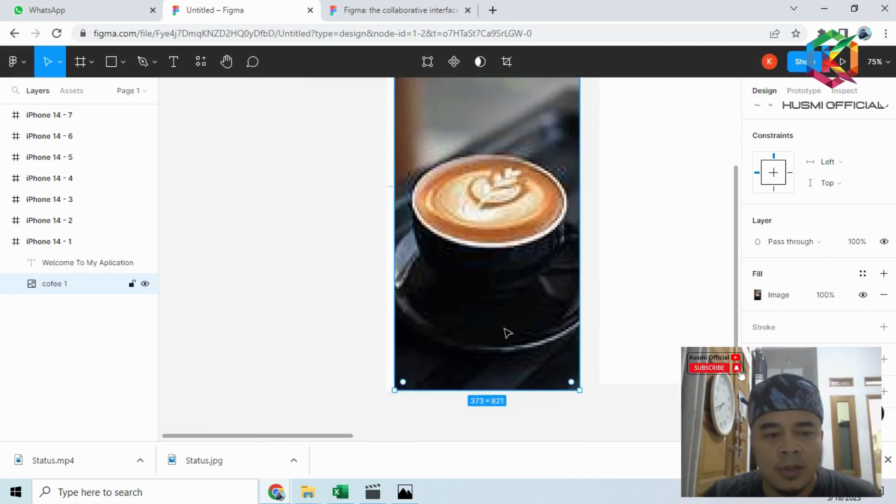
pyautogui.click(123, 62)
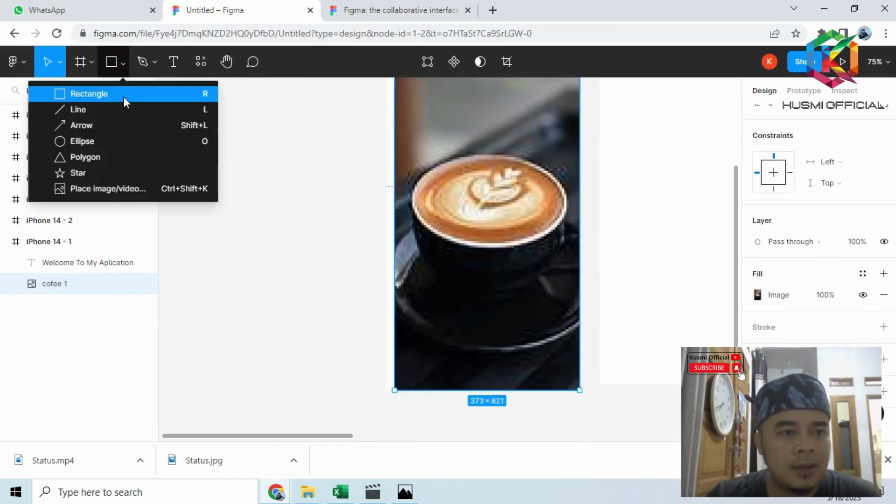
pyautogui.click(120, 91)
pyautogui.moveTo(456, 320); pyautogui.dragTo(522, 335)
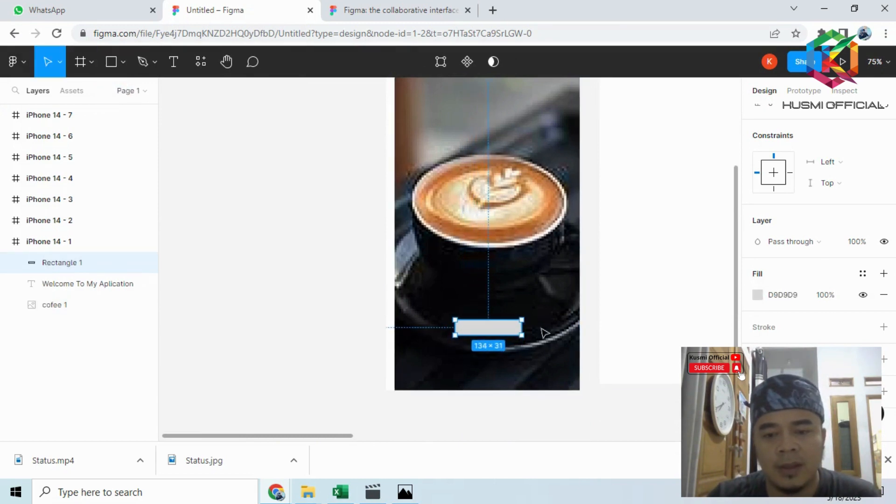
# - Round the corners of the button rectangle with a radius of 15
pyautogui.scroll(2, 861, 236)
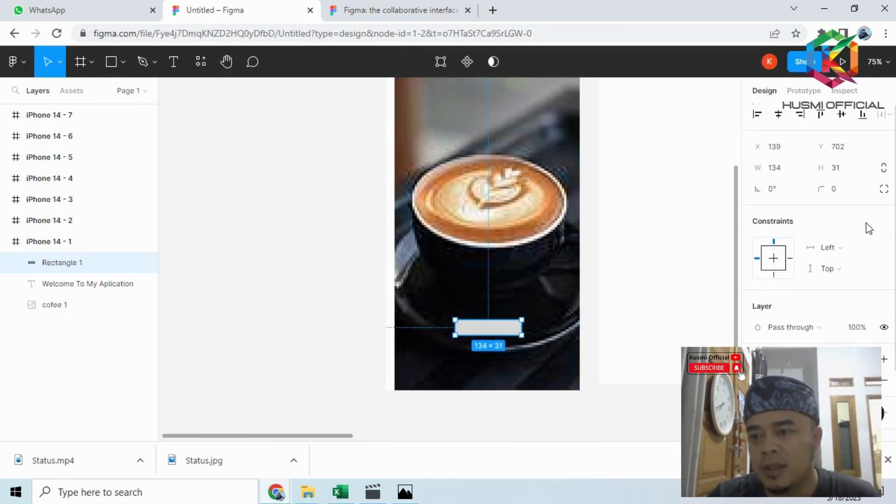
pyautogui.click(837, 190)
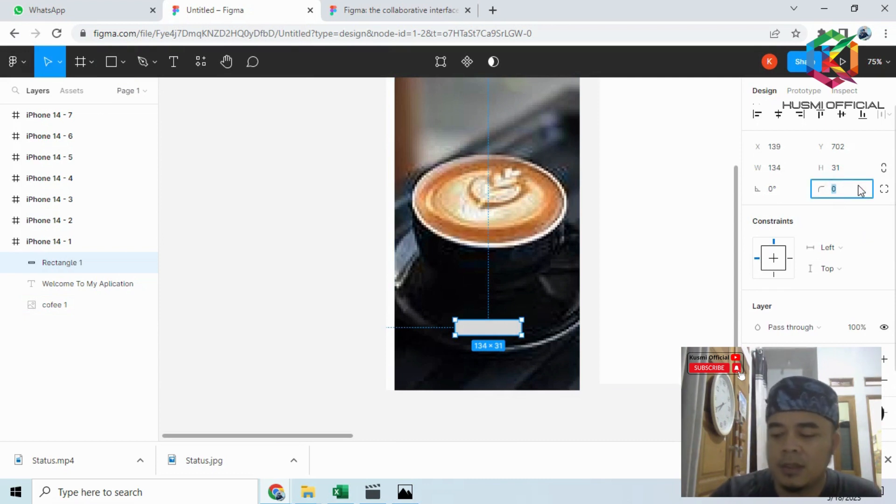
pyautogui.write('15')
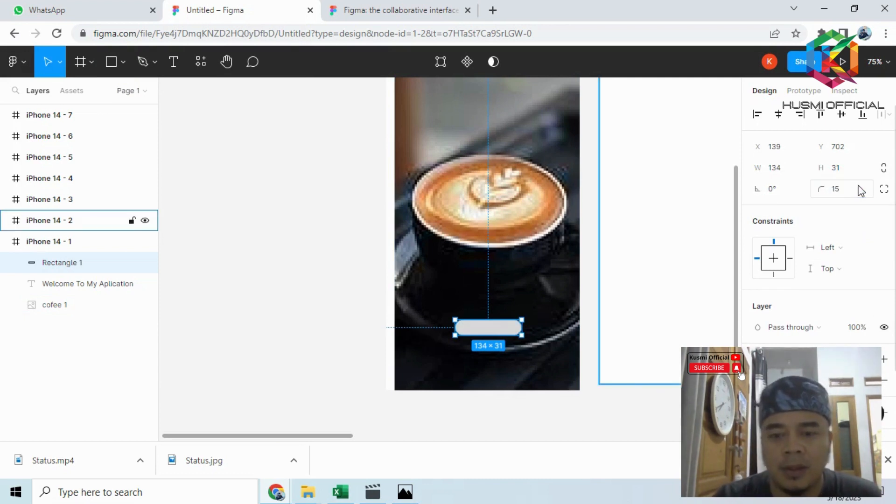
pyautogui.press('Return')
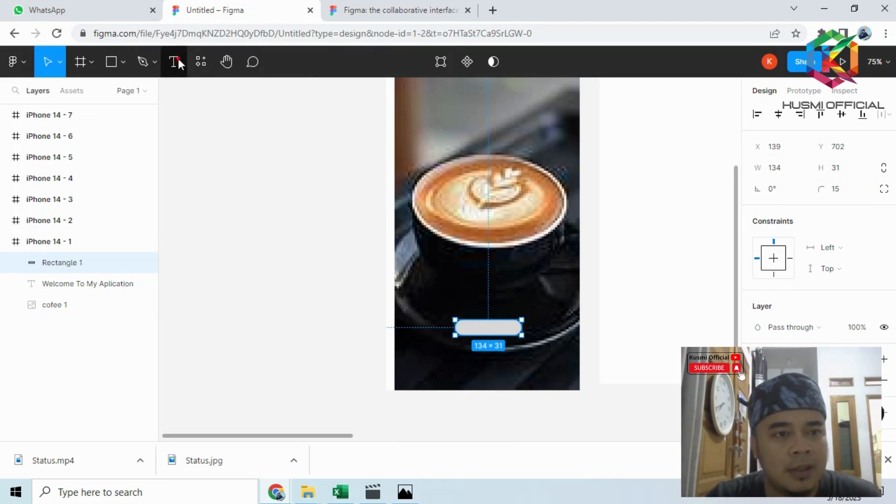
# - Add the text "Login" and center it on the rounded button rectangle
pyautogui.click(173, 62)
pyautogui.click(470, 327)
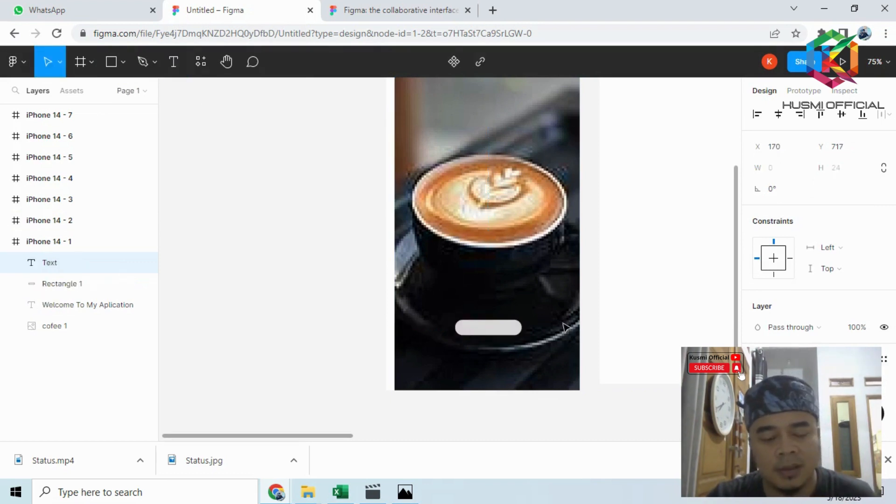
pyautogui.write('Login')
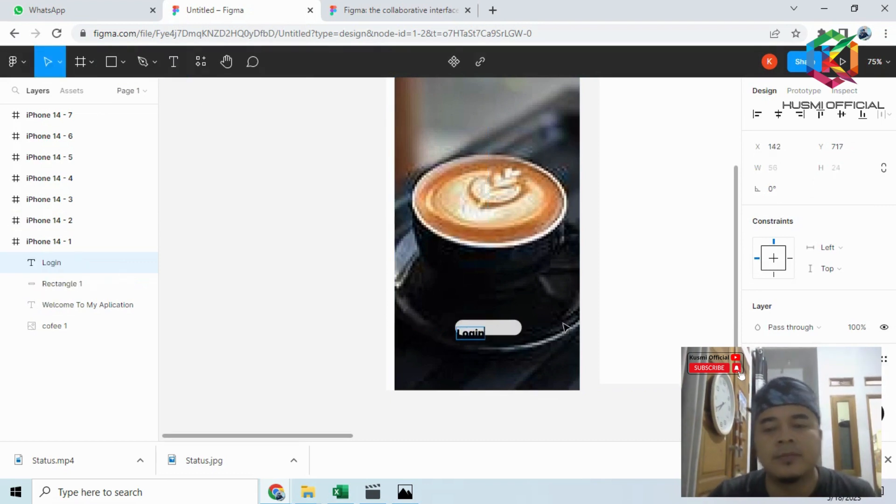
pyautogui.press('Escape')
pyautogui.scroll(5, 500, 370)
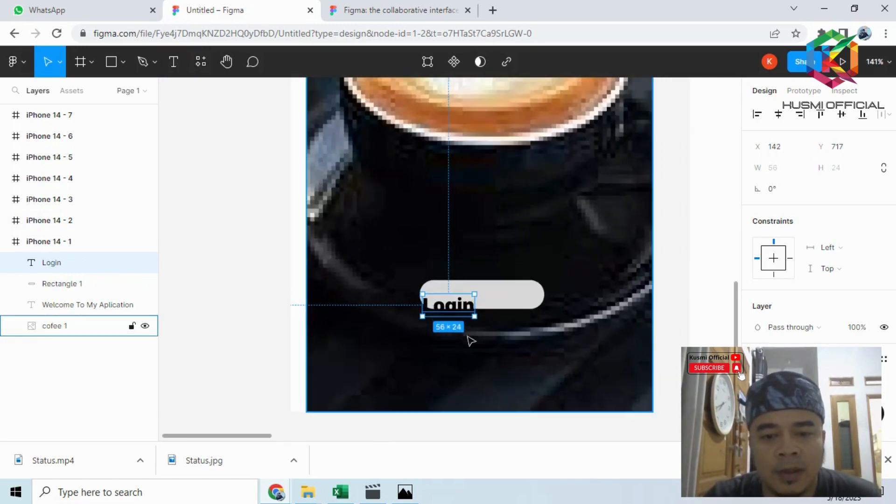
pyautogui.moveTo(494, 305); pyautogui.dragTo(497, 301)
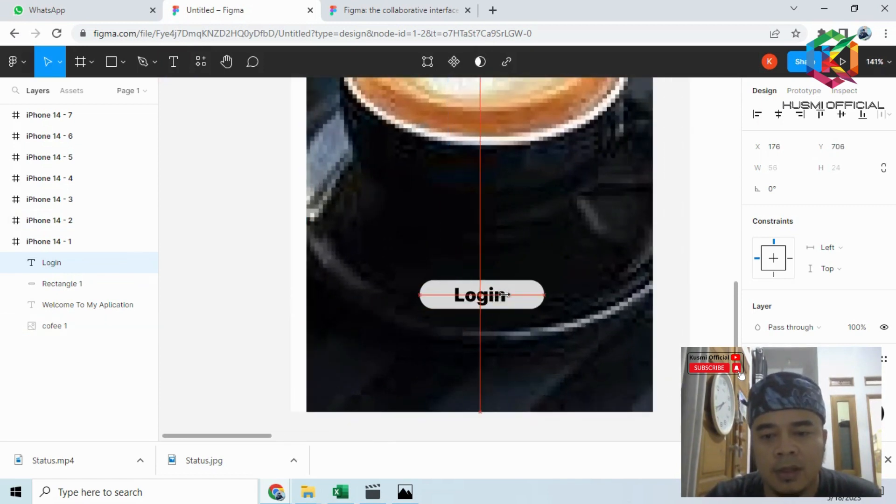
# - Change the fill colour of the rounded button rectangle behind the Login text to muted red, A34A4A
pyautogui.click(536, 293)
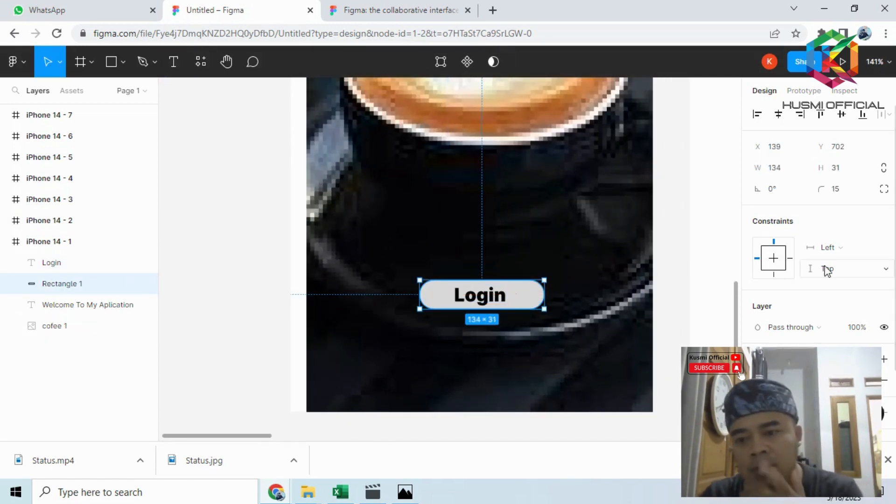
pyautogui.scroll(-2, 812, 275)
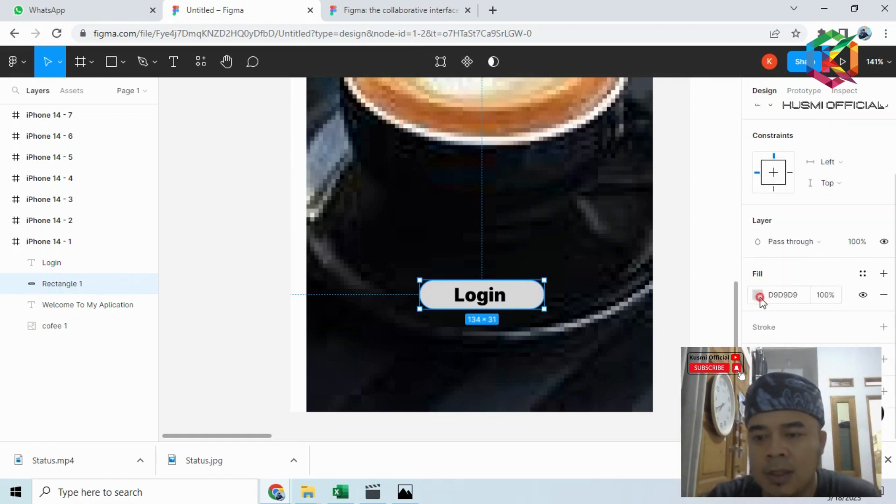
pyautogui.click(759, 296)
pyautogui.moveTo(653, 243); pyautogui.dragTo(671, 173)
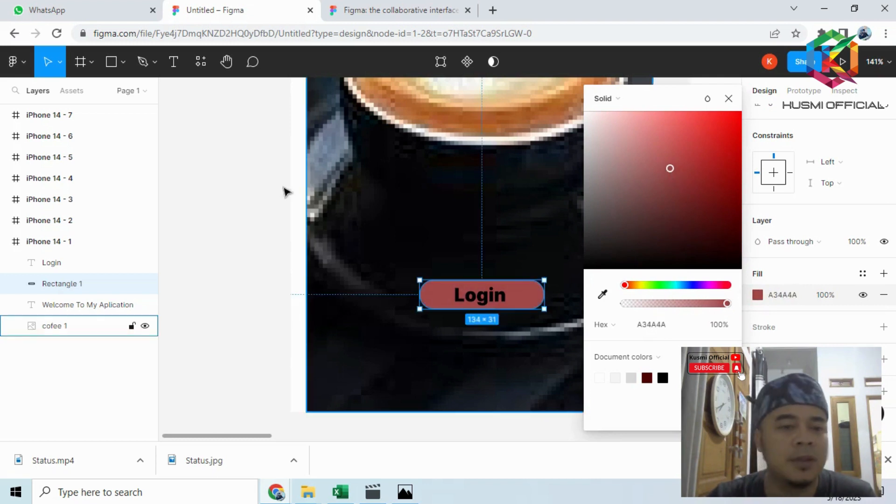
pyautogui.click(216, 202)
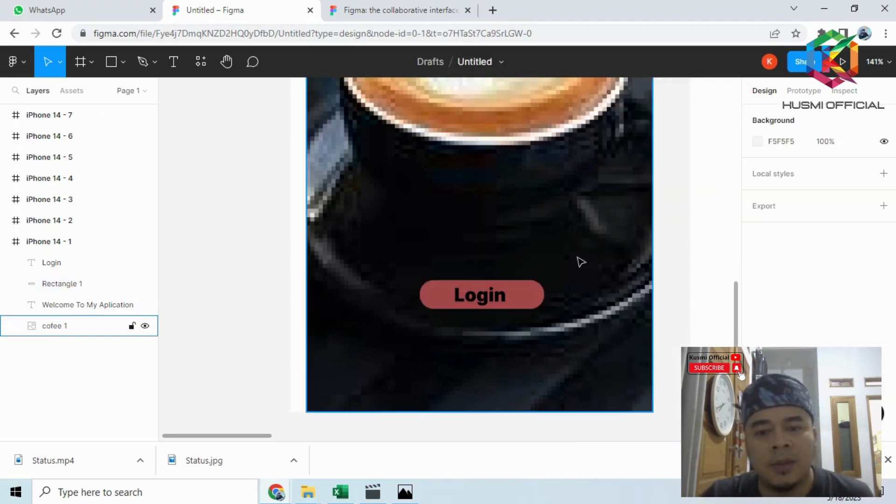
# - Stretch the coffee image in the iPhone 14 - 1 frame up to the frame's top edge, for a height of 844
pyautogui.scroll(-5, 577, 259)
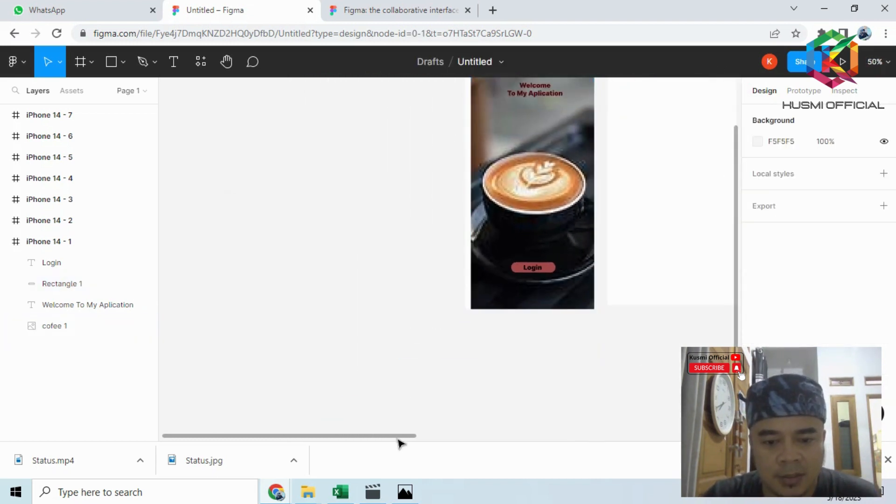
pyautogui.hscroll(4, 512, 360)
pyautogui.scroll(2, 517, 324)
pyautogui.click(469, 256)
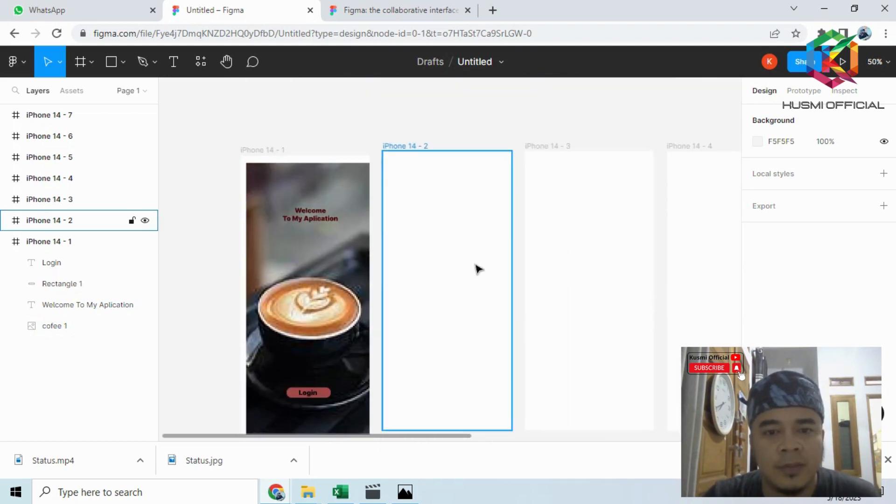
pyautogui.click(353, 194)
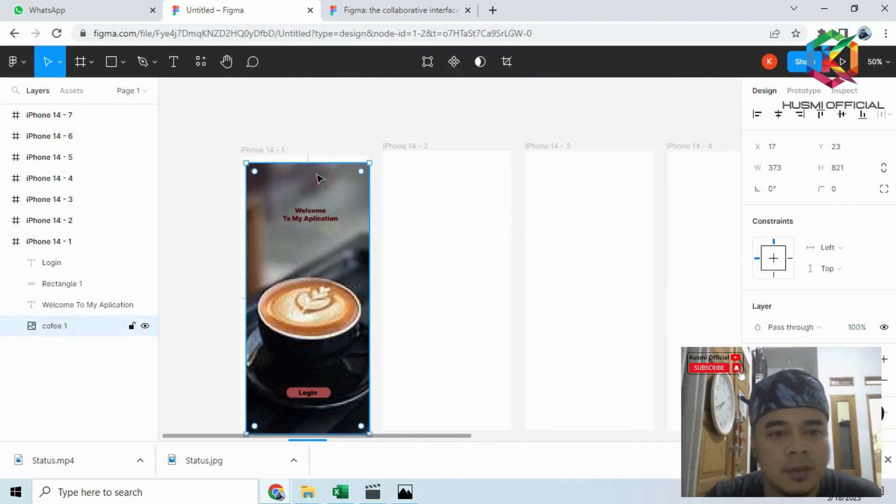
pyautogui.moveTo(305, 162); pyautogui.dragTo(305, 156)
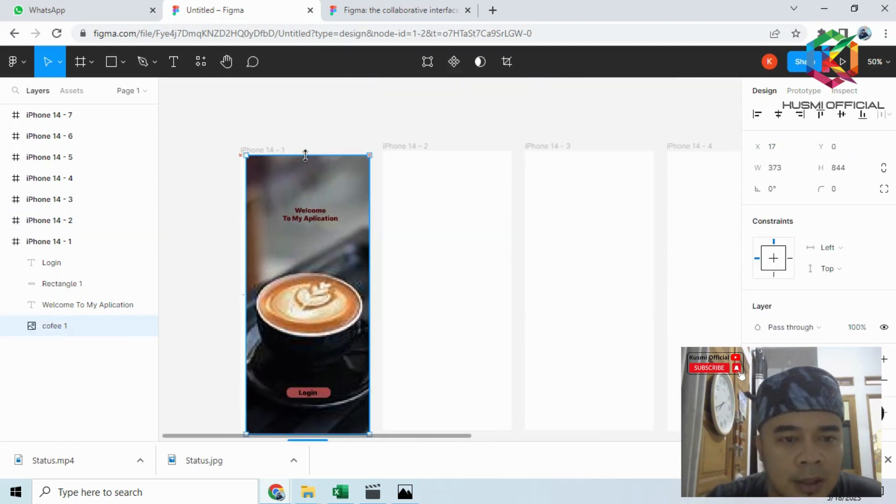
# - Place the Segunda-2-7 image in the iPhone 14 - 2 frame as its background, sized about 371 × 878
pyautogui.click(476, 211)
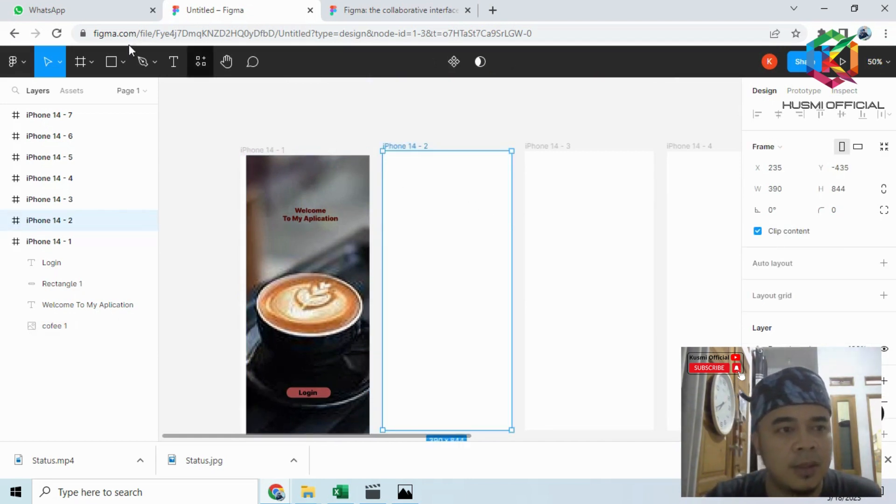
pyautogui.click(90, 61)
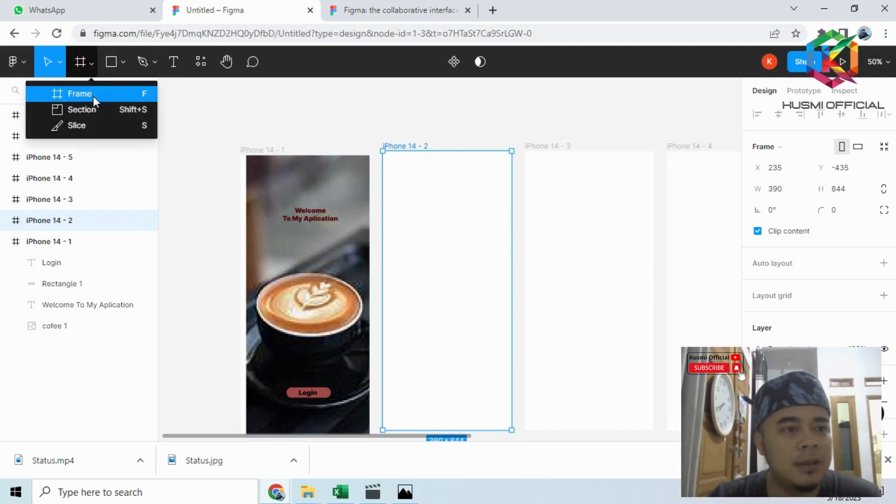
pyautogui.click(122, 62)
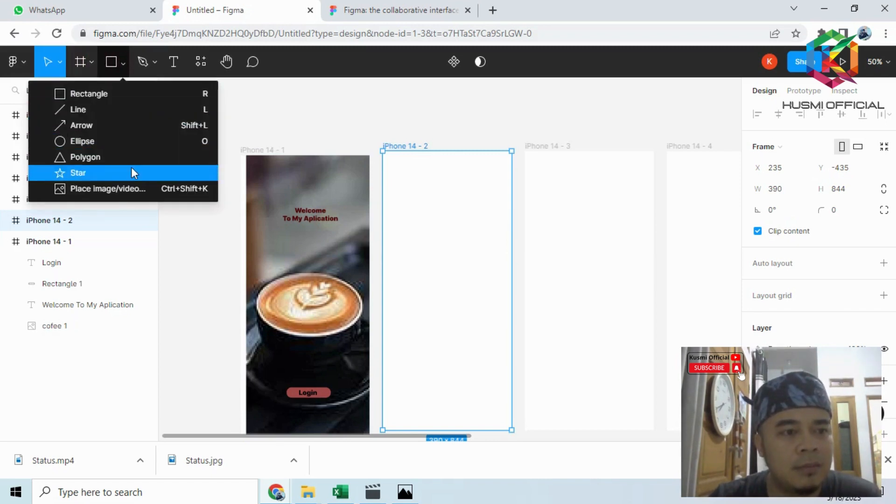
pyautogui.click(142, 189)
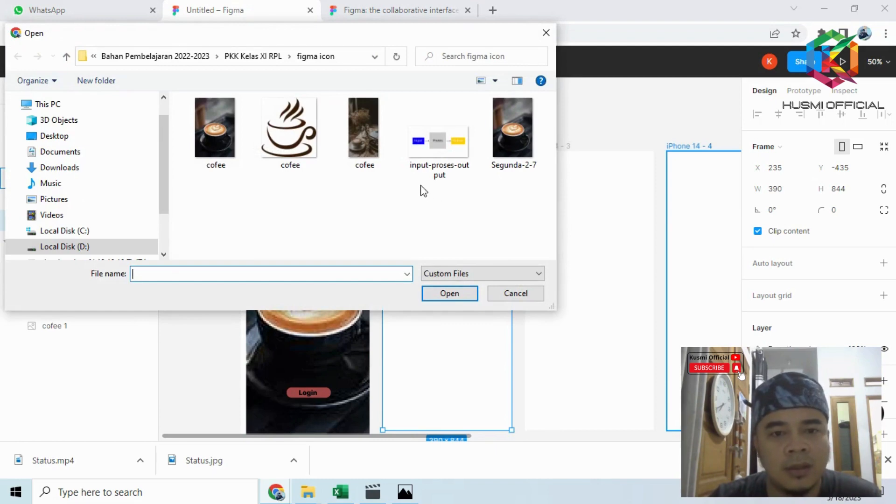
pyautogui.click(512, 131)
pyautogui.click(459, 294)
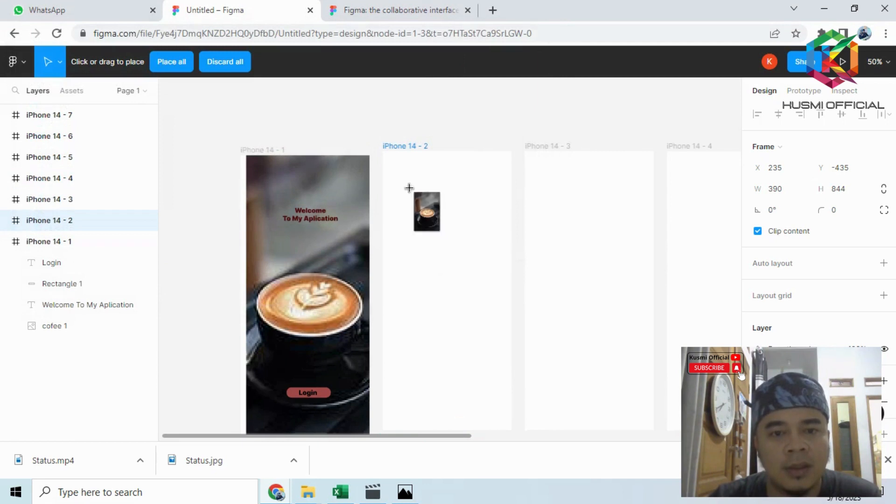
pyautogui.click(384, 153)
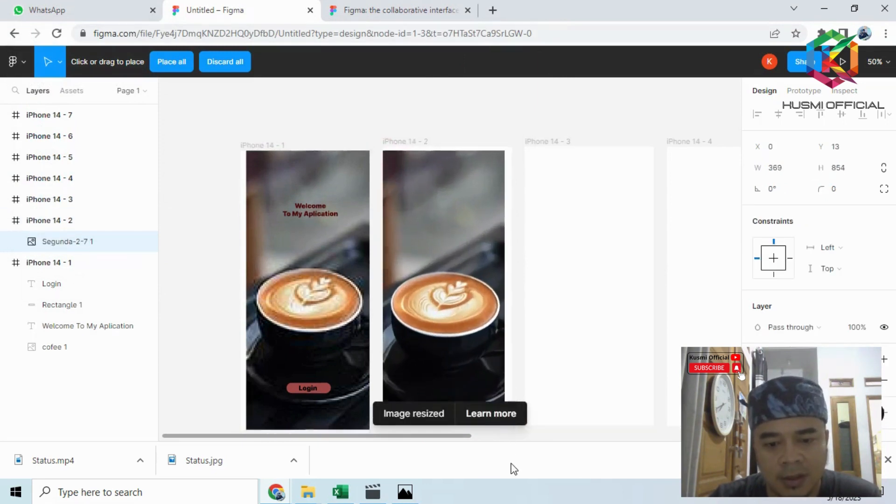
pyautogui.scroll(-3, 475, 294)
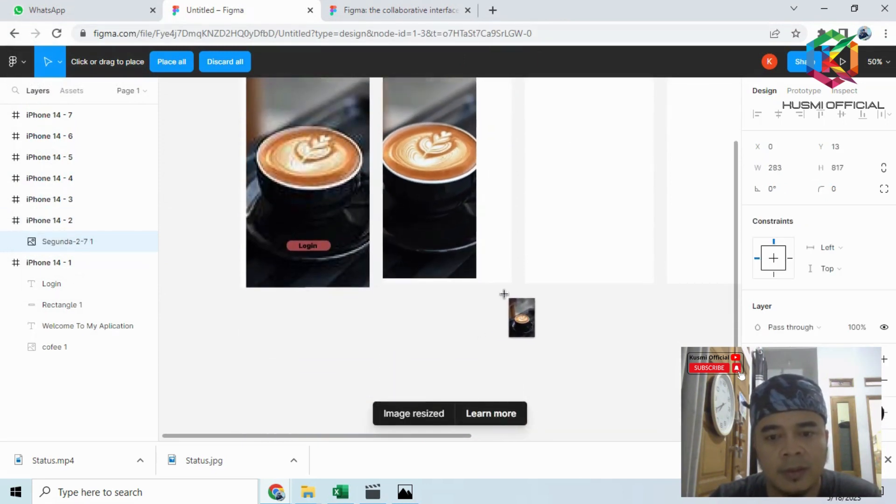
pyautogui.moveTo(505, 299); pyautogui.dragTo(505, 299)
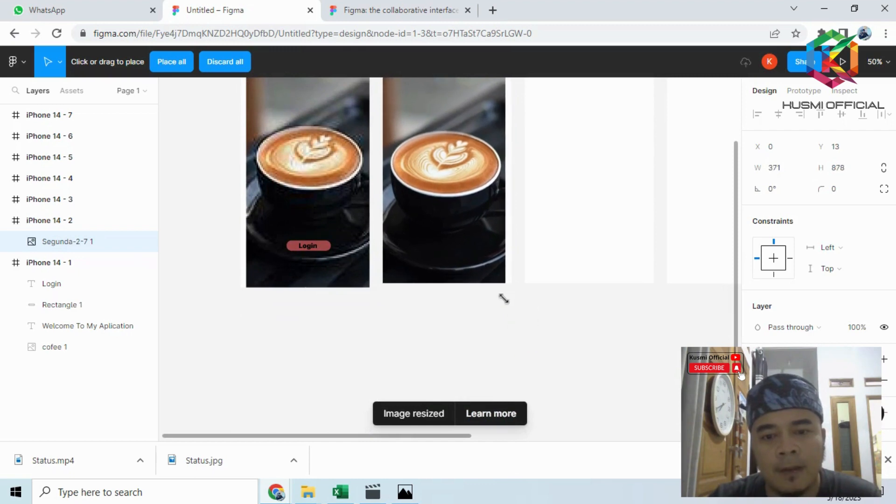
pyautogui.scroll(3, 508, 299)
pyautogui.scroll(-6, 509, 302)
pyautogui.scroll(1, 481, 215)
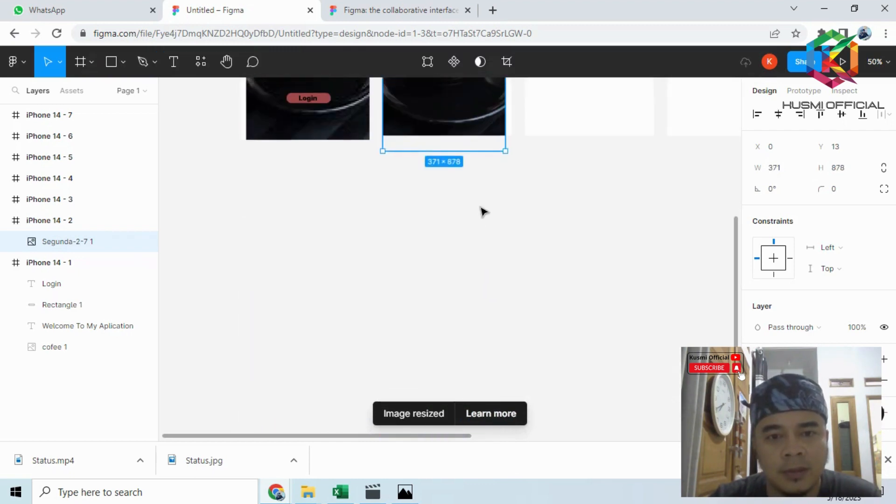
pyautogui.scroll(10, 492, 162)
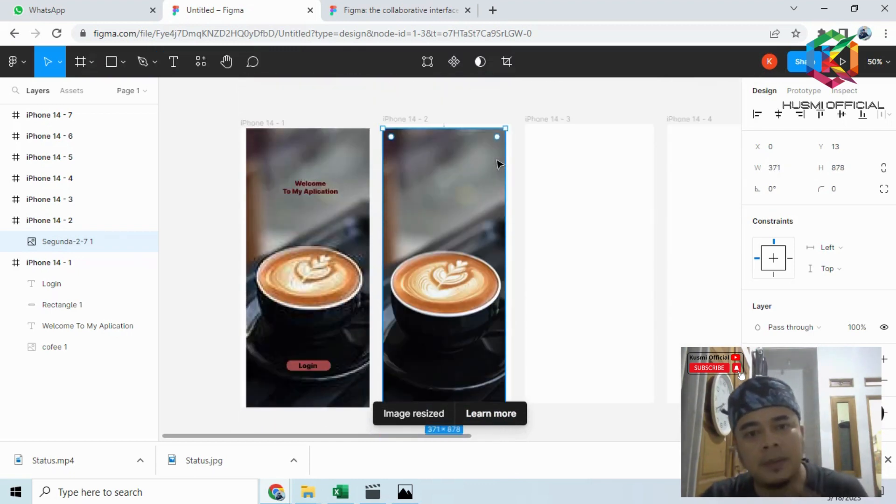
# - Switch to Photos to examine the second screen's layout in the figma.PNG reference, and return to the Figma file
pyautogui.click(405, 491)
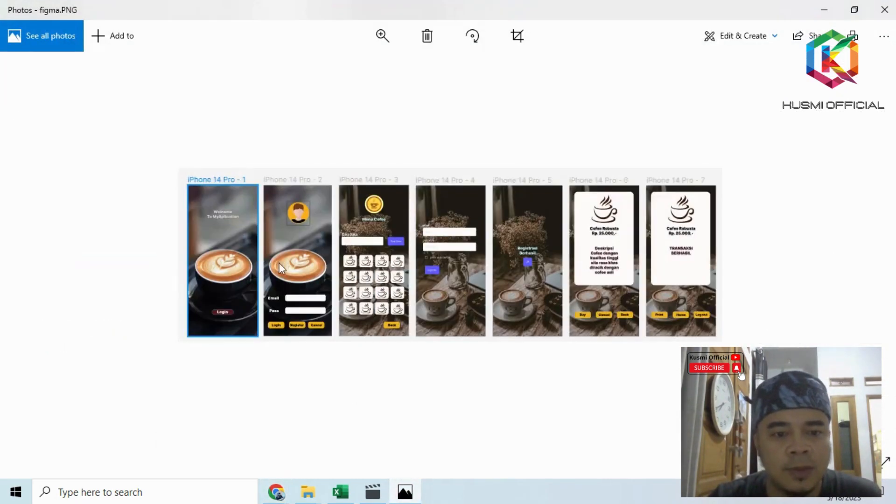
pyautogui.scroll(2, 283, 264)
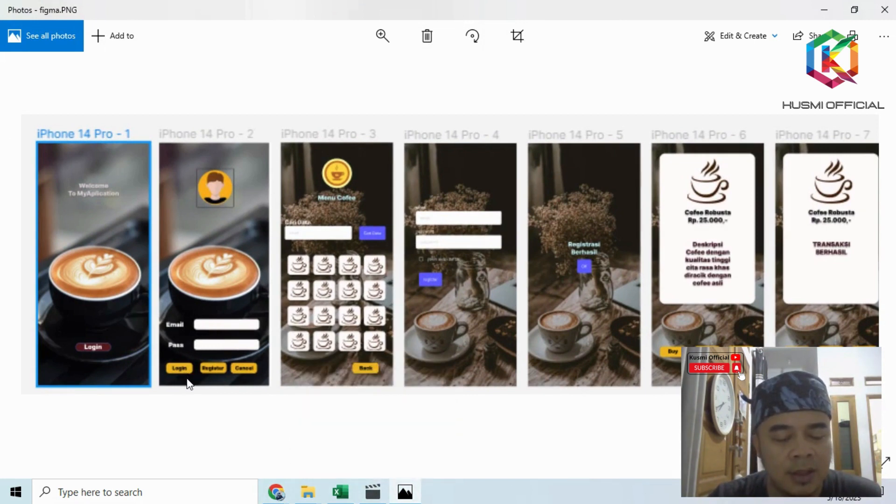
pyautogui.moveTo(380, 501)
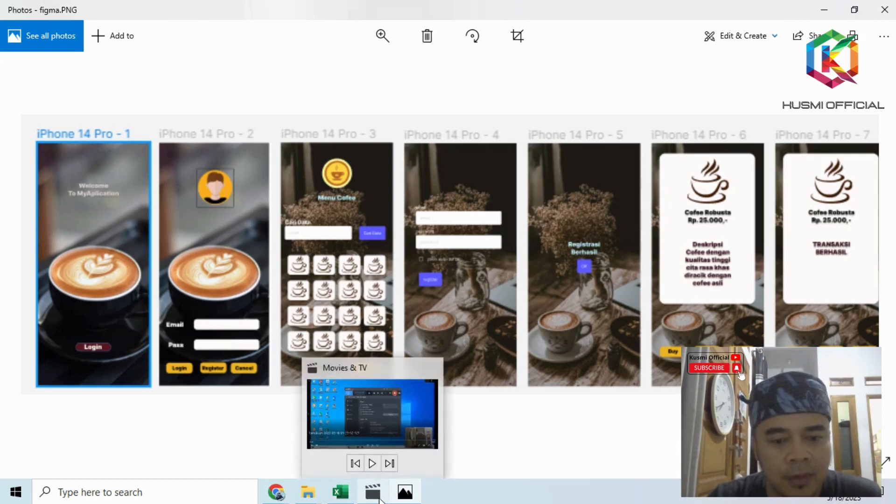
pyautogui.moveTo(276, 492)
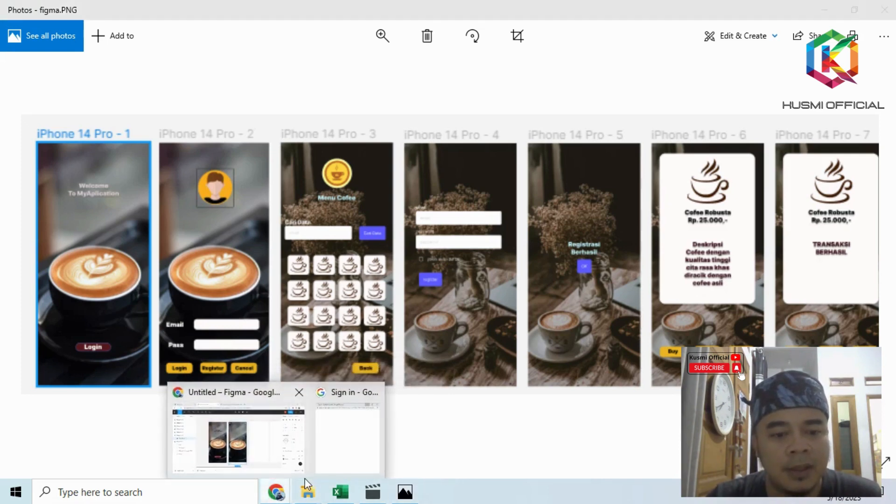
pyautogui.click(256, 448)
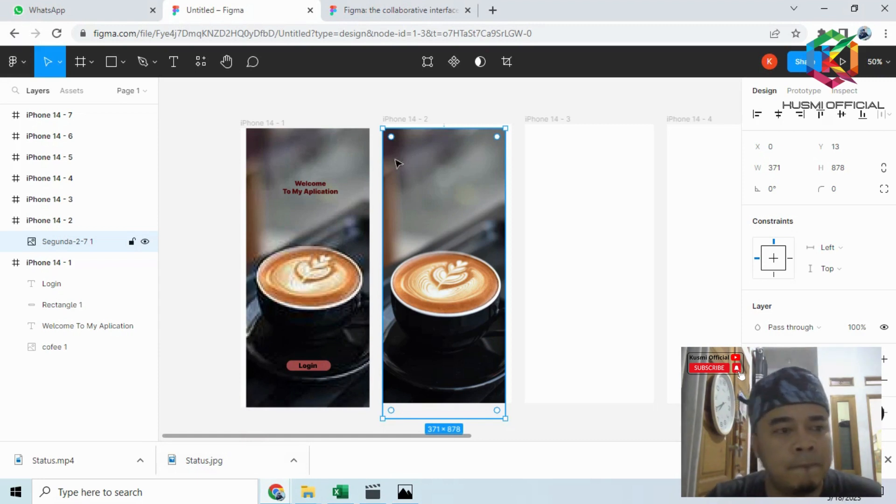
# - Place the avatar image "icon" from Local Disk (D:) above the coffee cup in the iPhone 14 - 2 frame, about 99 × 104
pyautogui.click(89, 61)
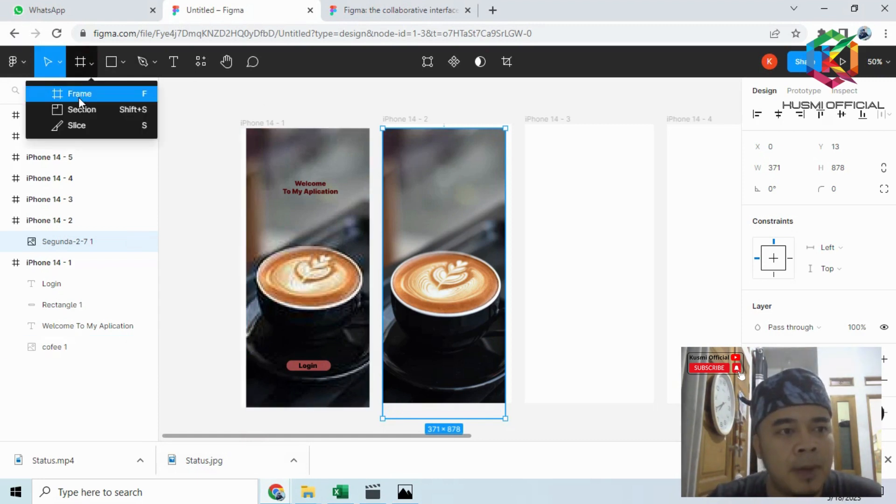
pyautogui.click(123, 63)
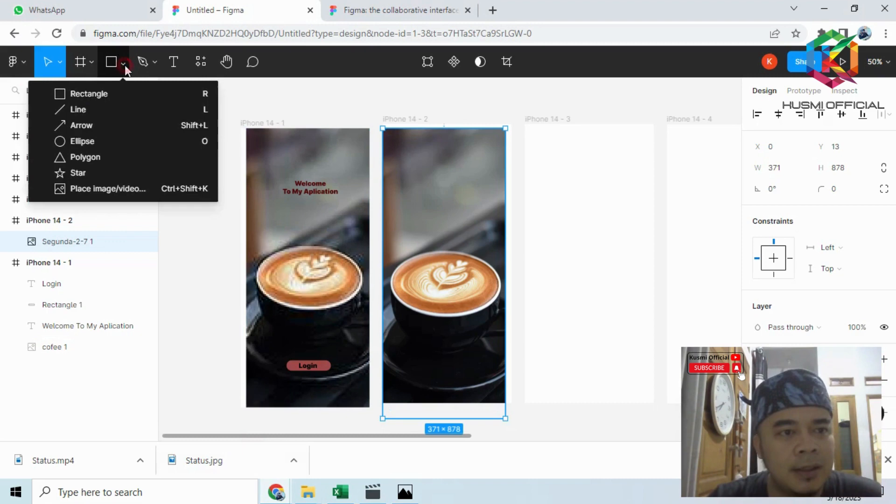
pyautogui.click(133, 192)
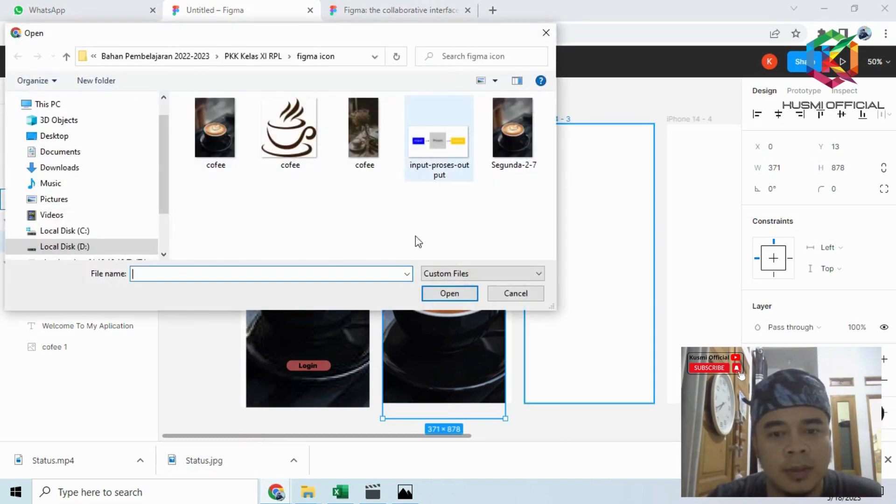
pyautogui.click(110, 246)
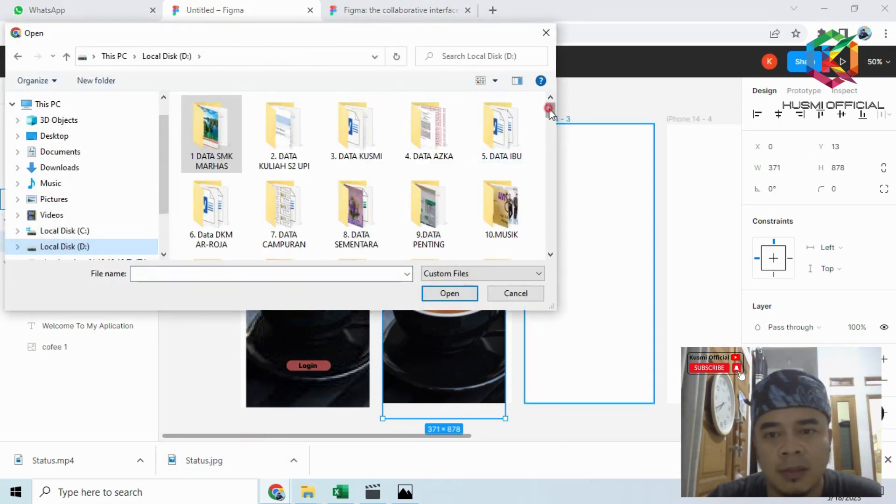
pyautogui.moveTo(549, 112); pyautogui.dragTo(547, 186)
pyautogui.click(431, 149)
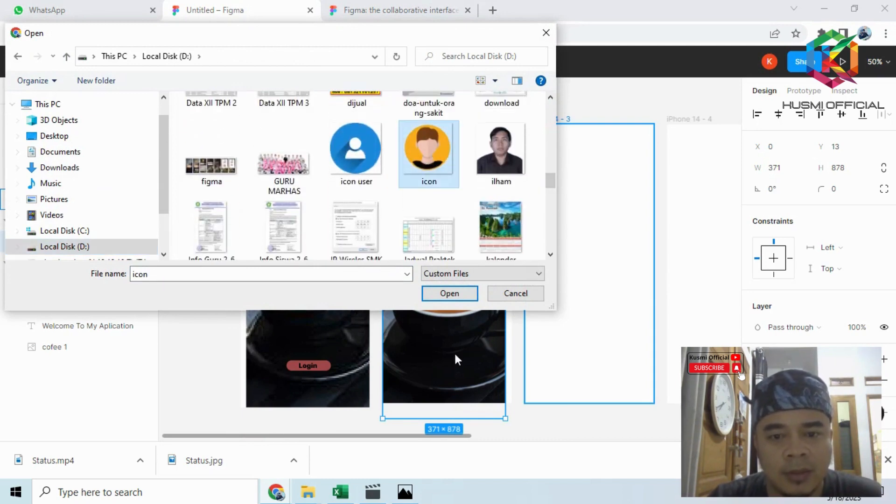
pyautogui.click(450, 294)
pyautogui.click(414, 154)
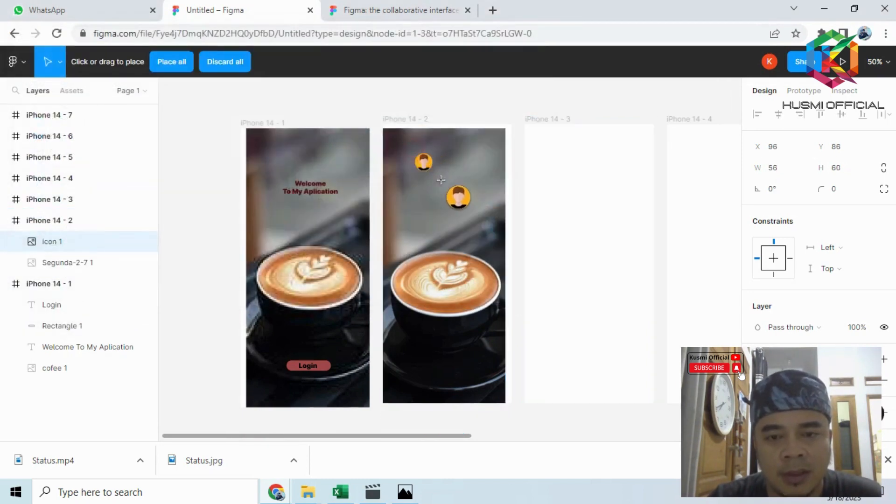
pyautogui.moveTo(455, 193); pyautogui.dragTo(452, 175)
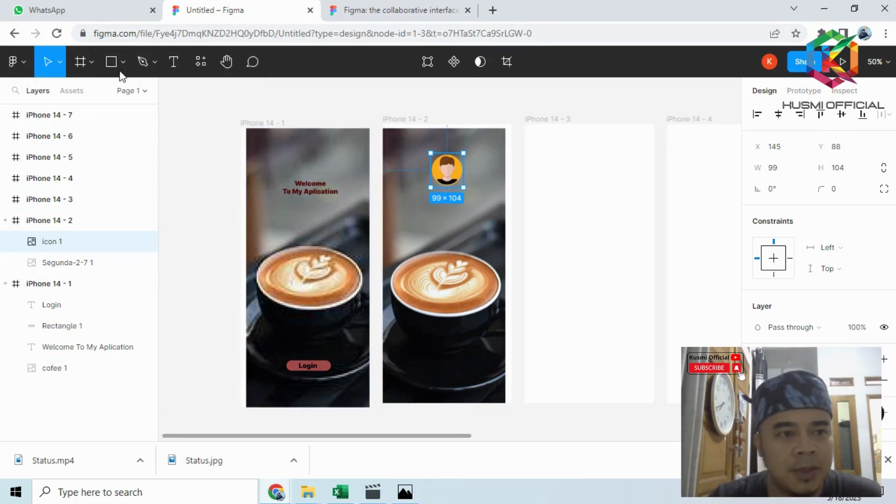
# - Add the text labels "email" and "pass" one above the other below the coffee cup in the iPhone 14 - 2 frame
pyautogui.click(173, 61)
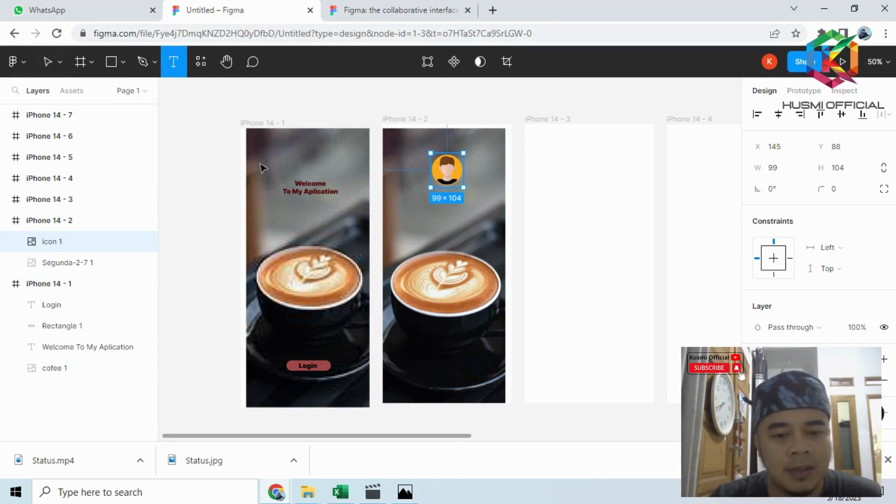
pyautogui.click(398, 358)
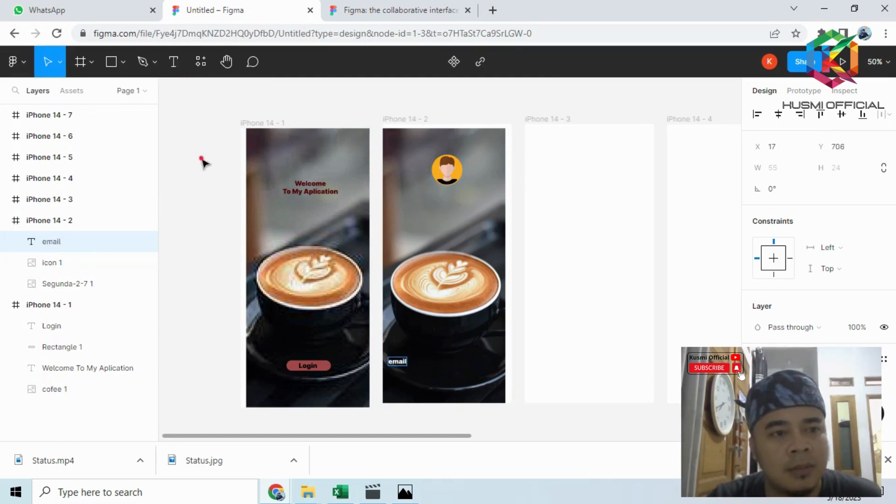
pyautogui.click(174, 63)
pyautogui.click(392, 383)
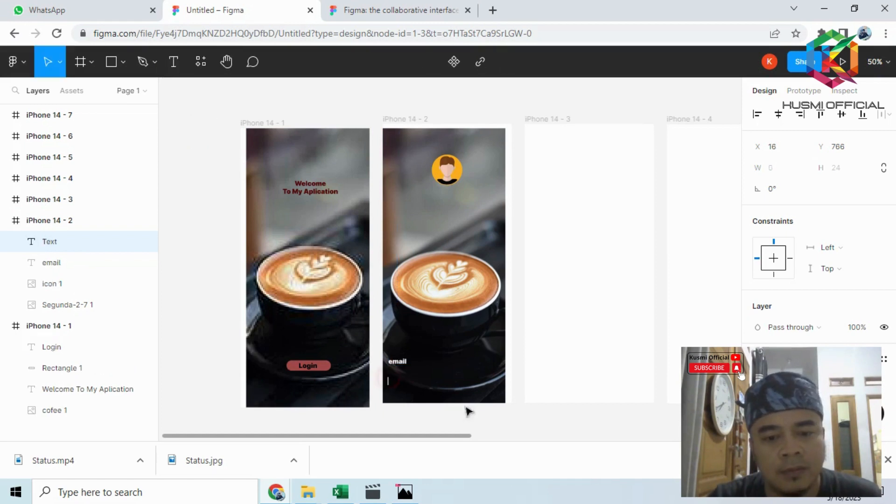
pyautogui.write('pass')
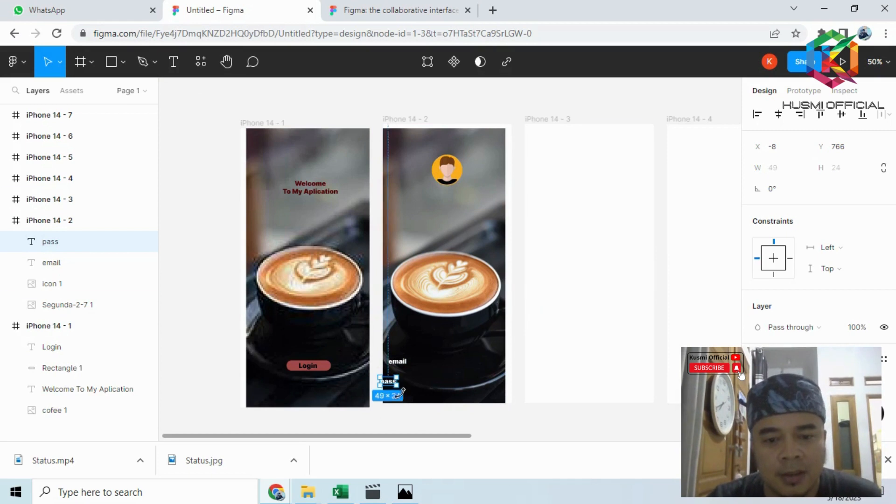
# - Move the "email" label higher in the iPhone 14 - 2 frame, to about Y 674
pyautogui.scroll(5, 390, 382)
pyautogui.click(397, 329)
pyautogui.moveTo(396, 343); pyautogui.dragTo(396, 326)
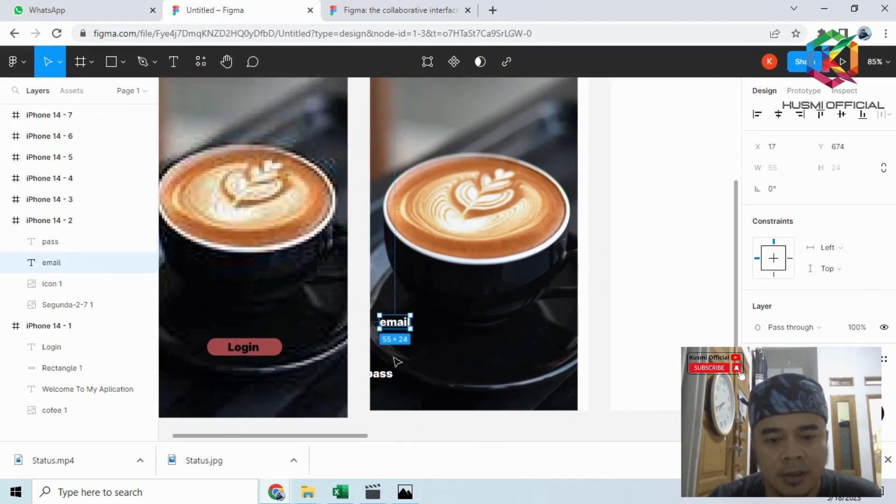
# - Move the "pass" label just below "email" and draw field rectangles of about 182 × 24 and 181 × 26 beside the two labels
pyautogui.moveTo(384, 378); pyautogui.dragTo(403, 359)
pyautogui.click(610, 277)
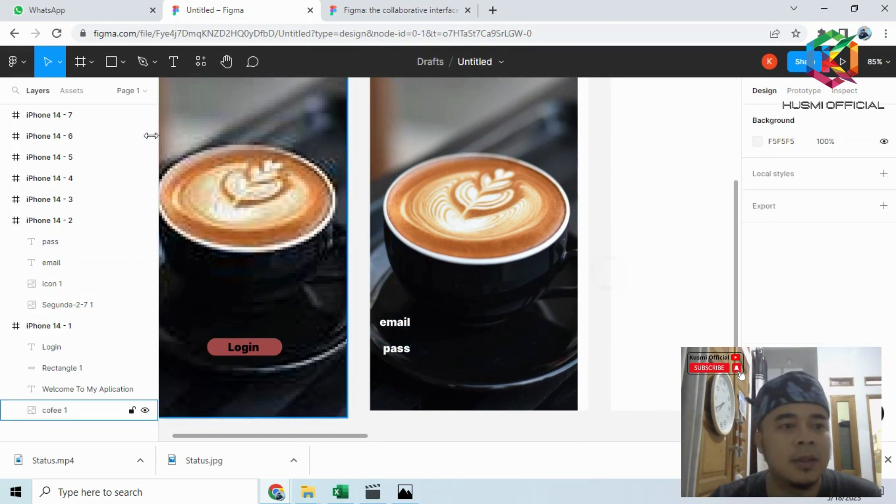
pyautogui.click(112, 62)
pyautogui.moveTo(443, 316)
pyautogui.mouseDown()
pyautogui.moveTo(494, 332)
pyautogui.moveTo(546, 332)
pyautogui.mouseUp()
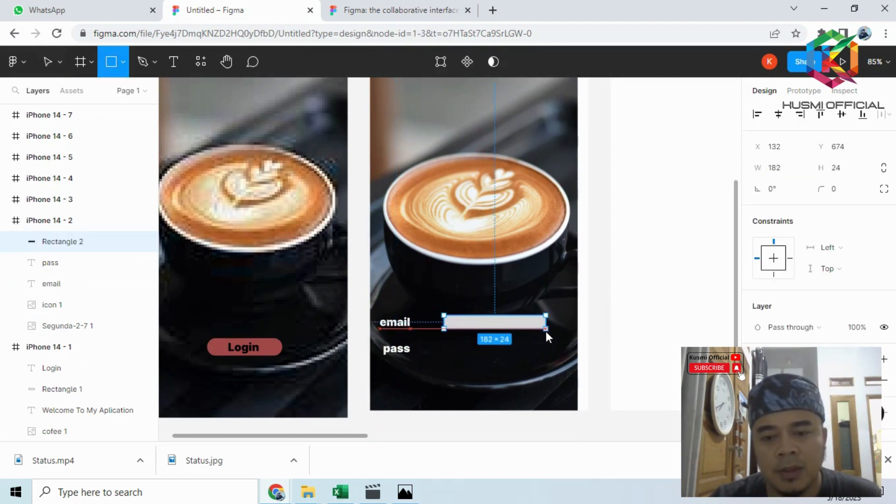
pyautogui.click(112, 62)
pyautogui.moveTo(445, 341); pyautogui.dragTo(547, 356)
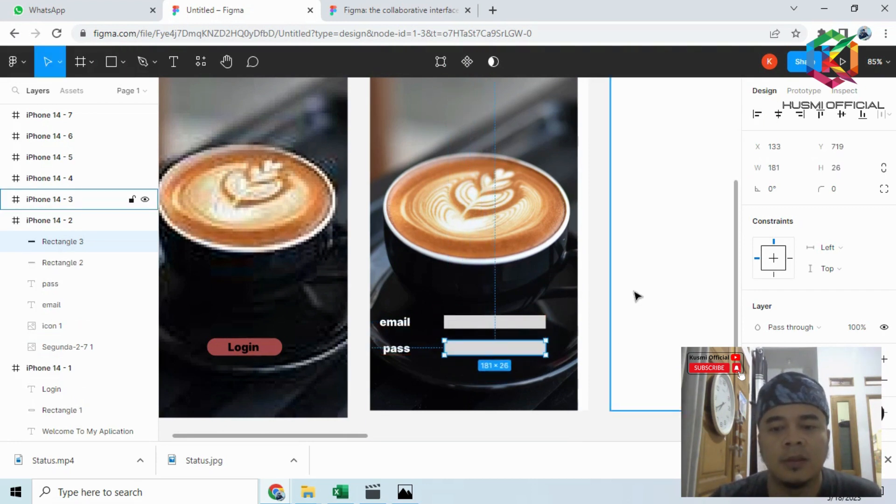
pyautogui.click(614, 294)
pyautogui.click(499, 382)
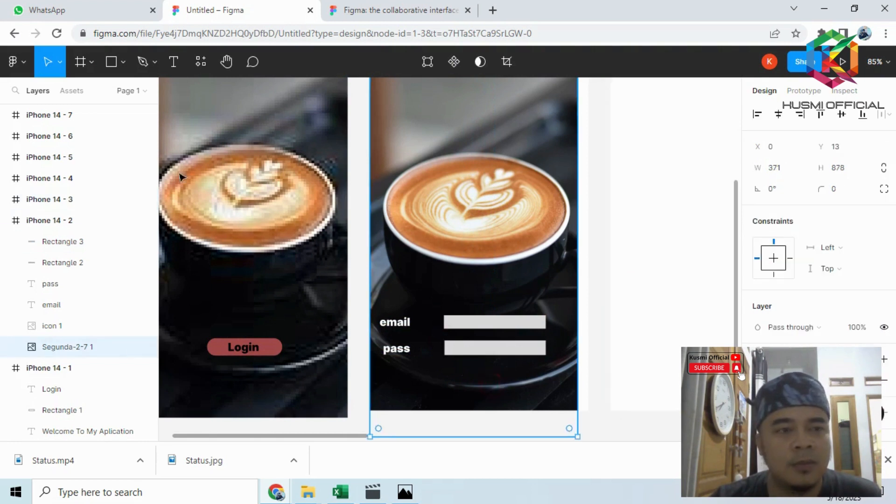
# - Draw a button rectangle about 89 × 27 below the "pass" label, with corner radius 10, and position it at about X 27, Y 782
pyautogui.click(112, 64)
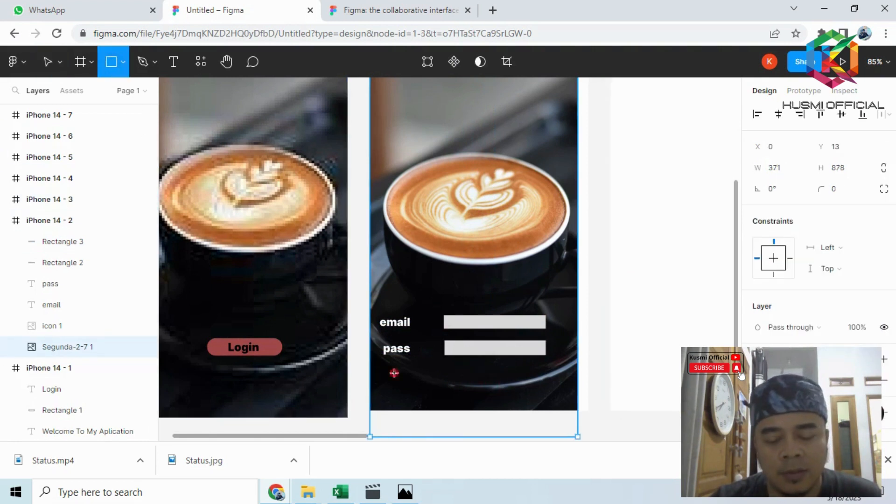
pyautogui.moveTo(394, 373); pyautogui.dragTo(444, 387)
pyautogui.click(837, 192)
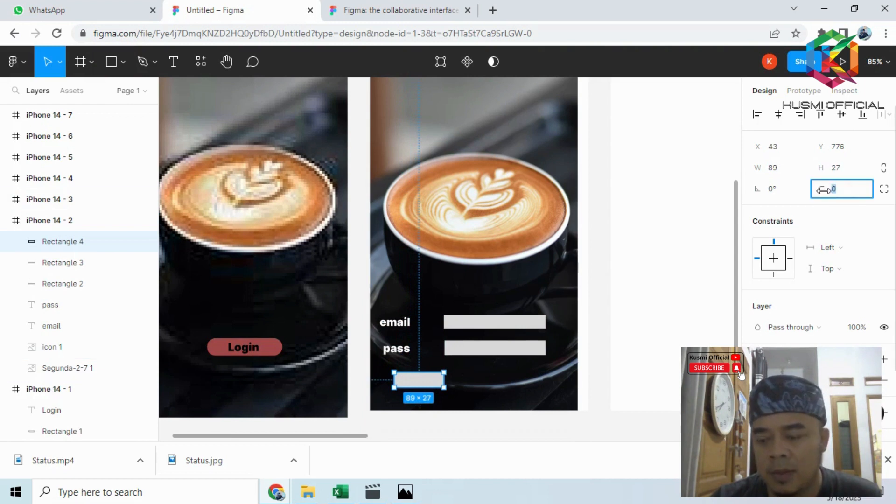
pyautogui.write('10')
pyautogui.press('Return')
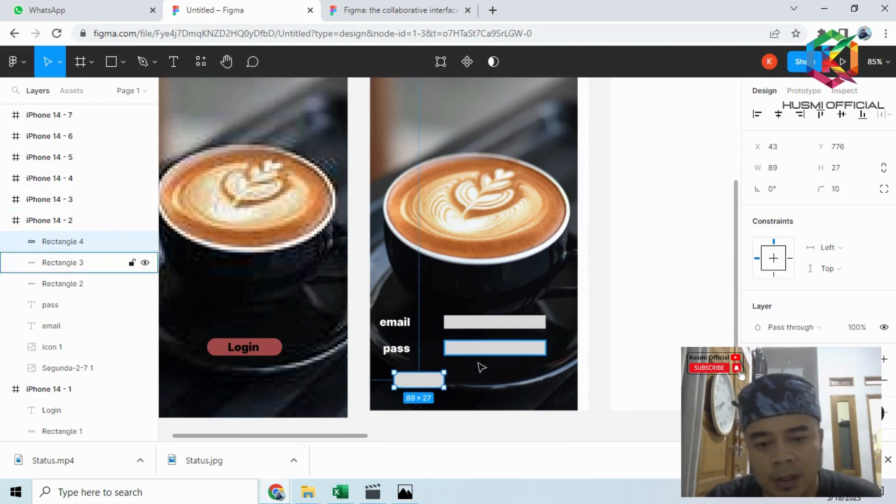
pyautogui.moveTo(428, 380); pyautogui.dragTo(419, 383)
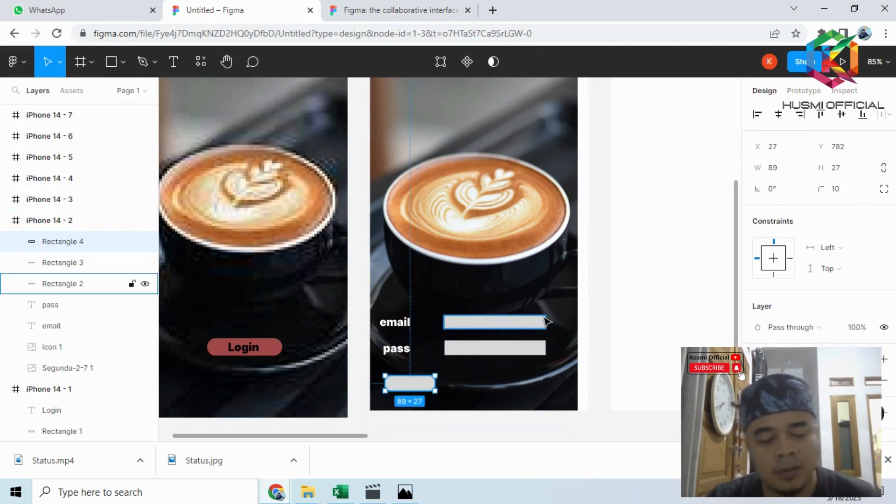
# - Fill the new button rectangle below the "pass" label with the dark red 744242
pyautogui.scroll(-2, 785, 286)
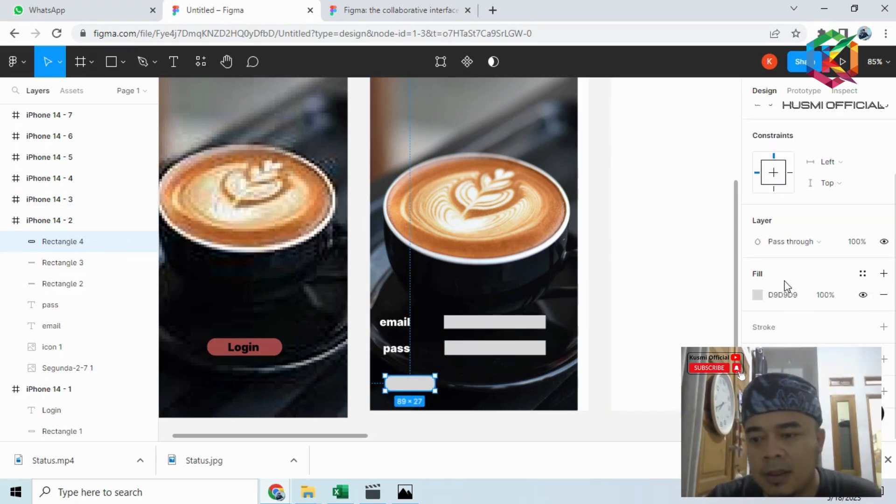
pyautogui.click(758, 295)
pyautogui.click(652, 201)
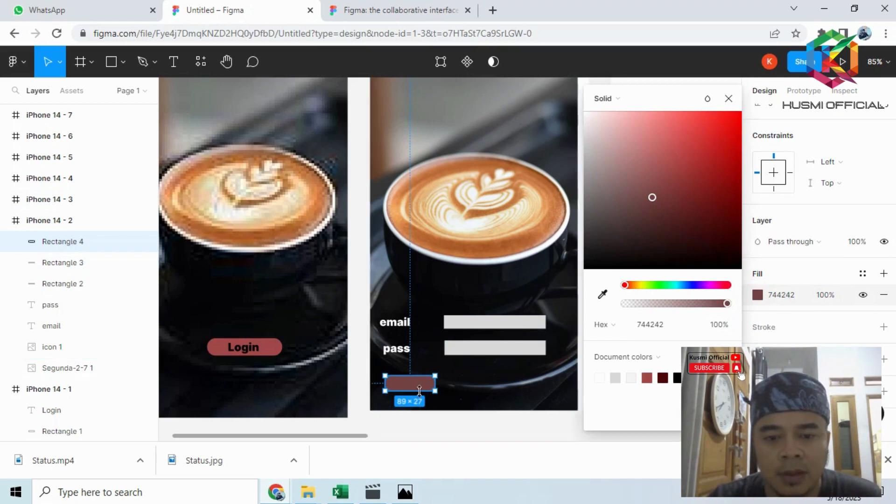
pyautogui.click(506, 395)
# - Duplicate the dark red button twice and line up the copies beside it in one row across the iPhone 14 - 2 frame
pyautogui.click(409, 383)
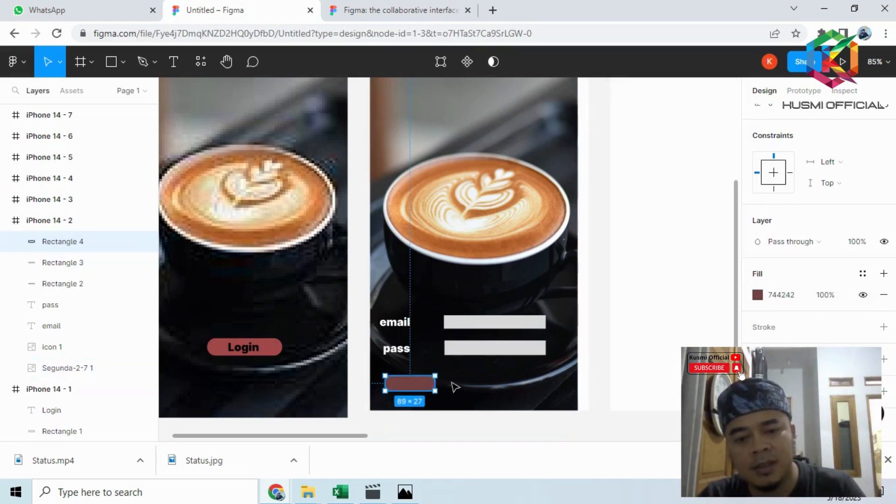
pyautogui.hotkey('ctrl', 'd')
pyautogui.moveTo(425, 383); pyautogui.dragTo(485, 385)
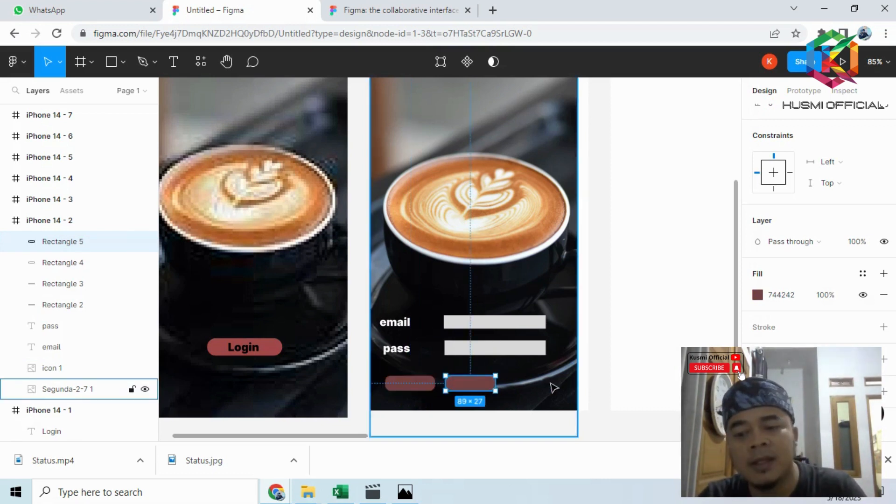
pyautogui.hotkey('ctrl', 'd')
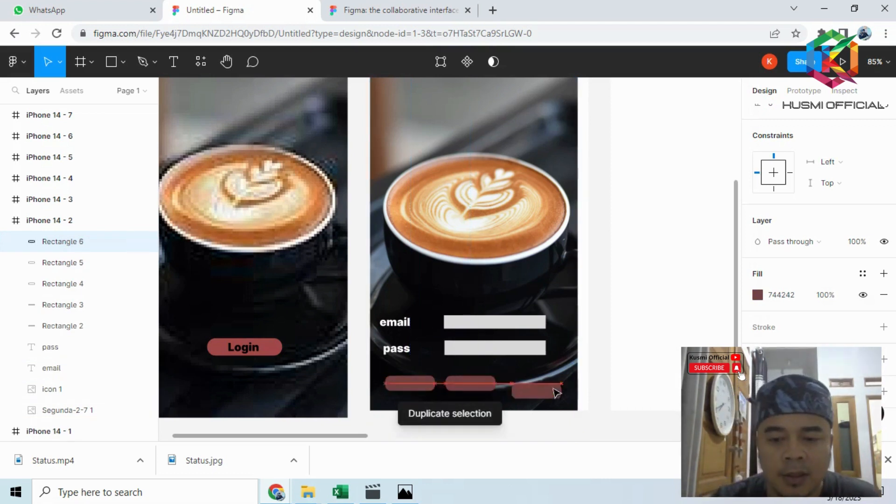
pyautogui.moveTo(556, 393); pyautogui.dragTo(554, 389)
pyautogui.click(612, 335)
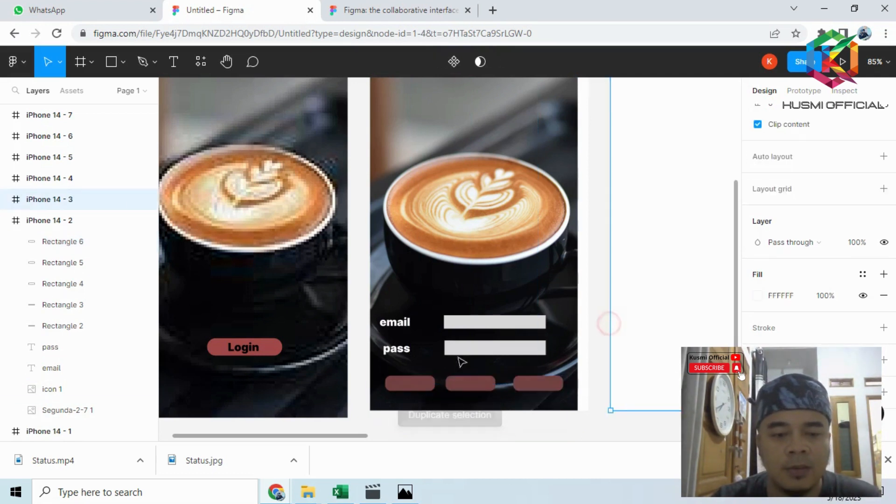
# - Add the text "Login" on the first of the three buttons in the iPhone 14 - 2 frame
pyautogui.click(174, 63)
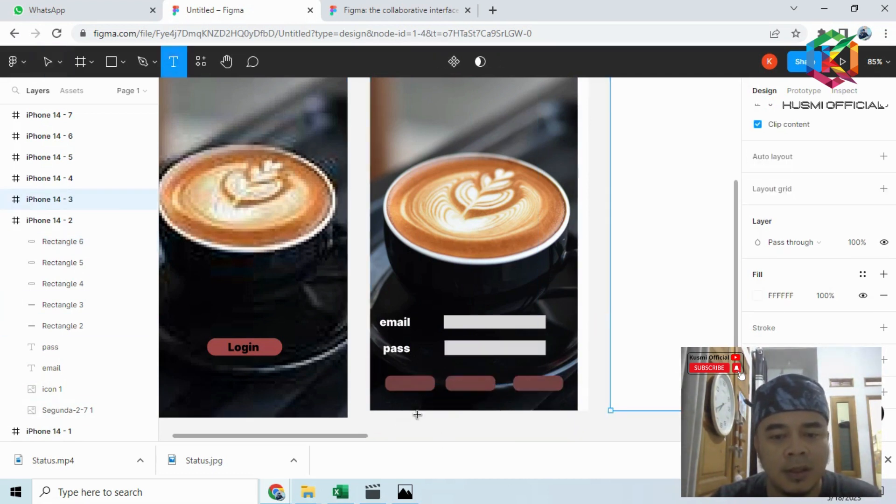
pyautogui.click(395, 387)
pyautogui.write('Login')
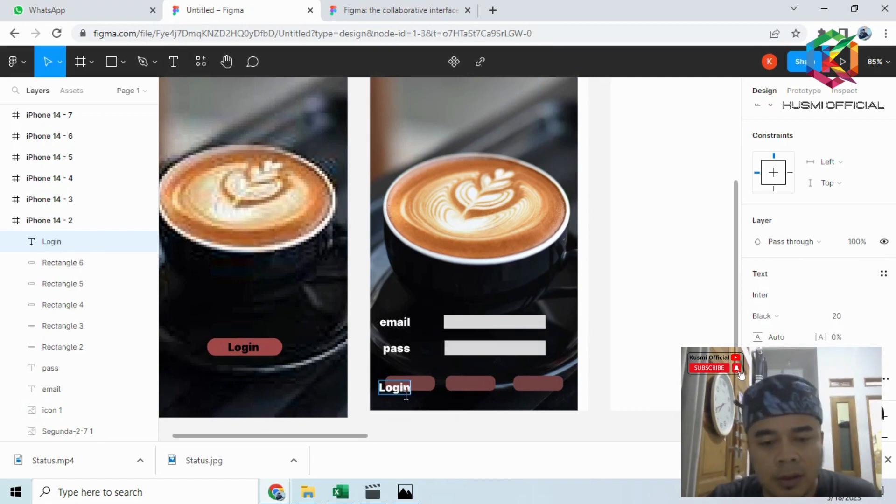
pyautogui.press('Escape')
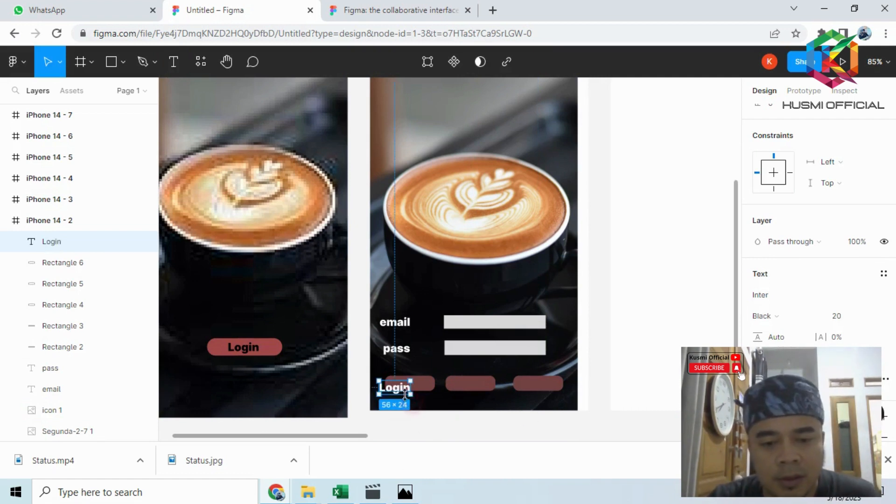
pyautogui.moveTo(405, 395); pyautogui.dragTo(416, 387)
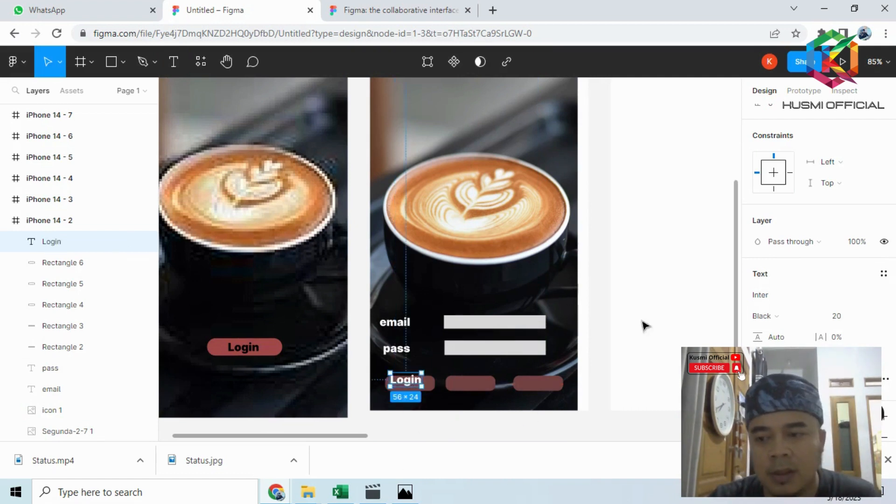
# - Set the font size of the "Login" text on the first button to 14
pyautogui.scroll(-3, 818, 255)
pyautogui.click(845, 185)
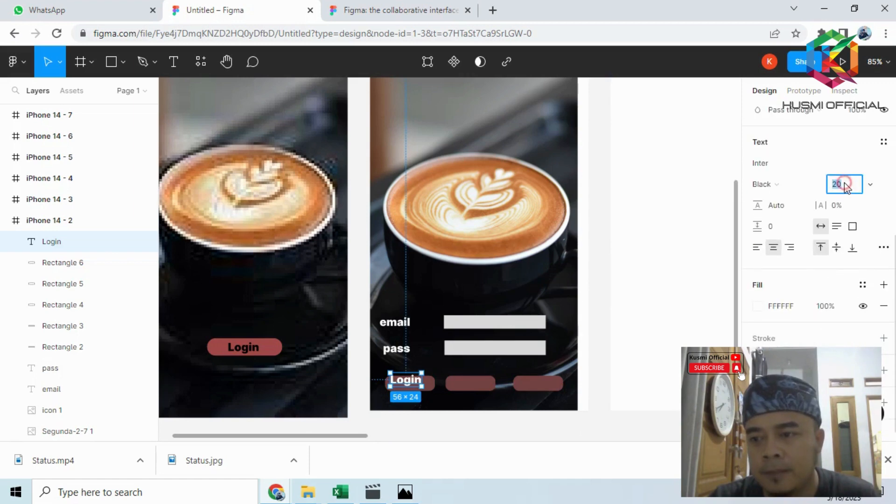
pyautogui.write('14')
pyautogui.press('Return')
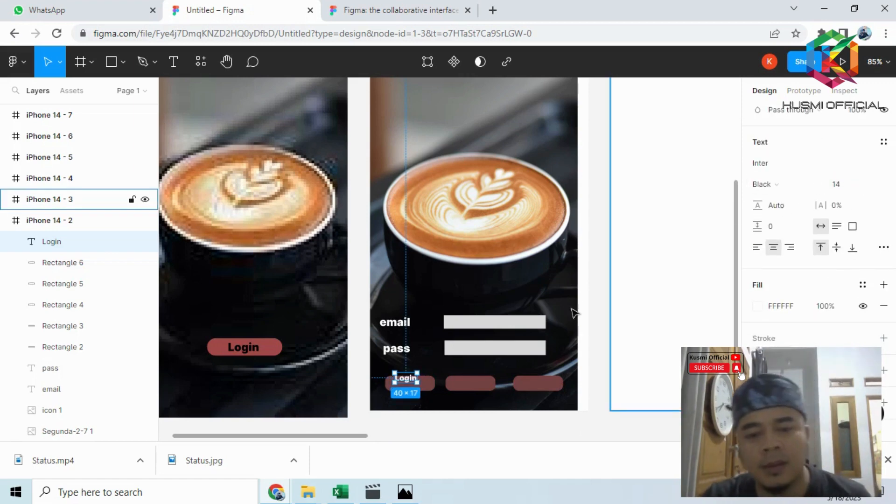
# - Duplicate the "Login" button text twice and place the copies on the second and third buttons
pyautogui.scroll(3, 474, 379)
pyautogui.moveTo(378, 385); pyautogui.dragTo(468, 391)
pyautogui.hotkey('ctrl', 'd')
pyautogui.hotkey('ctrl', 'd')
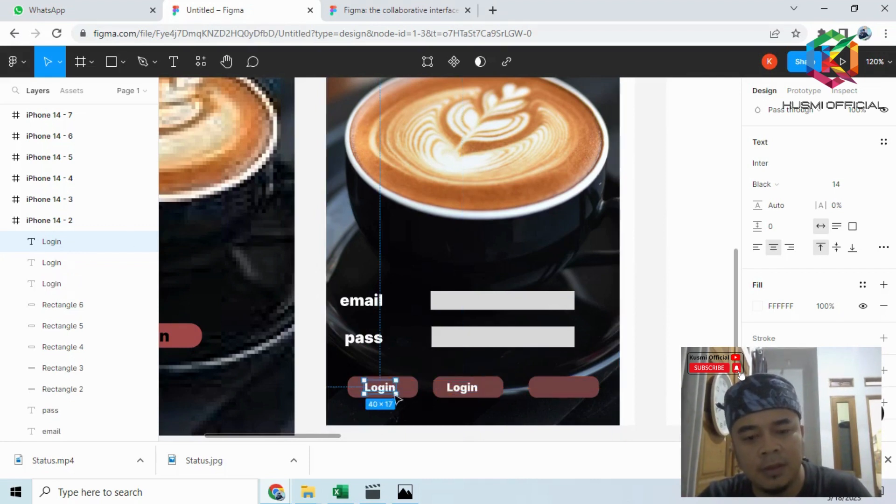
pyautogui.moveTo(386, 391); pyautogui.dragTo(576, 391)
pyautogui.moveTo(466, 395); pyautogui.dragTo(469, 389)
# - Change the text on the second button to "register" and on the third button to "cancel"
pyautogui.doubleClick(483, 386)
pyautogui.write('re')
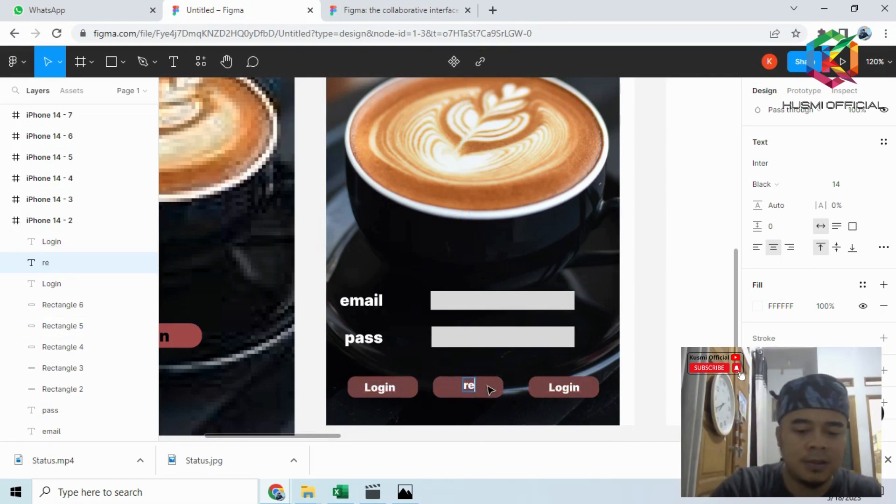
pyautogui.write('gister')
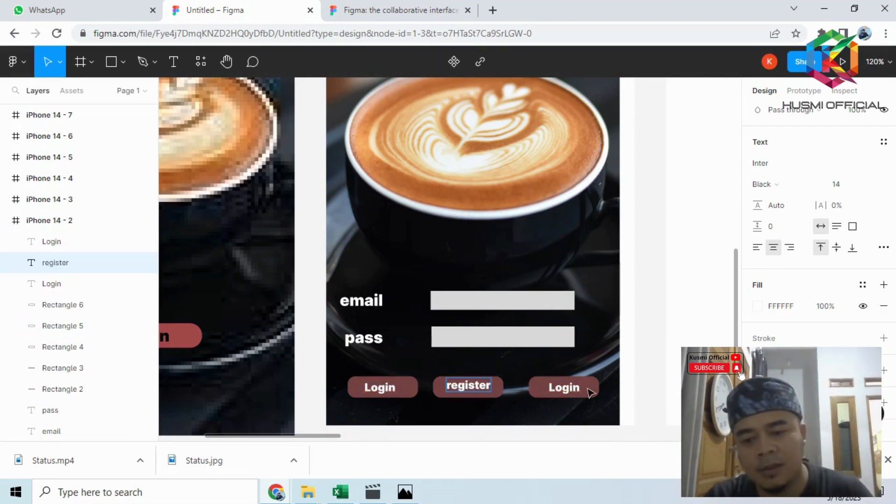
pyautogui.click(576, 387)
pyautogui.write('cancel')
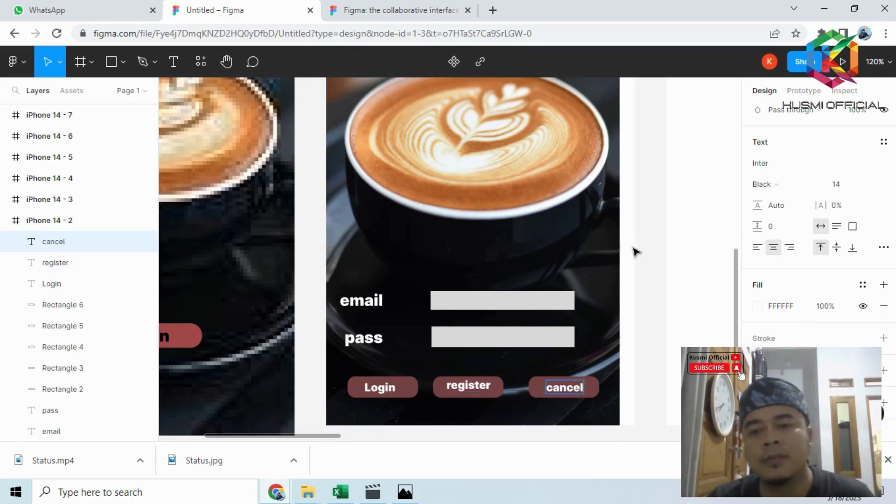
pyautogui.press('Escape')
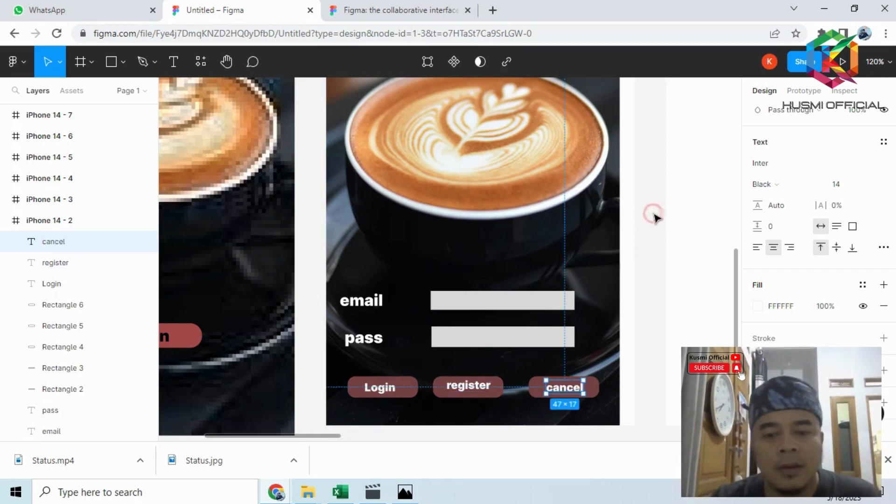
# - Switch to Photos to examine the third screen's layout in the figma.PNG reference, and return to the Figma file
pyautogui.scroll(-1, 652, 212)
pyautogui.scroll(-5, 609, 257)
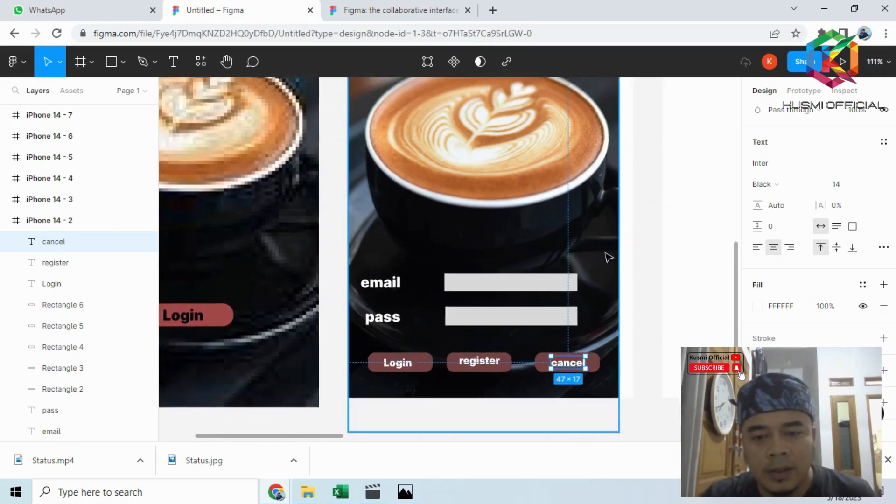
pyautogui.scroll(-3, 602, 253)
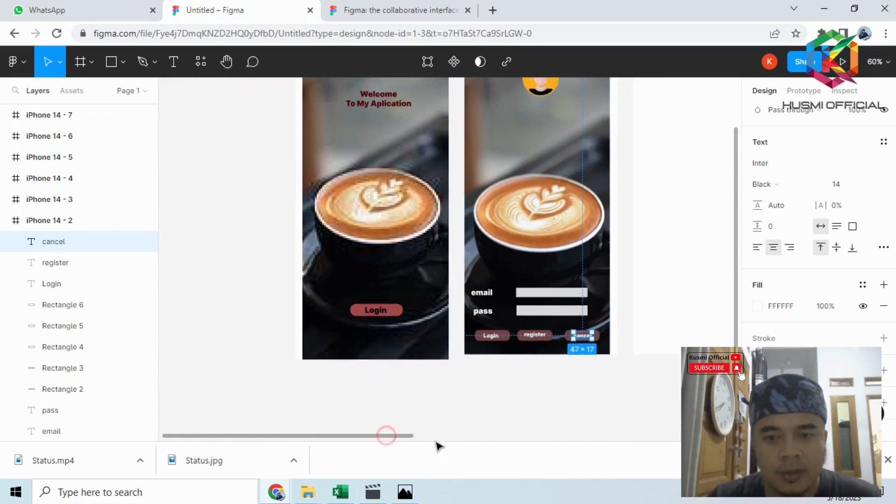
pyautogui.moveTo(439, 447); pyautogui.dragTo(490, 440)
pyautogui.scroll(-3, 484, 354)
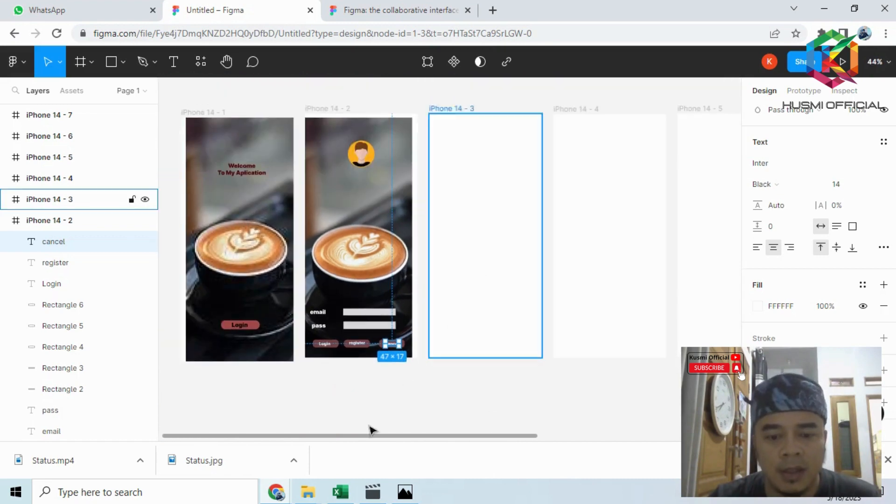
pyautogui.click(405, 492)
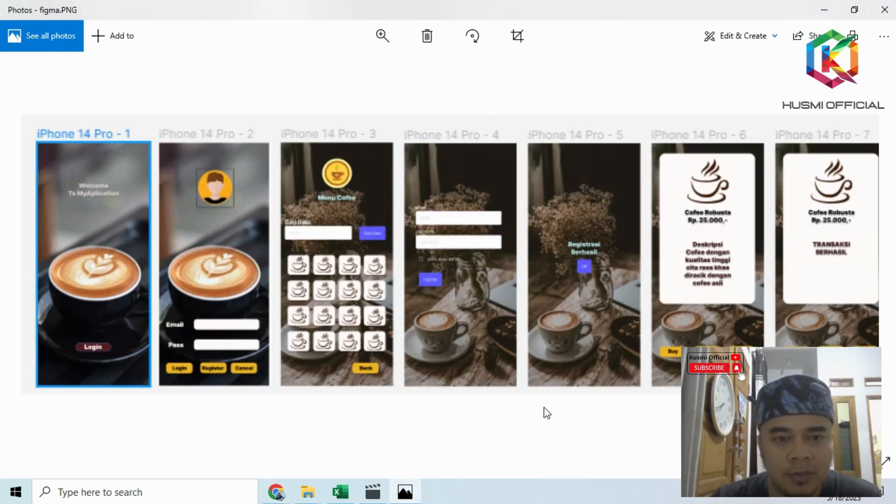
pyautogui.moveTo(407, 494)
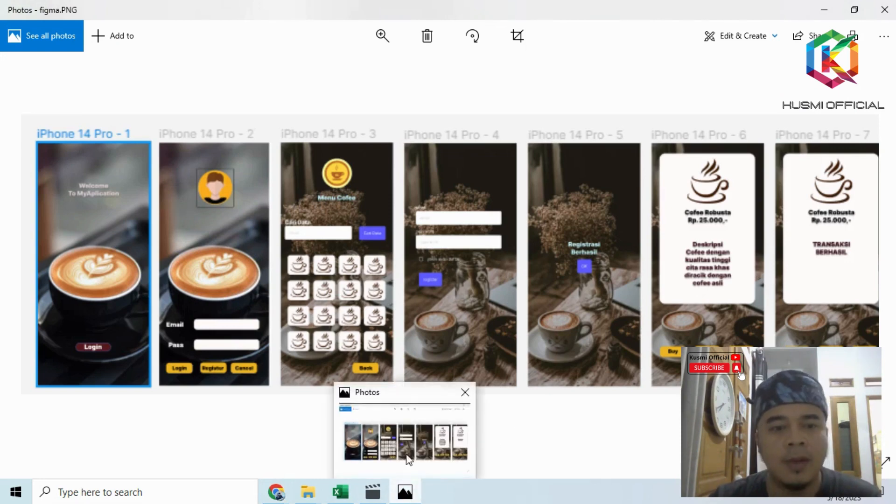
pyautogui.click(282, 495)
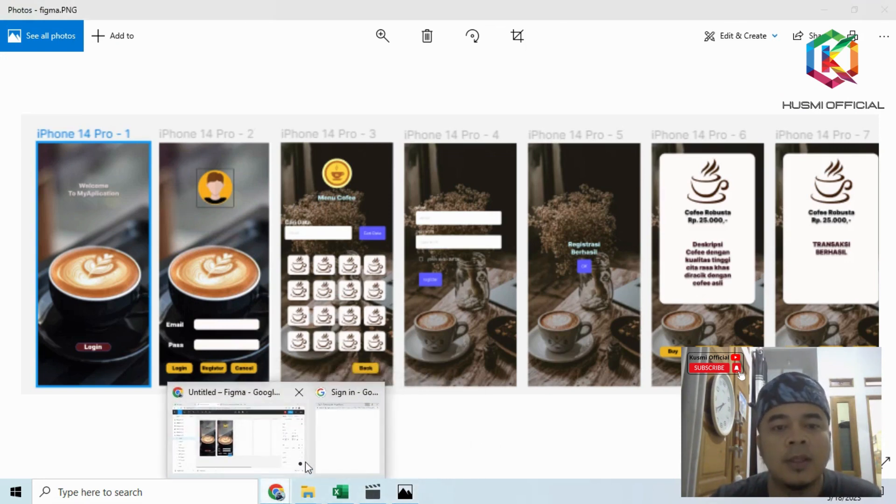
pyautogui.click(293, 457)
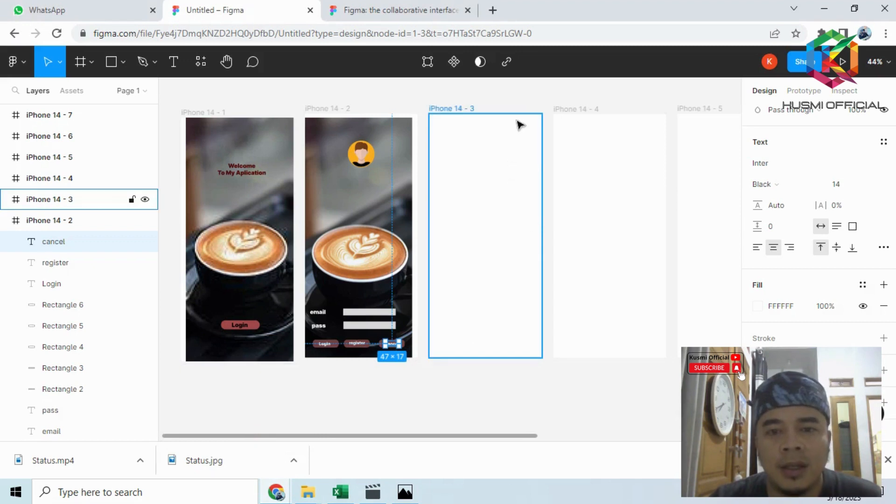
# - Start placing an image and browse on drive D: through 1 DATA SMK MARHAS, Bahan Pembelajaran 2022-2023 and PKK Kelas XI RPL to the figma icon folder
pyautogui.click(513, 92)
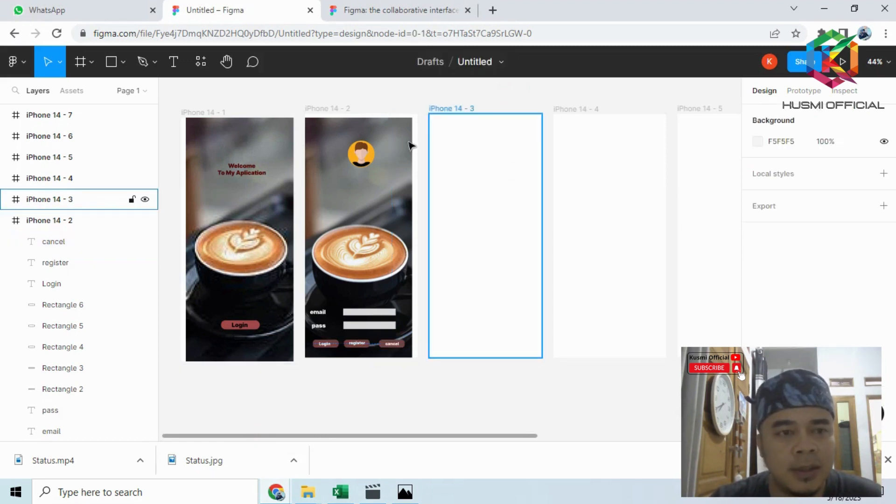
pyautogui.click(124, 61)
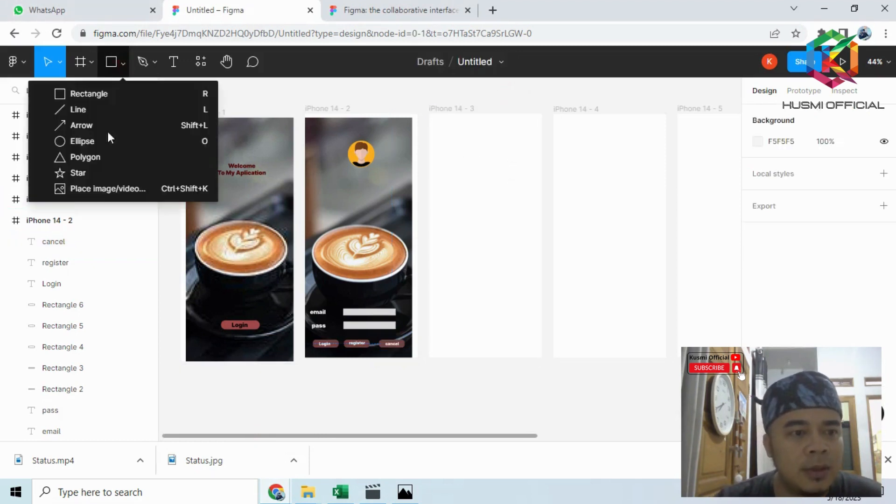
pyautogui.click(120, 187)
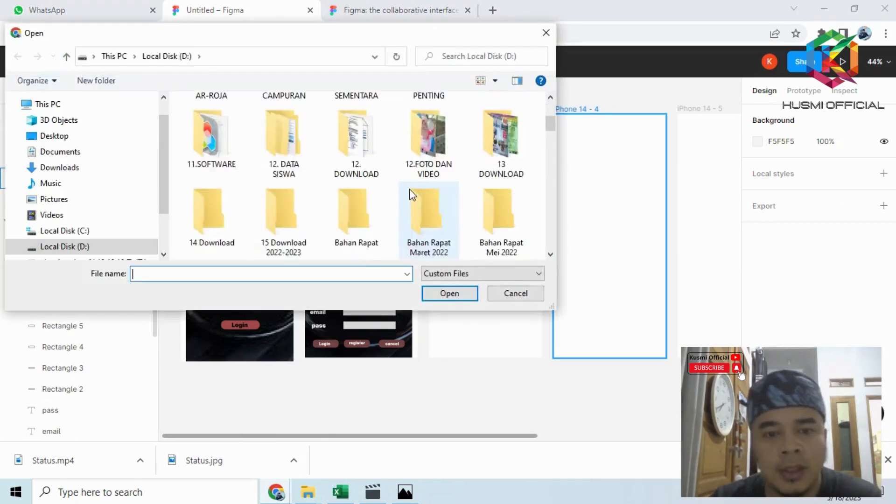
pyautogui.scroll(-10, 409, 189)
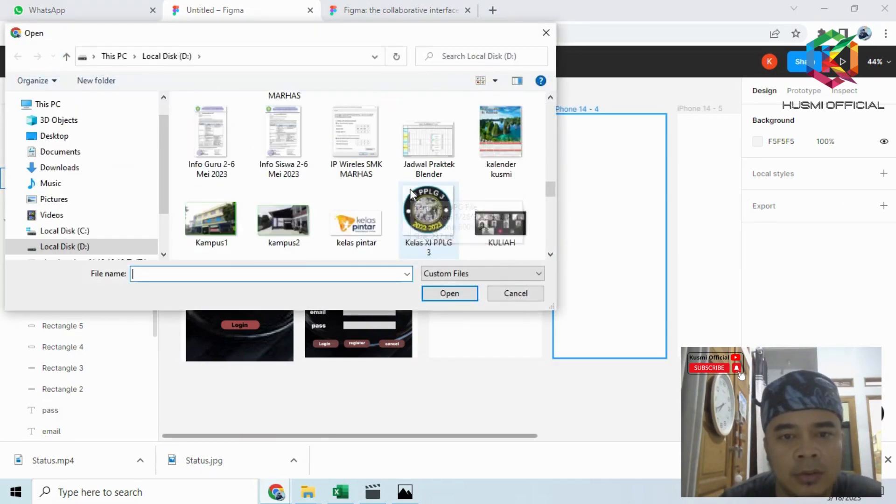
pyautogui.scroll(-8, 410, 189)
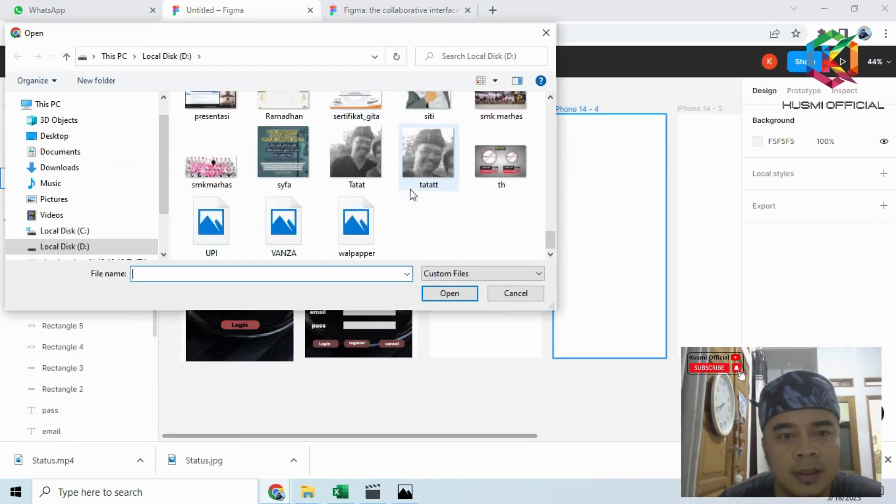
pyautogui.scroll(10, 410, 191)
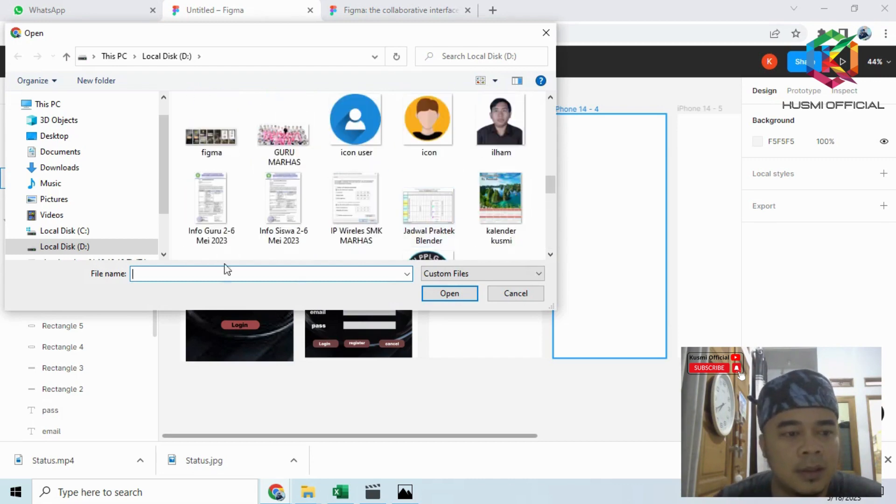
pyautogui.click(94, 246)
pyautogui.doubleClick(208, 124)
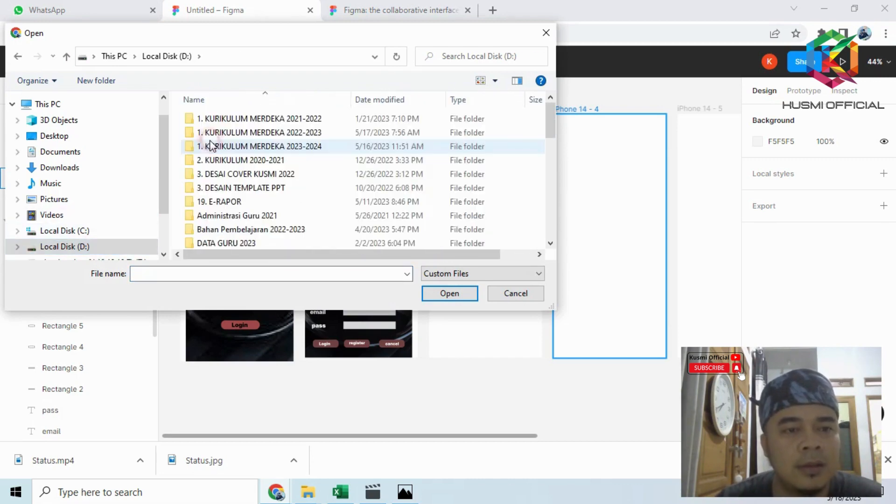
pyautogui.doubleClick(262, 228)
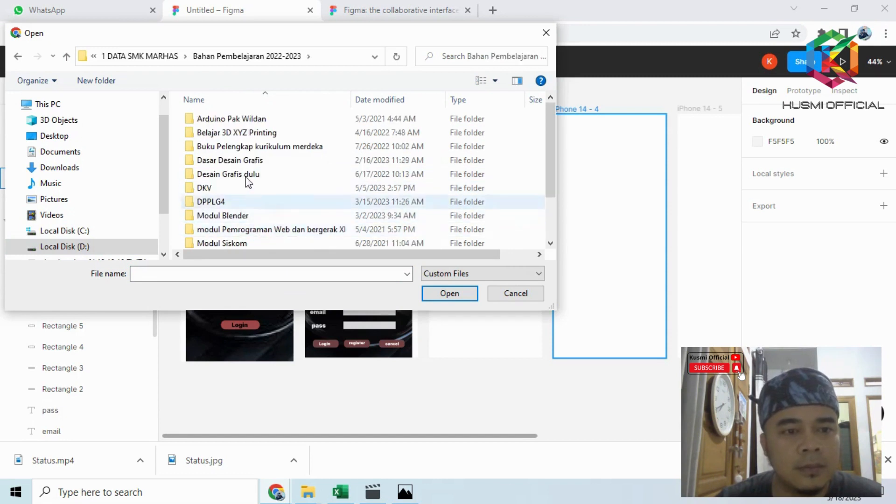
pyautogui.scroll(-2, 237, 203)
pyautogui.doubleClick(236, 214)
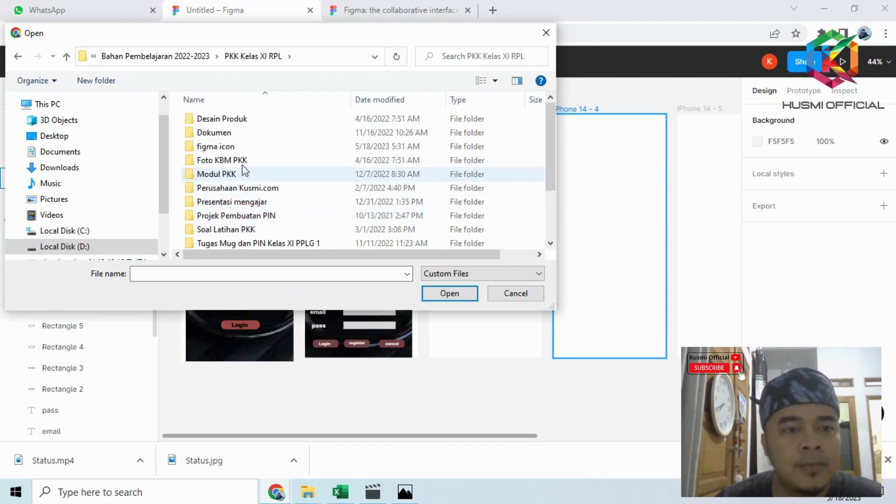
pyautogui.doubleClick(238, 146)
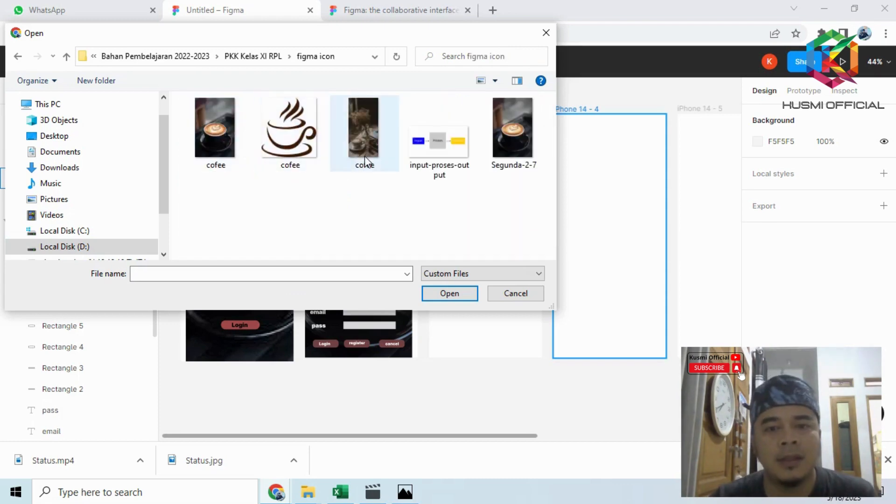
pyautogui.click(301, 137)
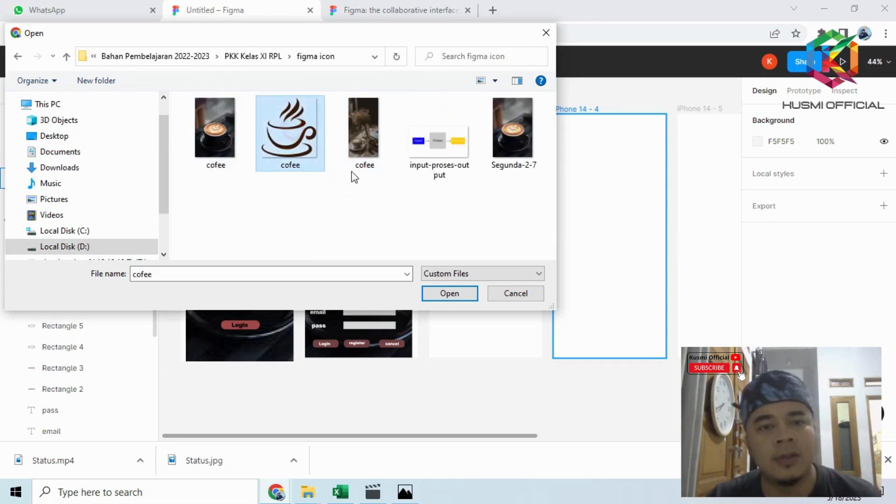
pyautogui.click(449, 294)
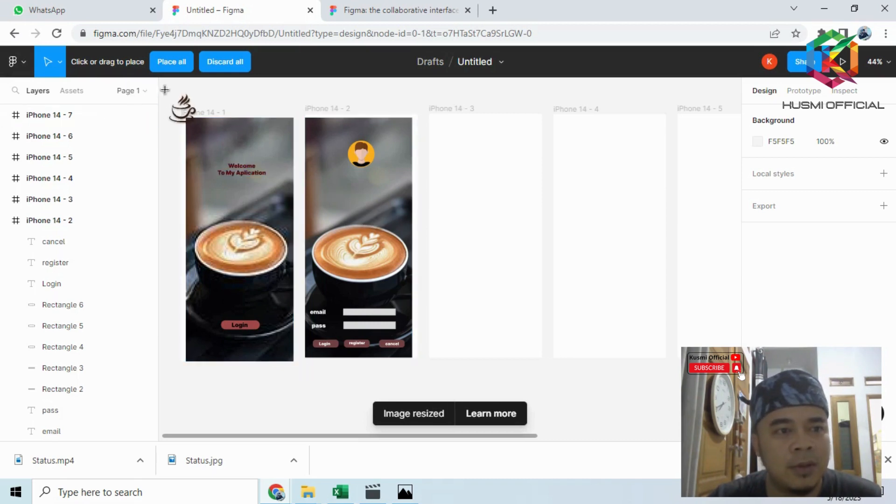
pyautogui.moveTo(457, 147); pyautogui.dragTo(499, 191)
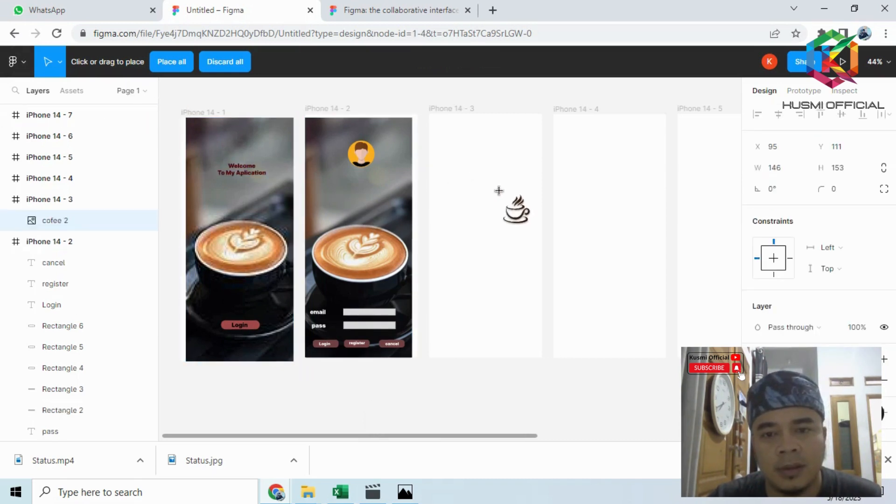
pyautogui.press('Escape')
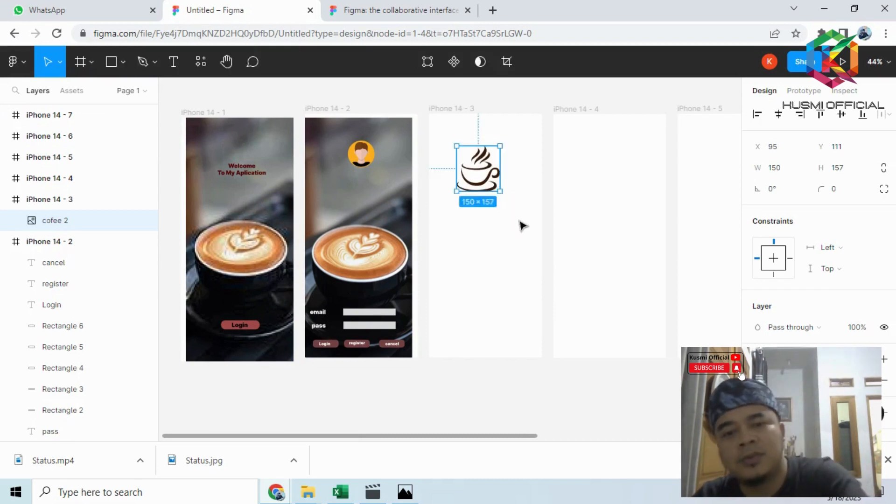
pyautogui.press('Delete')
# - Place the cofee photo with the flower vase on the iPhone 14 - 3 frame and size it to fill the frame at 390 × 844
pyautogui.click(122, 62)
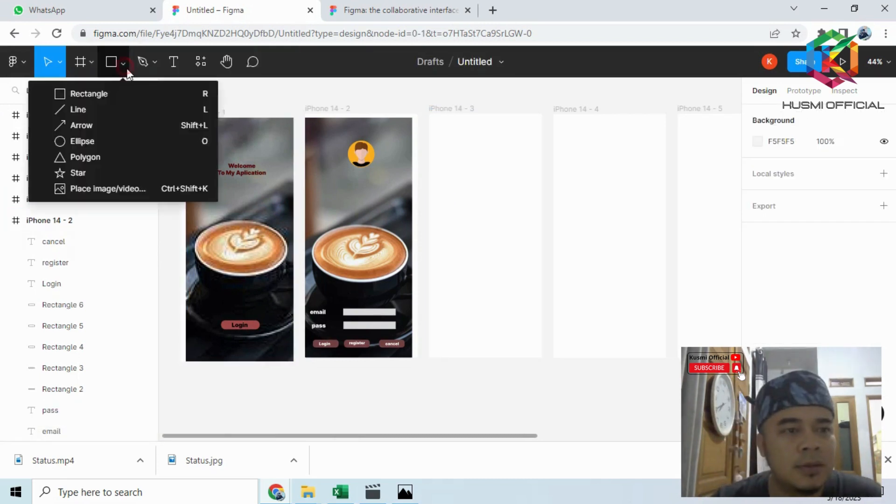
pyautogui.click(144, 187)
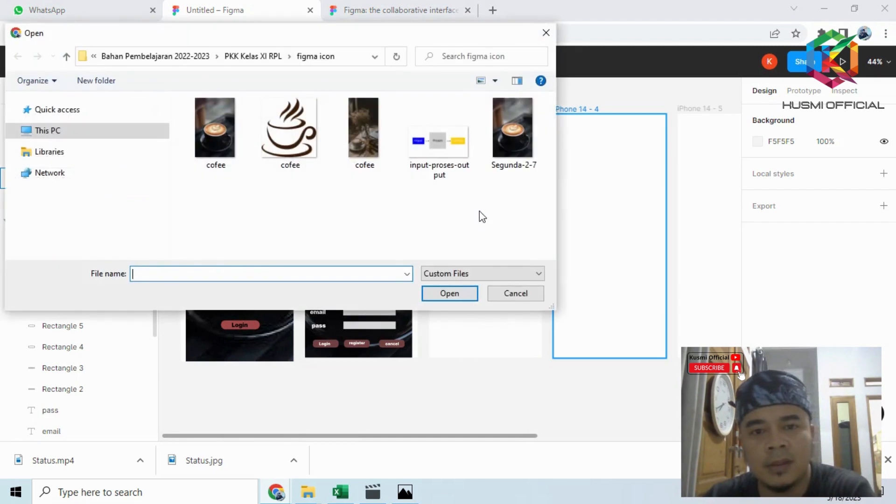
pyautogui.click(373, 140)
pyautogui.click(455, 292)
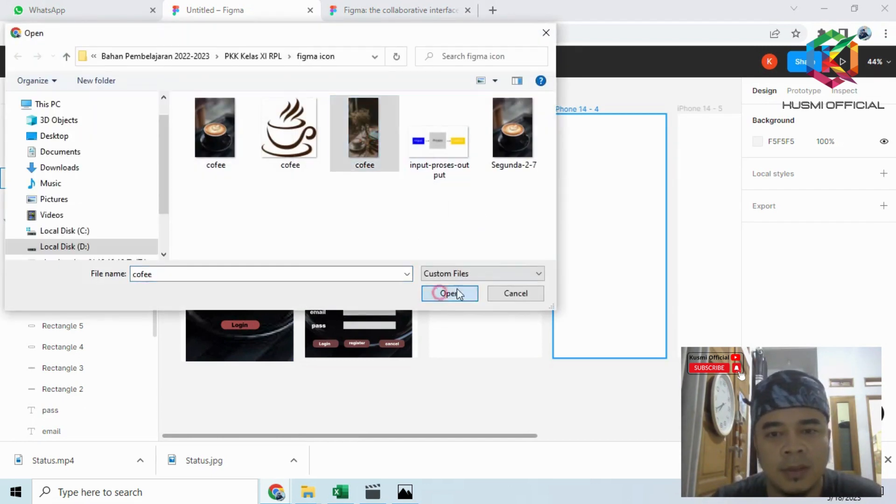
pyautogui.moveTo(429, 125); pyautogui.dragTo(555, 365)
pyautogui.moveTo(515, 309); pyautogui.dragTo(515, 301)
pyautogui.moveTo(554, 354); pyautogui.dragTo(542, 359)
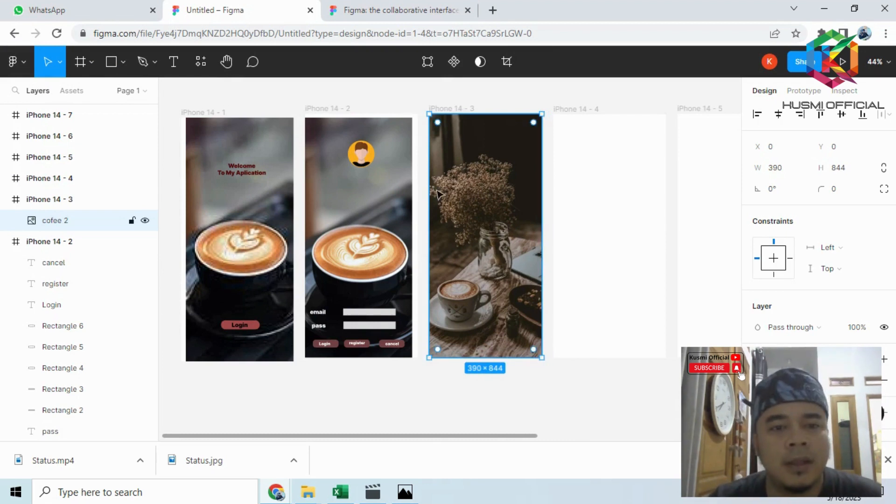
# - Place the cofee cup icon image over the background photo on the third screen at about 13 × 12
pyautogui.click(122, 62)
pyautogui.click(114, 187)
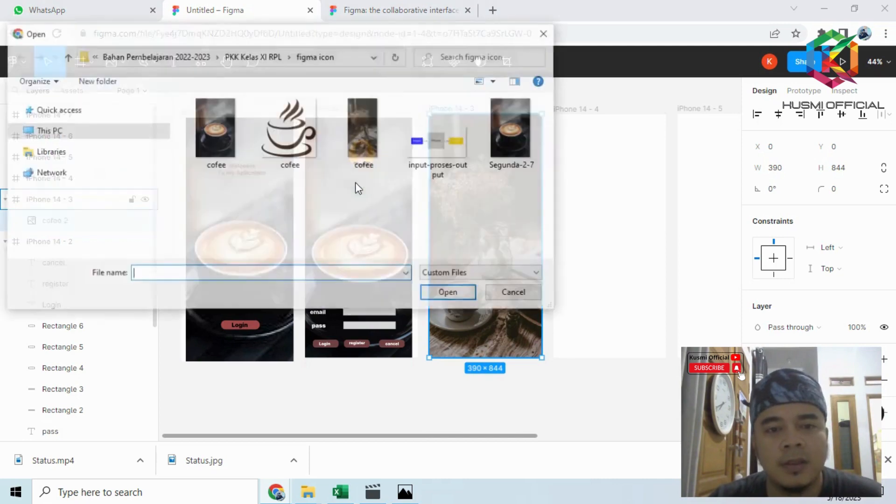
pyautogui.click(297, 151)
pyautogui.click(448, 293)
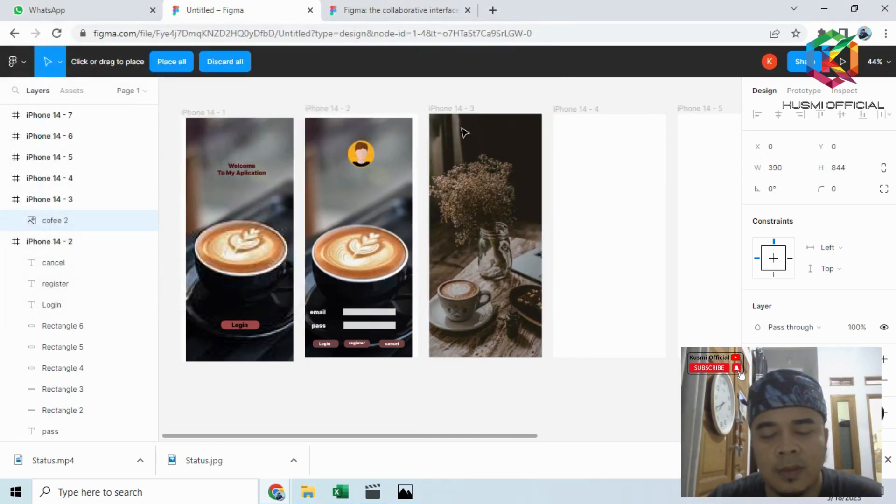
pyautogui.click(461, 128)
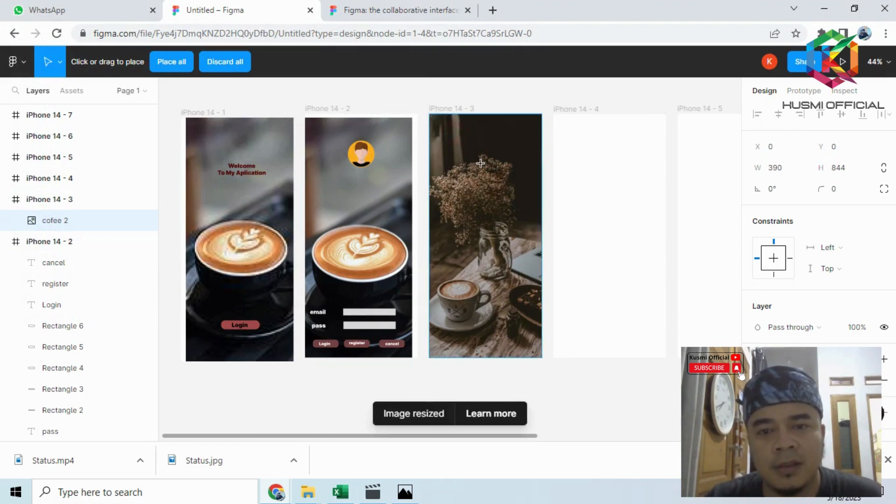
pyautogui.click(507, 179)
pyautogui.moveTo(508, 180); pyautogui.dragTo(511, 183)
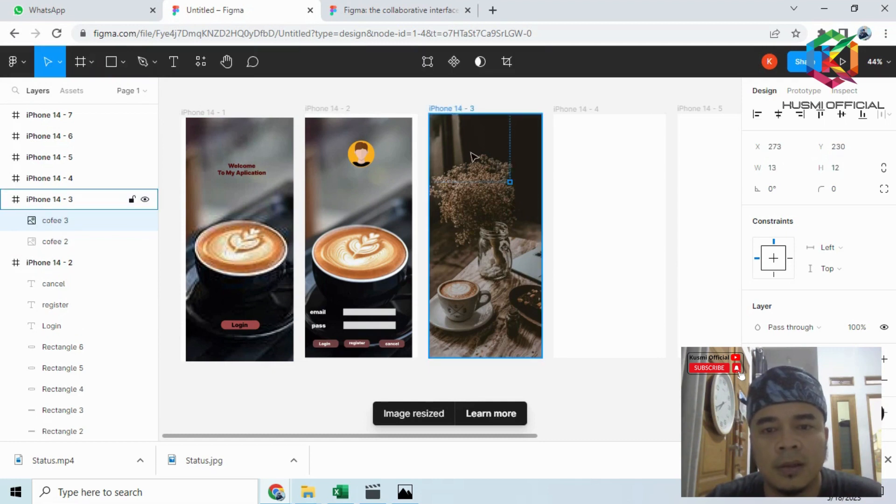
pyautogui.moveTo(471, 153); pyautogui.dragTo(482, 154)
pyautogui.hotkey('ctrl', 'z')
pyautogui.click(500, 144)
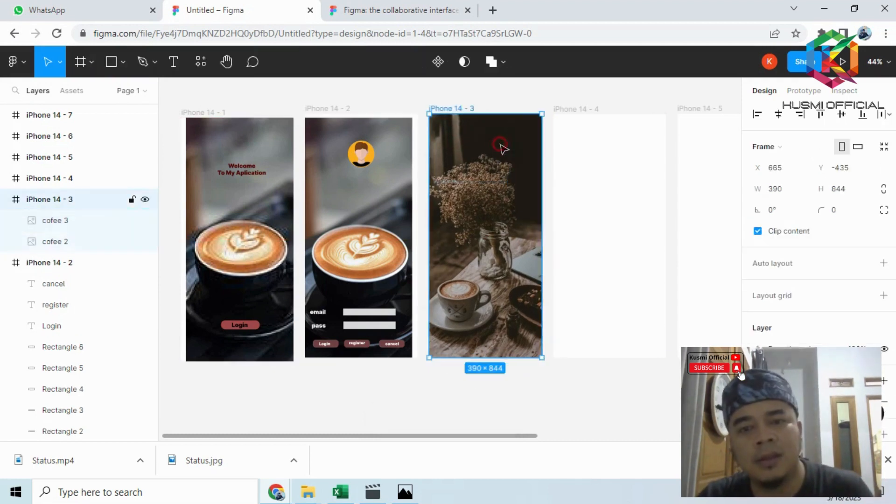
pyautogui.click(485, 155)
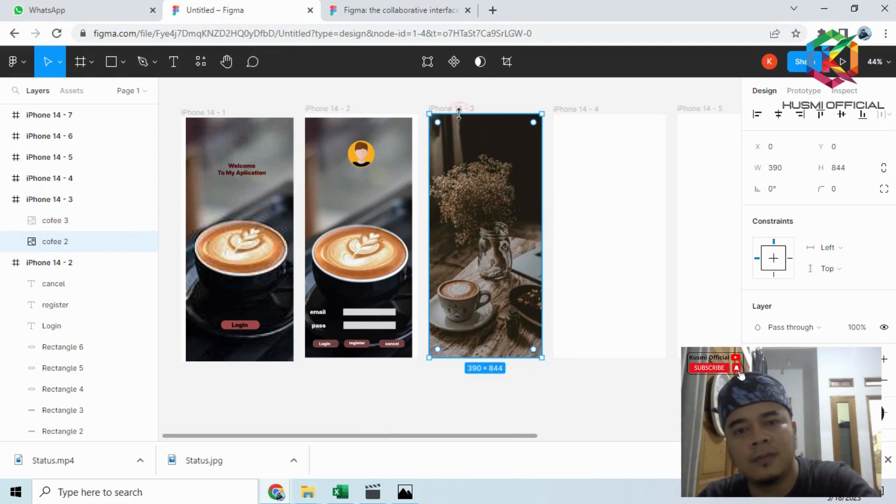
pyautogui.click(476, 96)
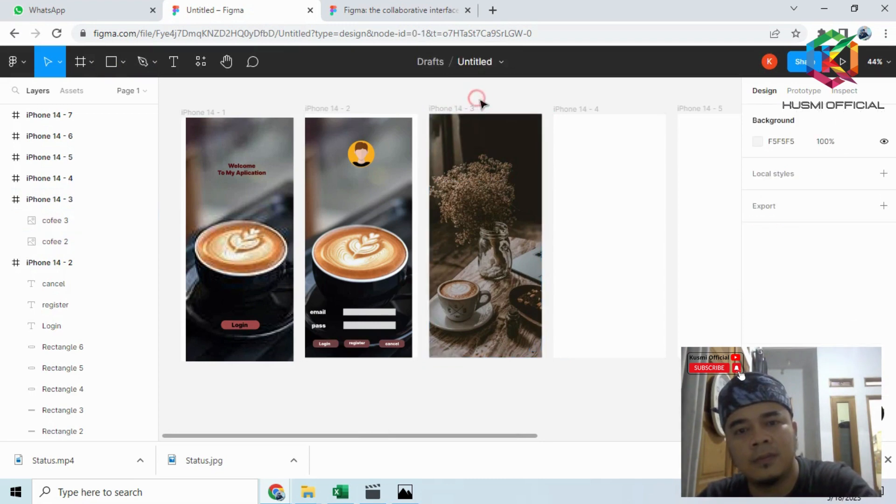
# - Place another copy of the cofee cup icon in the upper middle of the third screen at about 130 × 139
pyautogui.click(120, 59)
pyautogui.click(140, 189)
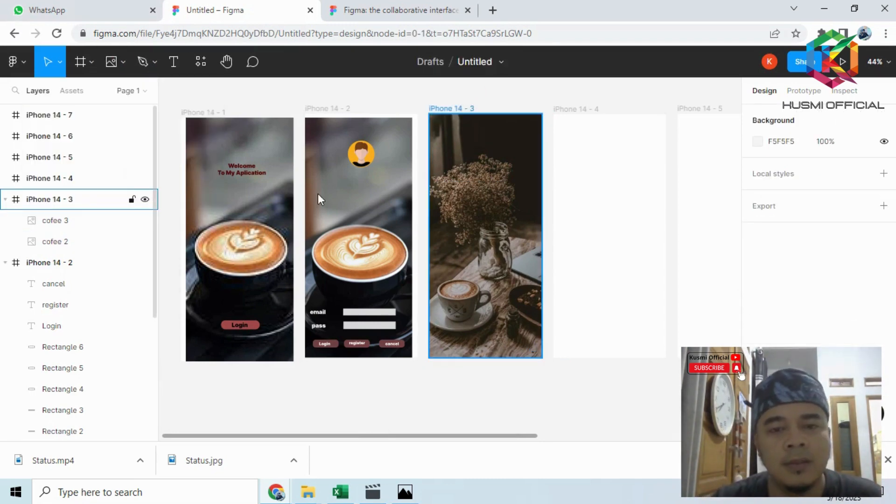
pyautogui.click(309, 144)
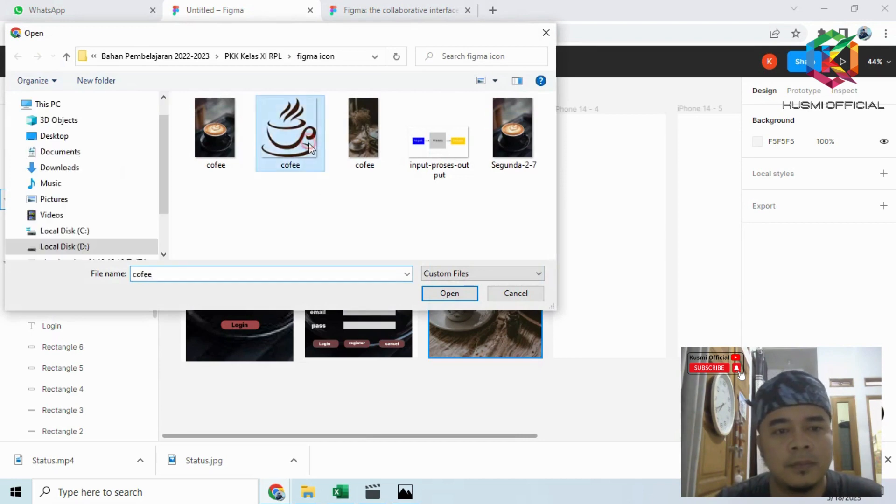
pyautogui.click(440, 294)
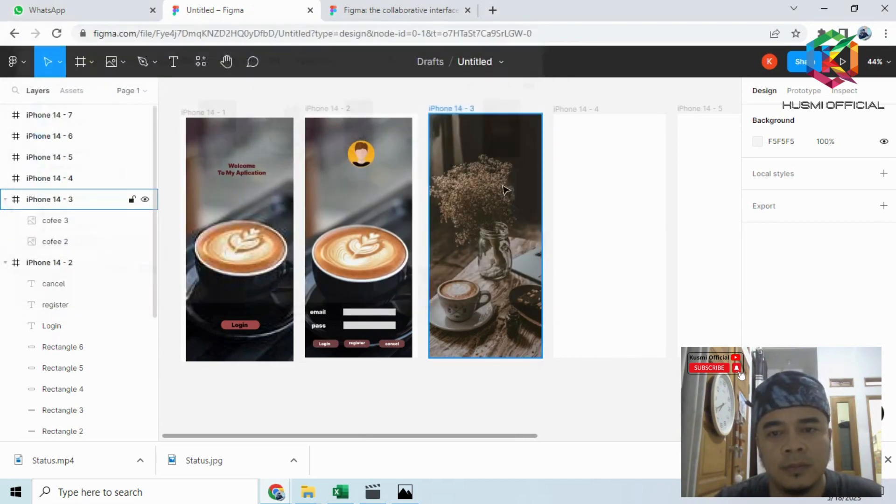
pyautogui.click(469, 134)
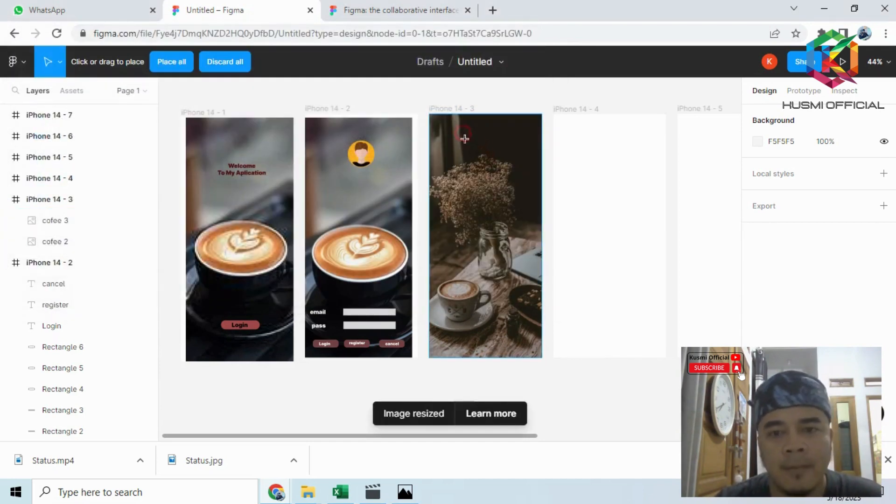
pyautogui.click(464, 139)
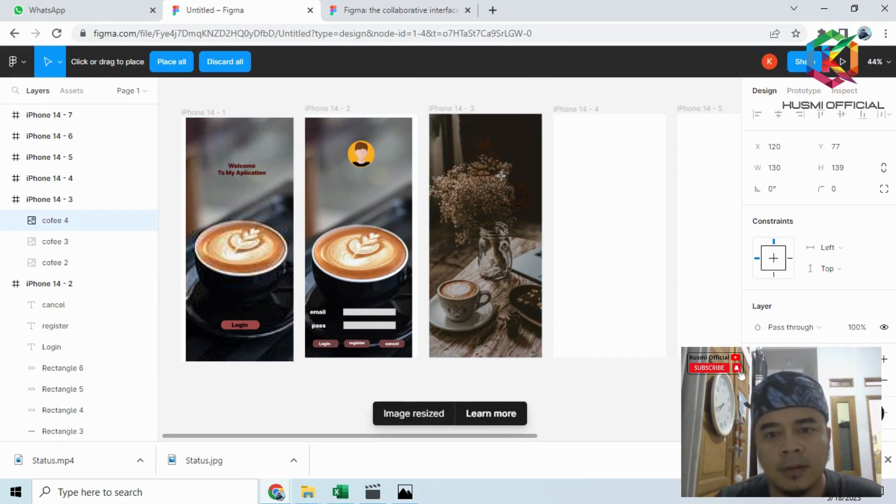
pyautogui.moveTo(501, 176); pyautogui.dragTo(501, 175)
# - Add a stroke to the larger cofee cup icon on the third screen
pyautogui.scroll(-2, 774, 282)
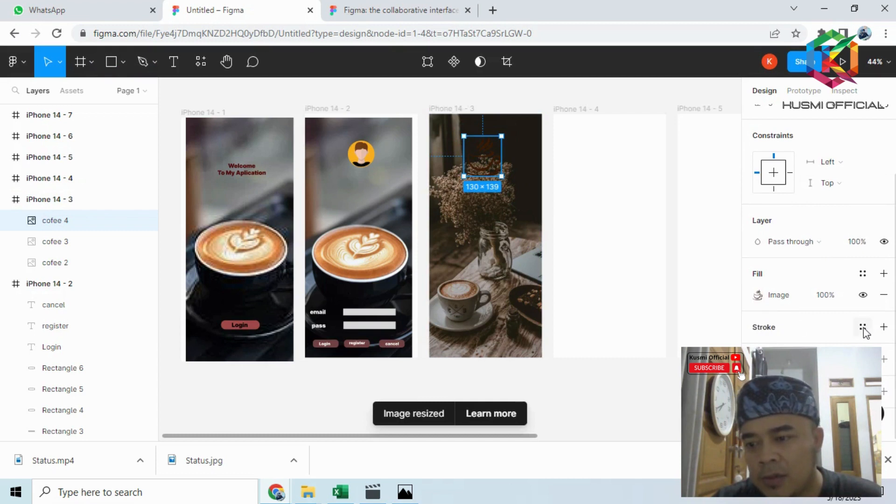
pyautogui.click(863, 327)
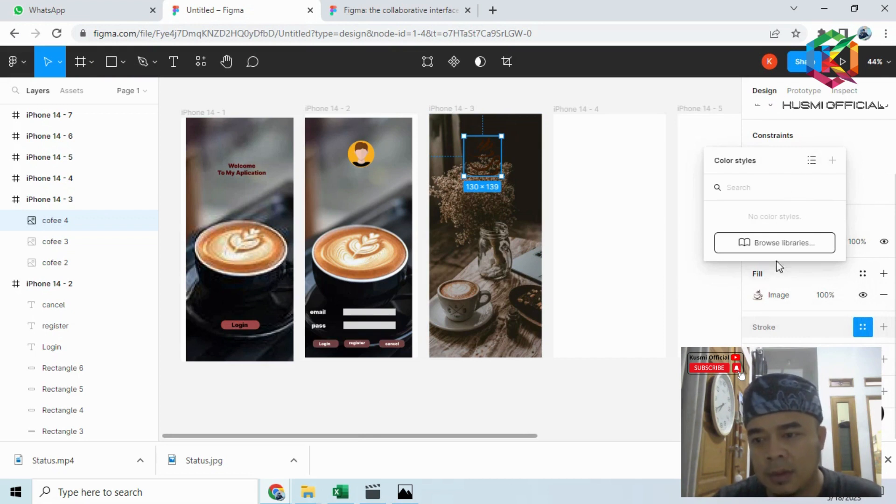
pyautogui.click(883, 328)
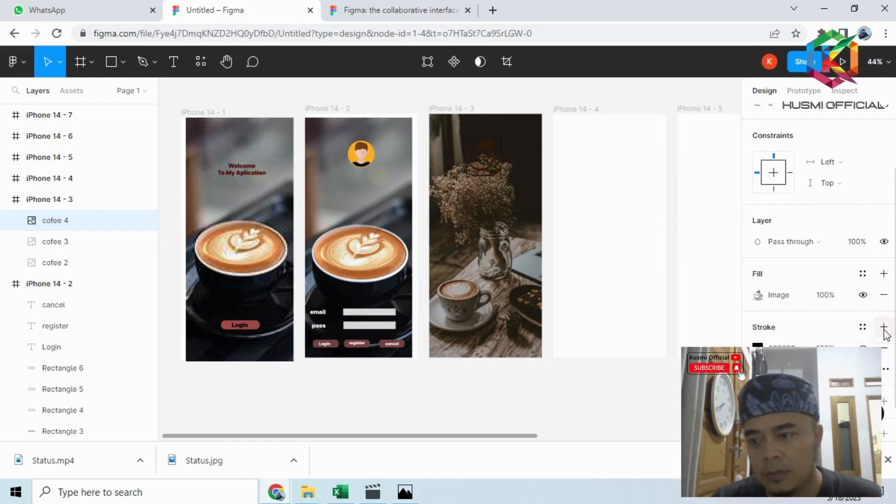
pyautogui.click(863, 327)
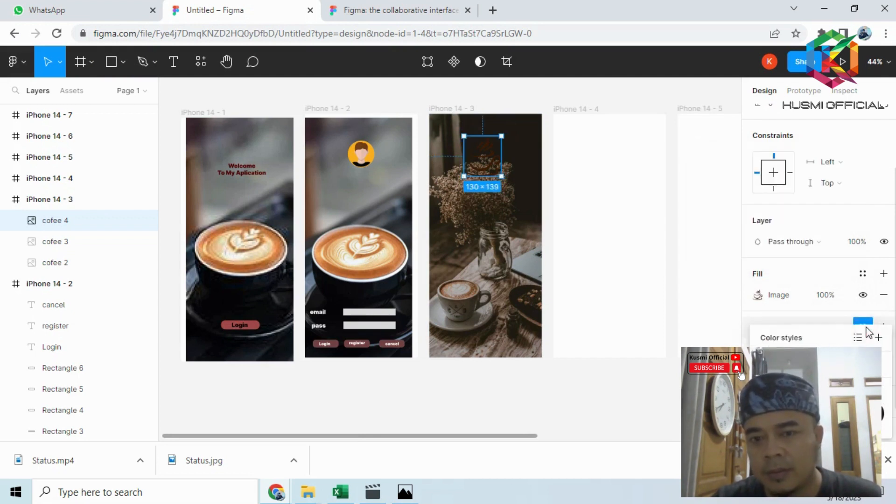
pyautogui.click(595, 186)
pyautogui.click(493, 152)
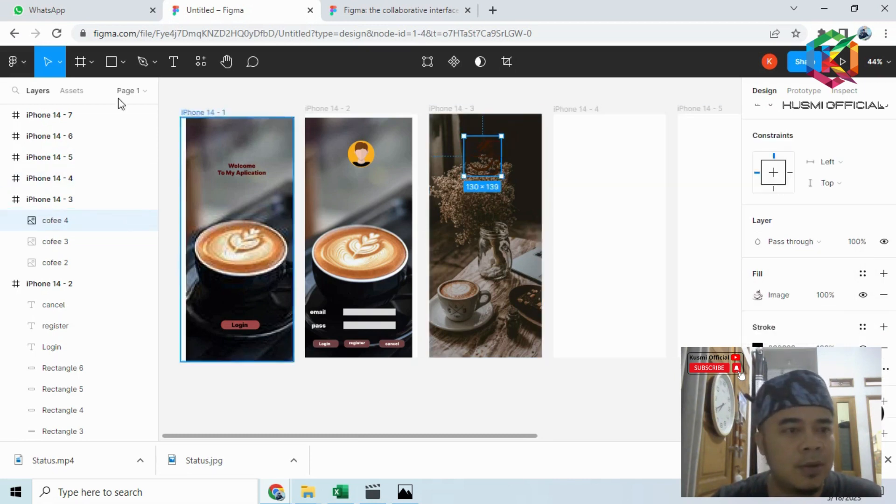
# - Draw a rectangle about 156 × 121 below the larger coffee cup icon on the third screen
pyautogui.click(110, 60)
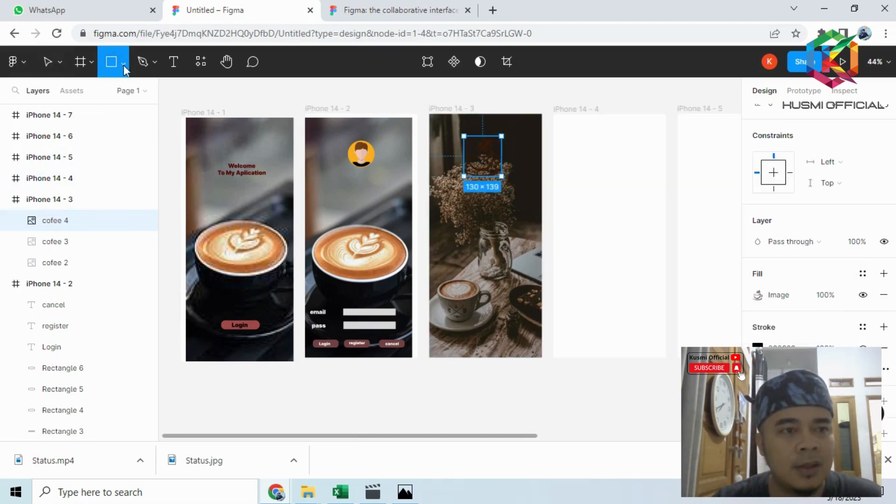
pyautogui.click(123, 64)
pyautogui.click(105, 98)
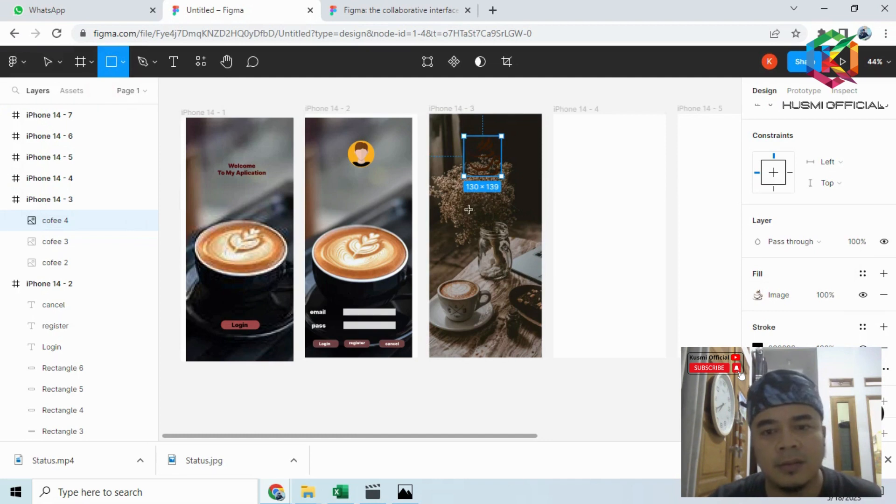
pyautogui.moveTo(463, 207)
pyautogui.mouseDown()
pyautogui.moveTo(522, 237)
pyautogui.moveTo(507, 242)
pyautogui.mouseUp()
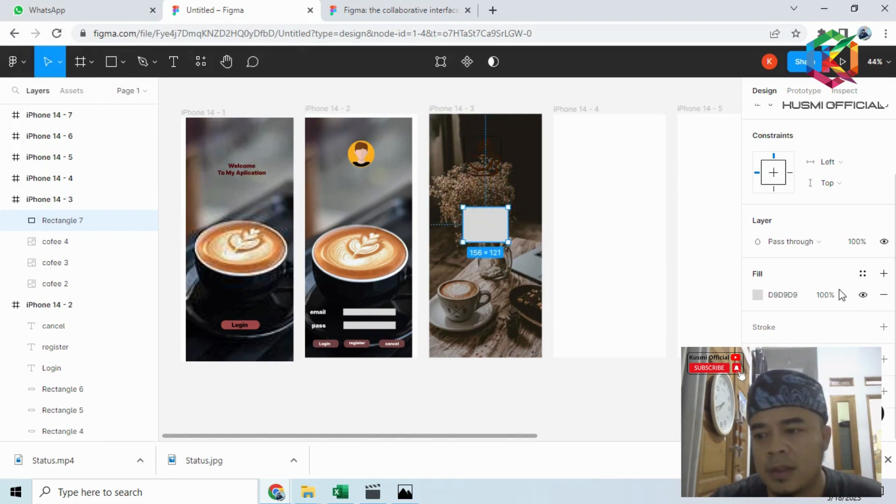
# - Set the new rectangle's corner radius to 20
pyautogui.click(839, 193)
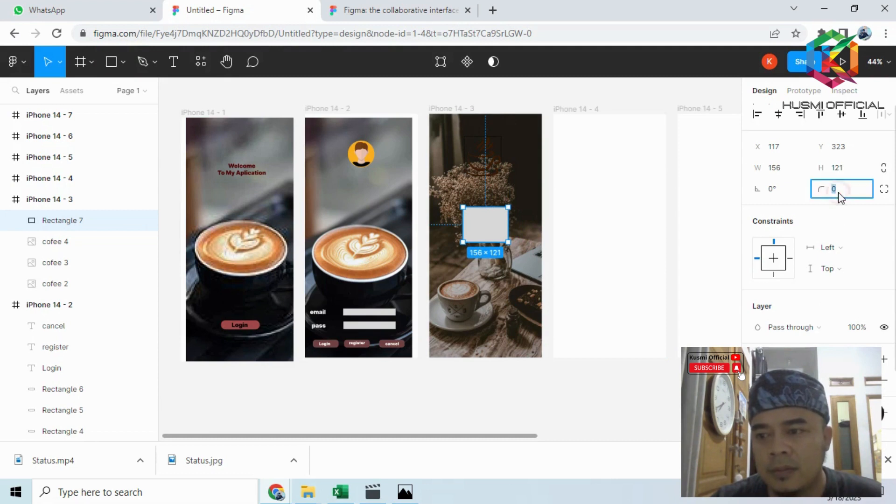
pyautogui.write('20')
pyautogui.press('Return')
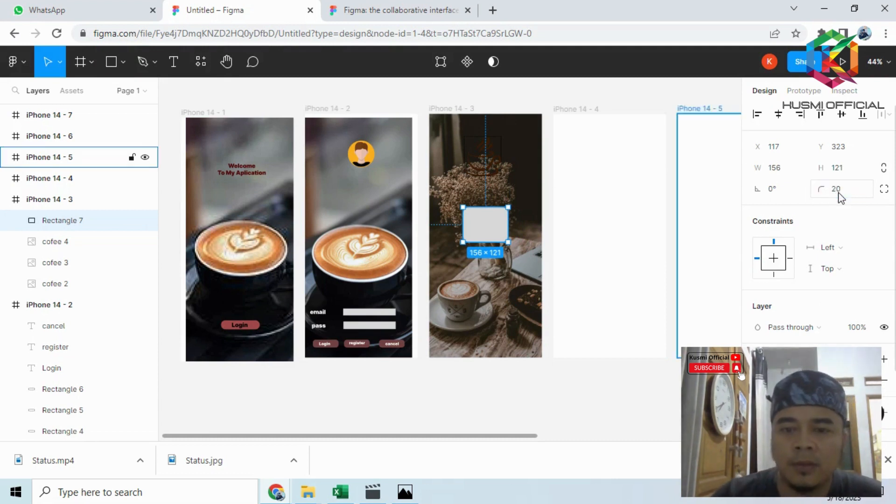
# - Move the rounded rectangle up over the larger cup icon and bring the cofee 4 layer in front of it
pyautogui.click(580, 196)
pyautogui.moveTo(494, 231); pyautogui.dragTo(491, 182)
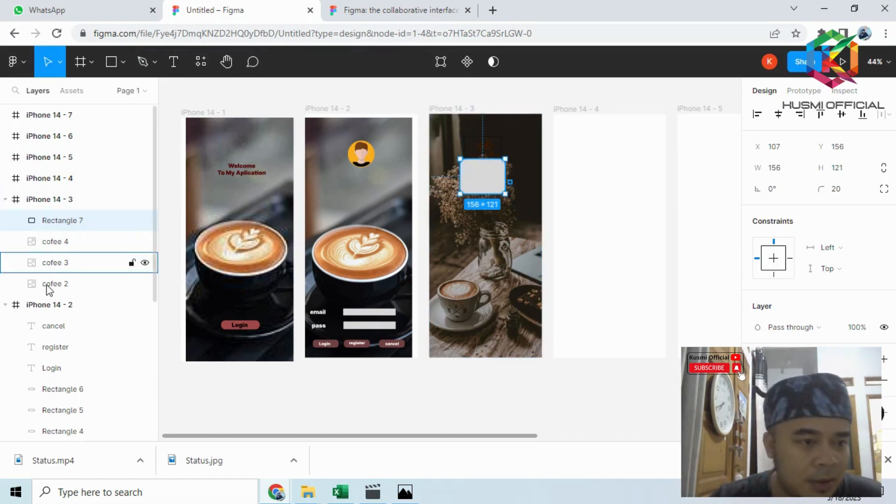
pyautogui.click(486, 152)
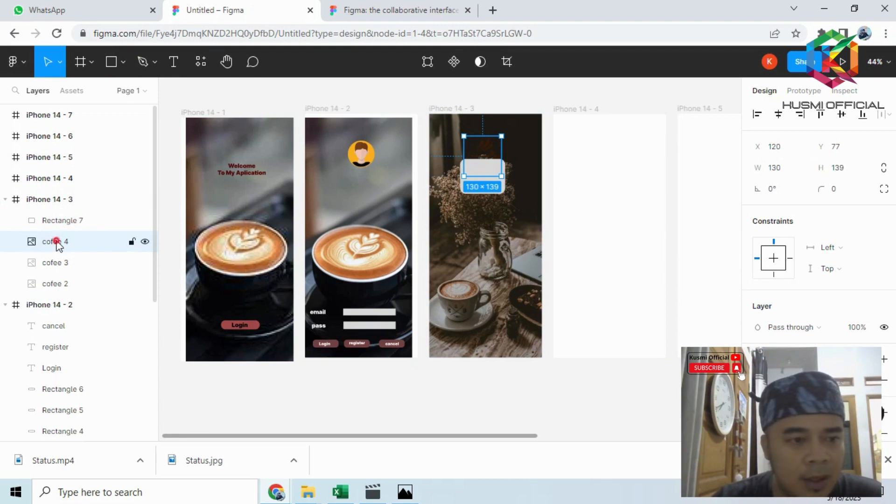
pyautogui.moveTo(56, 241); pyautogui.dragTo(61, 215)
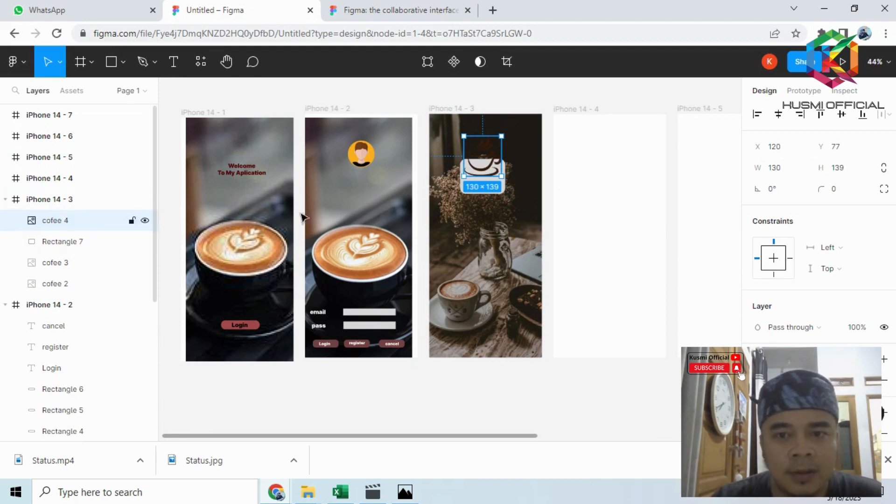
pyautogui.click(499, 236)
pyautogui.moveTo(496, 188); pyautogui.dragTo(496, 173)
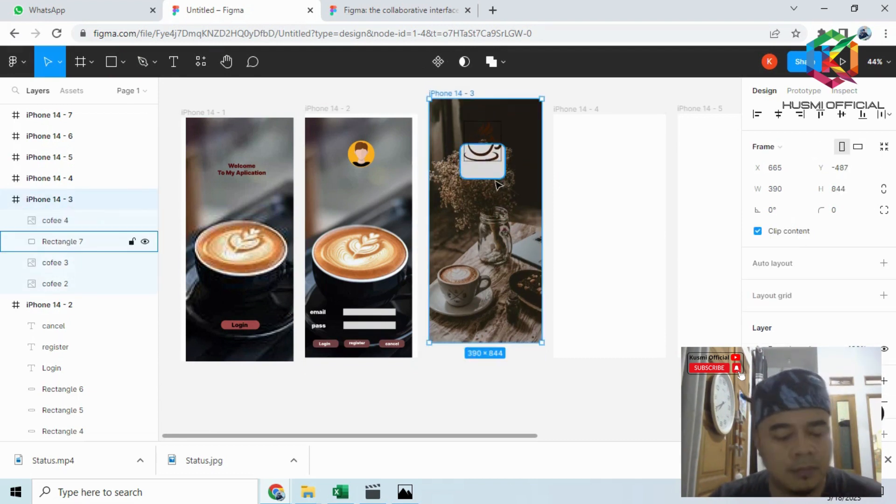
pyautogui.hotkey('ctrl', 'z')
# - Enlarge the rounded rectangle to about 166 × 150 and shift it up so it sits centred behind the cup icon
pyautogui.click(499, 189)
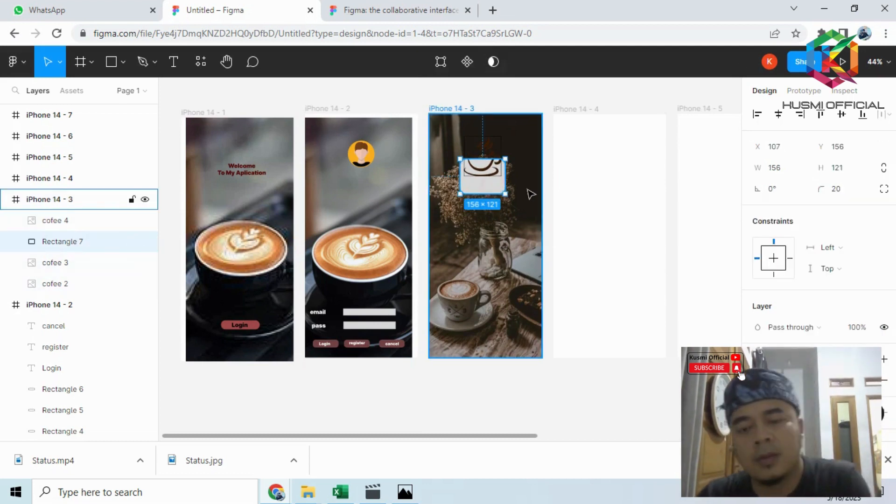
pyautogui.hotkey('shift', 'Up')
pyautogui.hotkey('shift', 'Up')
pyautogui.hotkey('shift', 'Up')
pyautogui.hotkey('shift', 'Up')
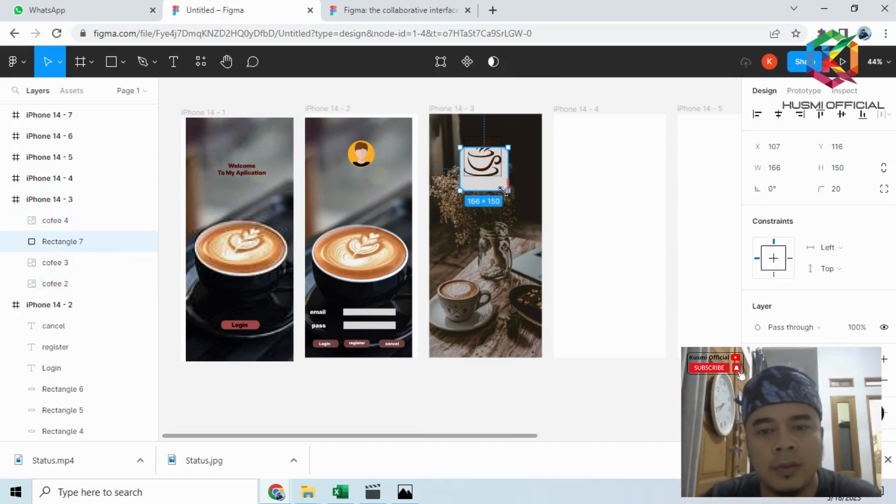
pyautogui.moveTo(506, 190); pyautogui.dragTo(507, 191)
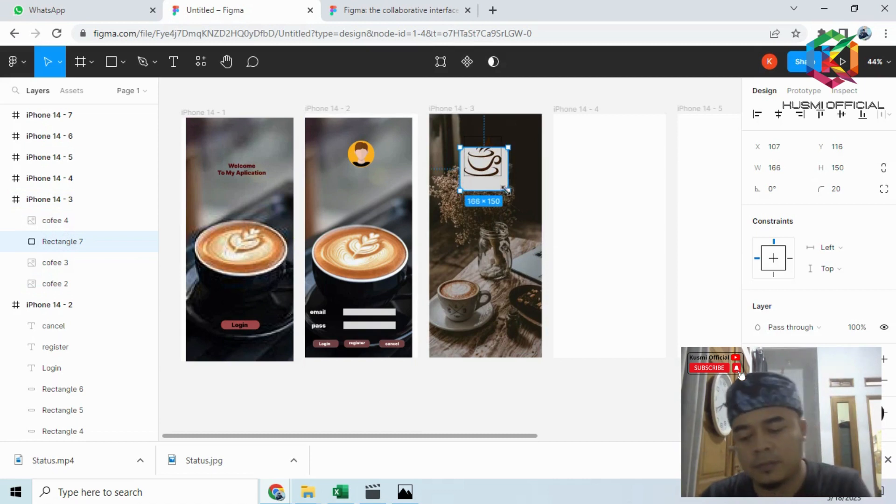
pyautogui.press('Up')
pyautogui.press('Up')
pyautogui.press('Up')
pyautogui.press('Up')
pyautogui.press('Up')
pyautogui.press('Up')
pyautogui.press('Up')
pyautogui.press('Up')
pyautogui.press('Up')
pyautogui.press('Up')
pyautogui.press('Up')
pyautogui.press('Up')
pyautogui.press('Up')
pyautogui.press('Up')
pyautogui.press('Up')
pyautogui.press('Up')
pyautogui.press('Up')
pyautogui.press('Up')
pyautogui.press('Up')
pyautogui.press('Up')
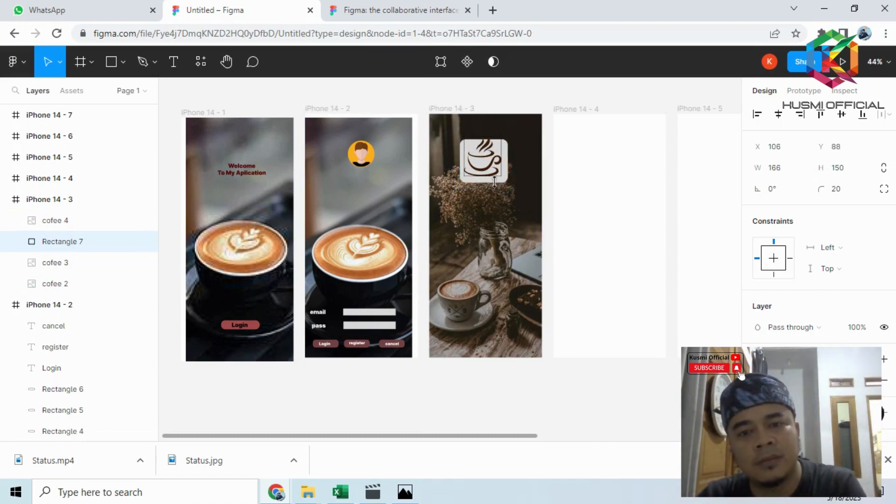
pyautogui.click(570, 160)
pyautogui.click(535, 95)
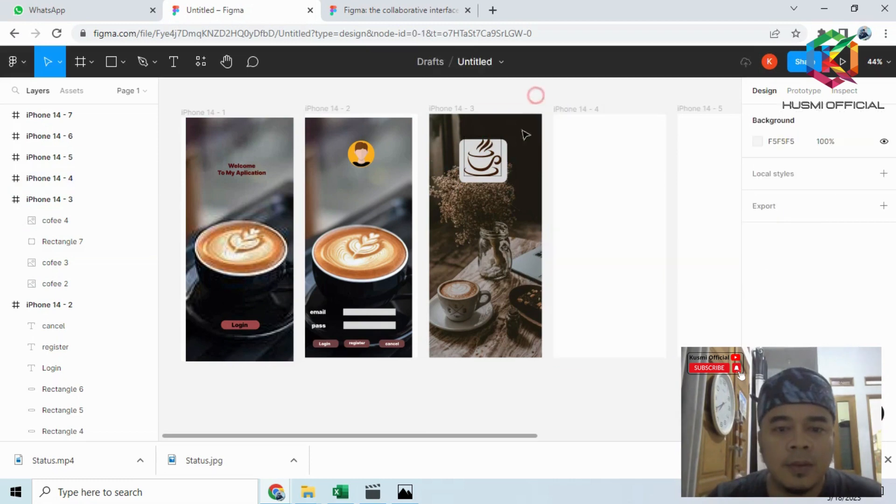
# - Check the figma.PNG reference and draw a search field rectangle about 205 × 44 below the cup icon on the third screen
pyautogui.click(404, 492)
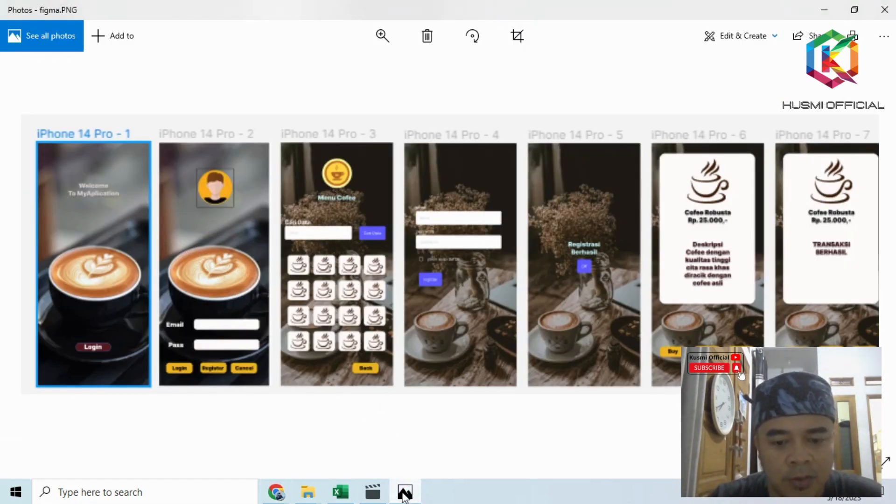
pyautogui.moveTo(275, 492)
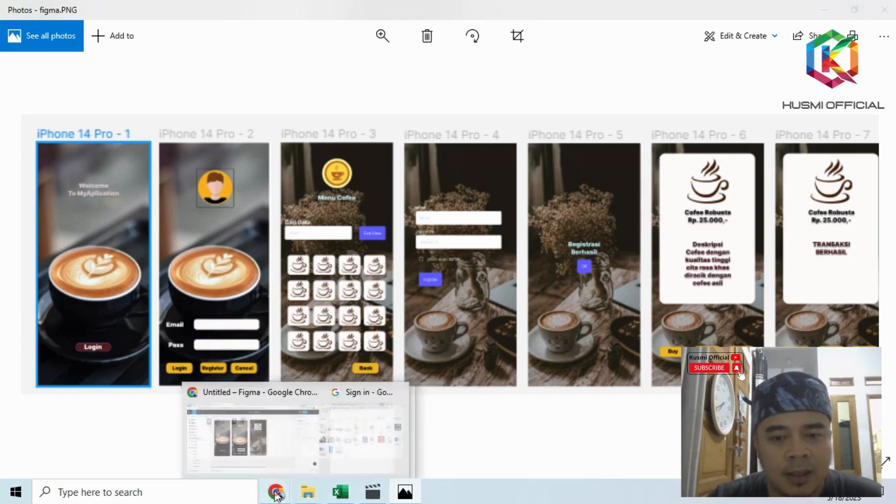
pyautogui.click(260, 444)
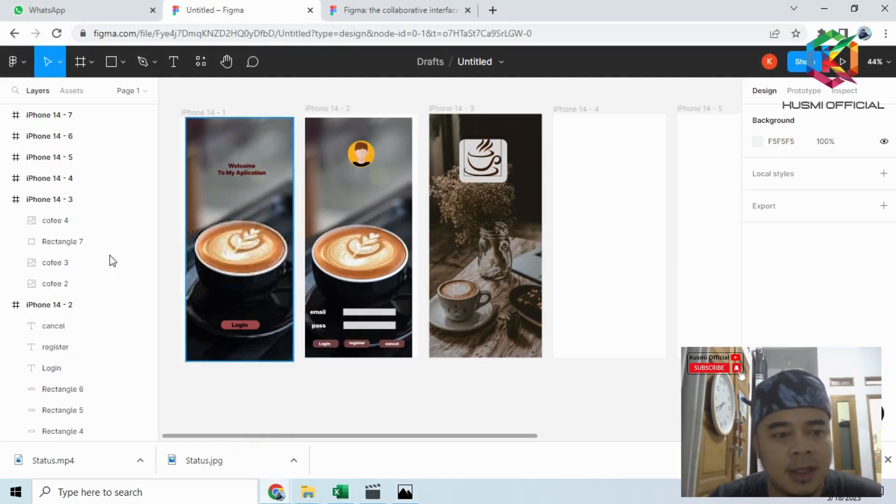
pyautogui.click(109, 63)
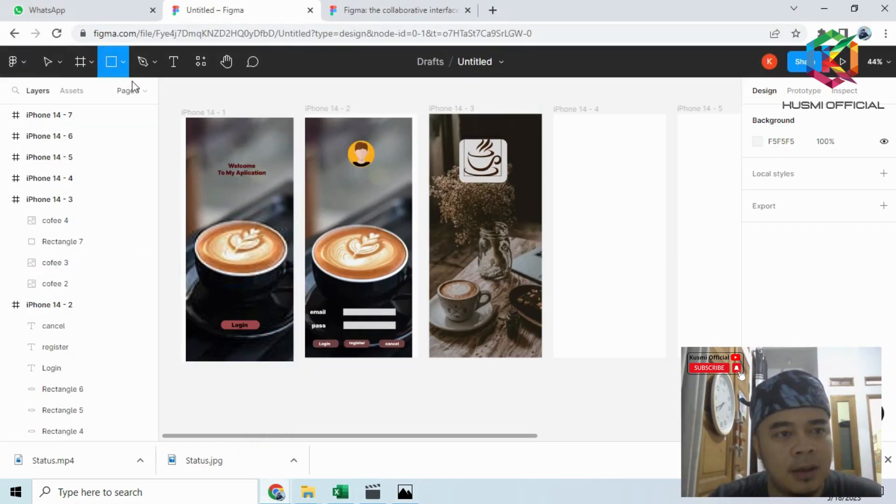
pyautogui.moveTo(436, 210); pyautogui.dragTo(495, 223)
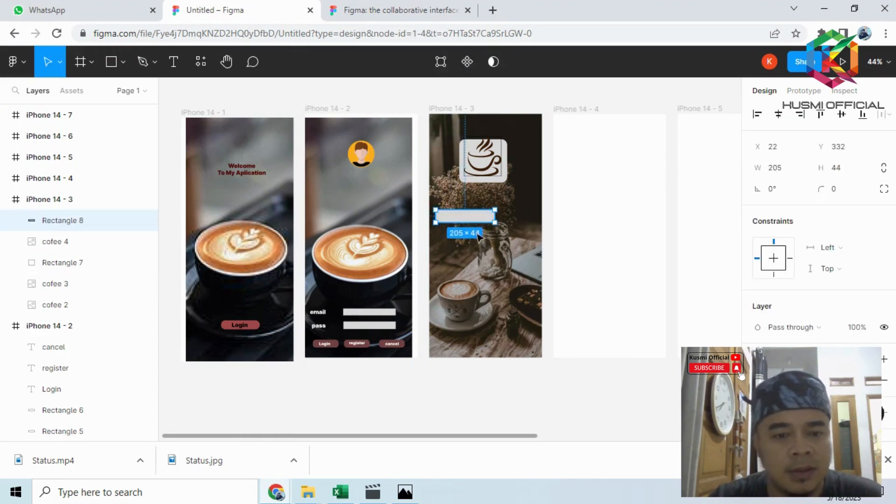
# - Add a text label reading Serach in a box about 96 × 41 beside the search field
pyautogui.click(172, 63)
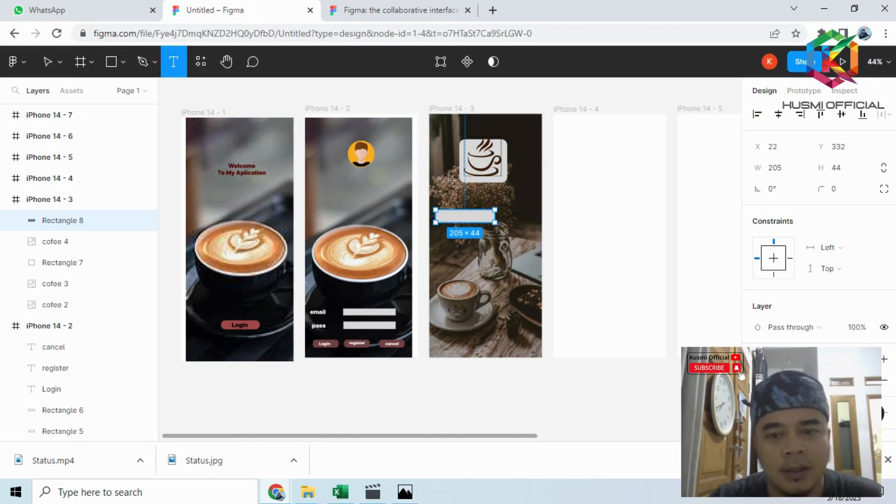
pyautogui.click(516, 218)
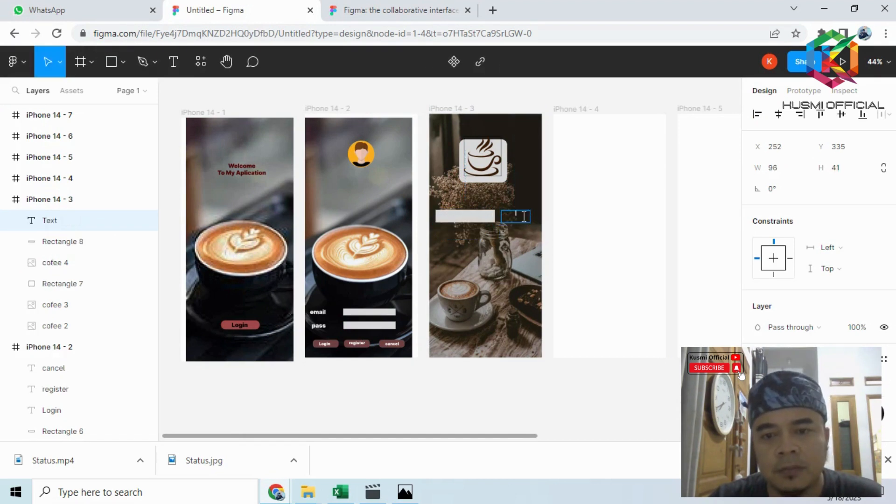
pyautogui.write('Sera')
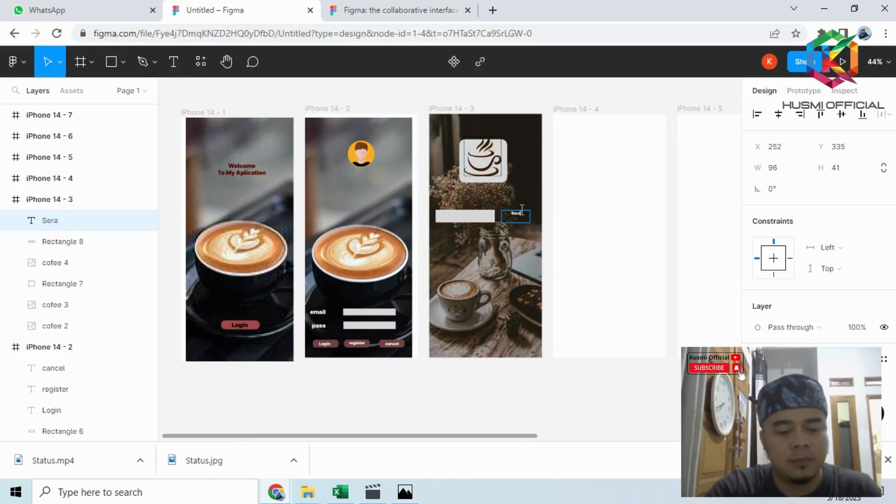
pyautogui.write('ch')
pyautogui.press('Escape')
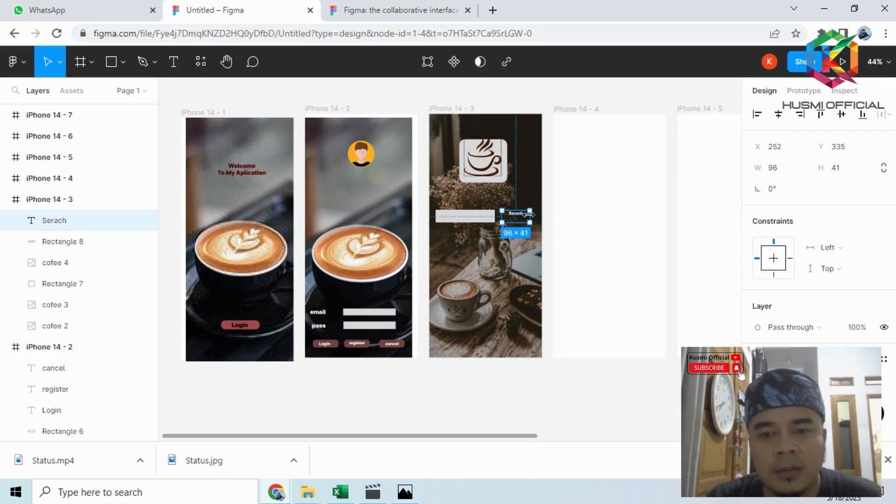
# - Set the Serach label's font size to 20 and shift it slightly right and down beside the search field
pyautogui.scroll(-3, 840, 257)
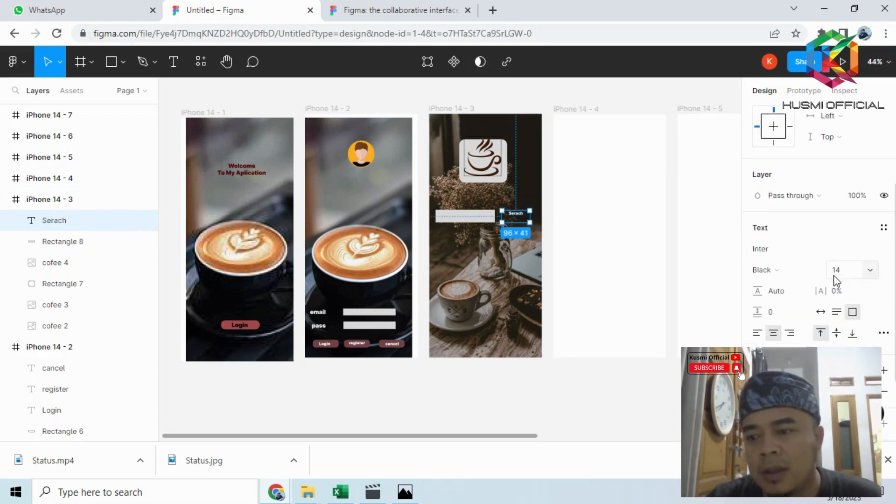
pyautogui.click(839, 271)
pyautogui.write('20')
pyautogui.press('Return')
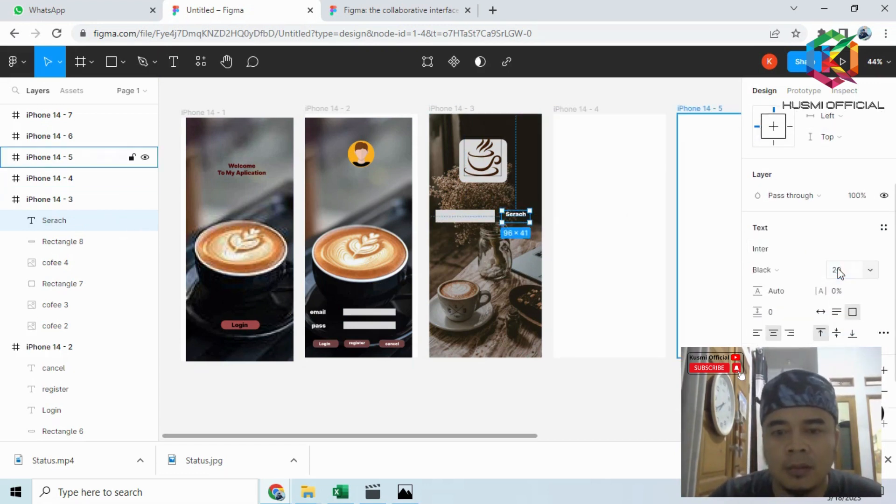
pyautogui.click(581, 202)
pyautogui.click(526, 218)
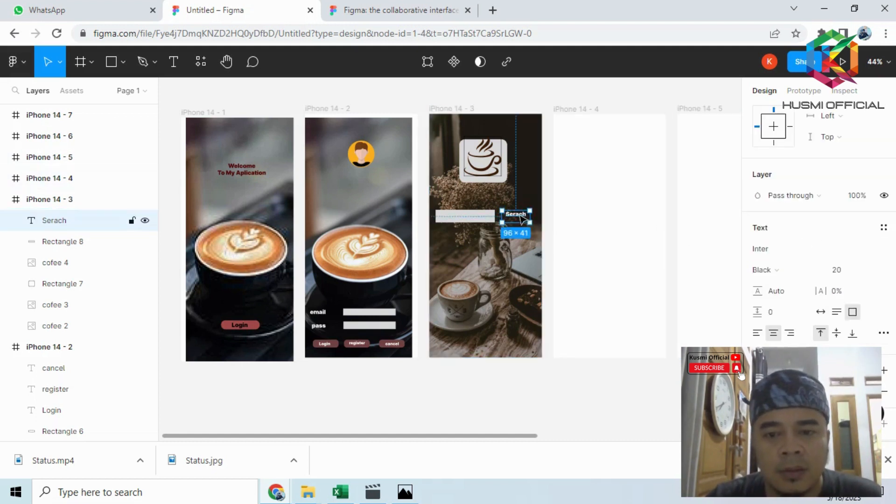
pyautogui.click(564, 222)
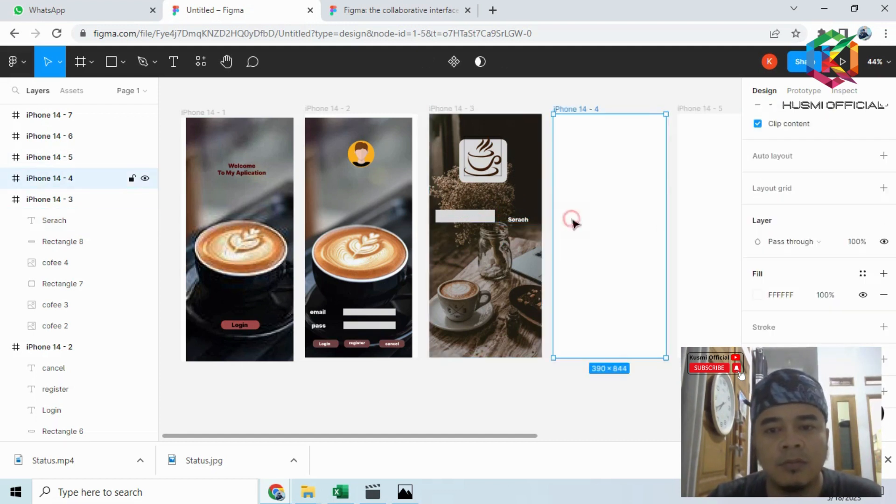
# - Move the search field right to about X 45, closer to the Serach label, and round its corners
pyautogui.click(487, 223)
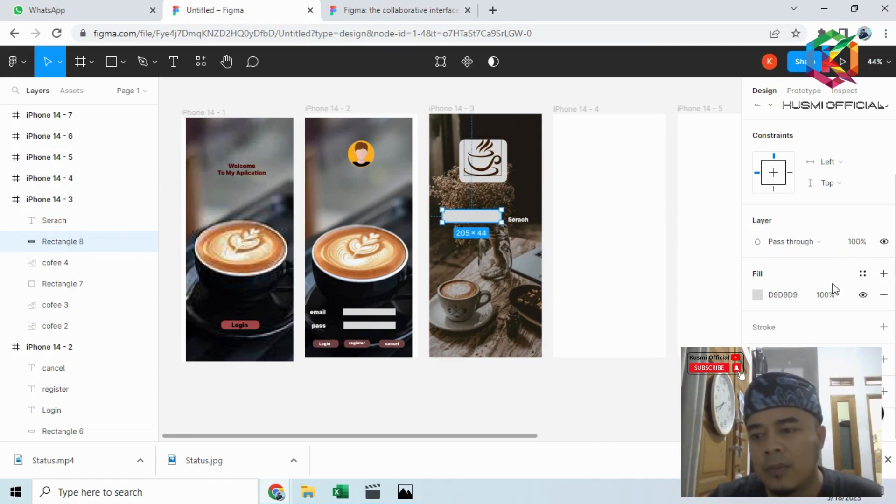
pyautogui.scroll(2, 838, 234)
pyautogui.click(843, 191)
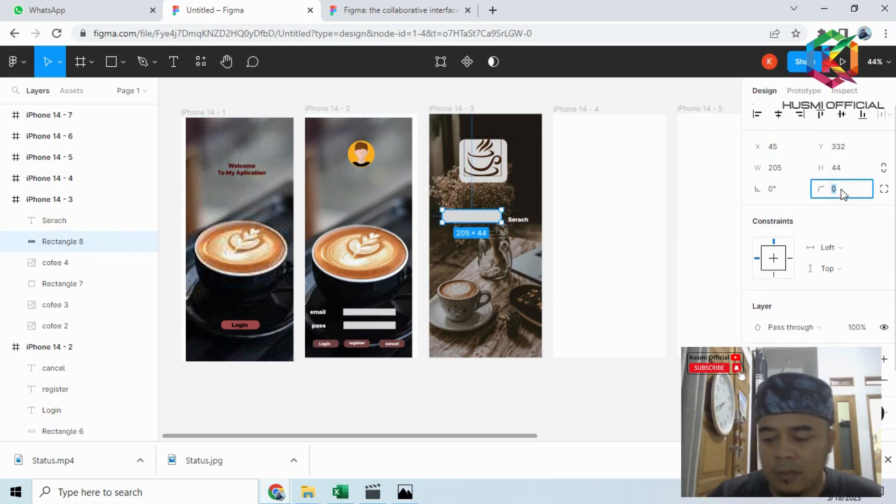
pyautogui.click(557, 192)
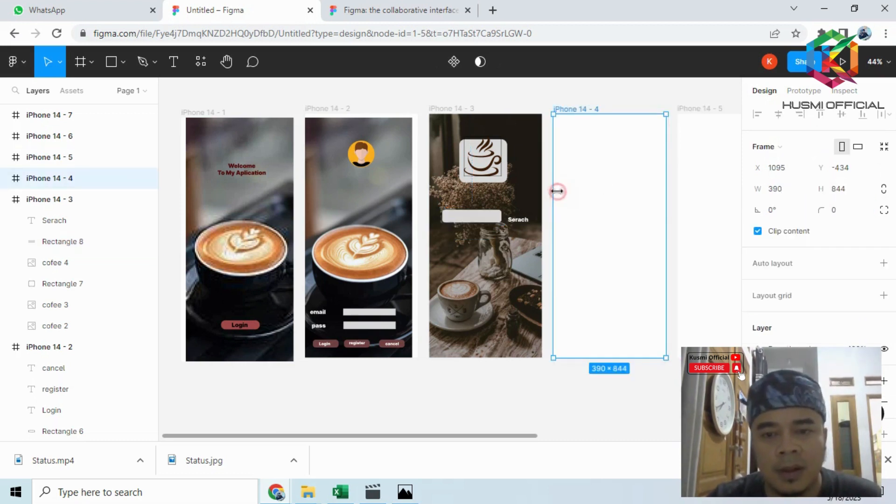
# - Draw a nearly square rectangle about 80 × 73 below the search field for the first menu tile
pyautogui.click(111, 63)
pyautogui.moveTo(441, 240); pyautogui.dragTo(467, 261)
pyautogui.scroll(5, 504, 252)
pyautogui.scroll(2, 504, 252)
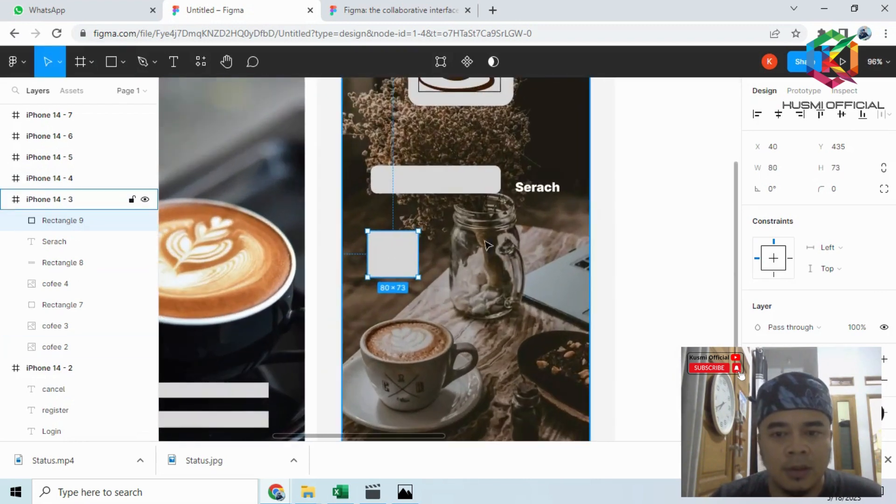
# - Correct the Serach label to read search and move it up in line with the search field
pyautogui.doubleClick(551, 189)
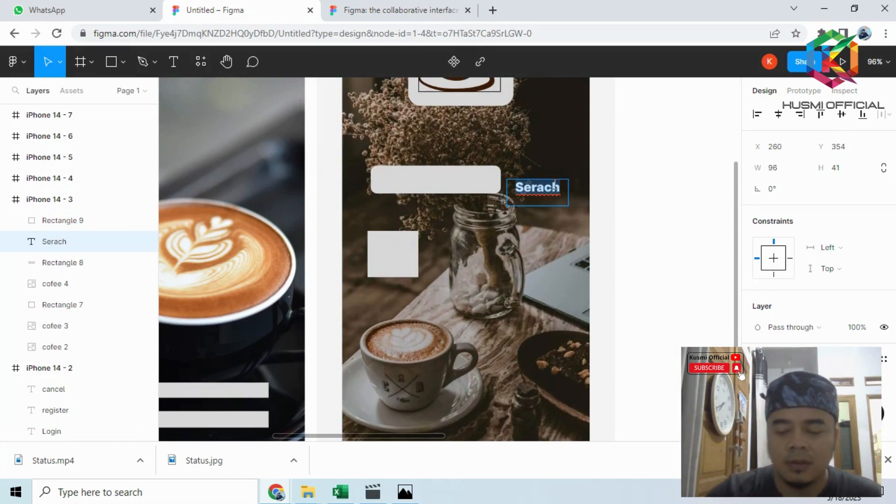
pyautogui.write('search')
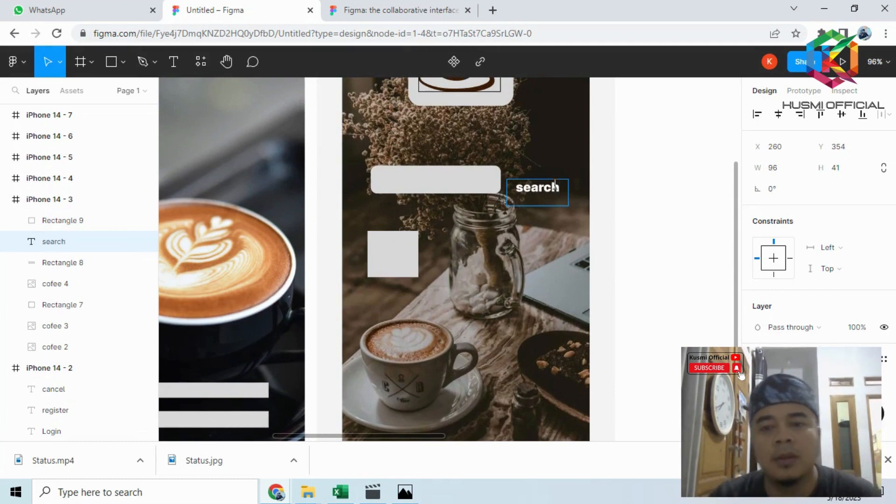
pyautogui.click(605, 197)
pyautogui.moveTo(550, 189); pyautogui.dragTo(549, 183)
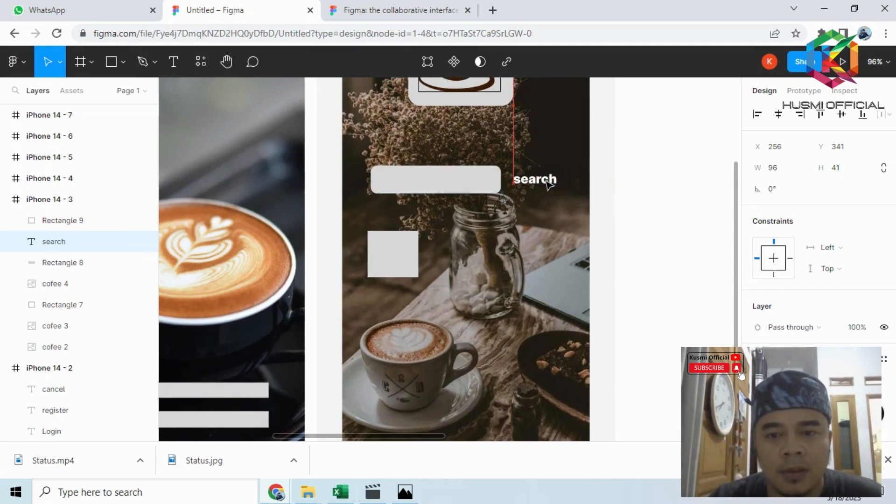
pyautogui.click(650, 152)
# - Round the first menu tile's corners with a radius of 10
pyautogui.click(404, 266)
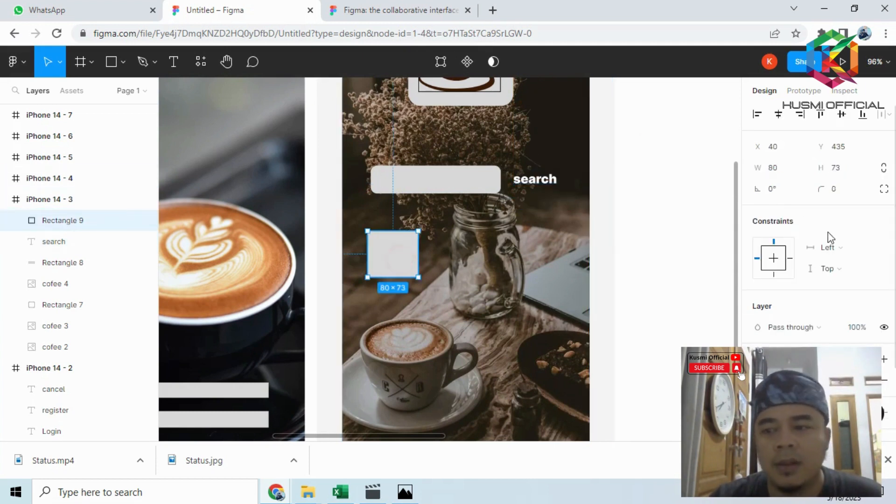
pyautogui.click(845, 193)
pyautogui.press('Return')
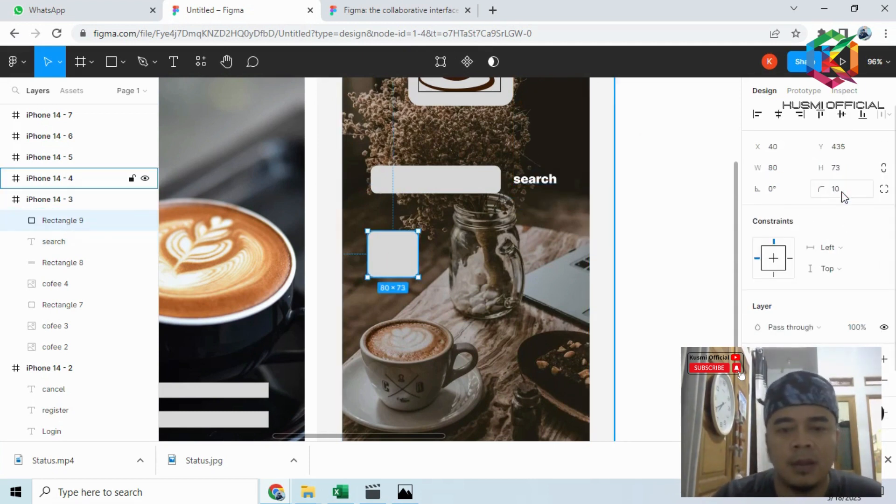
pyautogui.click(677, 188)
# - Duplicate the rounded tile twice and place the copies beside it to form a row of three below the search field
pyautogui.click(388, 265)
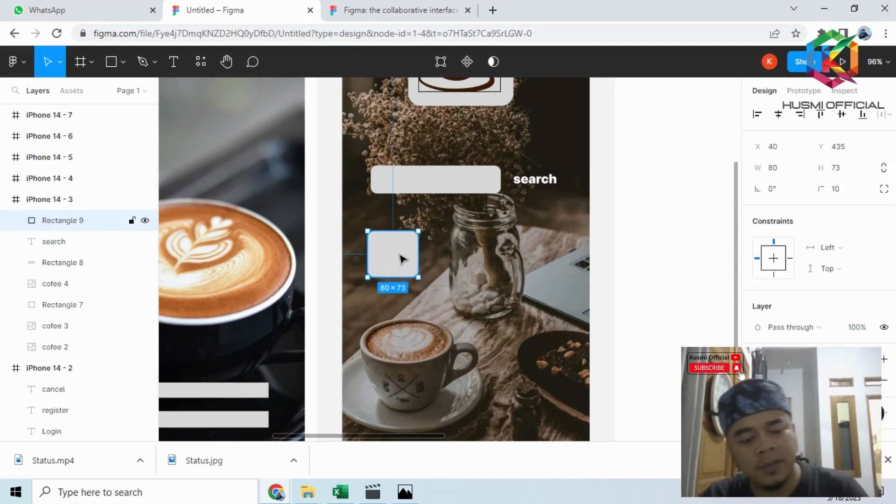
pyautogui.hotkey('ctrl', 'd')
pyautogui.moveTo(398, 260); pyautogui.dragTo(470, 256)
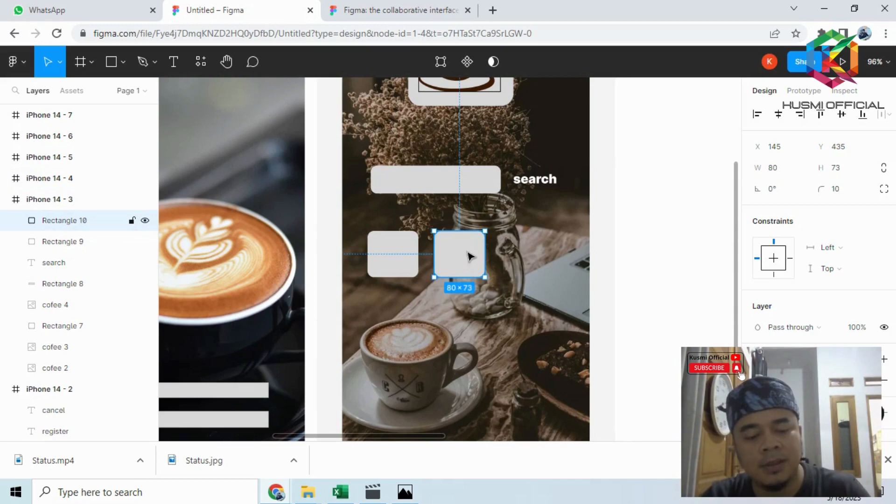
pyautogui.hotkey('ctrl', 'v')
pyautogui.moveTo(408, 270); pyautogui.dragTo(553, 272)
# - Duplicate all three tiles together and place the copies as a second row directly below, at Y 539
pyautogui.scroll(-2, 594, 280)
pyautogui.click(395, 217)
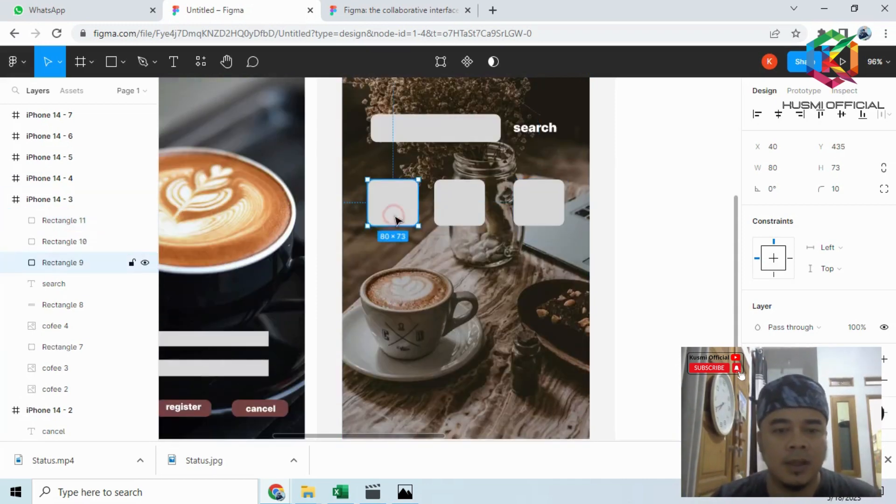
pyautogui.click(456, 198)
pyautogui.click(400, 210)
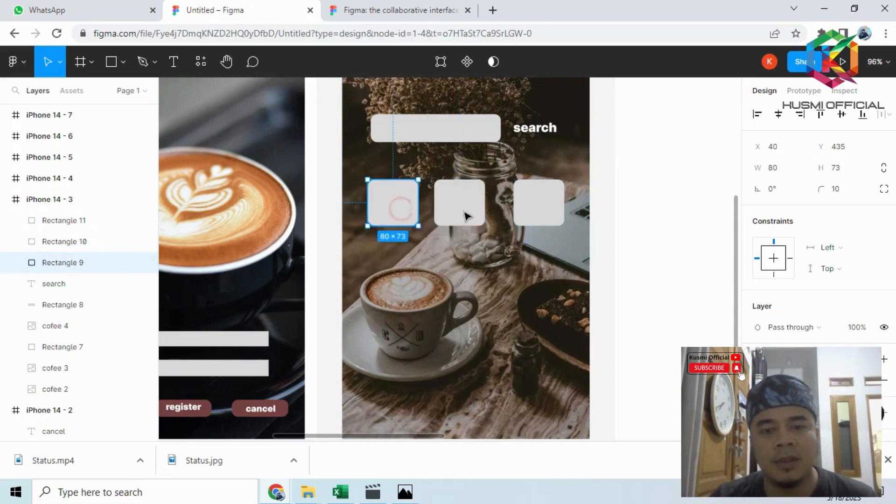
pyautogui.keyDown('shift'); pyautogui.click(467, 216); pyautogui.keyUp('shift')
pyautogui.keyDown('shift'); pyautogui.click(532, 200); pyautogui.keyUp('shift')
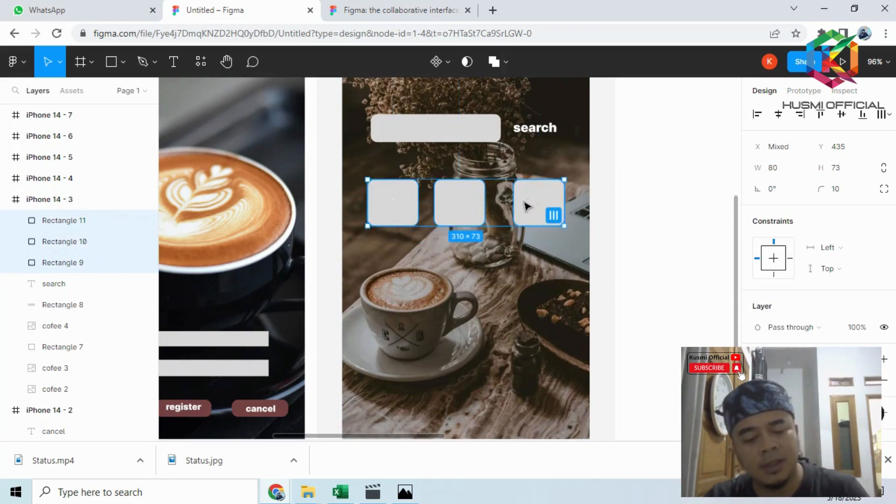
pyautogui.hotkey('ctrl', 'd')
pyautogui.moveTo(536, 201); pyautogui.dragTo(539, 279)
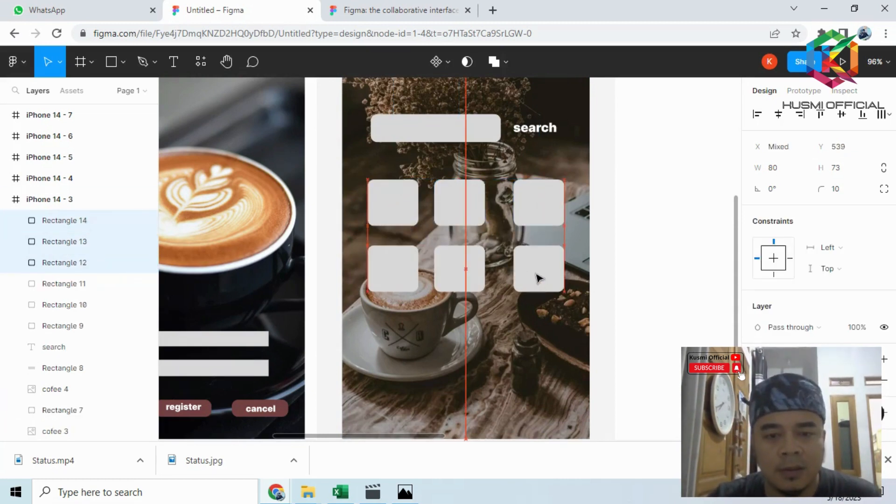
pyautogui.press('Escape')
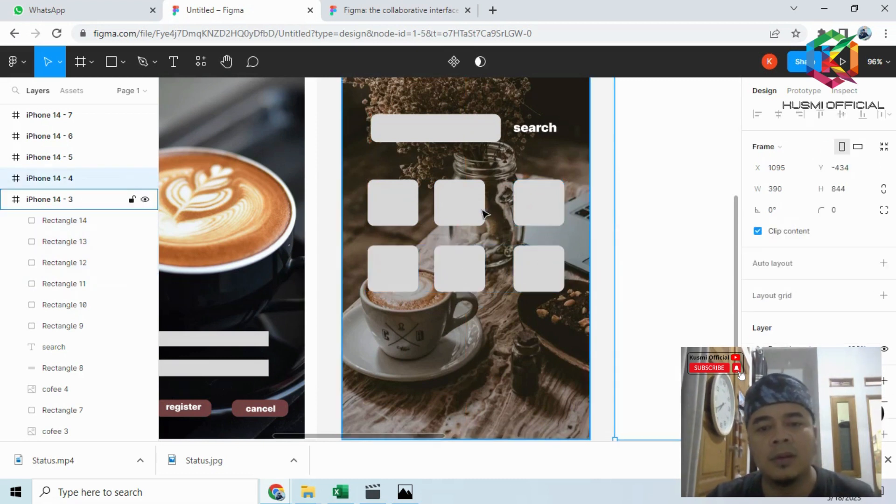
# - Shift the middle tile of both rows slightly right so the three tiles in each row are evenly spaced
pyautogui.click(474, 213)
pyautogui.moveTo(475, 213); pyautogui.dragTo(481, 212)
pyautogui.moveTo(462, 256); pyautogui.dragTo(471, 262)
pyautogui.scroll(-2, 616, 229)
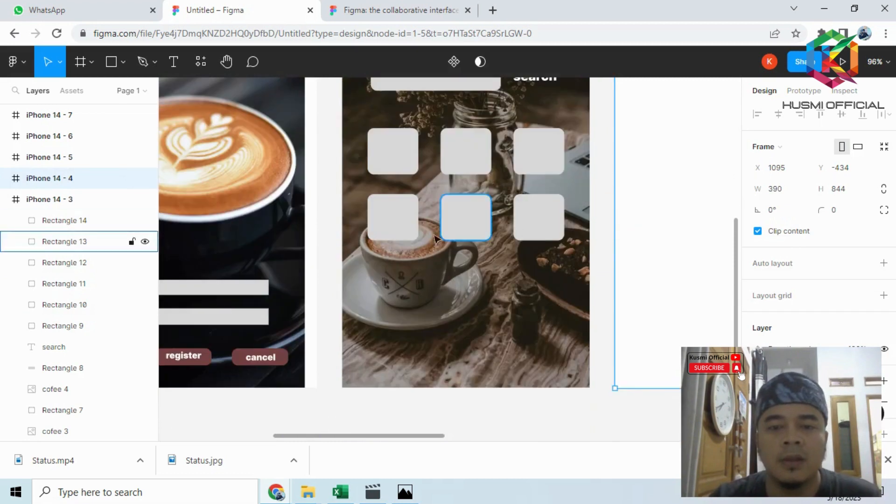
pyautogui.click(393, 217)
pyautogui.click(464, 216)
pyautogui.click(530, 219)
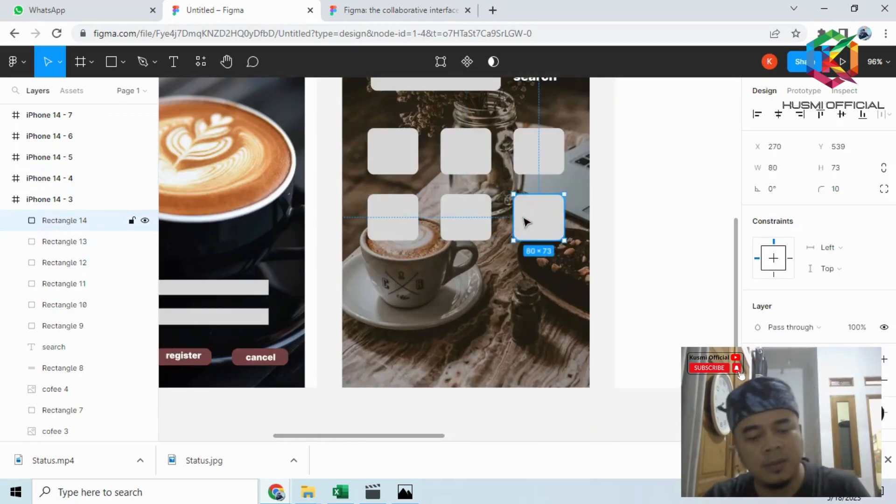
pyautogui.hotkey('ctrl', 'd')
pyautogui.moveTo(536, 221); pyautogui.dragTo(536, 241)
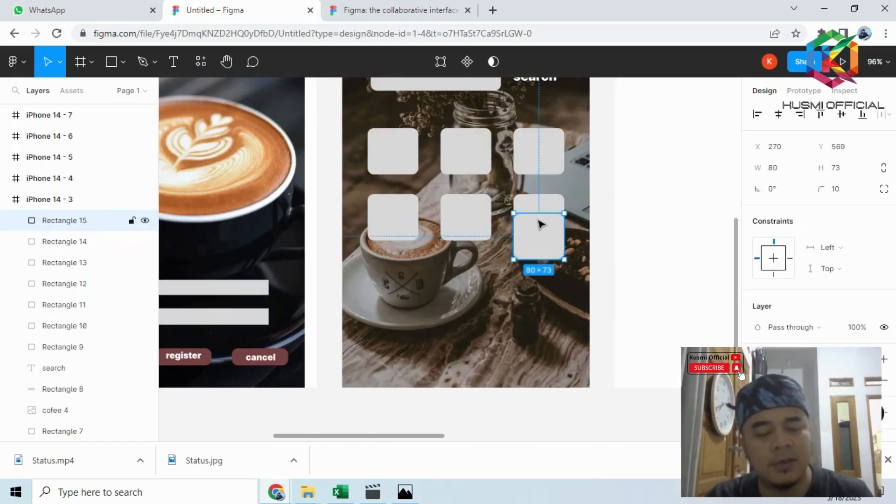
pyautogui.hotkey('ctrl', 'z')
# - Copy the three second-row tiles and place the pasted copies below them as a third row at Y 658
pyautogui.click(393, 217)
pyautogui.keyDown('shift'); pyautogui.click(461, 216); pyautogui.keyUp('shift')
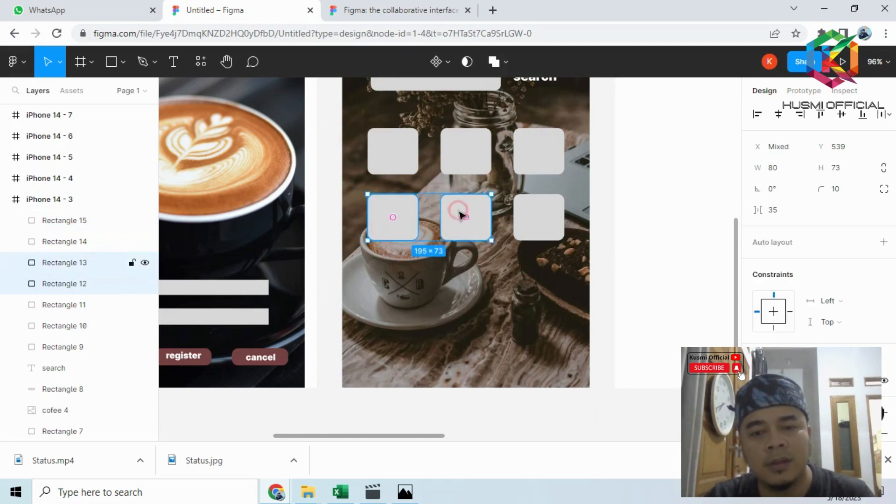
pyautogui.keyDown('shift'); pyautogui.click(528, 224); pyautogui.keyUp('shift')
pyautogui.hotkey('ctrl', 'c')
pyautogui.click(635, 214)
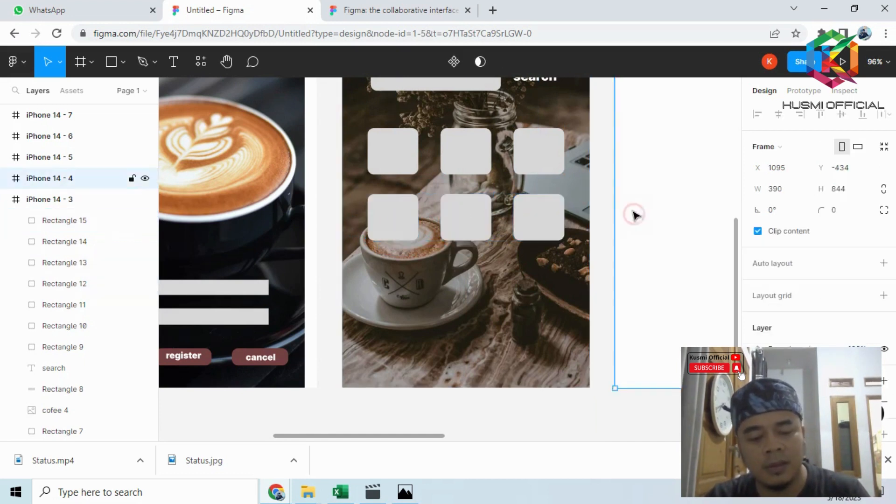
pyautogui.hotkey('ctrl', 'v')
pyautogui.moveTo(673, 222); pyautogui.dragTo(400, 298)
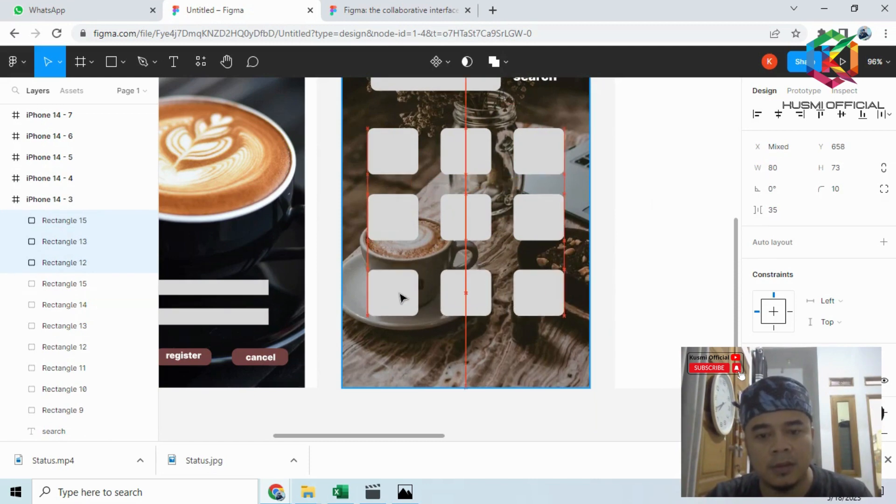
pyautogui.click(626, 246)
# - Import the cofee cup logo image from the figma icon folder and place it about 42 × 45 inside the first tile
pyautogui.scroll(-5, 630, 248)
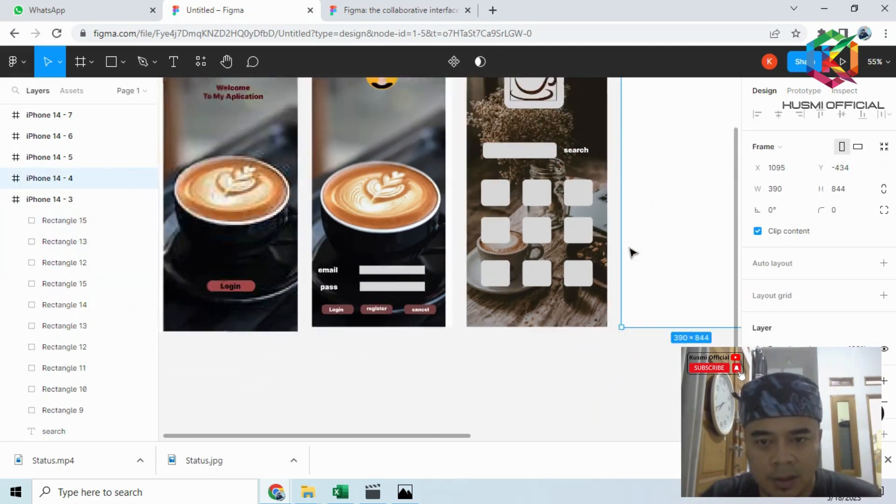
pyautogui.scroll(4, 513, 208)
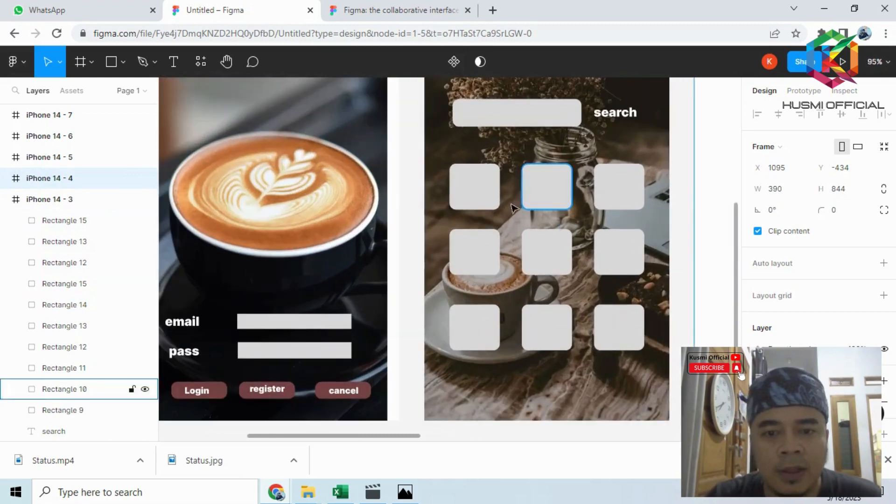
pyautogui.click(474, 182)
pyautogui.click(122, 62)
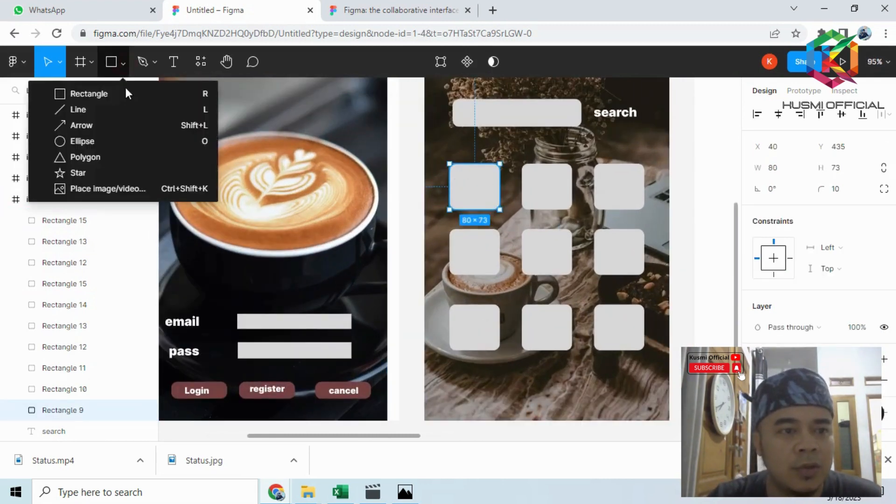
pyautogui.click(120, 188)
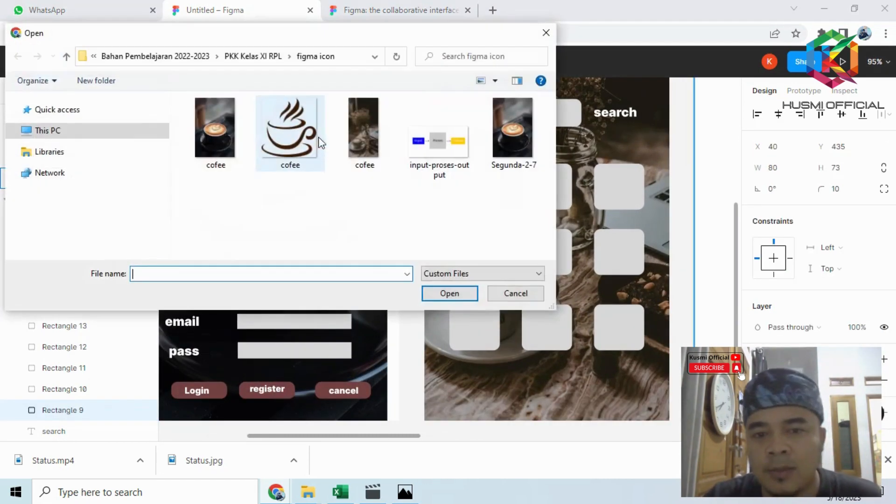
pyautogui.click(298, 139)
pyautogui.click(469, 294)
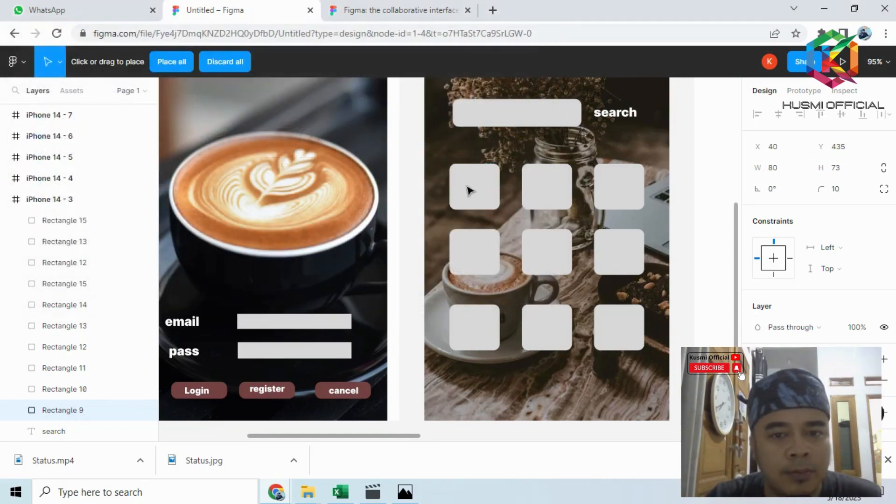
pyautogui.moveTo(463, 179); pyautogui.dragTo(486, 199)
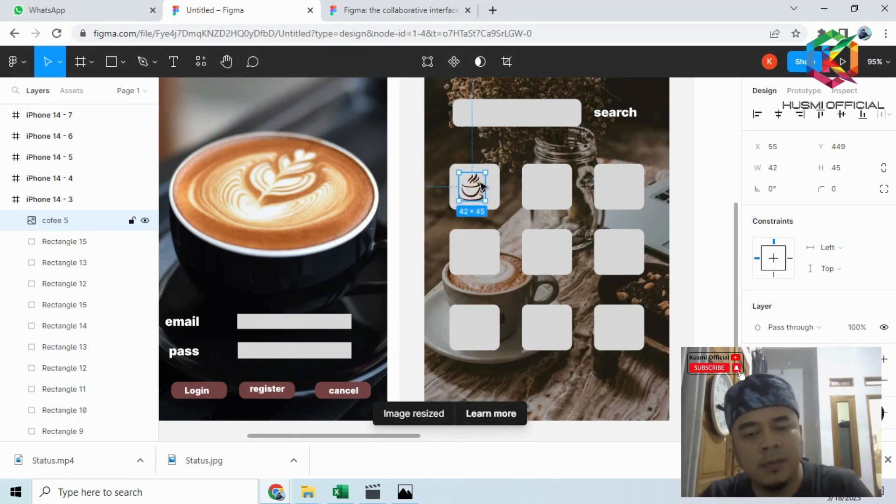
# - Duplicate the cup icon onto the second and third tiles of the first row
pyautogui.click(483, 187)
pyautogui.moveTo(477, 187); pyautogui.dragTo(551, 187)
pyautogui.hotkey('ctrl', 'v')
pyautogui.moveTo(470, 188); pyautogui.dragTo(622, 191)
# - Duplicate the three first-row cup icons together and place the copies on the second-row tiles
pyautogui.click(56, 242)
pyautogui.click(55, 262)
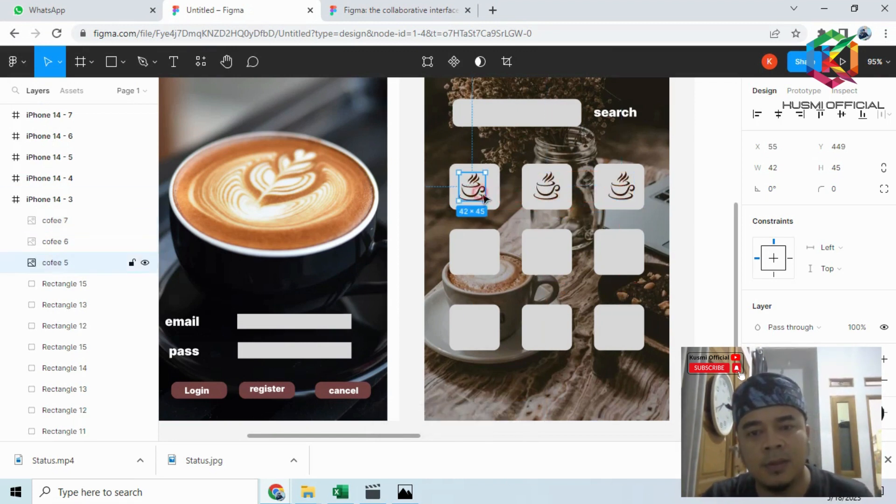
pyautogui.keyDown('shift'); pyautogui.click(55, 241); pyautogui.keyUp('shift')
pyautogui.keyDown('shift'); pyautogui.click(607, 192); pyautogui.keyUp('shift')
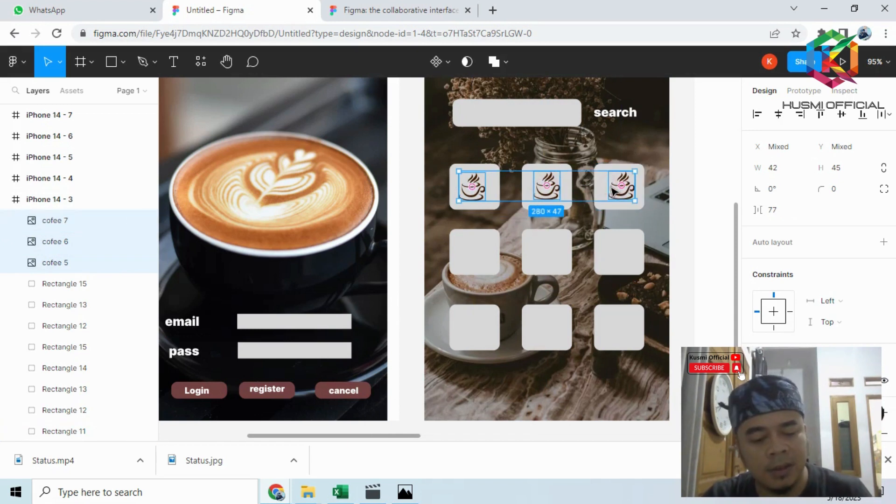
pyautogui.hotkey('ctrl', 'd')
pyautogui.moveTo(625, 198); pyautogui.dragTo(623, 329)
# - Duplicate the first-row cup icons again and place the copies on the three third-row tiles
pyautogui.hotkey('ctrl', 'd')
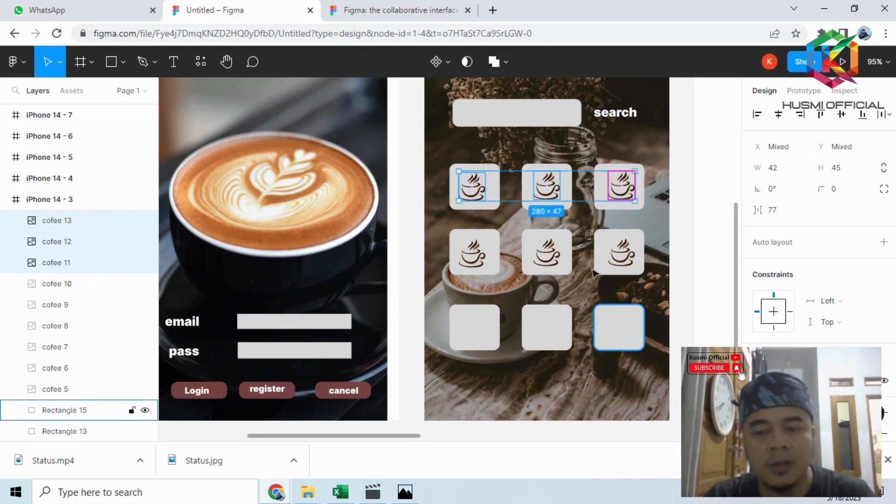
pyautogui.click(686, 147)
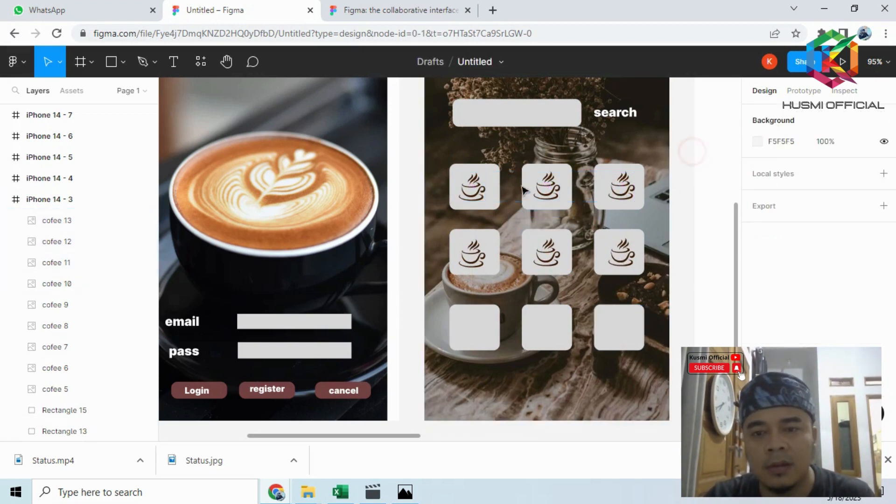
pyautogui.click(470, 186)
pyautogui.keyDown('shift'); pyautogui.click(540, 195); pyautogui.keyUp('shift')
pyautogui.keyDown('shift'); pyautogui.click(619, 189); pyautogui.keyUp('shift')
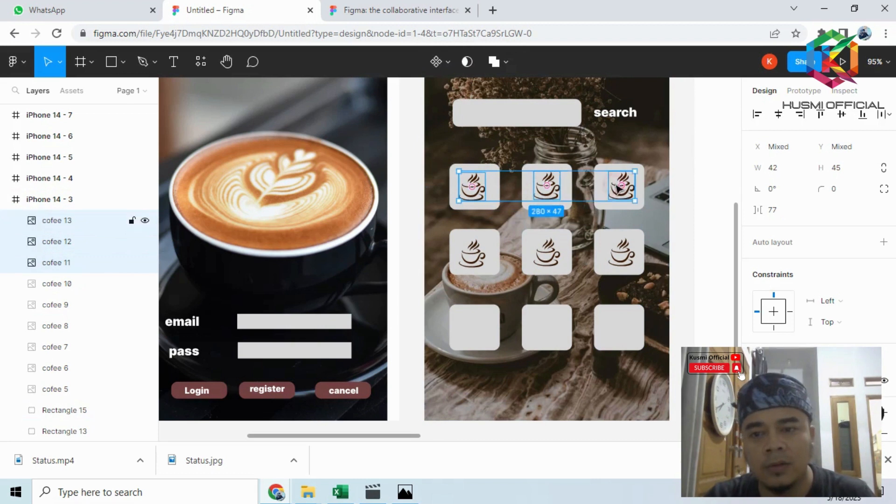
pyautogui.hotkey('ctrl', 'd')
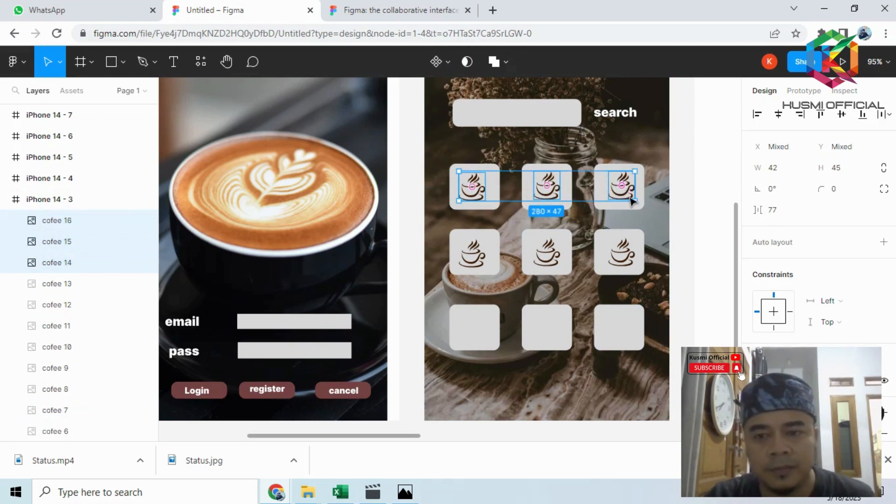
pyautogui.moveTo(631, 201); pyautogui.dragTo(633, 342)
pyautogui.click(696, 219)
pyautogui.scroll(-2, 680, 211)
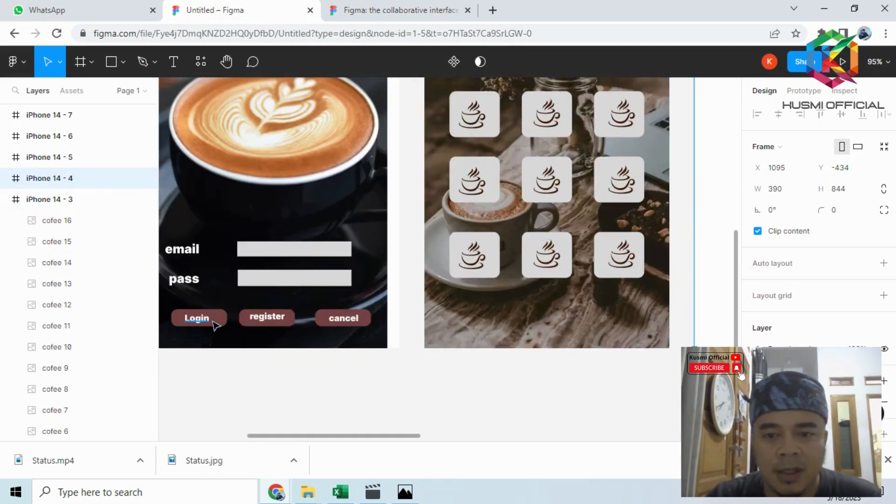
pyautogui.click(337, 317)
pyautogui.click(373, 375)
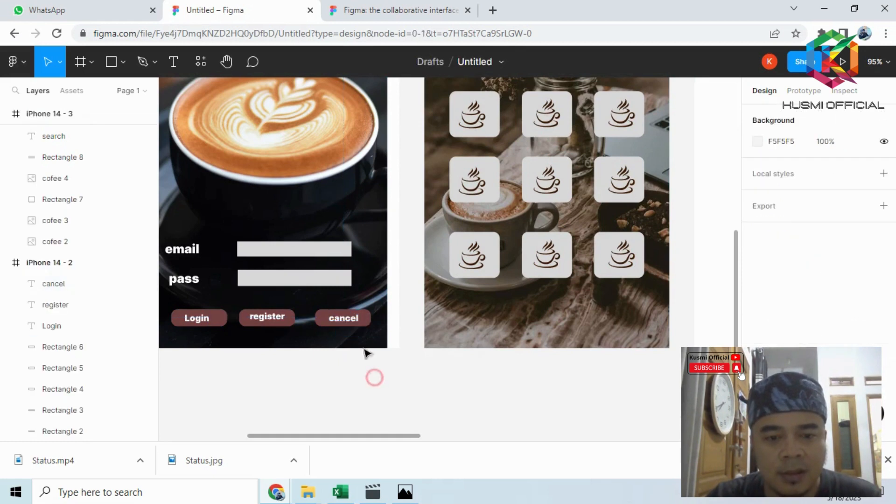
pyautogui.click(347, 319)
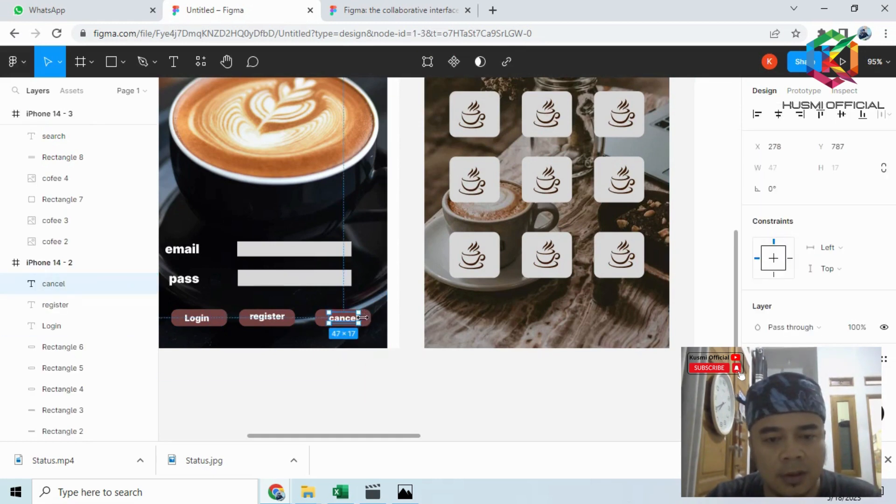
pyautogui.click(394, 372)
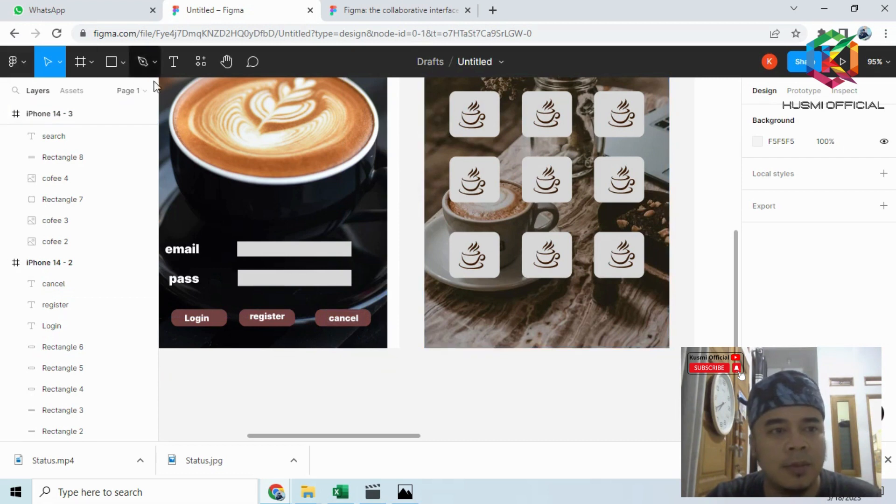
# - Draw a button rectangle about 84 × 25 below the last tile column and set its corner radius to 15
pyautogui.click(124, 61)
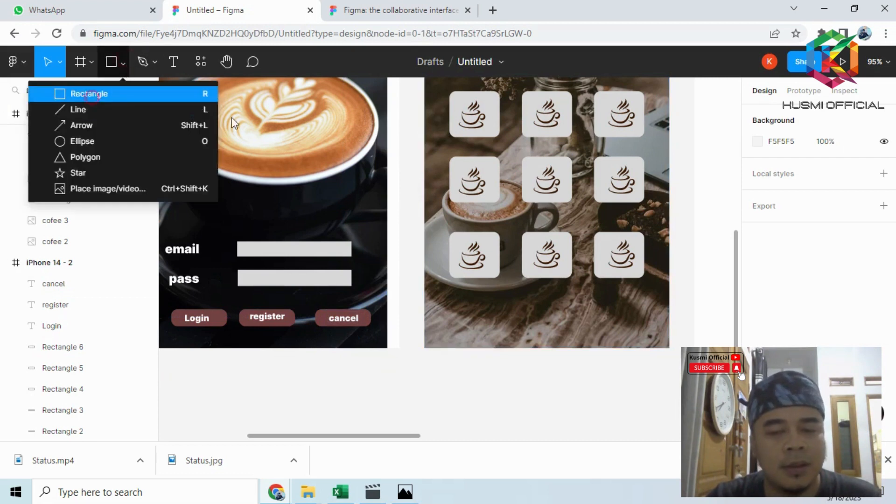
pyautogui.click(93, 92)
pyautogui.moveTo(591, 310); pyautogui.dragTo(644, 325)
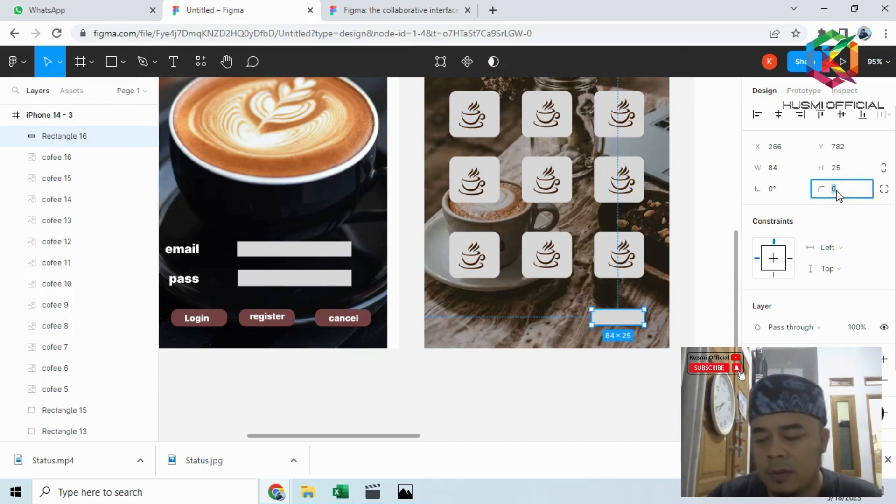
pyautogui.write('15')
pyautogui.press('Return')
# - Fill the new button below the third screen's icon tiles with dark maroon 3C1212
pyautogui.scroll(-3, 814, 243)
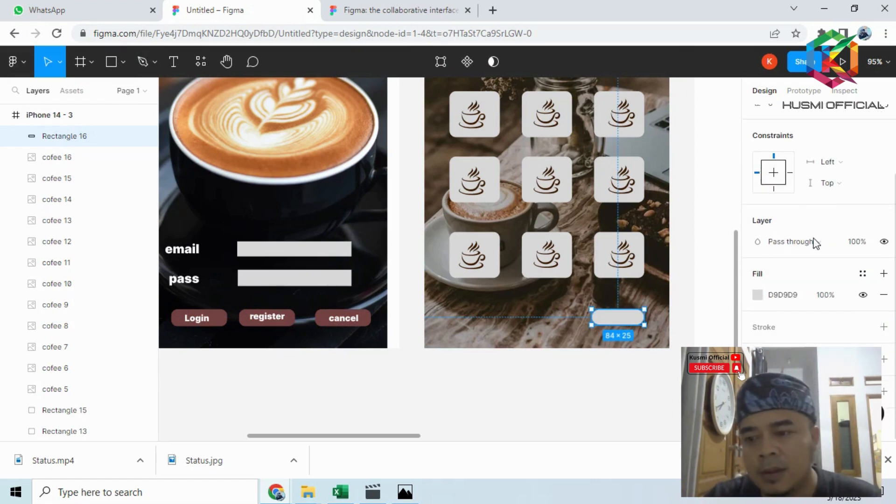
pyautogui.click(757, 300)
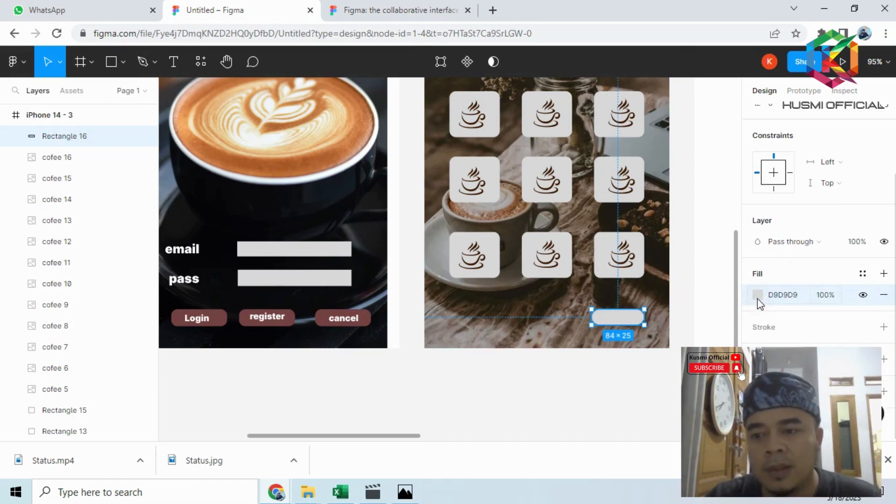
pyautogui.moveTo(682, 201); pyautogui.dragTo(694, 232)
pyautogui.click(544, 329)
pyautogui.click(631, 320)
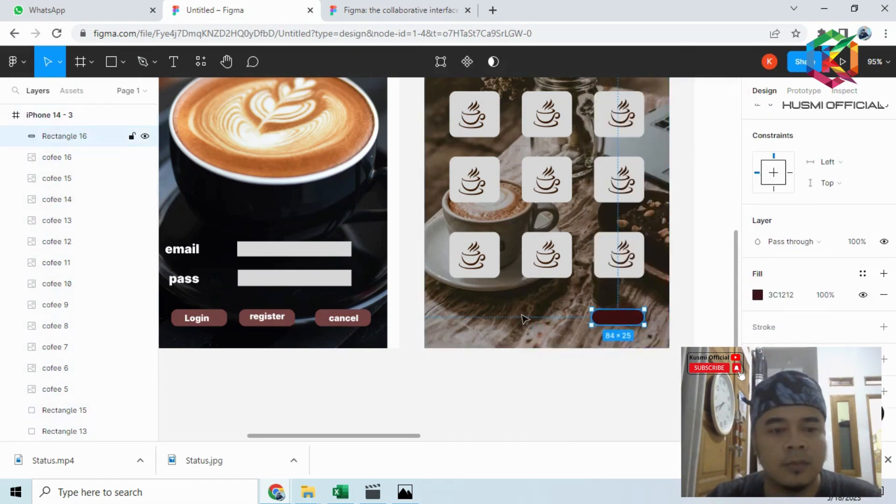
# - Add the text "cancel" and place it over the dark maroon button on the third screen
pyautogui.press('t')
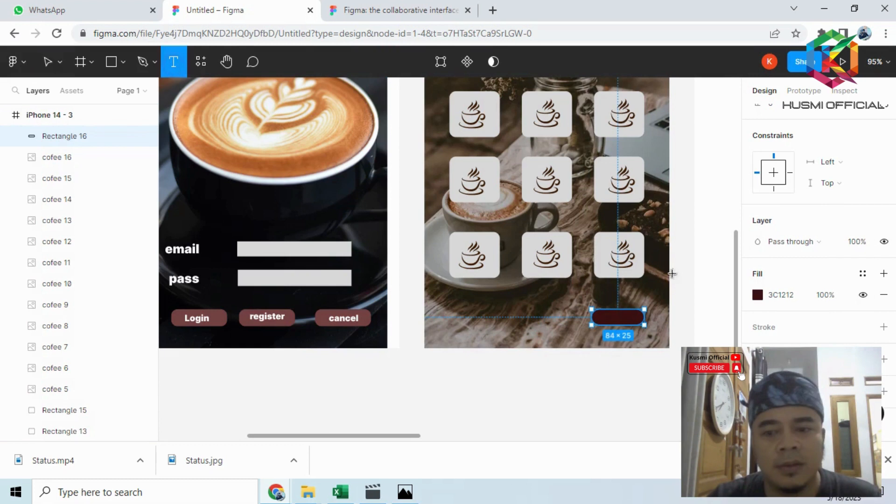
pyautogui.click(610, 318)
pyautogui.write('ca')
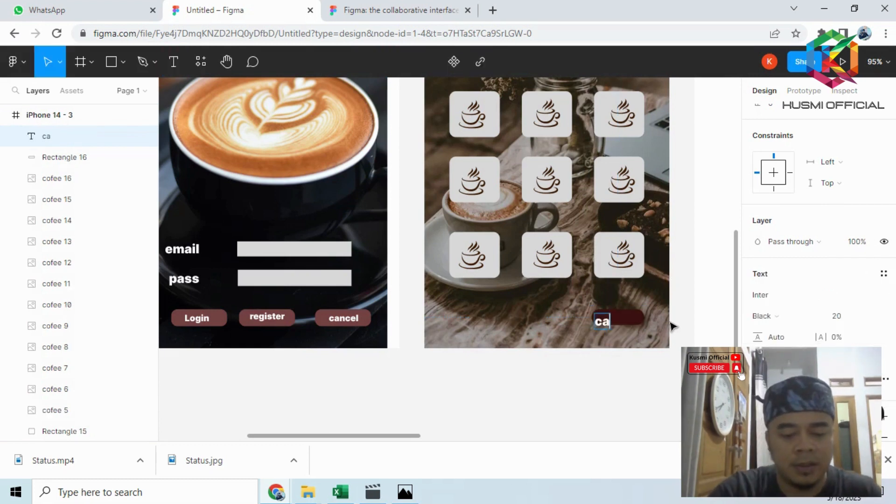
pyautogui.write('n')
pyautogui.press('BackSpace')
pyautogui.press('BackSpace')
pyautogui.press('BackSpace')
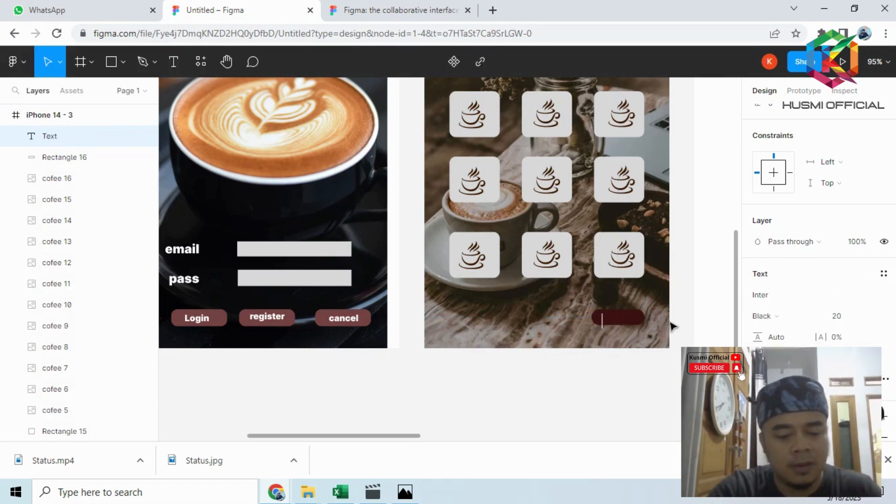
pyautogui.write('cancel')
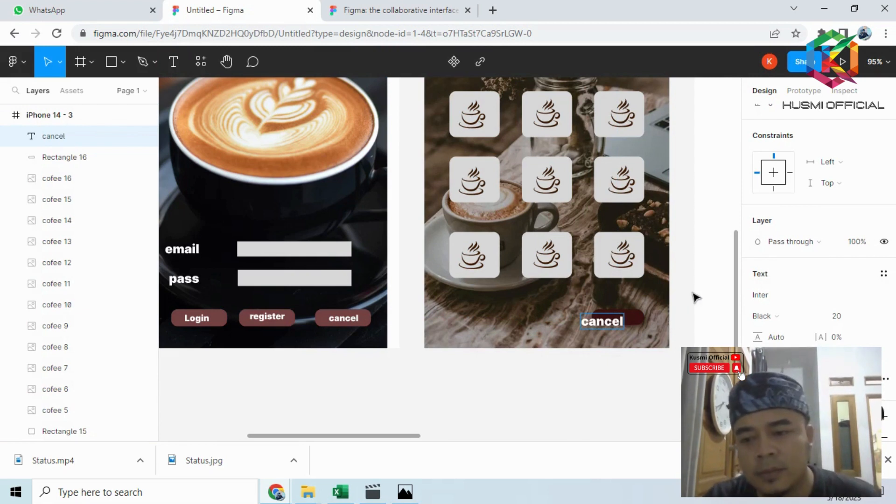
pyautogui.press('Escape')
pyautogui.moveTo(609, 328); pyautogui.dragTo(622, 325)
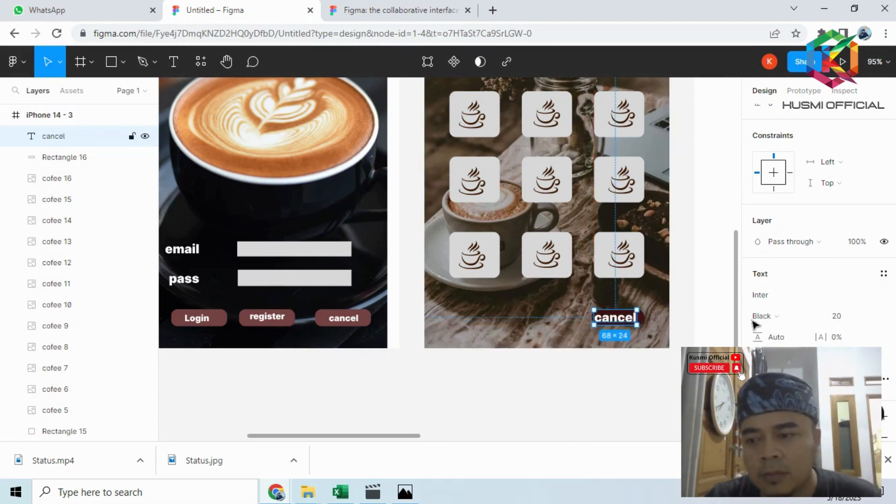
# - Set the font size of the third screen's "cancel" label to 15
pyautogui.click(839, 322)
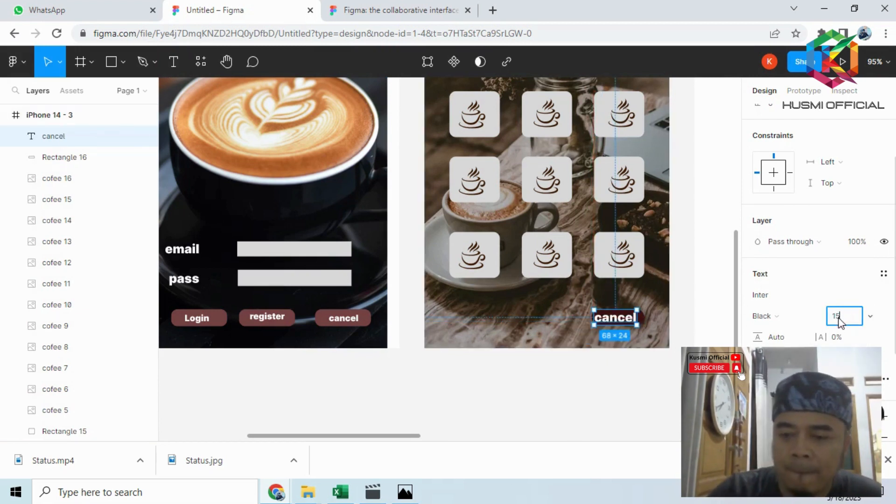
pyautogui.press('Return')
pyautogui.click(703, 200)
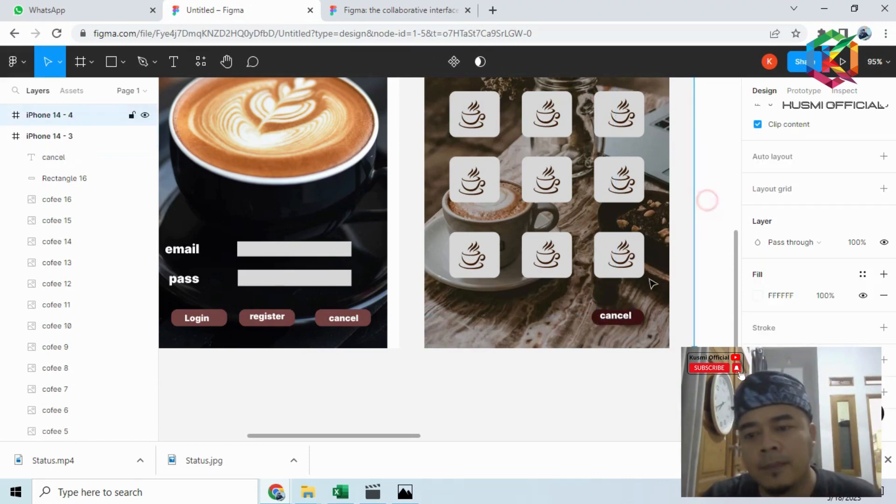
pyautogui.click(616, 322)
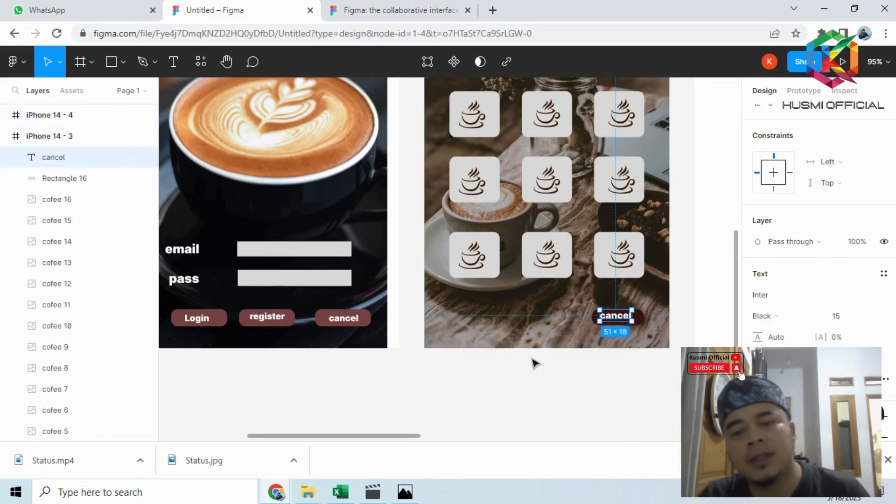
# - Switch to the figma.PNG reference in Photos to check the layout of the fourth screen
pyautogui.scroll(-5, 533, 359)
pyautogui.scroll(-1, 524, 351)
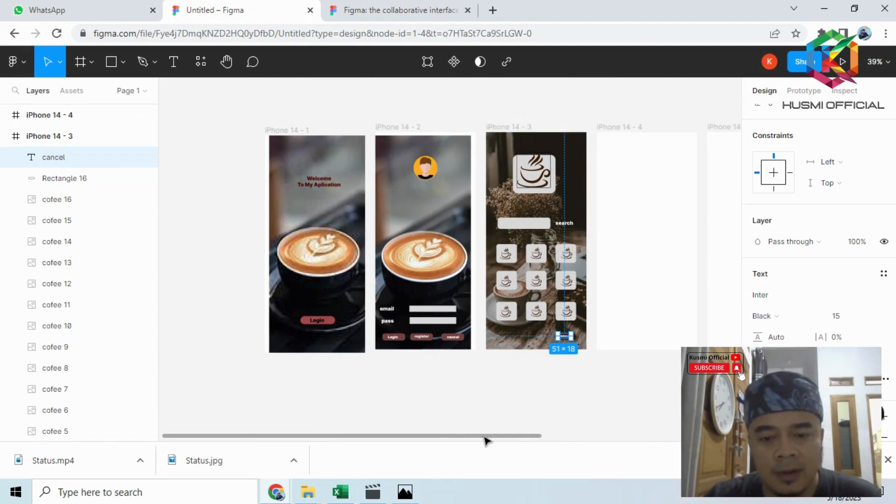
pyautogui.moveTo(484, 437); pyautogui.dragTo(560, 448)
pyautogui.click(478, 402)
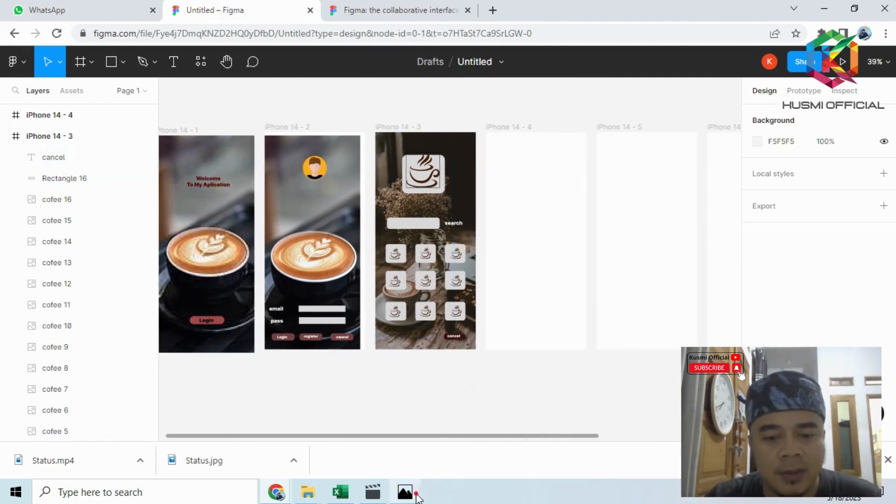
pyautogui.click(406, 492)
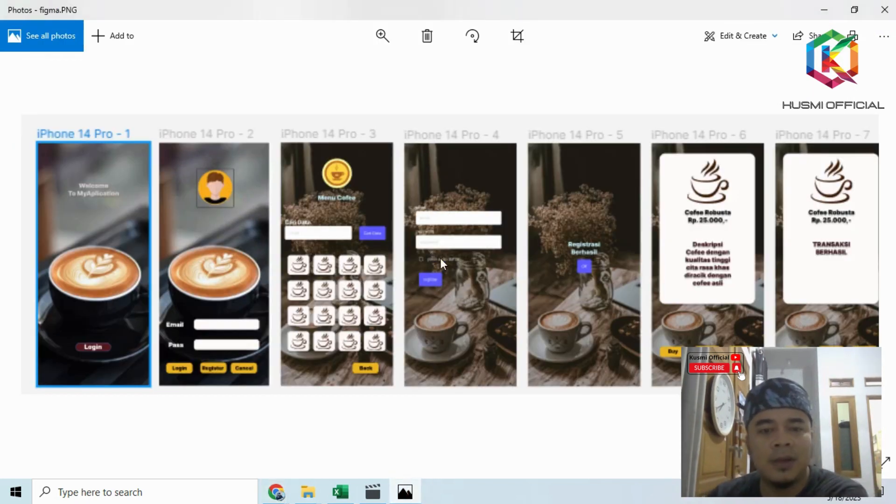
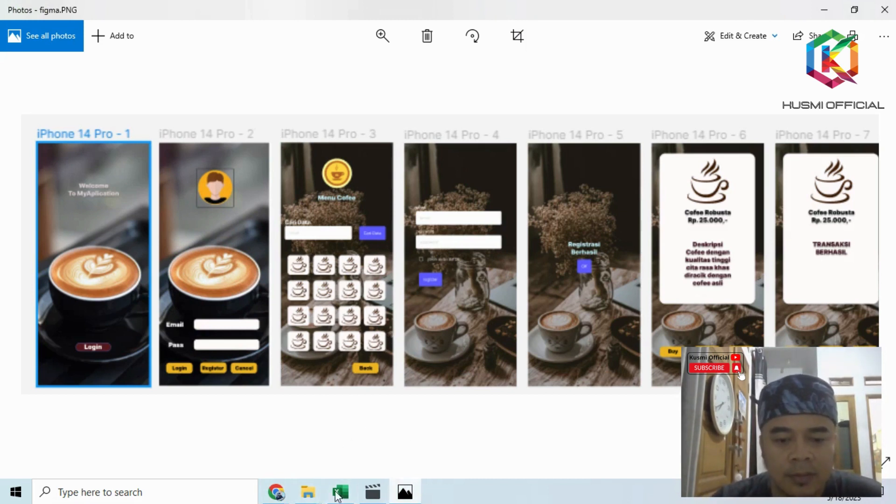
# - Switch to Figma and place the cofee picture of the cup and flower jar on the iPhone 14 - 4 frame
pyautogui.click(278, 498)
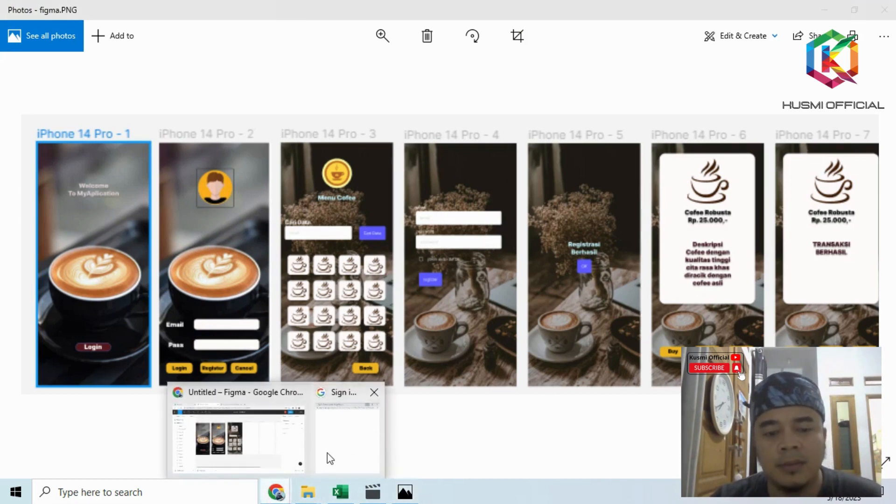
pyautogui.click(266, 436)
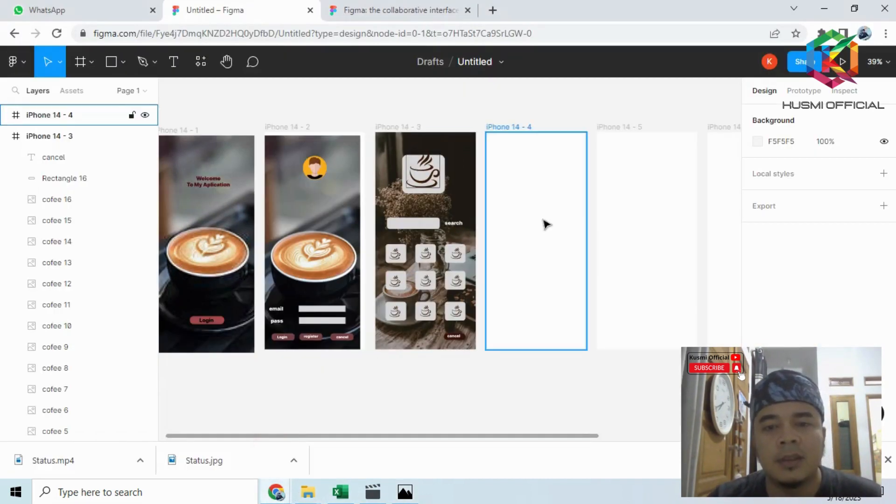
pyautogui.click(123, 62)
pyautogui.click(121, 191)
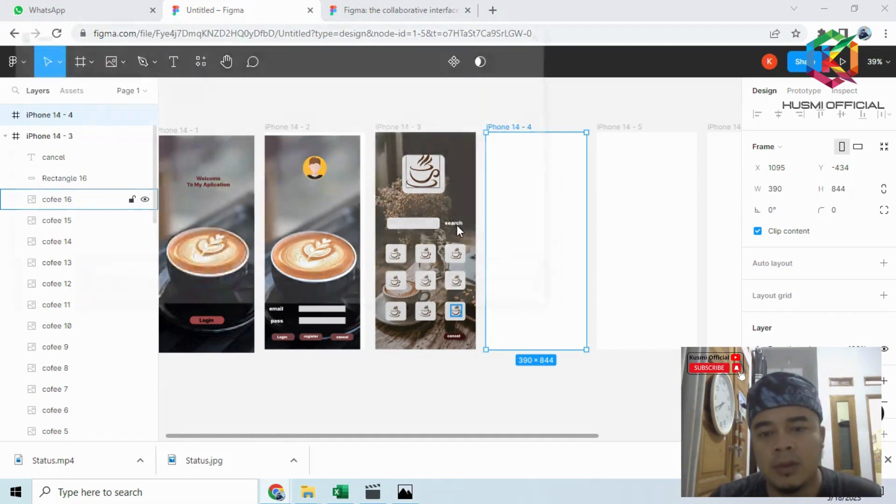
pyautogui.click(371, 150)
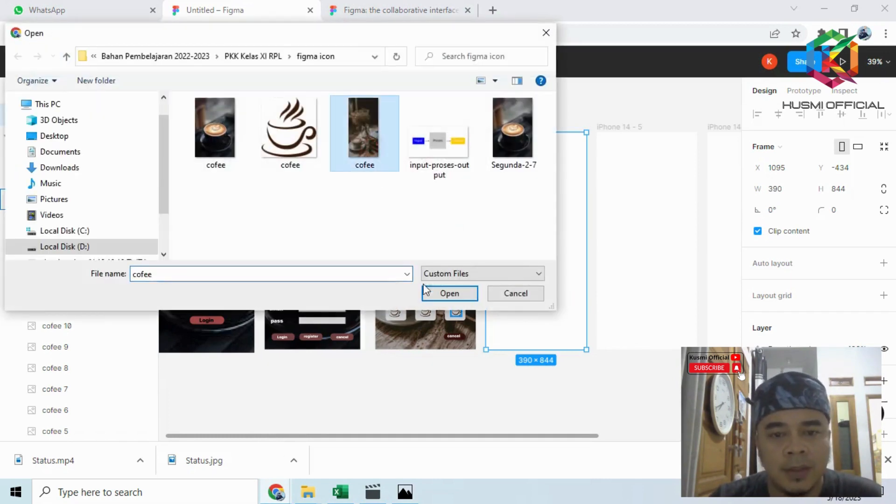
pyautogui.click(427, 292)
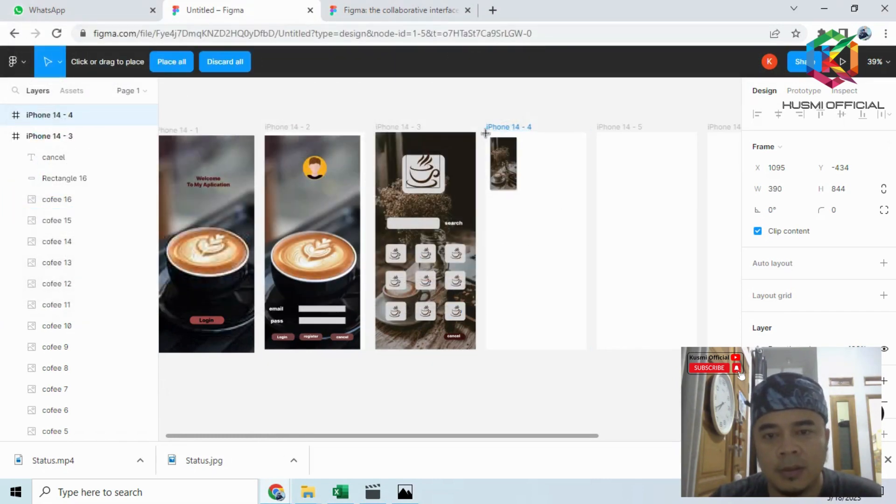
pyautogui.moveTo(491, 135); pyautogui.dragTo(586, 350)
pyautogui.click(545, 365)
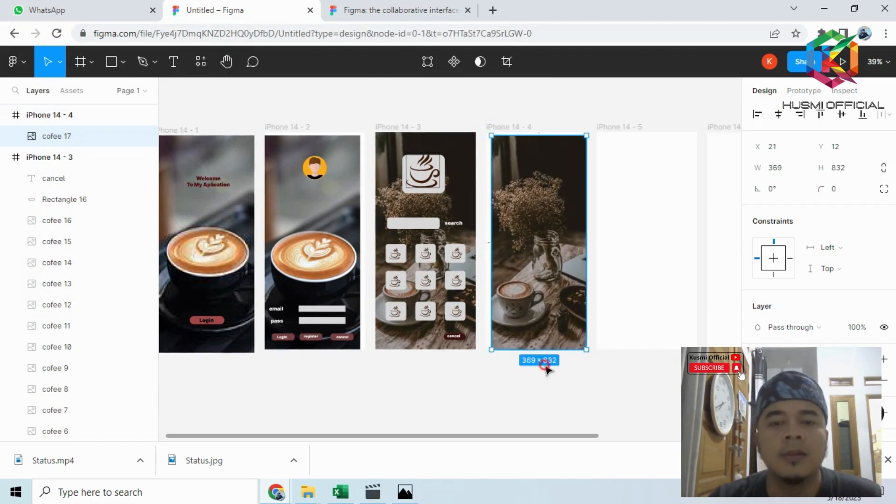
# - Enlarge the background picture on the fourth screen to 382 × 844 so it reaches the frame's upper edge
pyautogui.click(544, 178)
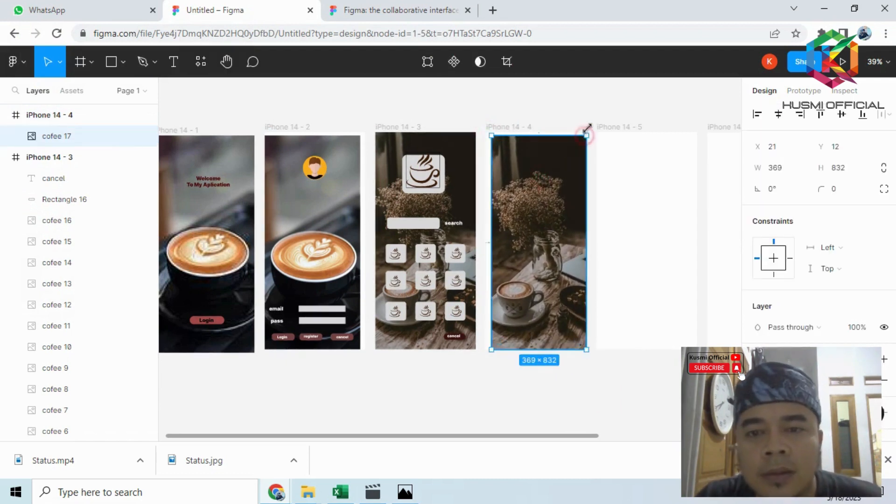
pyautogui.moveTo(586, 135); pyautogui.dragTo(589, 132)
pyautogui.click(489, 404)
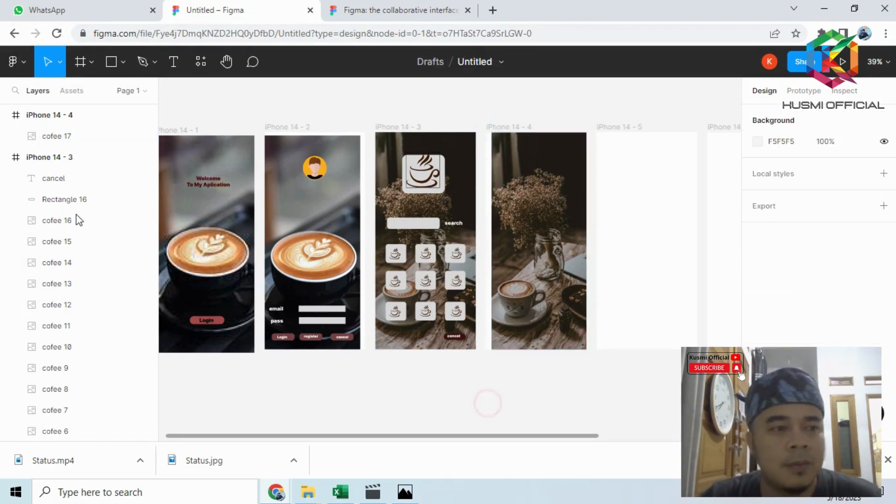
# - Draw an input field rectangle about 256 × 46 over the flowers on the fourth screen, with corner radius 15
pyautogui.click(109, 62)
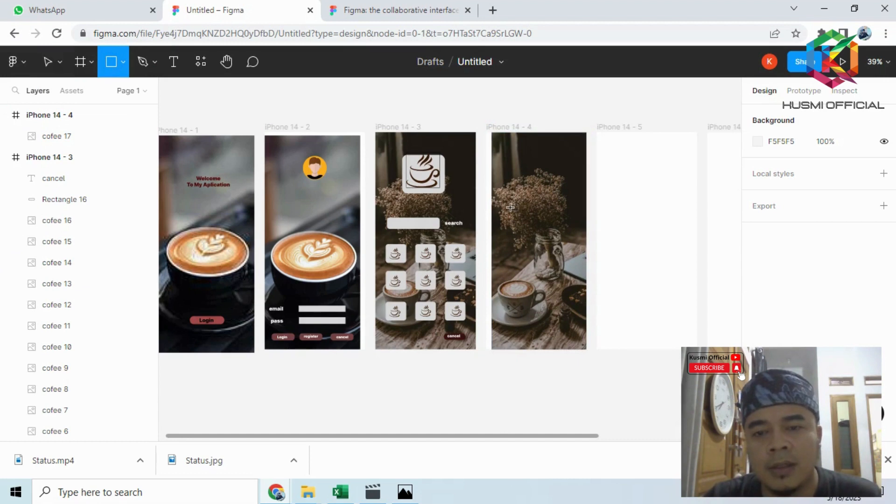
pyautogui.moveTo(502, 209); pyautogui.dragTo(569, 221)
pyautogui.click(840, 191)
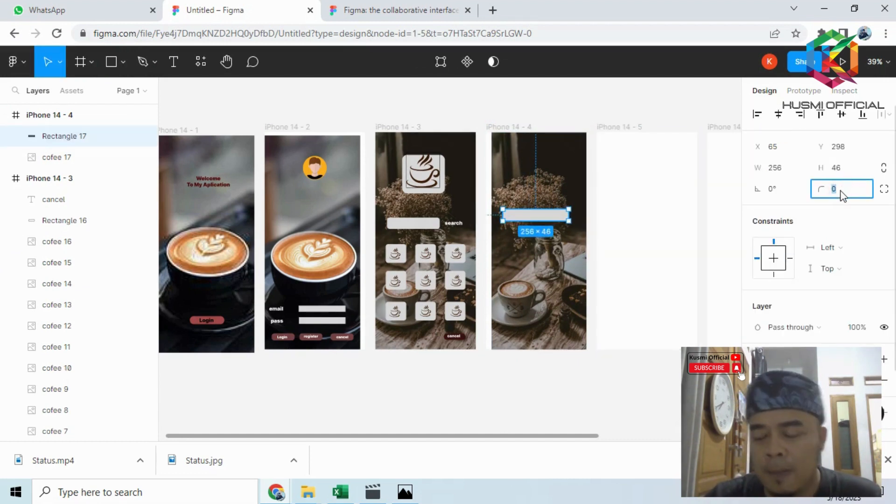
pyautogui.write('15')
pyautogui.press('Return')
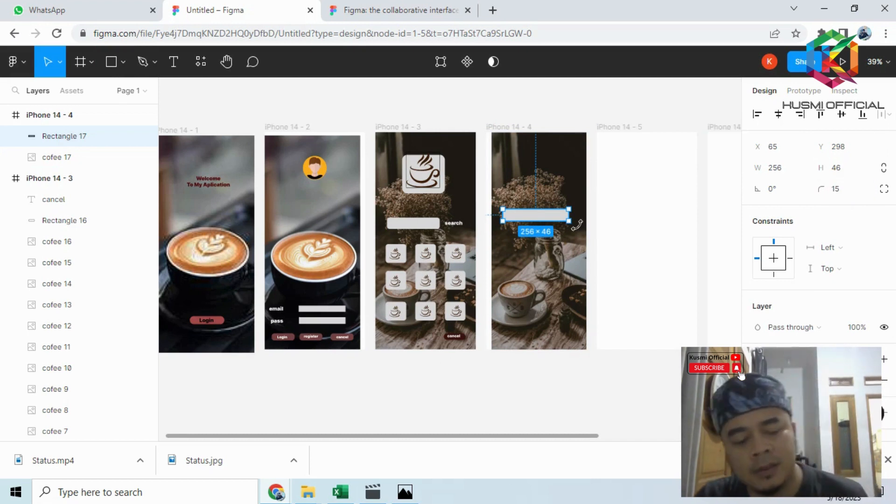
# - Duplicate the fourth screen's input field and place the copy a short distance below it
pyautogui.hotkey('ctrl', 'd')
pyautogui.moveTo(561, 223); pyautogui.dragTo(561, 262)
pyautogui.click(624, 238)
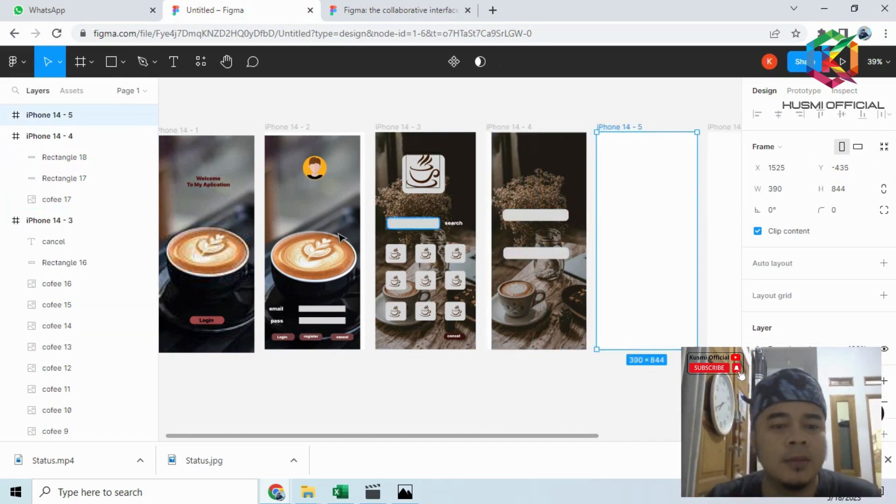
# - Add the text labels "email" above the upper field and "password" above the lower field on the fourth screen
pyautogui.click(173, 61)
pyautogui.click(506, 199)
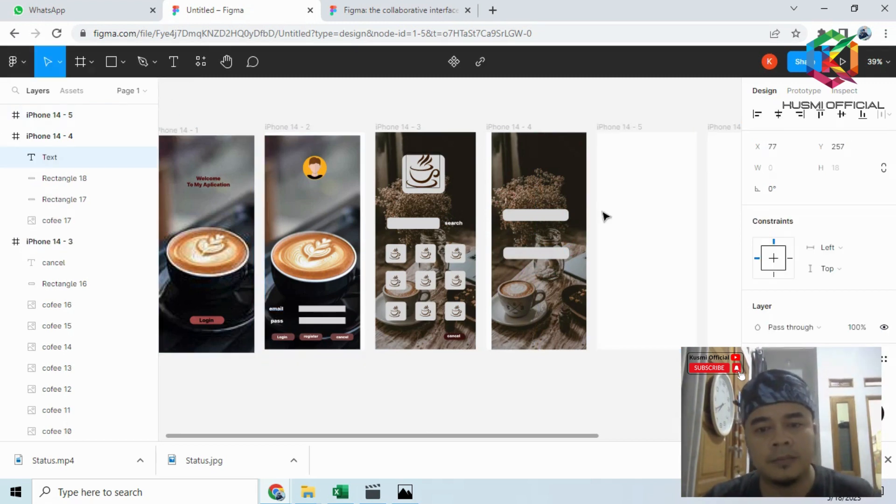
pyautogui.write('email')
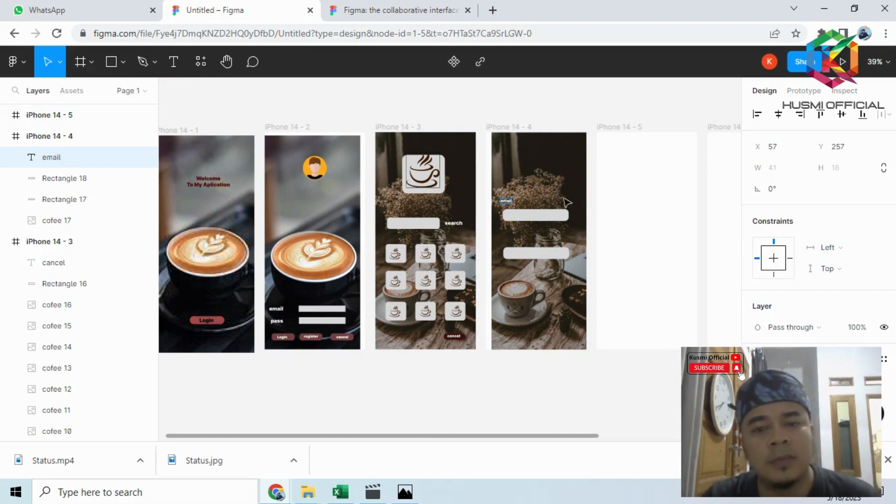
pyautogui.click(173, 61)
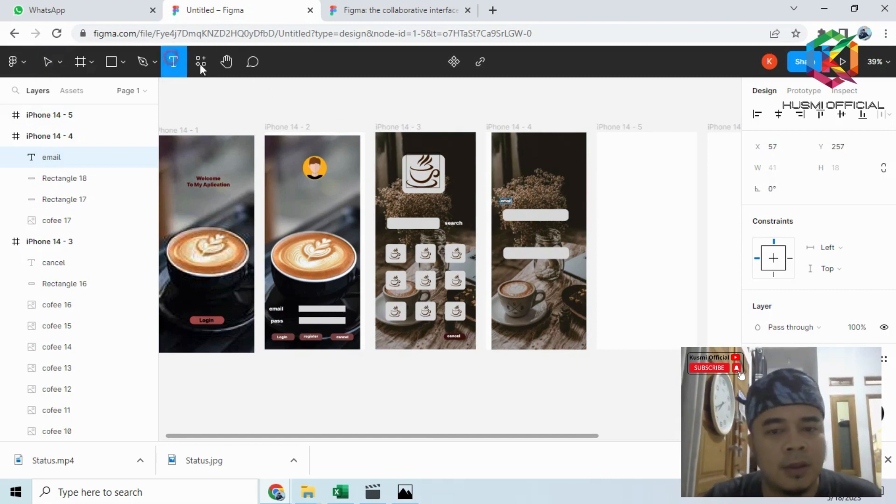
pyautogui.click(508, 239)
pyautogui.write('passwo')
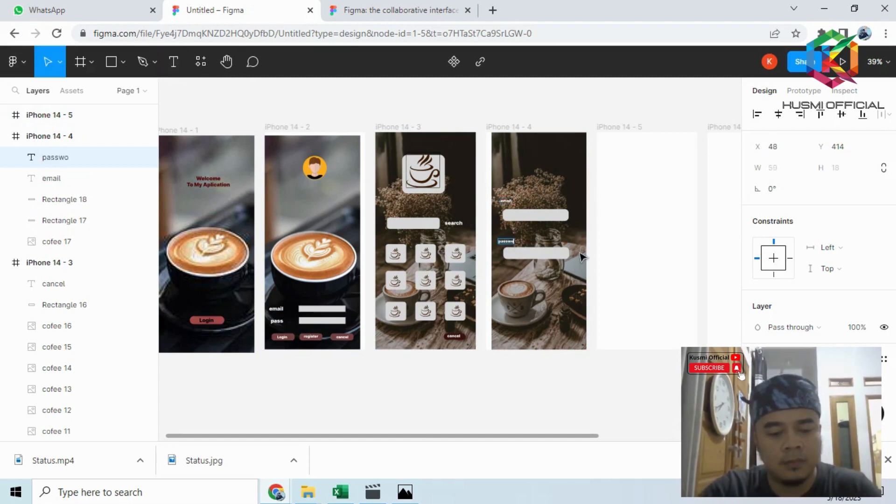
pyautogui.write('rd')
pyautogui.press('Escape')
# - Move the "email" and "password" labels to sit just above the starting edge of their fields
pyautogui.scroll(5, 501, 224)
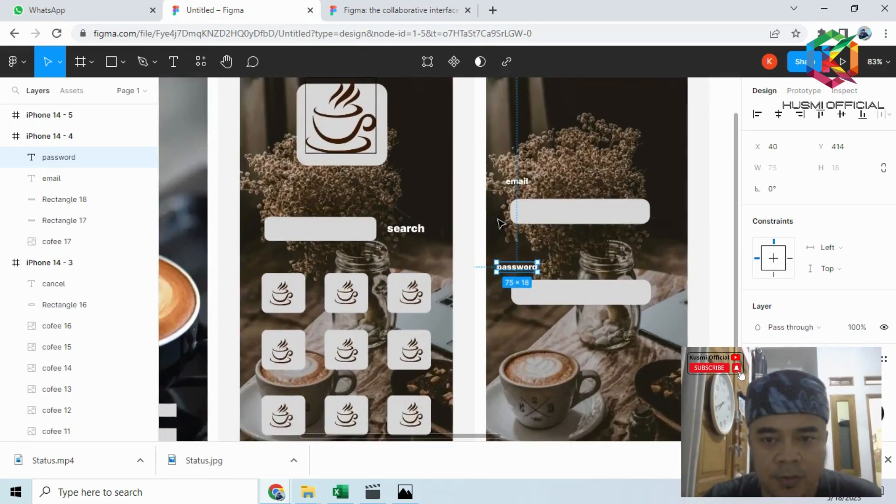
pyautogui.scroll(1, 501, 224)
pyautogui.moveTo(520, 179); pyautogui.dragTo(535, 184)
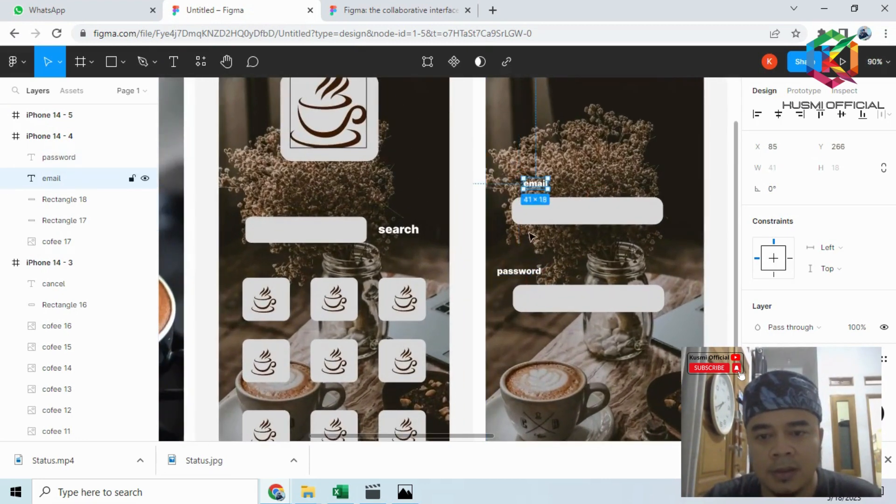
pyautogui.moveTo(531, 274); pyautogui.dragTo(546, 276)
# - Draw a button rectangle about 78 × 32 below the password field, with corner radius 15
pyautogui.scroll(-3, 582, 285)
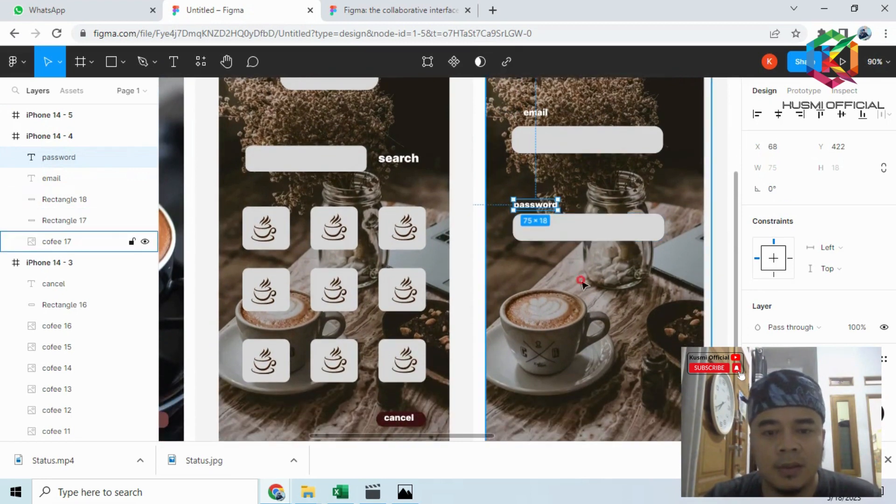
pyautogui.click(583, 285)
pyautogui.click(111, 61)
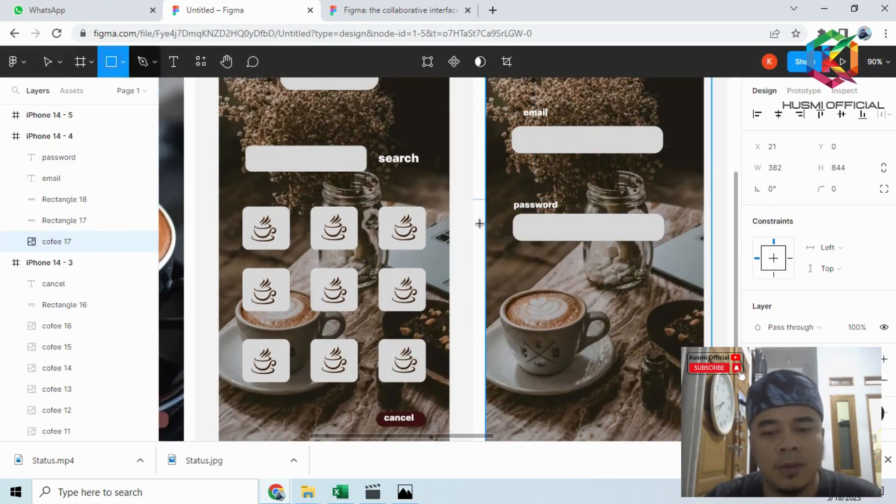
pyautogui.moveTo(518, 272); pyautogui.dragTo(565, 291)
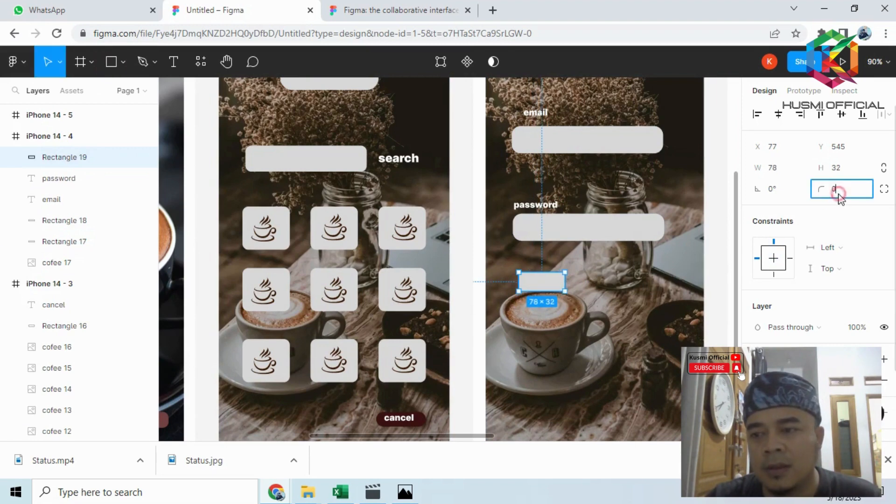
pyautogui.write('1')
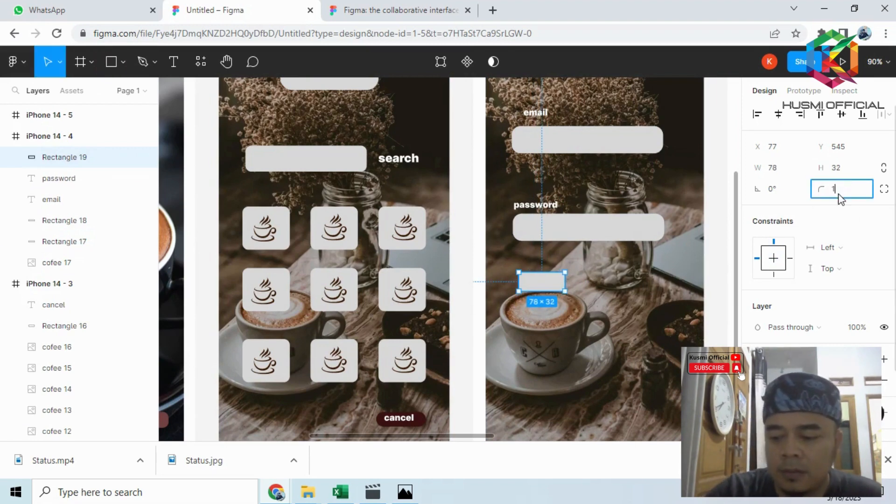
pyautogui.write('5')
pyautogui.press('Return')
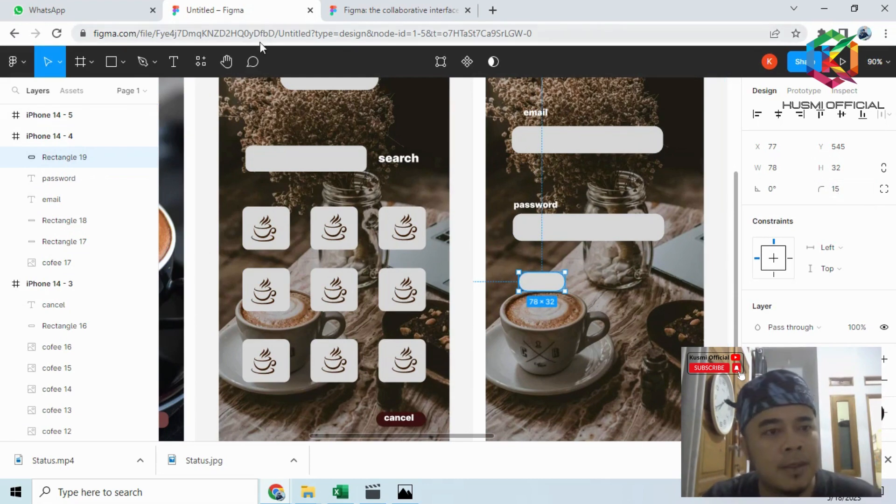
# - Add the text "Register" at the new button below the password field
pyautogui.click(184, 73)
pyautogui.click(526, 280)
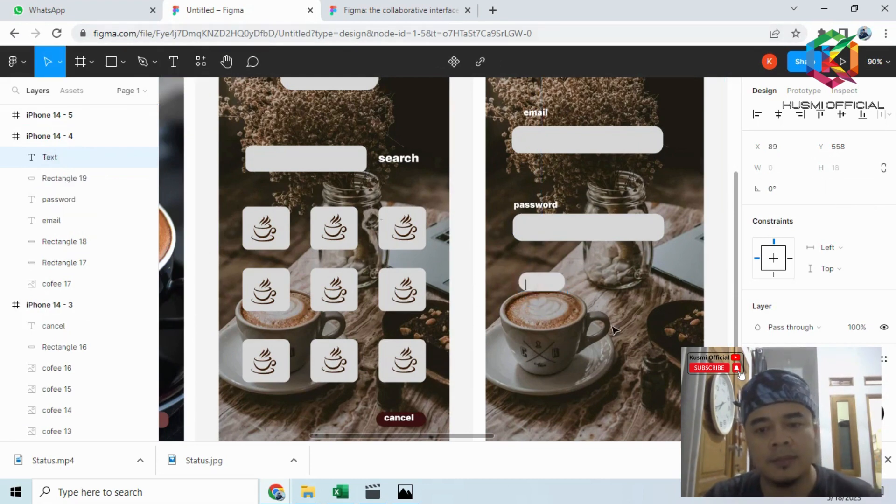
pyautogui.write('Register')
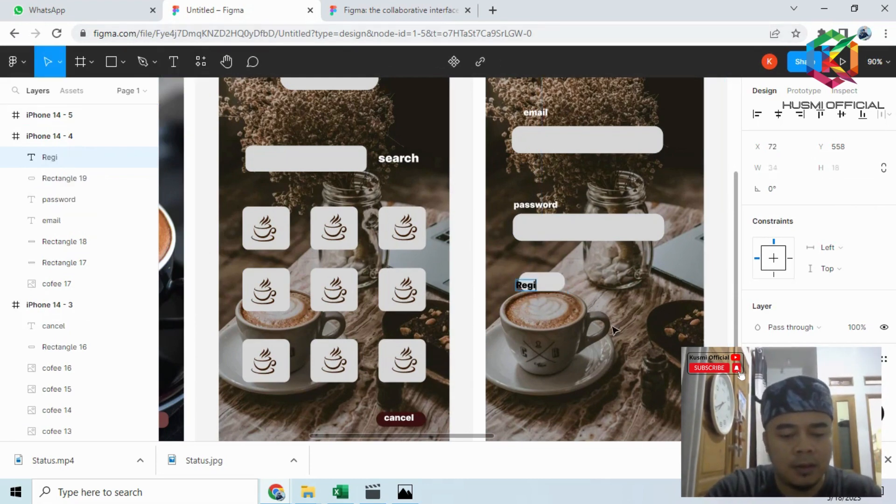
# - Fill the button below the password field with dark maroon 320E0E
pyautogui.click(555, 281)
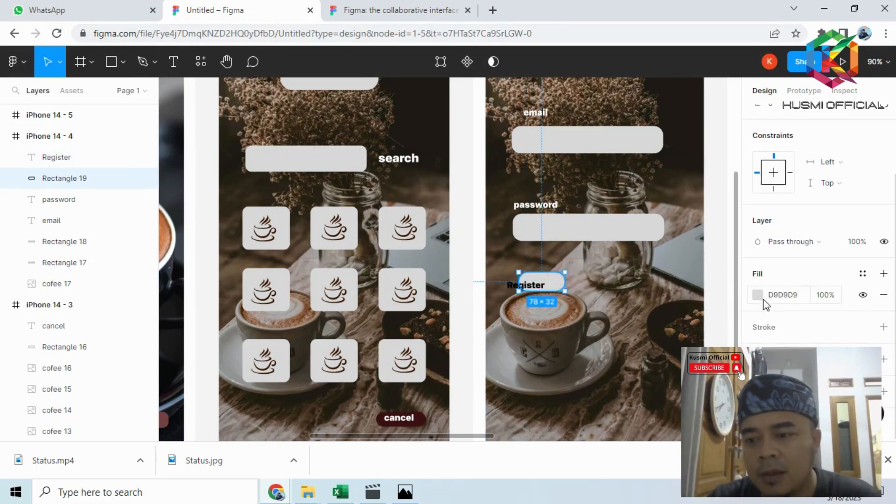
pyautogui.click(757, 295)
pyautogui.click(698, 239)
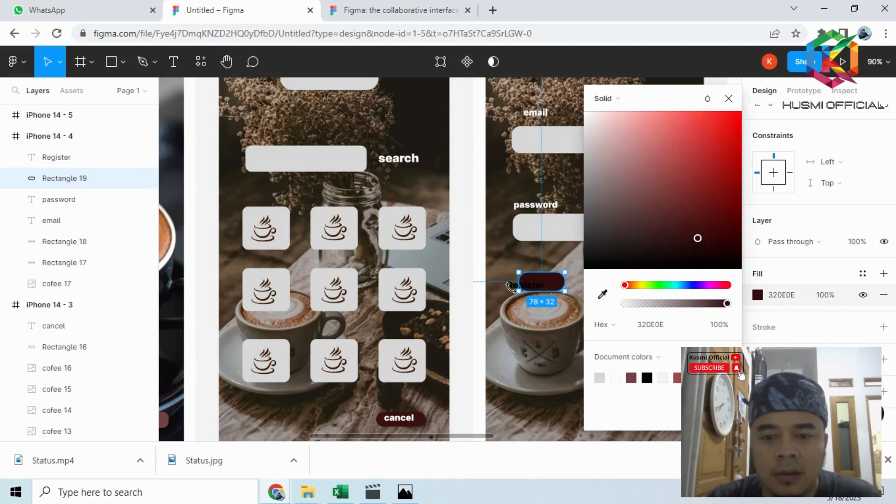
pyautogui.click(548, 328)
# - Move the "Register" text onto the dark maroon button and nudge it down to center it
pyautogui.moveTo(516, 290); pyautogui.dragTo(541, 289)
pyautogui.hotkey('ctrl', 'z')
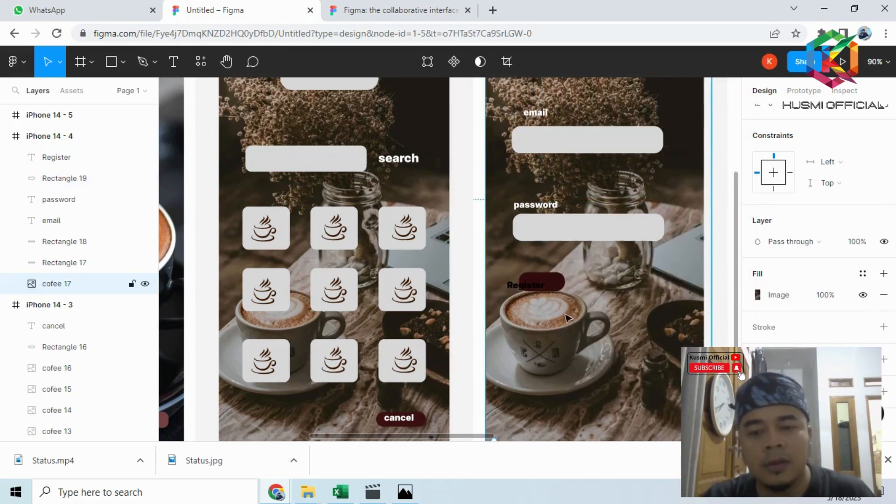
pyautogui.click(521, 285)
pyautogui.moveTo(539, 289); pyautogui.dragTo(556, 283)
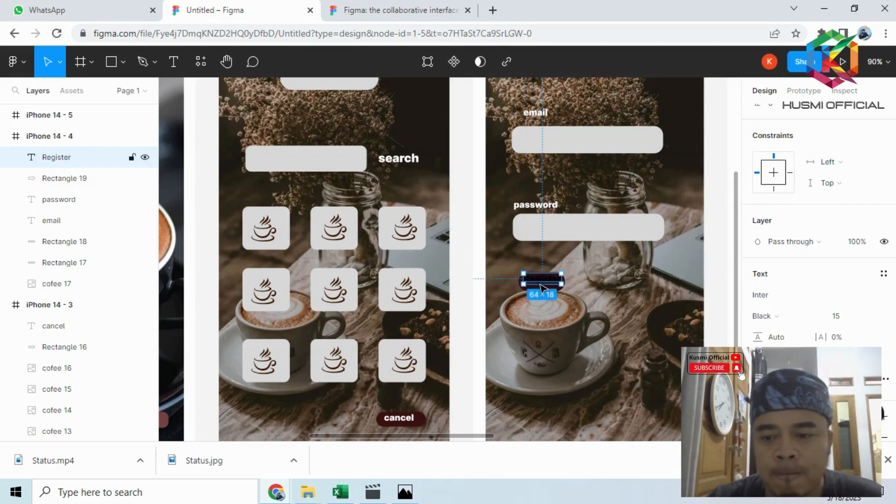
pyautogui.press('Down')
pyautogui.press('Down')
pyautogui.press('Down')
pyautogui.press('Down')
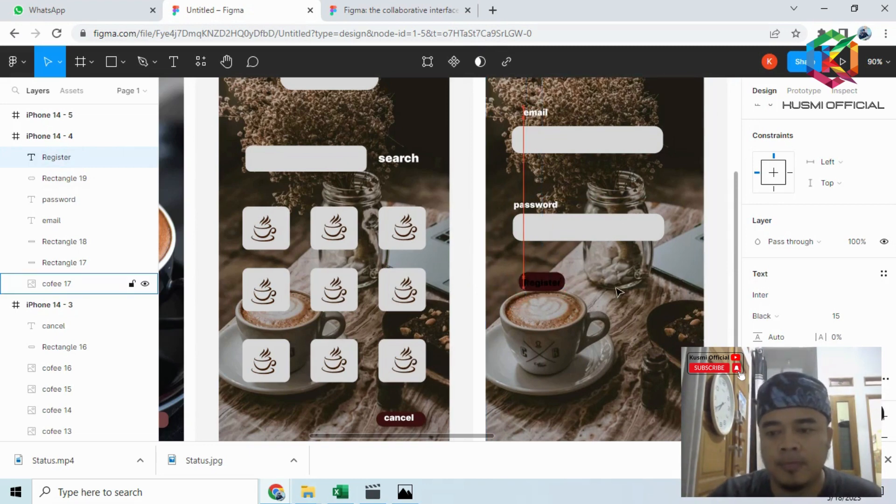
# - Change the fill color of the "Register" text from black to white
pyautogui.scroll(-3, 793, 233)
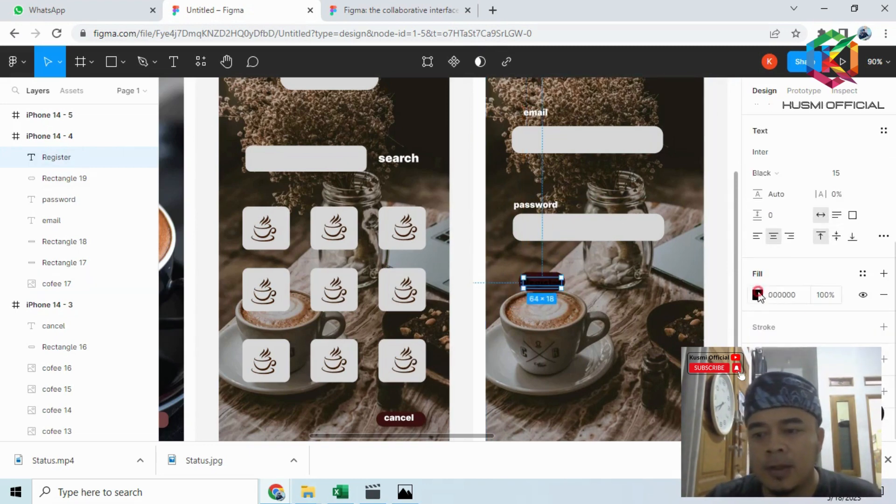
pyautogui.click(758, 295)
pyautogui.moveTo(630, 201); pyautogui.dragTo(578, 106)
pyautogui.click(582, 277)
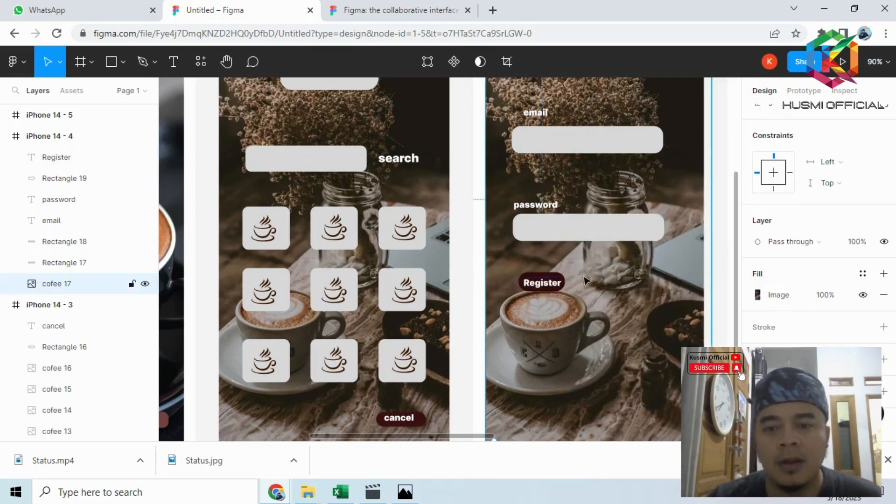
# - Compare the fourth screen with the figma.PNG reference in Photos and return to Figma
pyautogui.scroll(-5, 584, 280)
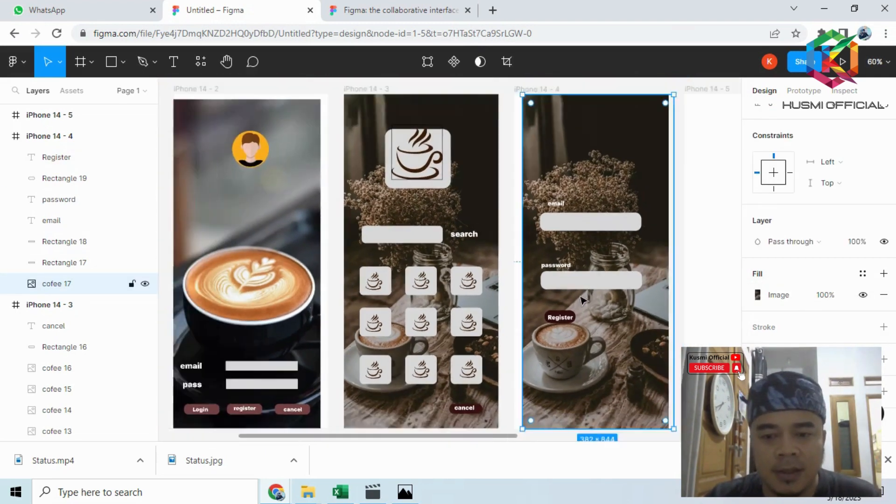
pyautogui.scroll(-2, 581, 299)
pyautogui.click(412, 495)
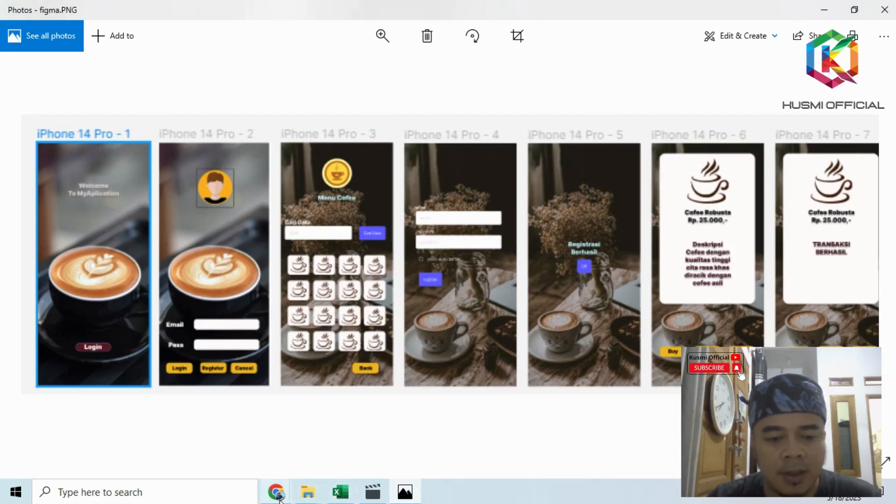
pyautogui.moveTo(278, 494)
pyautogui.click(252, 438)
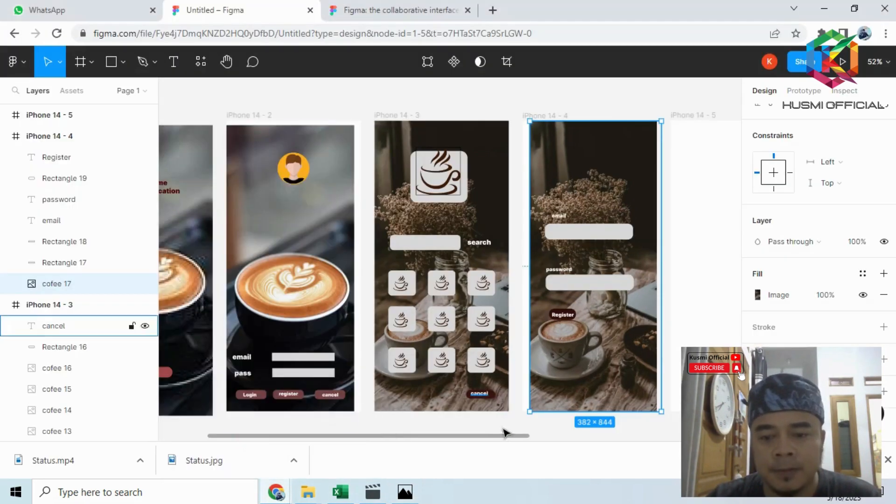
# - Place the coffee-and-flowers cofee image over the empty iPhone 14 - 5 frame as its background, about 431 × 856
pyautogui.moveTo(480, 437); pyautogui.dragTo(577, 451)
pyautogui.hscroll(1, 532, 249)
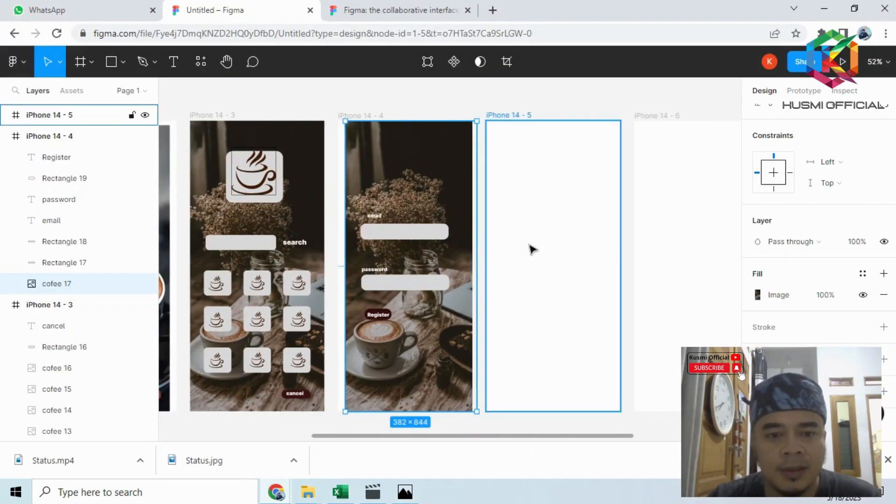
pyautogui.click(537, 176)
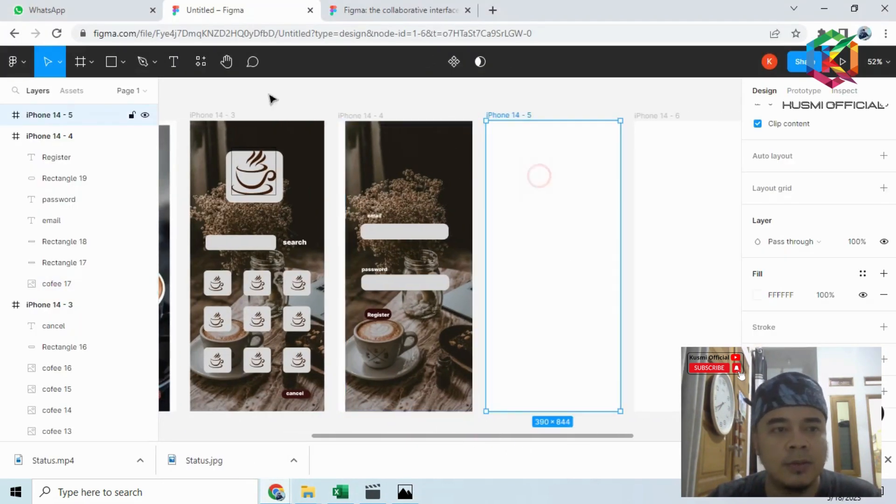
pyautogui.click(123, 62)
pyautogui.click(123, 188)
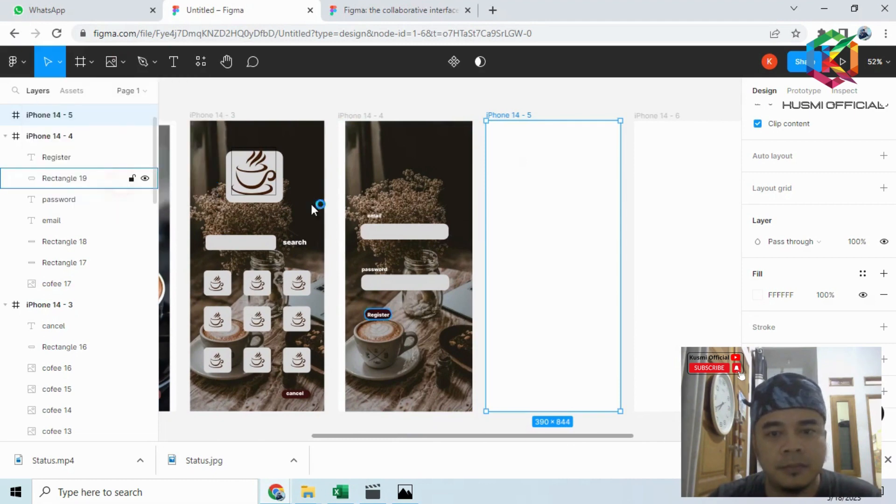
pyautogui.click(374, 154)
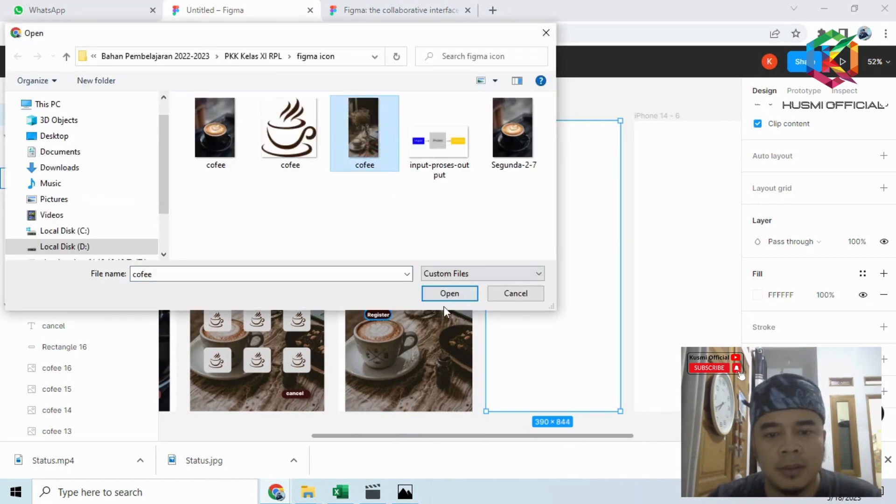
pyautogui.click(444, 292)
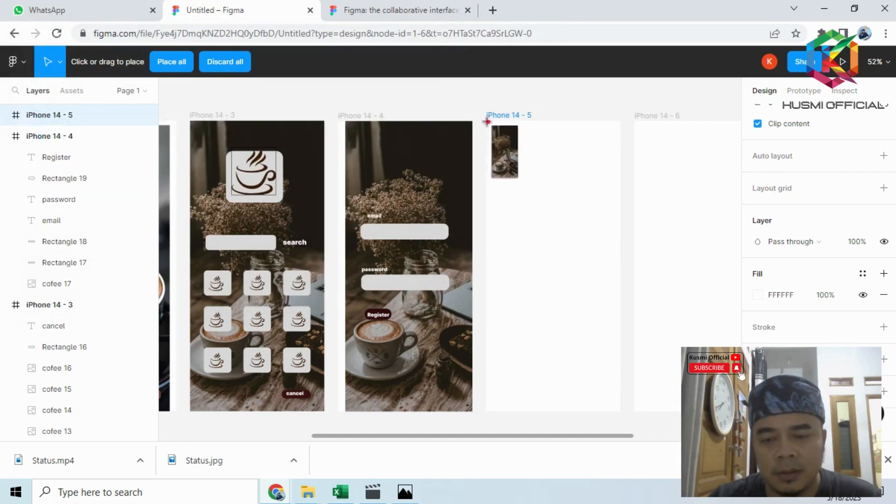
pyautogui.moveTo(486, 122); pyautogui.dragTo(635, 416)
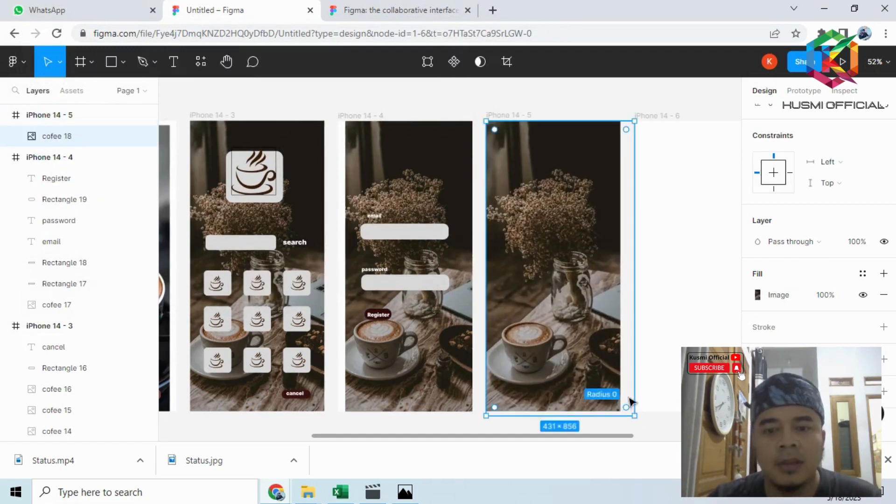
# - Add the text "Register Berhasil" to the iPhone 14 - 5 screen and move it to the horizontal centre over the flowers
pyautogui.click(179, 60)
pyautogui.click(617, 263)
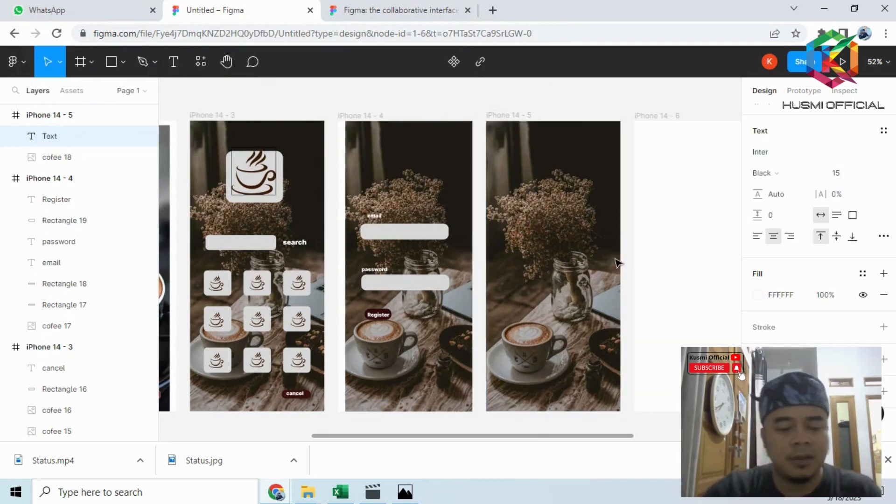
pyautogui.write('Register')
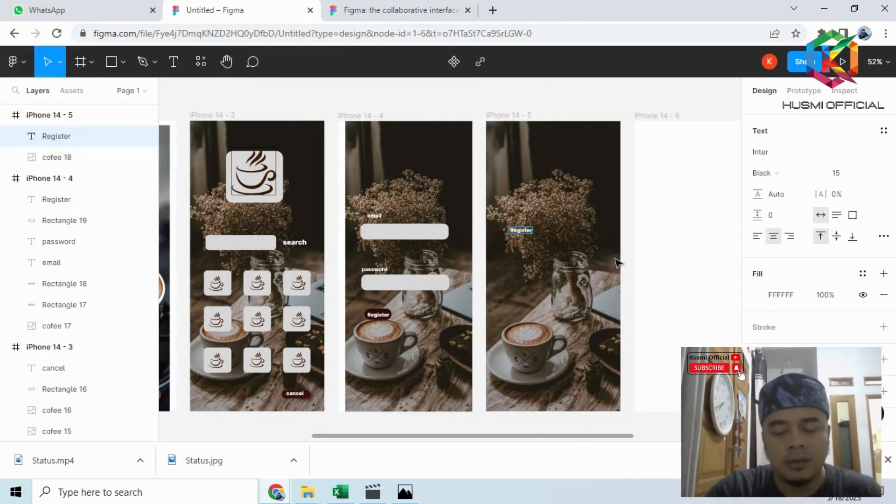
pyautogui.write(' Berhasil')
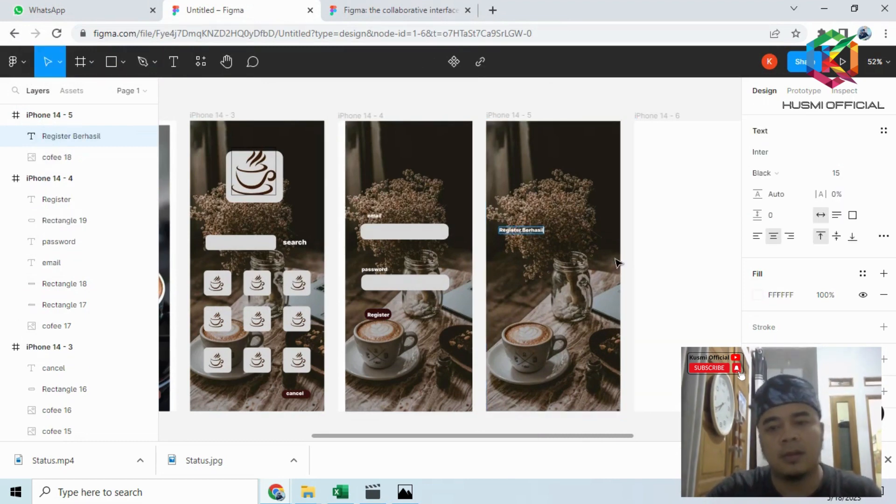
pyautogui.press('Escape')
pyautogui.scroll(3, 543, 232)
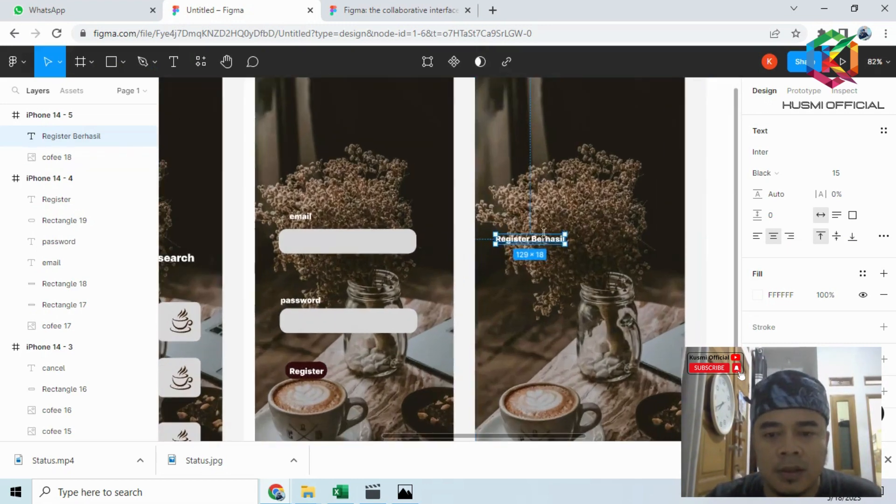
pyautogui.moveTo(567, 240); pyautogui.dragTo(617, 237)
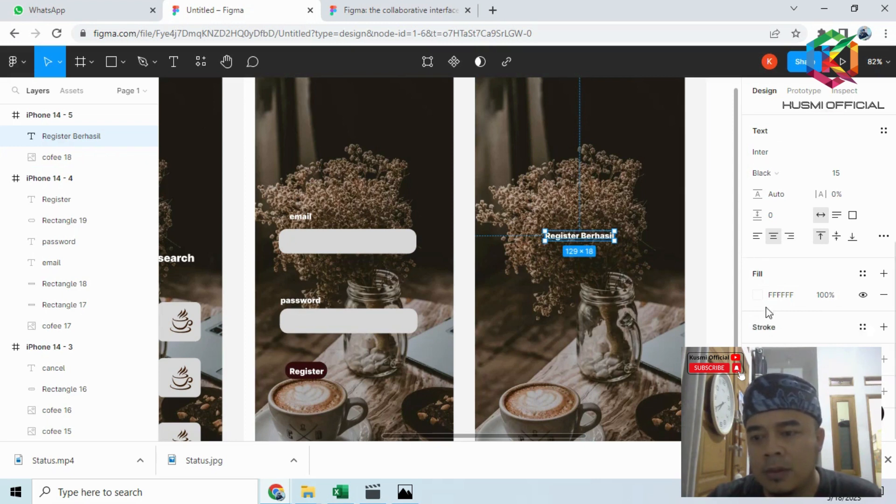
# - Set the font size of the "Register Berhasil" text to 25
pyautogui.scroll(3, 804, 275)
pyautogui.click(839, 306)
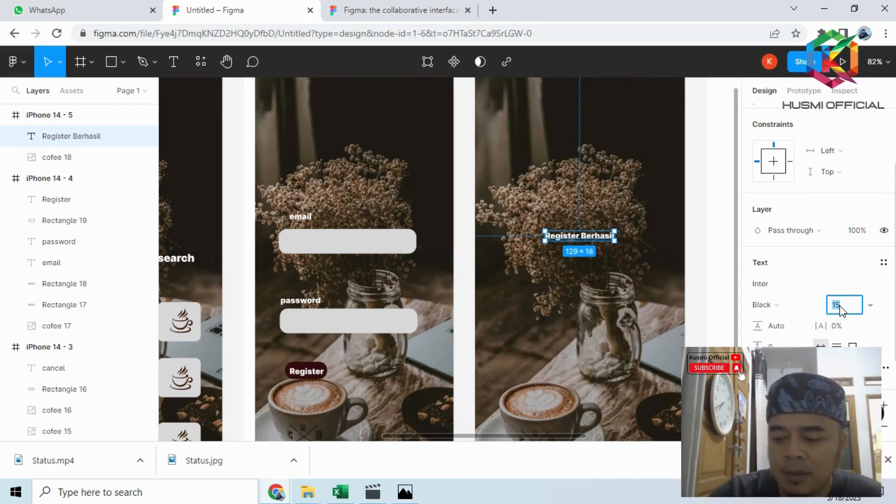
pyautogui.write('25')
pyautogui.press('Return')
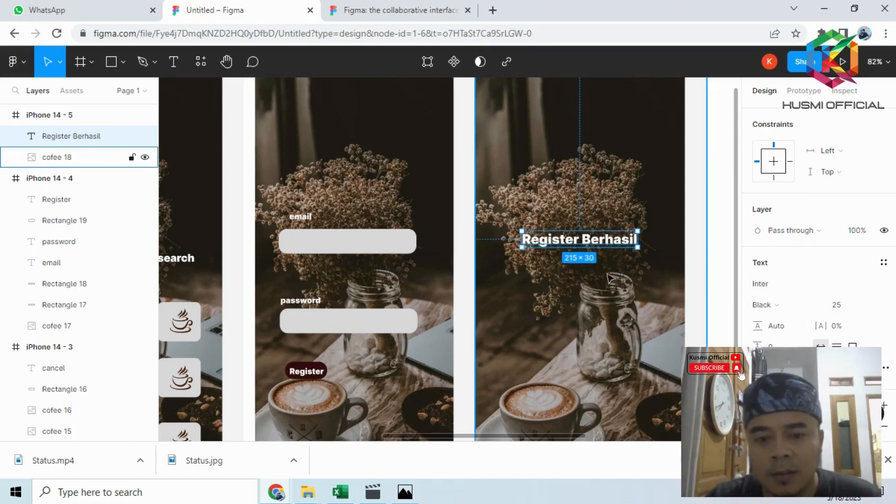
# - Draw a button rectangle of about 87 × 34 below "Register Berhasil" and set its corner radius to 10
pyautogui.click(111, 62)
pyautogui.moveTo(559, 284); pyautogui.dragTo(606, 303)
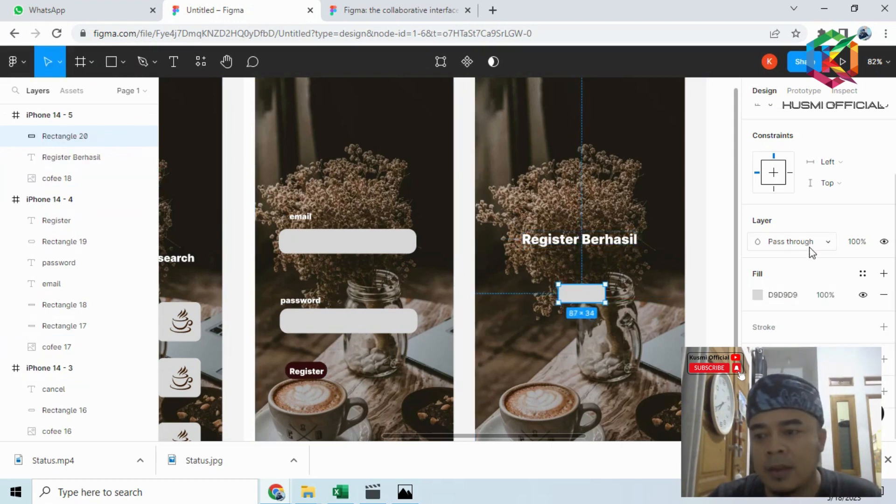
pyautogui.scroll(2, 801, 298)
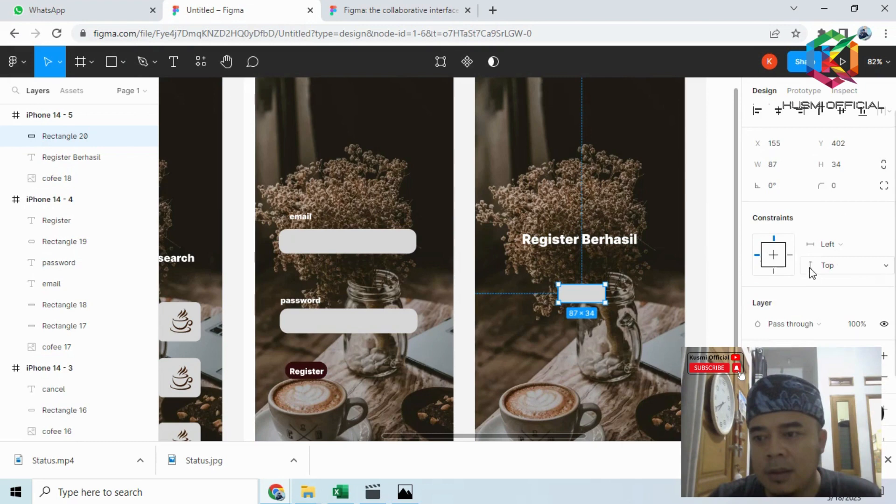
pyautogui.click(843, 196)
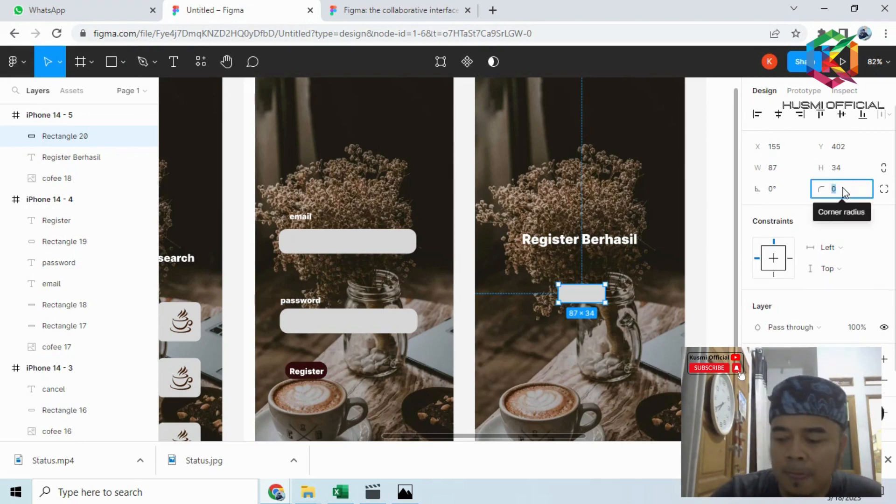
pyautogui.write('10')
pyautogui.press('Return')
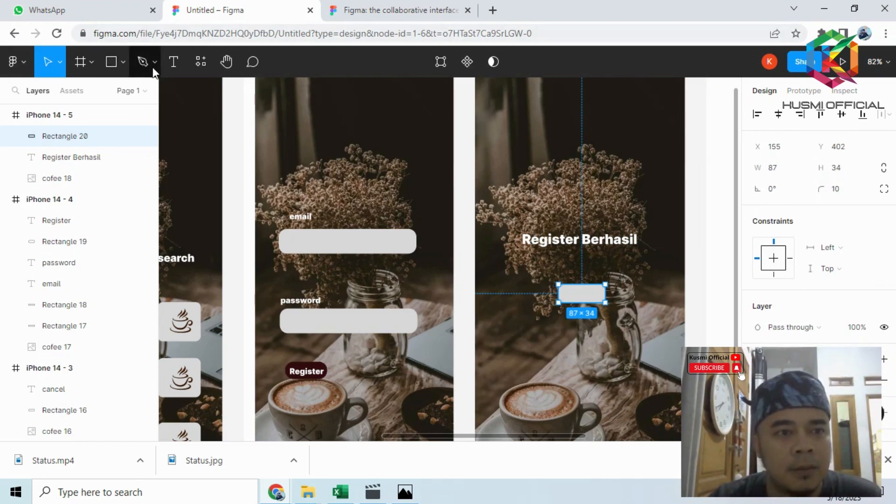
# - Add the text "OK" and centre it on the small button below "Register Berhasil"
pyautogui.click(182, 69)
pyautogui.click(569, 294)
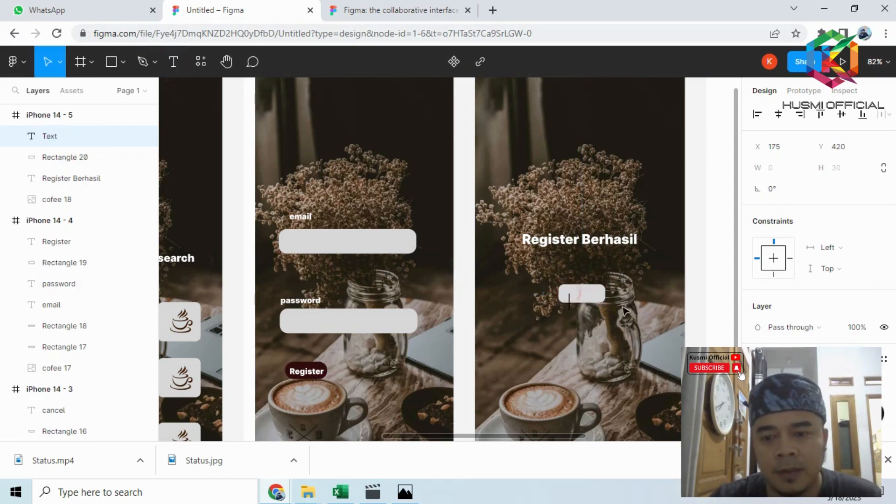
pyautogui.write('OK')
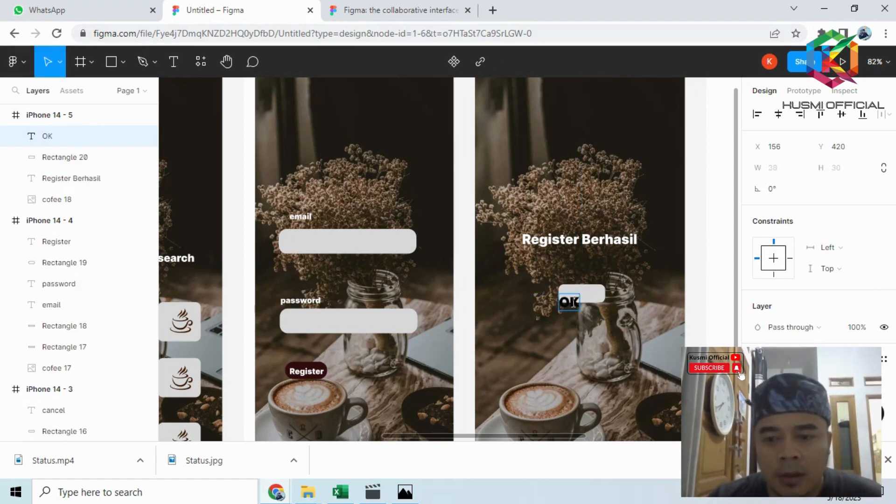
pyautogui.press('Escape')
pyautogui.moveTo(570, 301); pyautogui.dragTo(581, 295)
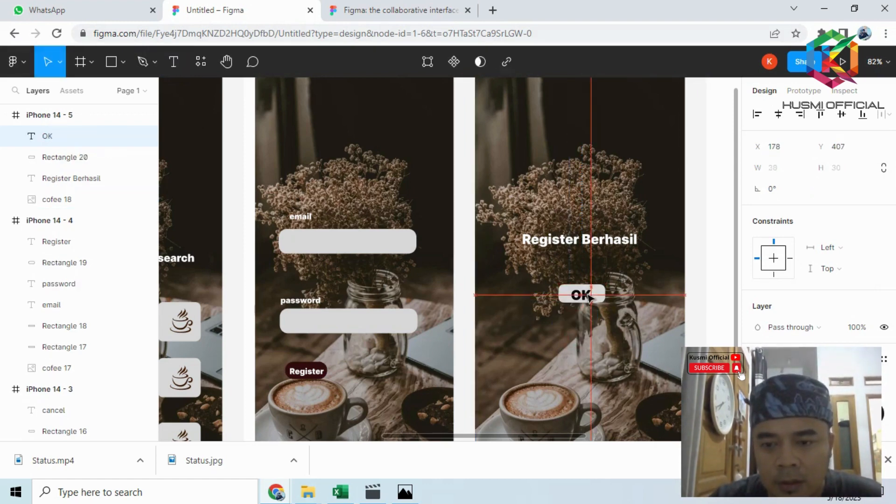
pyautogui.click(605, 328)
# - Compare the fifth screen with the figma.PNG reference in Photos and return to Figma
pyautogui.click(405, 492)
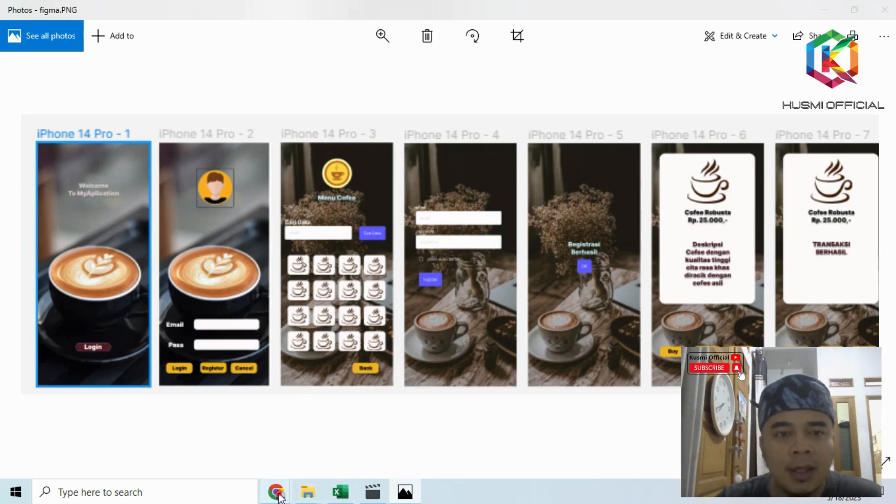
pyautogui.moveTo(279, 494)
pyautogui.click(256, 438)
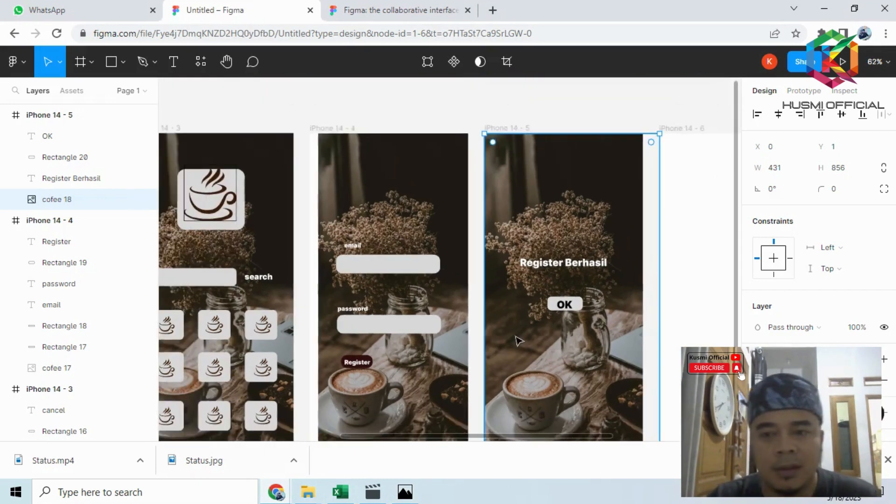
# - Place the coffee-and-flowers cofee image over the empty iPhone 14 - 6 frame as its background, about 408 × 858
pyautogui.keyDown('ctrl'); pyautogui.scroll(-1, 519, 341); pyautogui.keyUp('ctrl')
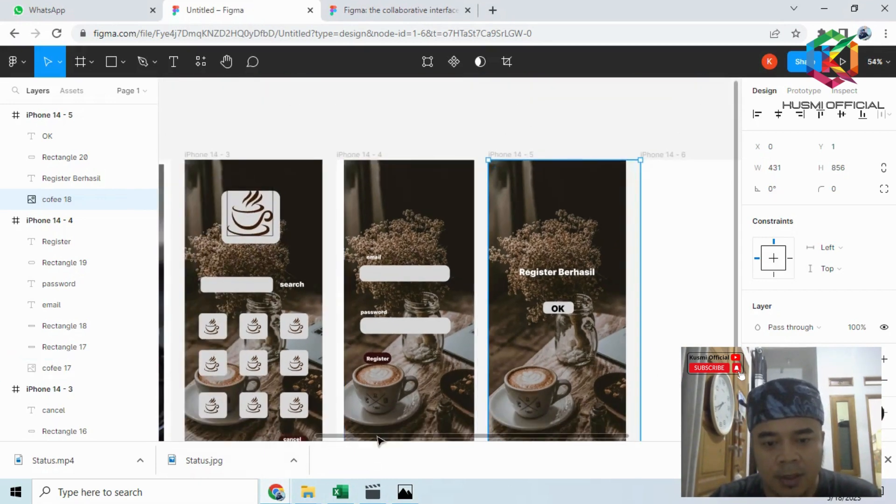
pyautogui.moveTo(378, 436); pyautogui.dragTo(499, 437)
pyautogui.click(494, 292)
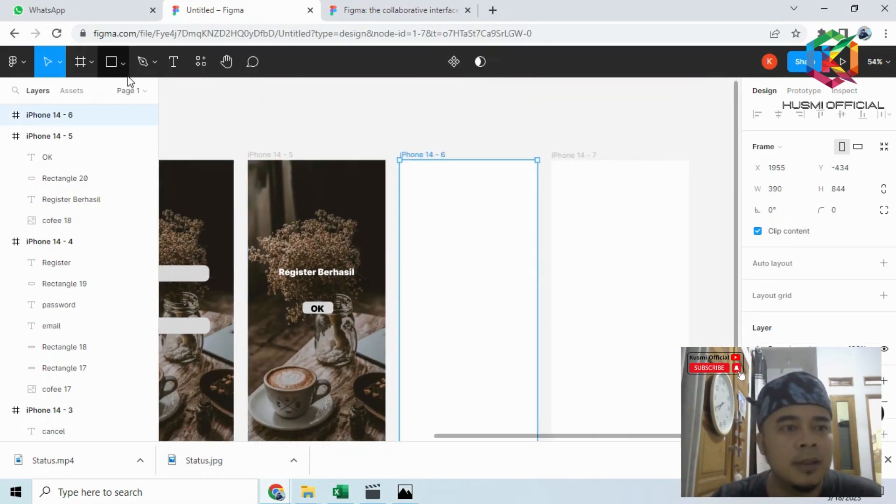
pyautogui.click(122, 62)
pyautogui.click(119, 192)
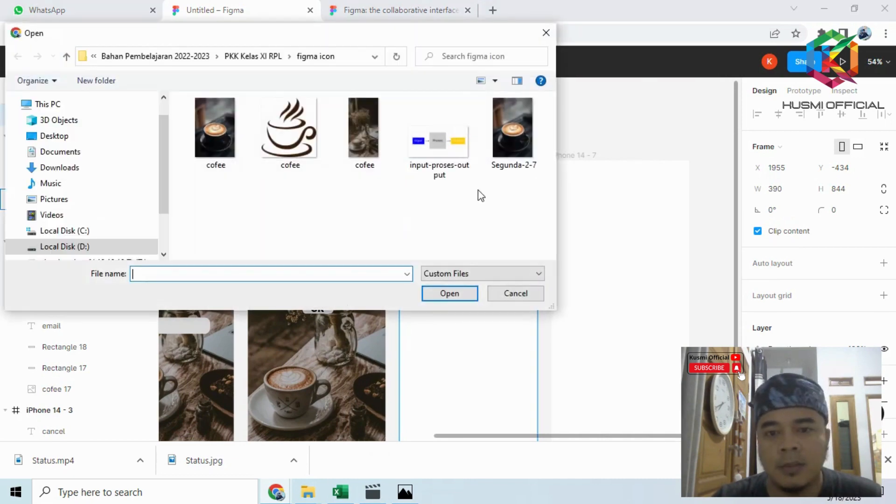
pyautogui.click(364, 133)
pyautogui.click(440, 292)
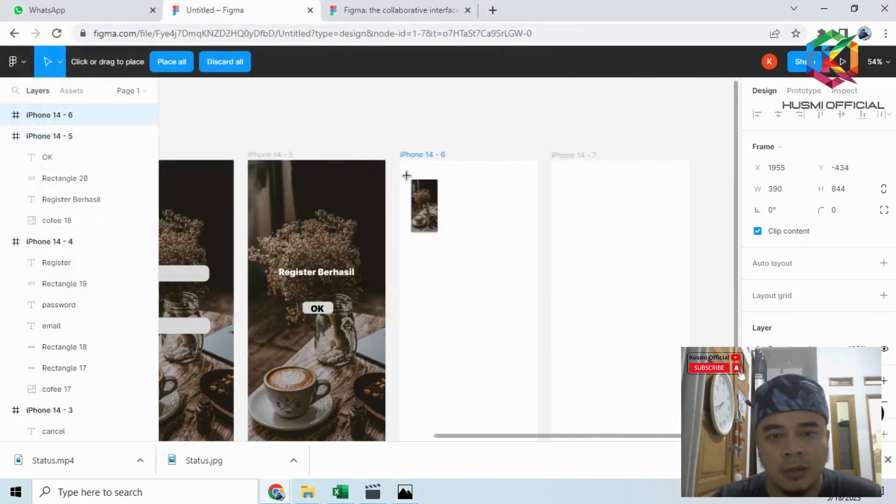
pyautogui.moveTo(400, 160); pyautogui.dragTo(540, 336)
pyautogui.moveTo(494, 252); pyautogui.dragTo(496, 252)
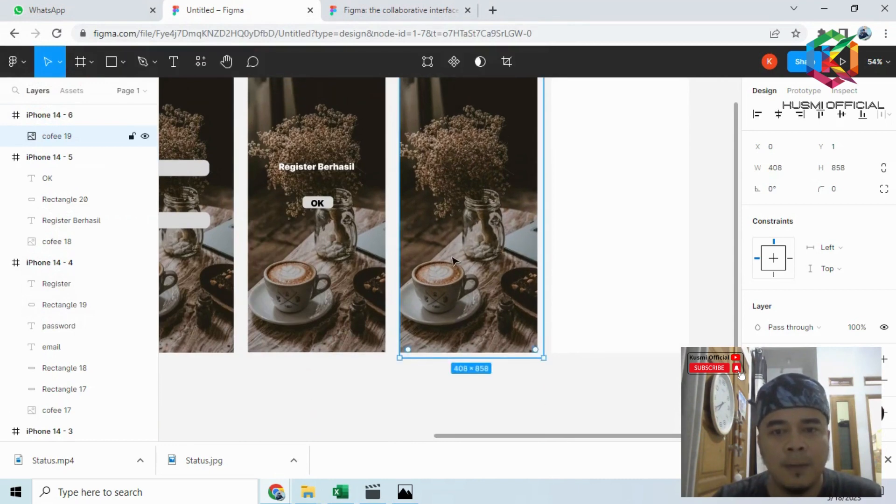
# - Draw a card rectangle of about 293 × 431 on the upper part of the iPhone 14 - 6 screen with corner radius 20
pyautogui.scroll(4, 453, 260)
pyautogui.click(123, 62)
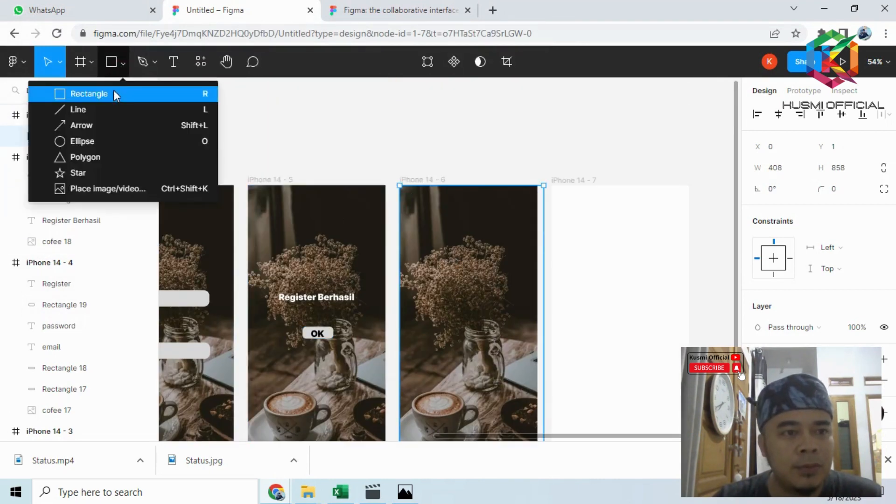
pyautogui.click(114, 94)
pyautogui.moveTo(419, 211); pyautogui.dragTo(514, 322)
pyautogui.scroll(-2, 826, 243)
pyautogui.scroll(1, 840, 200)
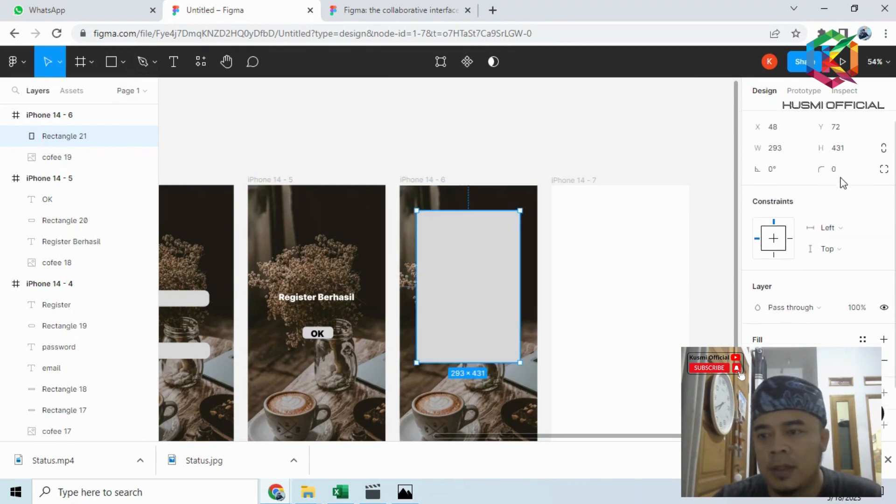
pyautogui.click(837, 170)
pyautogui.write('20')
pyautogui.press('Return')
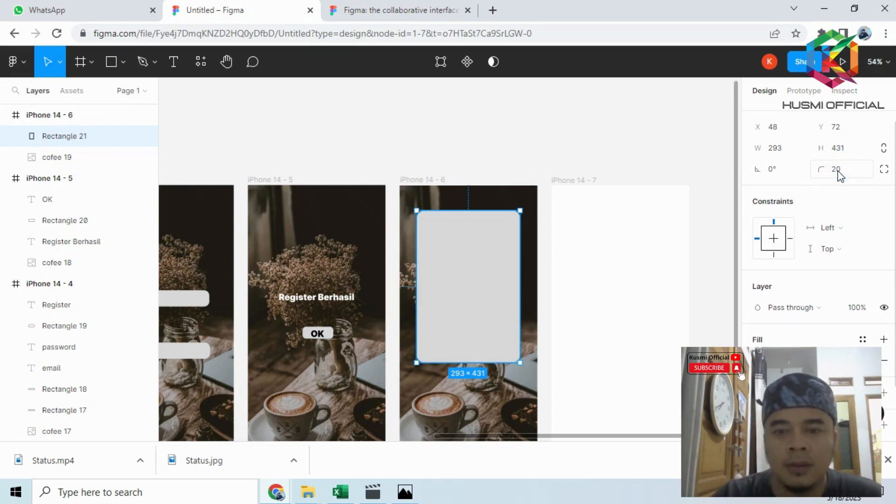
# - Change the fill of the rounded card on the iPhone 14 - 6 screen from grey to near-white
pyautogui.scroll(-2, 832, 233)
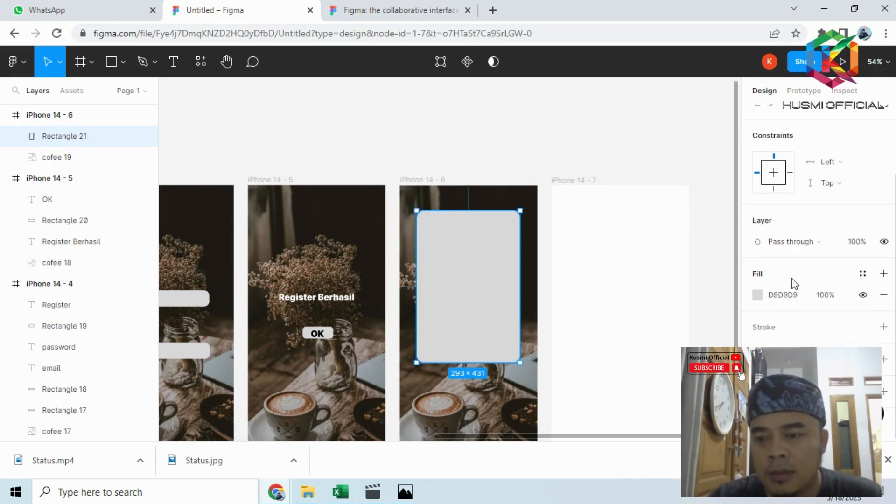
pyautogui.click(758, 296)
pyautogui.moveTo(640, 210); pyautogui.dragTo(587, 110)
pyautogui.click(456, 127)
pyautogui.click(460, 281)
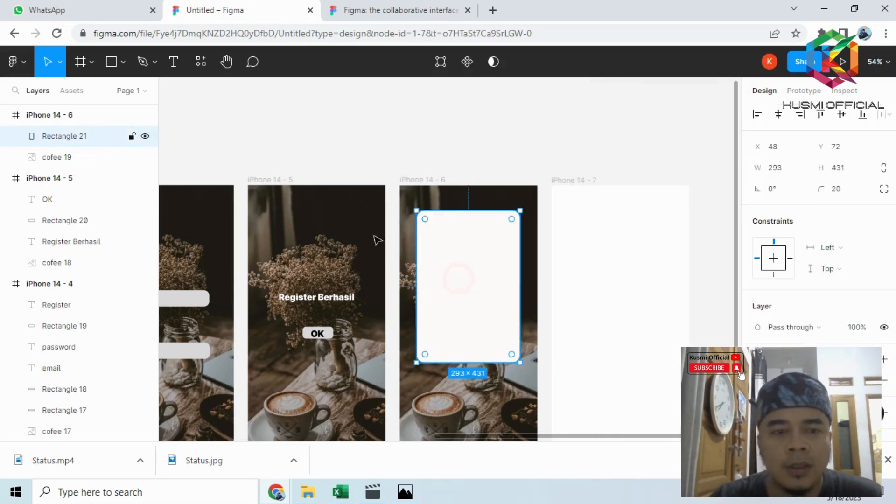
pyautogui.click(218, 126)
# - Place the coffee cup logo image near the top of the white card on iPhone 14 - 6, about 103 × 114
pyautogui.click(122, 62)
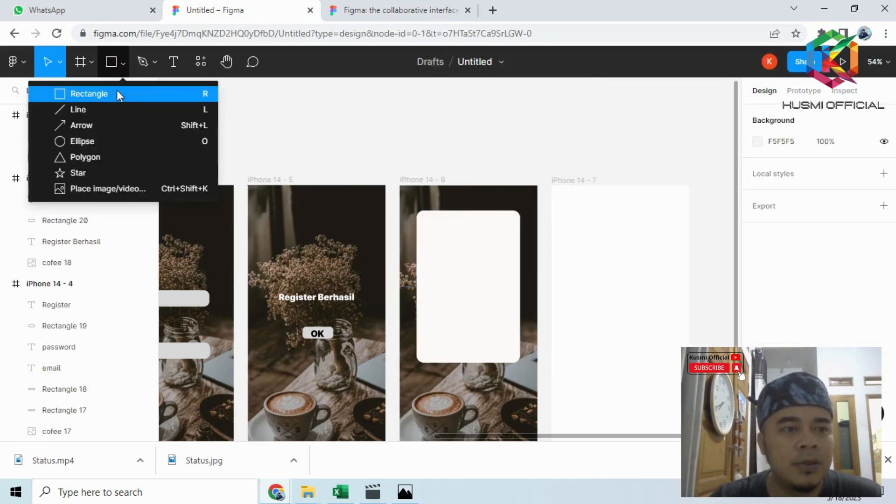
pyautogui.click(115, 188)
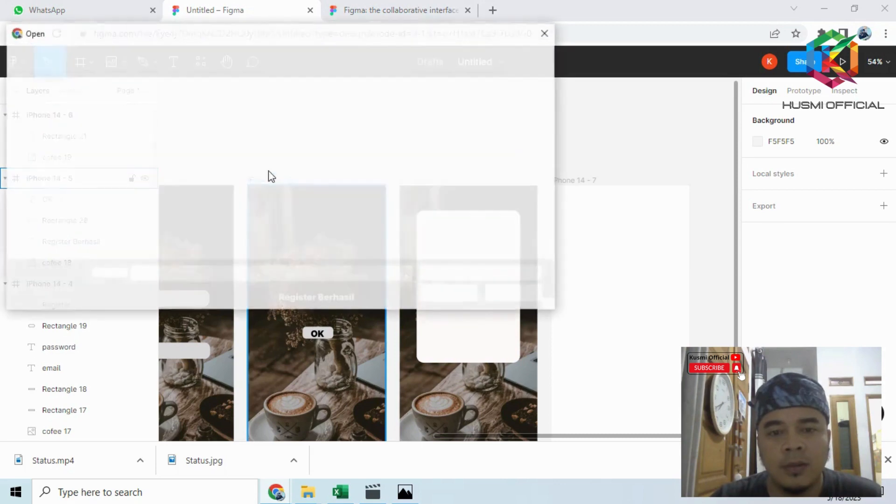
pyautogui.click(290, 133)
pyautogui.click(449, 294)
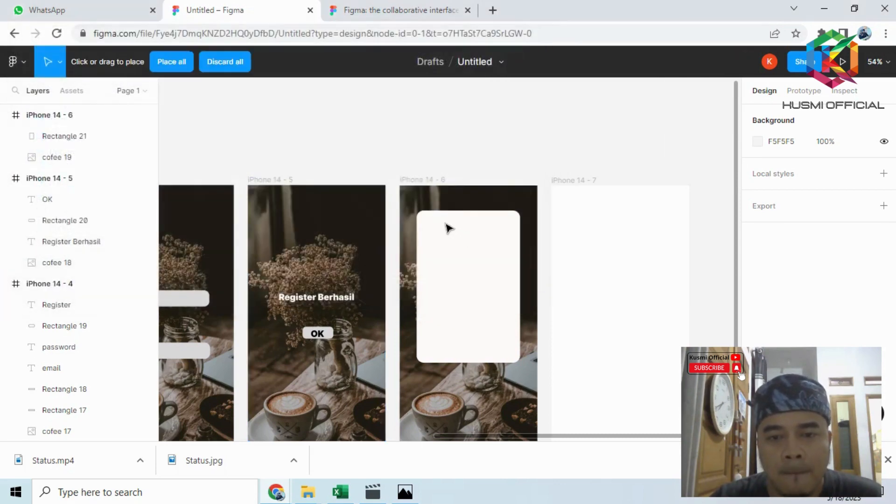
pyautogui.click(445, 224)
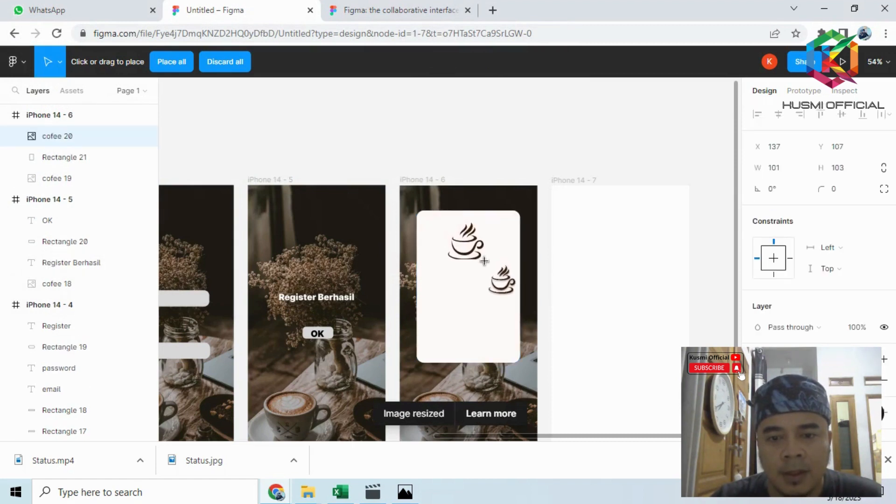
pyautogui.moveTo(483, 267); pyautogui.dragTo(484, 264)
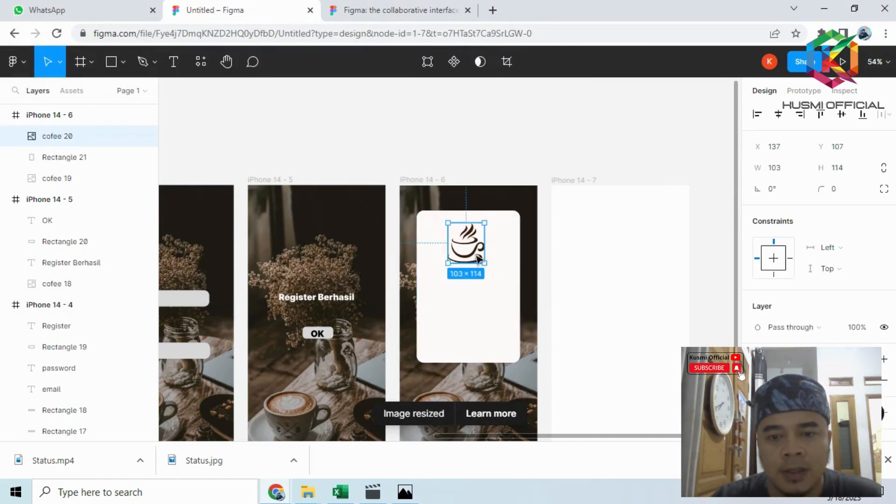
pyautogui.click(596, 246)
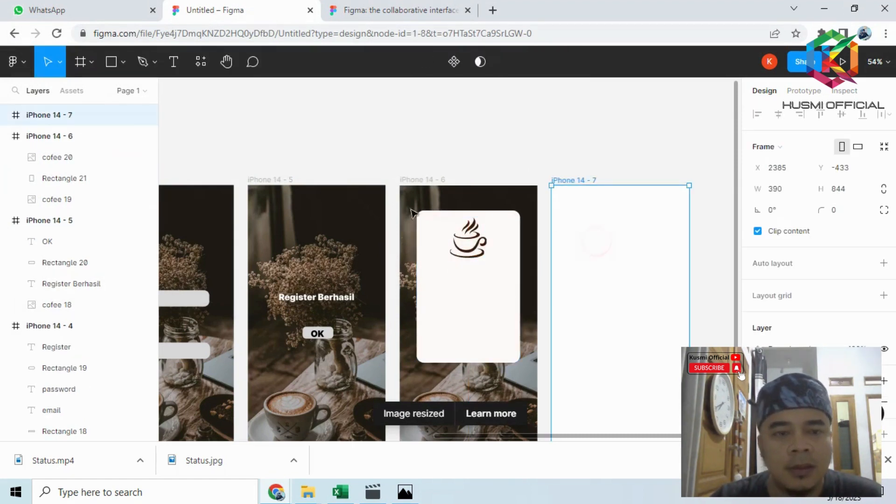
# - Add the text "Cofee Robusta" to the card on iPhone 14 - 6 and move it directly below the cup logo
pyautogui.click(176, 59)
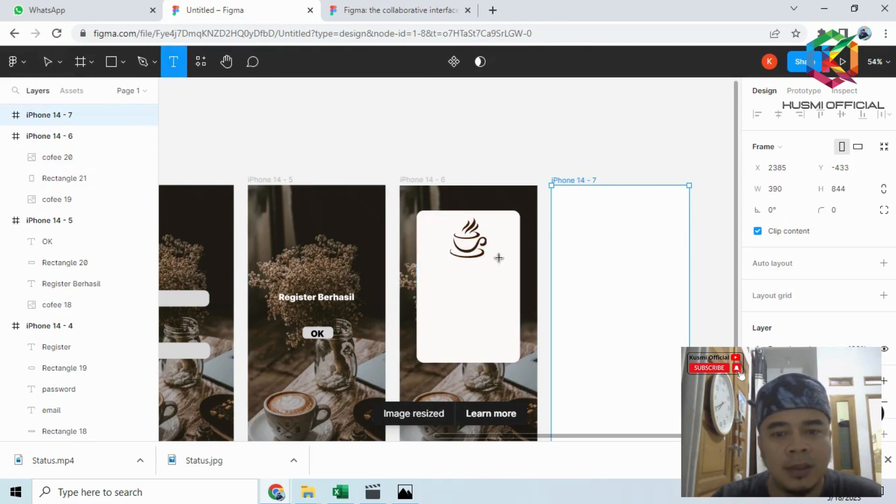
pyautogui.click(443, 280)
pyautogui.scroll(4, 508, 293)
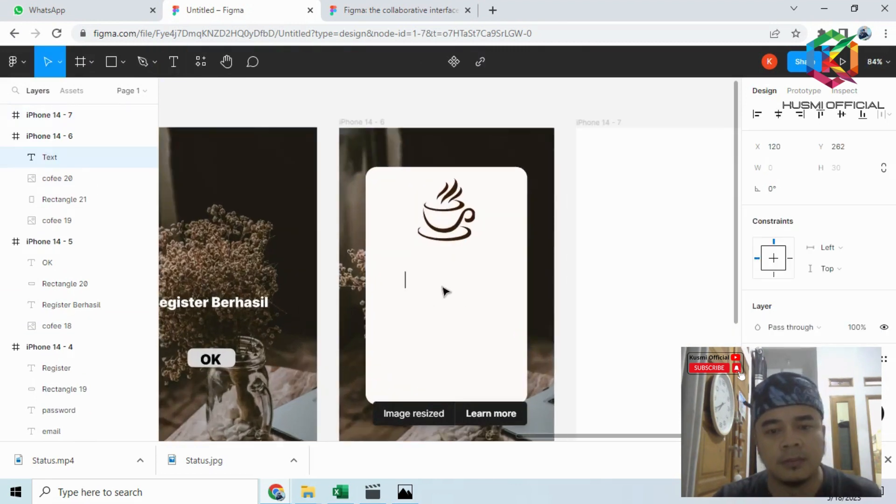
pyautogui.write('Cofee')
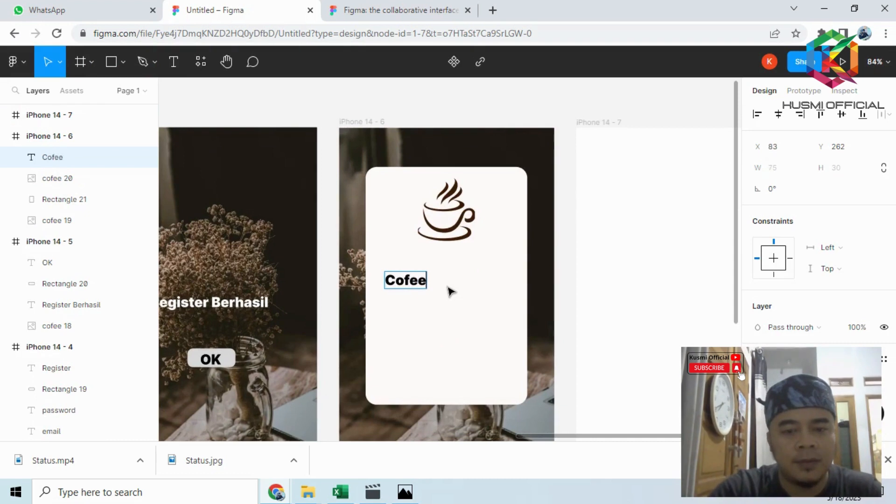
pyautogui.write(' Robusta')
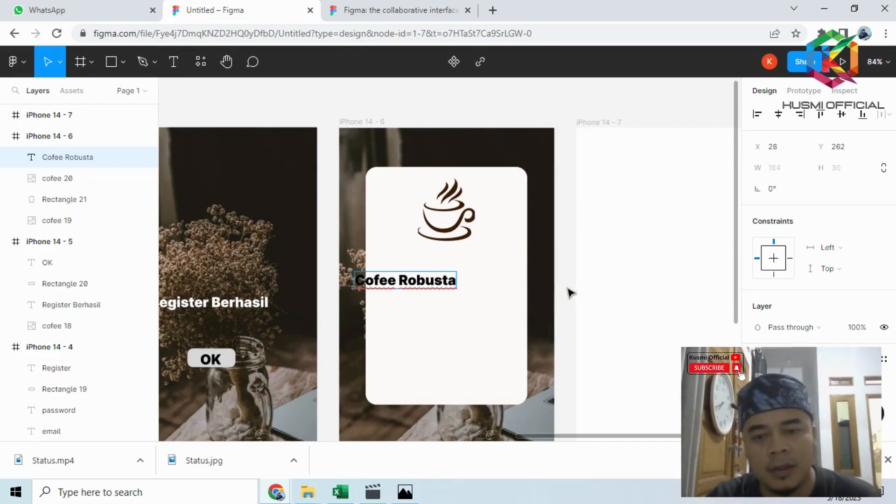
pyautogui.press('Escape')
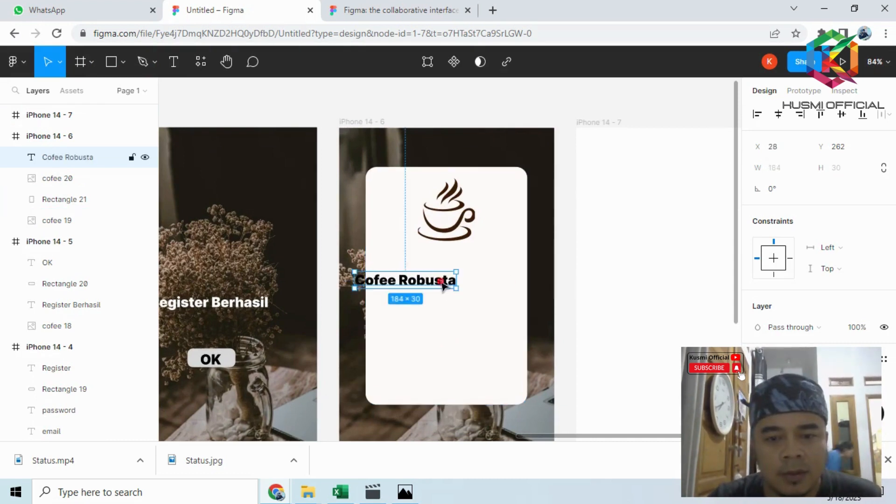
pyautogui.moveTo(456, 280); pyautogui.dragTo(493, 254)
# - Add the price "Rp. 25.000,-" as a second line under "Cofee Robusta" in the same text
pyautogui.doubleClick(493, 256)
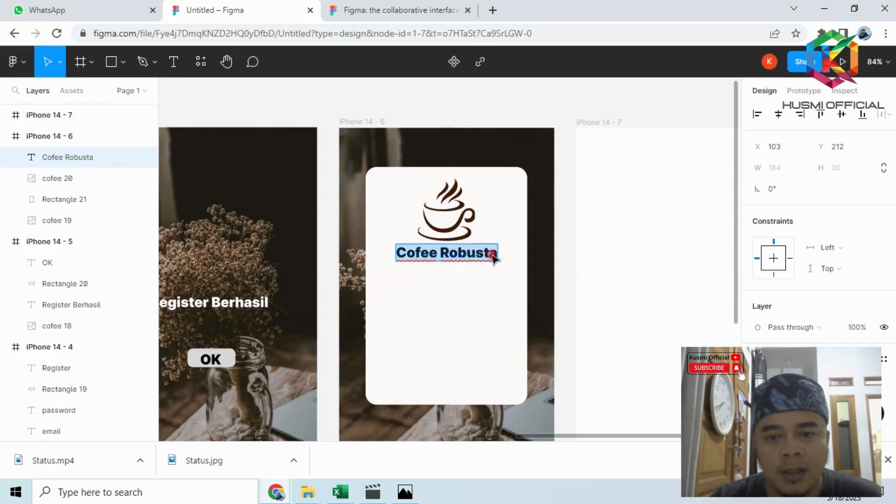
pyautogui.press('Escape')
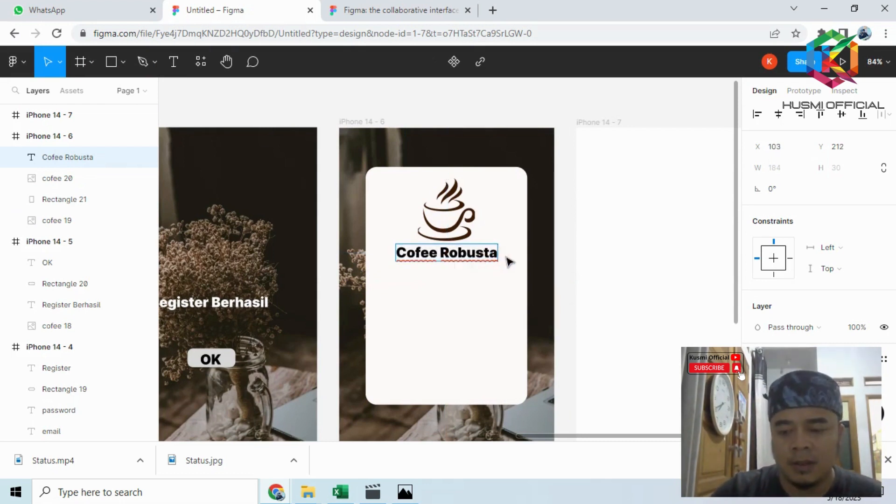
pyautogui.press('Return')
pyautogui.write('R')
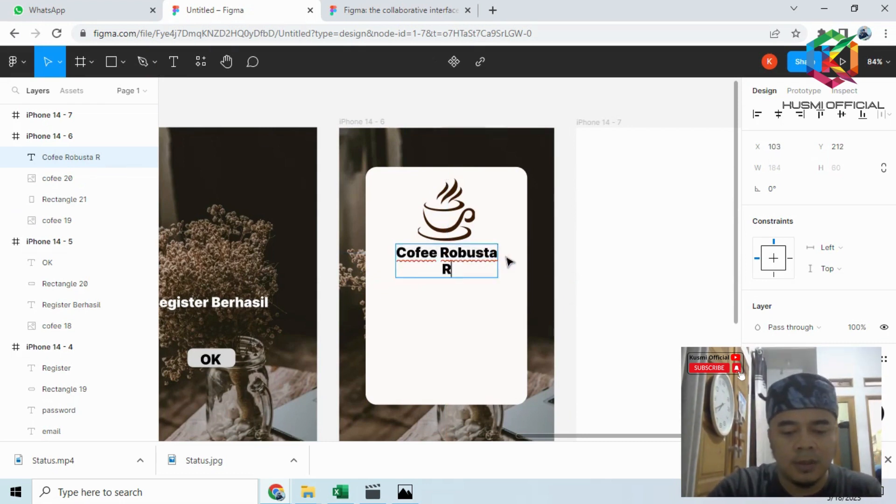
pyautogui.write('p. 25.')
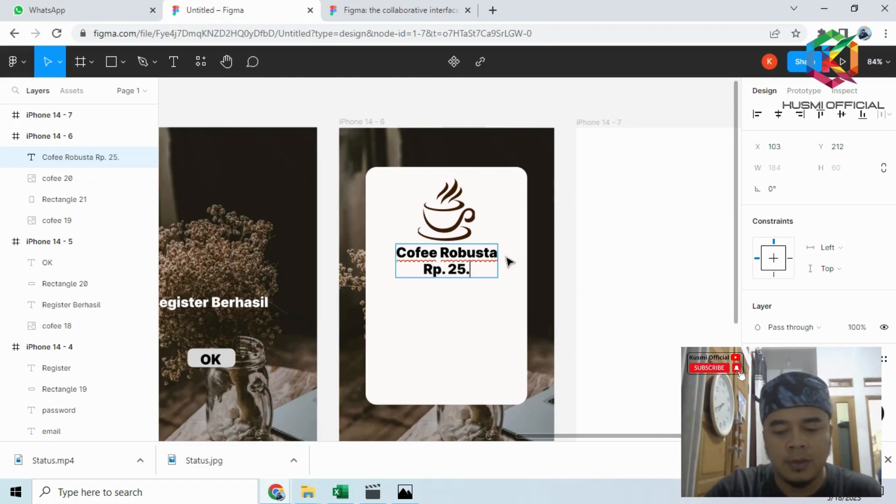
pyautogui.write('000')
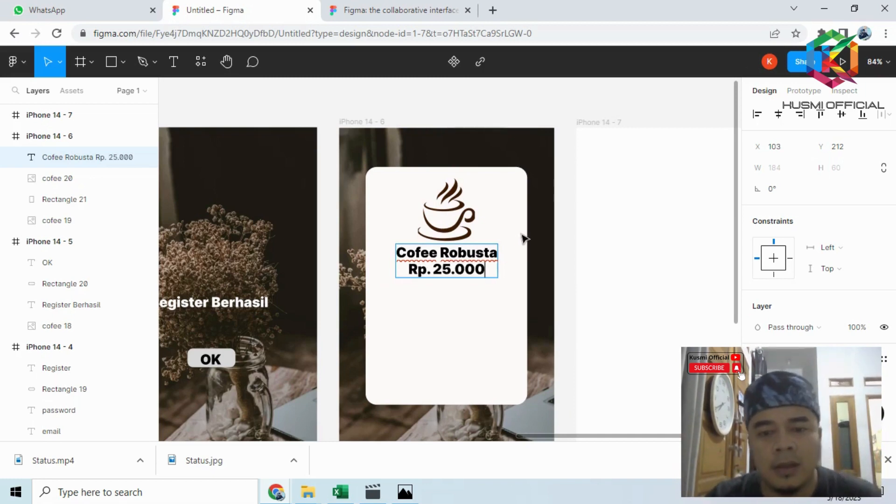
pyautogui.press('Escape')
pyautogui.write(',-')
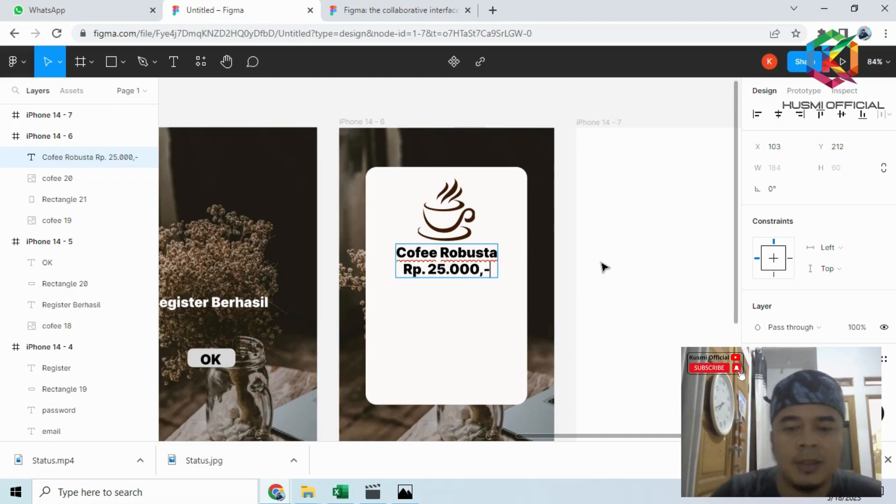
# - Set the font size for new text below the price to 15
pyautogui.click(173, 62)
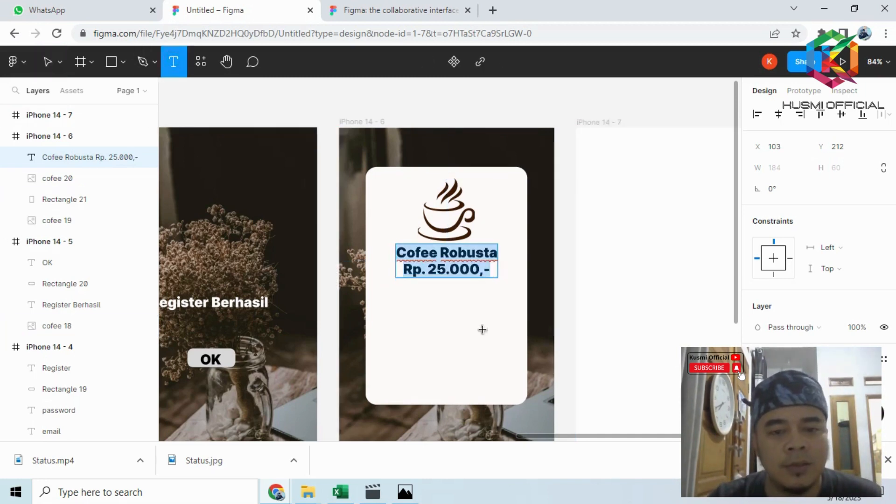
pyautogui.click(382, 304)
pyautogui.scroll(-4, 794, 308)
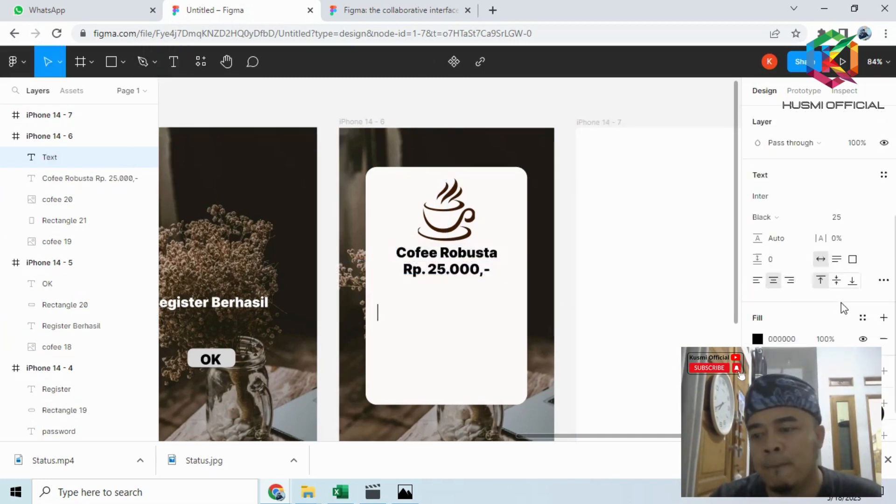
pyautogui.click(849, 208)
pyautogui.write('15')
pyautogui.press('Return')
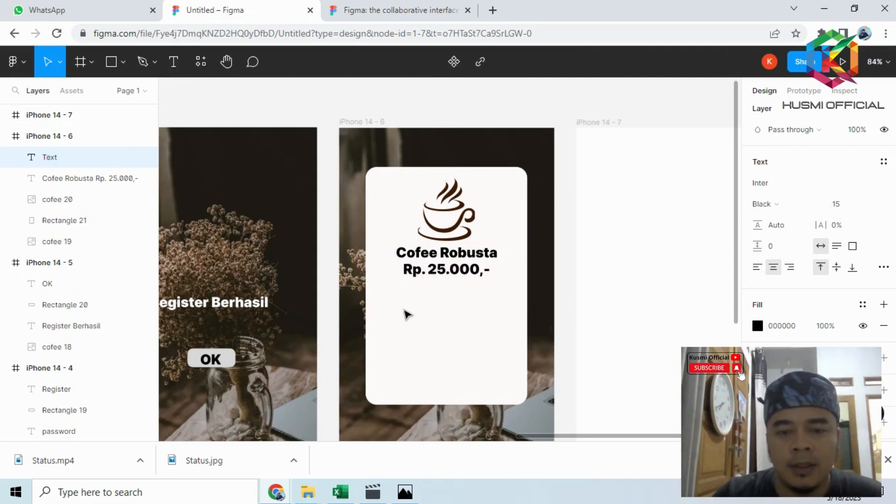
pyautogui.press('Escape')
# - Add the description text "Cofee dari bahan asli diracik oleh para ahli" below the price on the card
pyautogui.click(173, 62)
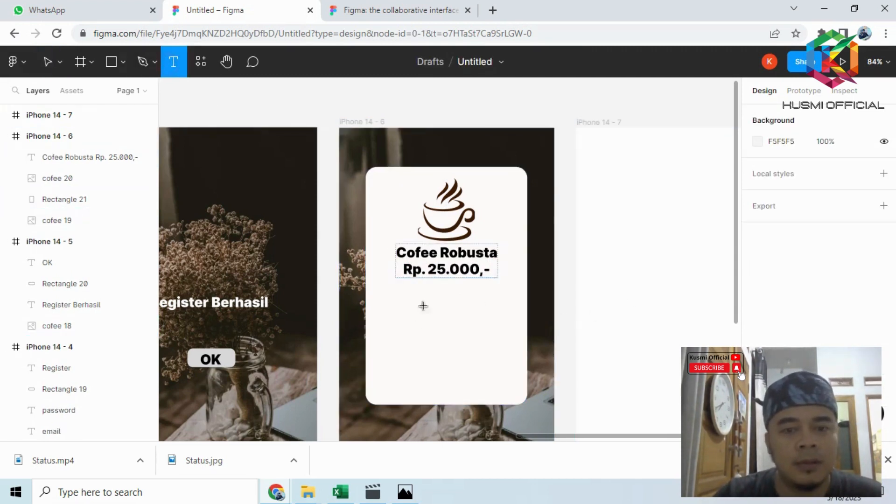
pyautogui.click(379, 294)
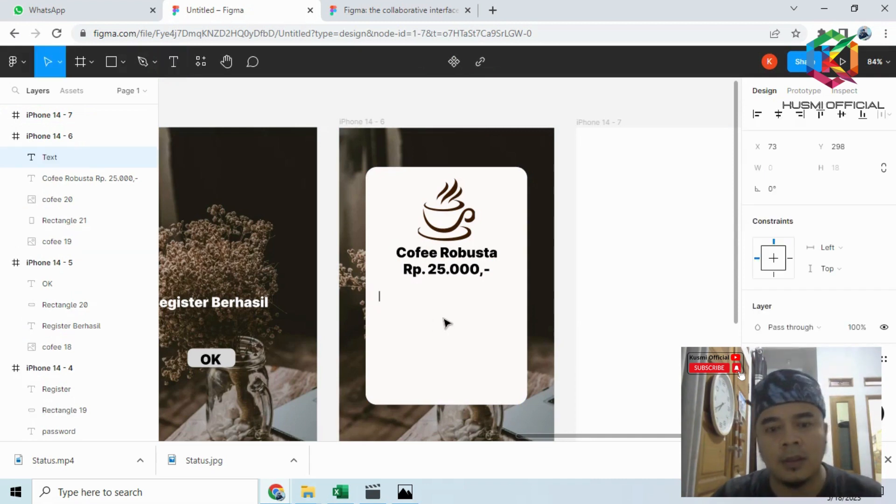
pyautogui.write('Cofe')
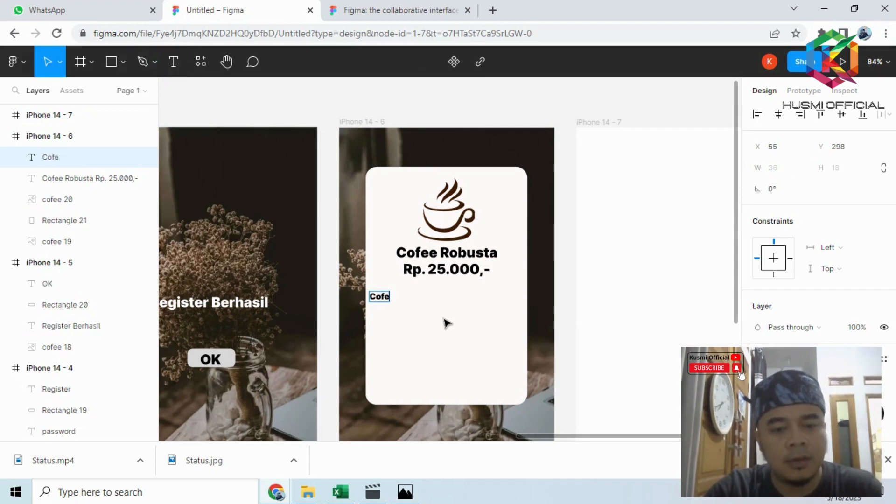
pyautogui.write('e dari bahan')
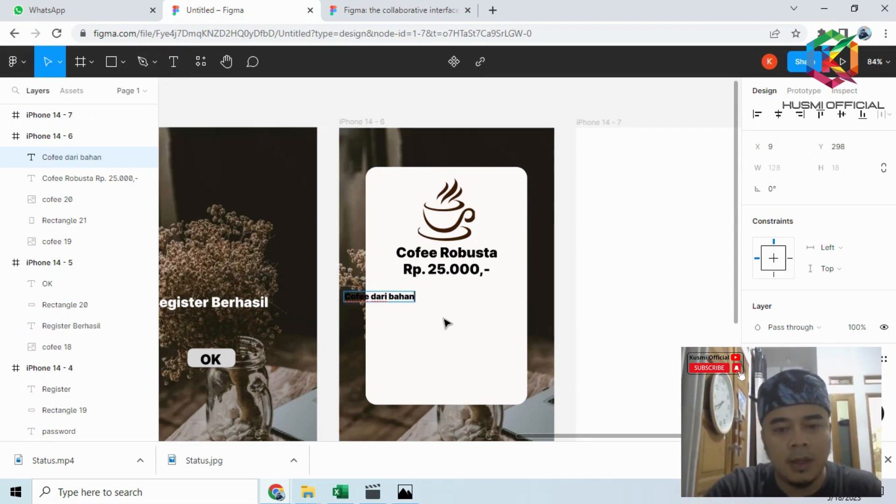
pyautogui.write(' asli')
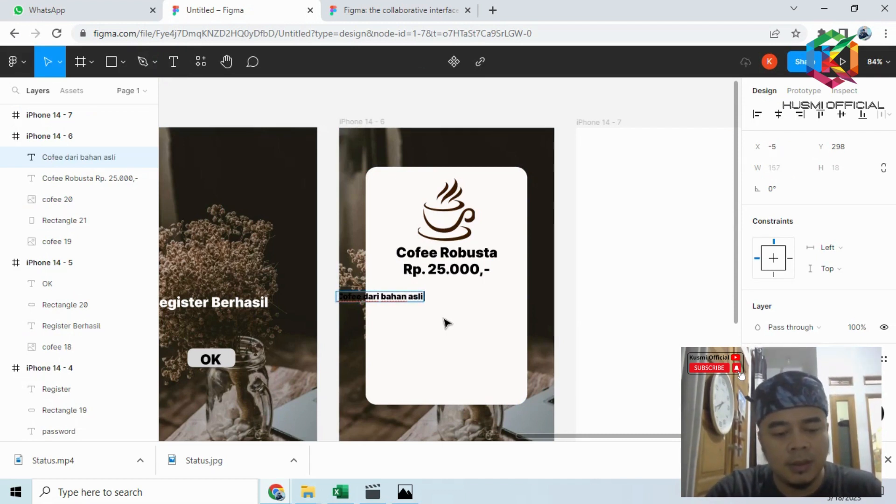
pyautogui.write(' diracik')
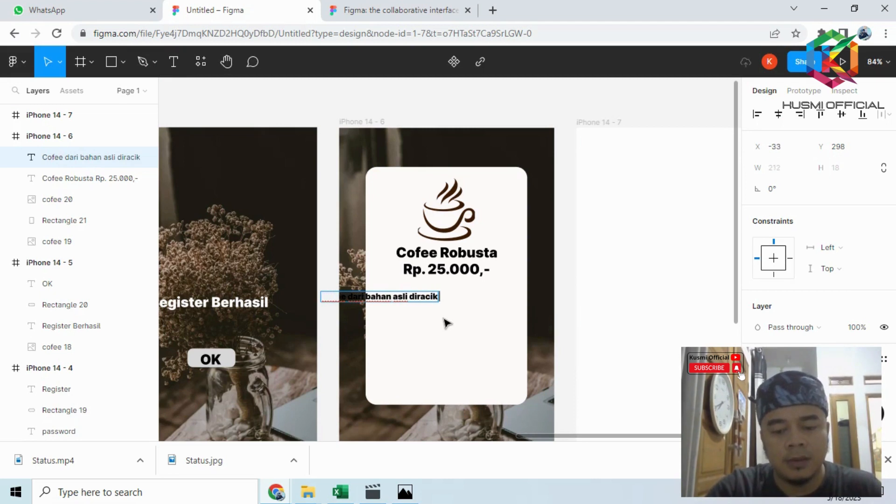
pyautogui.write(' oleh para')
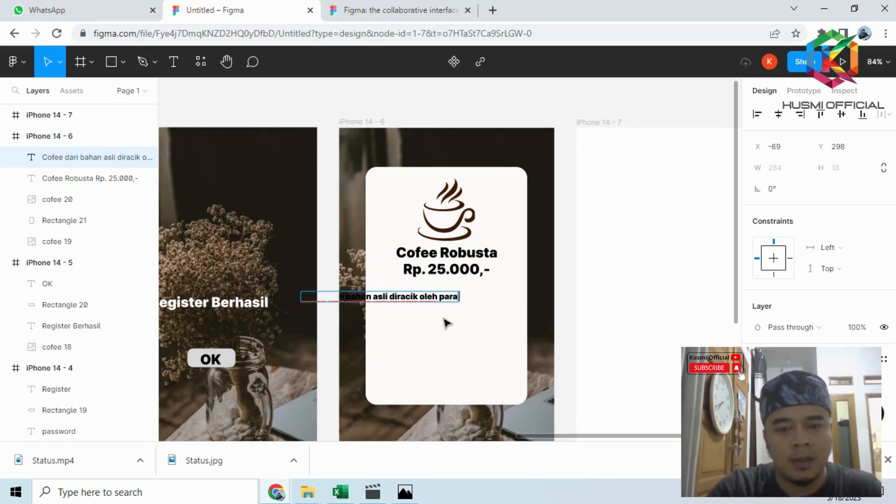
pyautogui.write(' ahli')
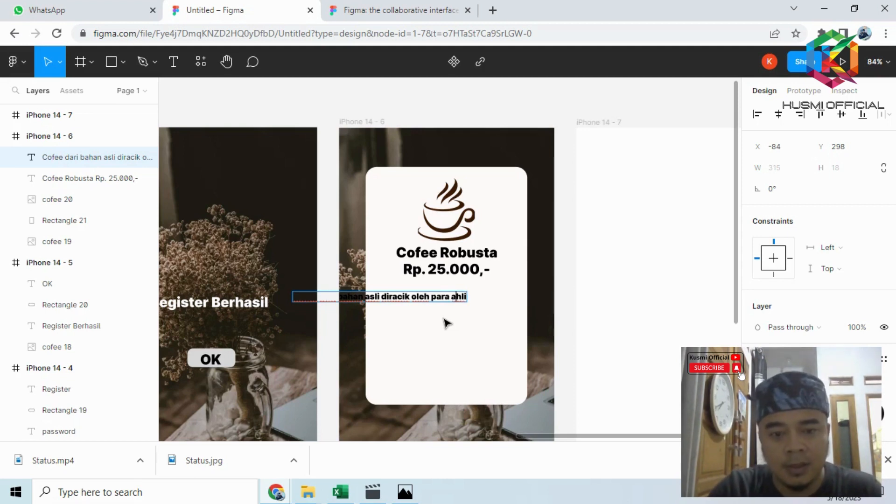
# - Break the description before "diracik", add a third line "dengan cita rasa tinggi", and move the text into the card's lower half
pyautogui.press('Return')
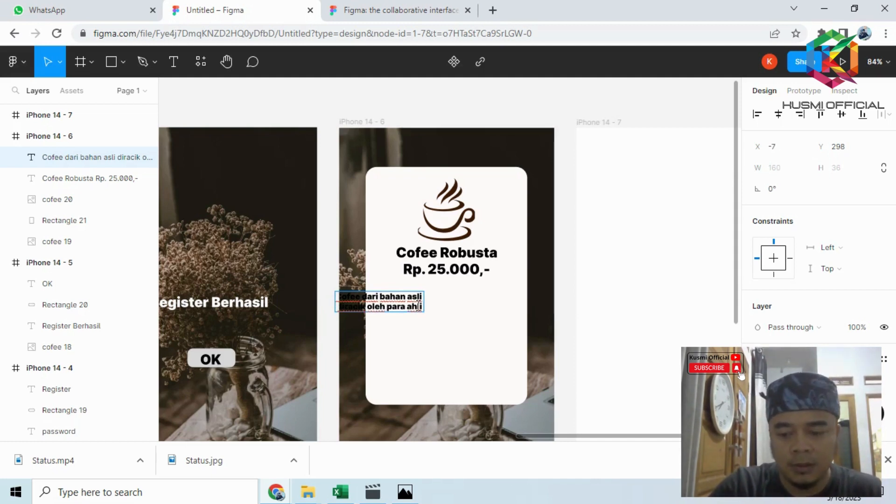
pyautogui.write('dengan c')
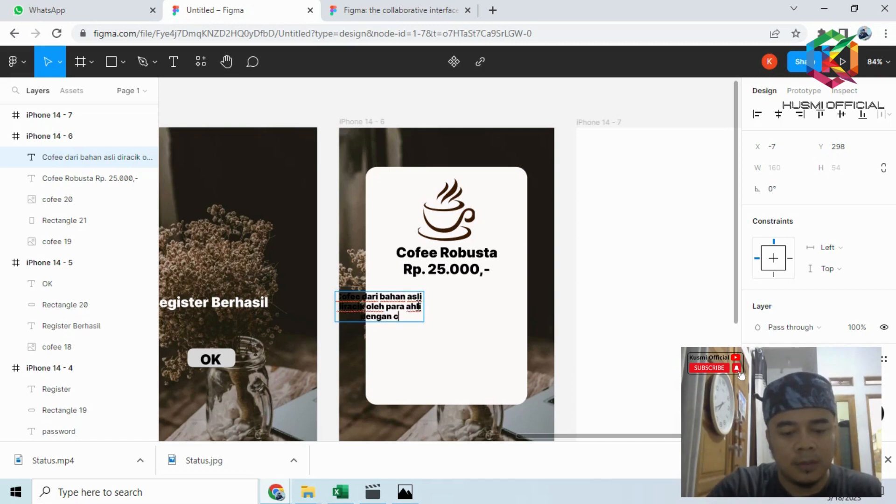
pyautogui.write('ita rasa')
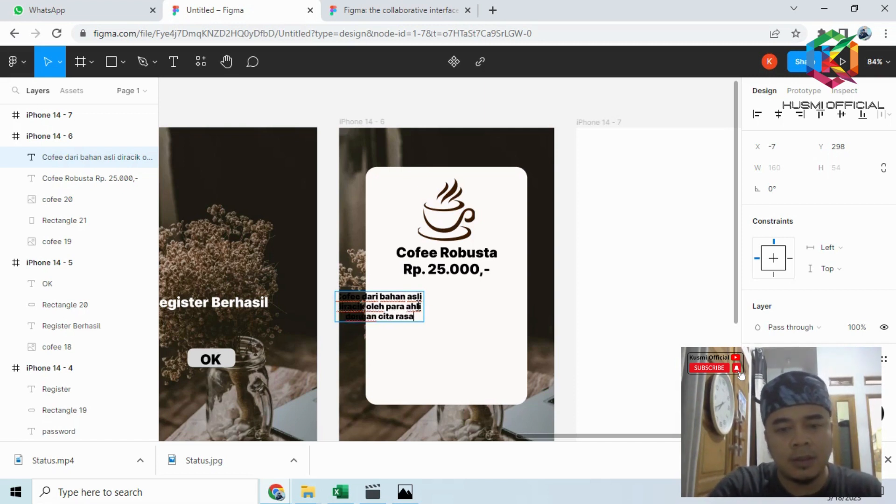
pyautogui.write(' tinggi')
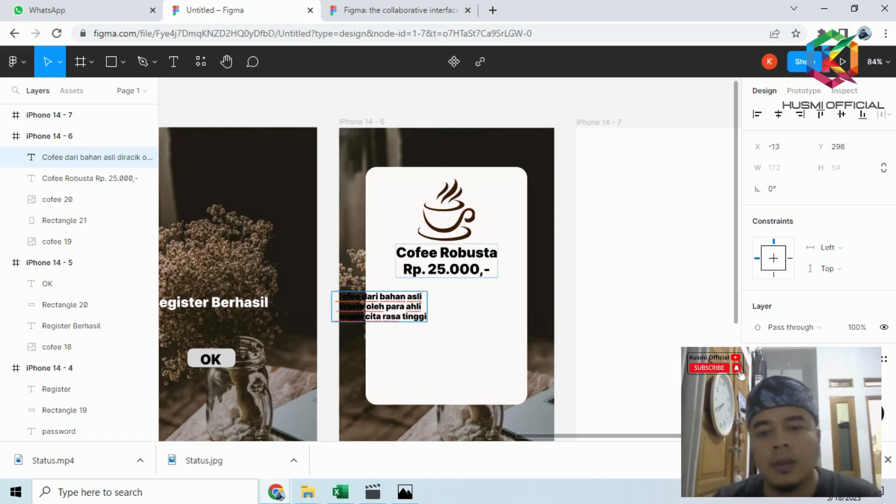
pyautogui.press('Escape')
pyautogui.moveTo(410, 311); pyautogui.dragTo(467, 331)
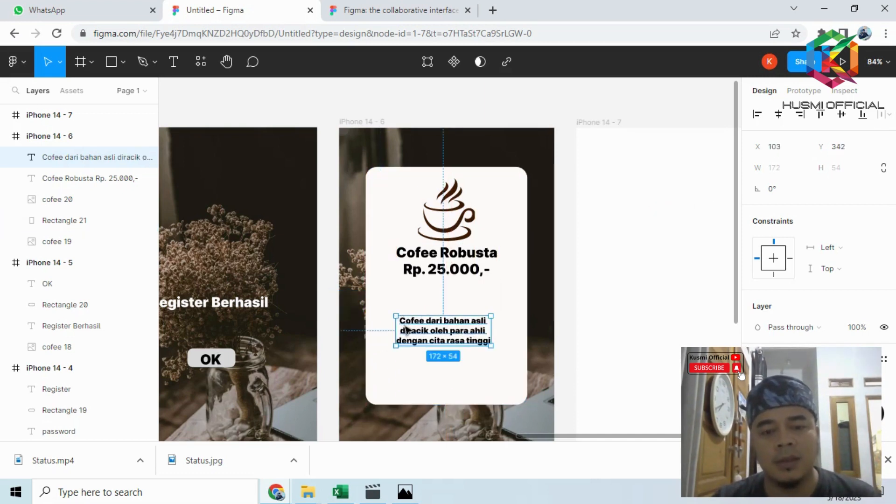
# - Insert the heading line "Deskripsi :" above the first line of the description text on the sixth screen's card
pyautogui.doubleClick(400, 321)
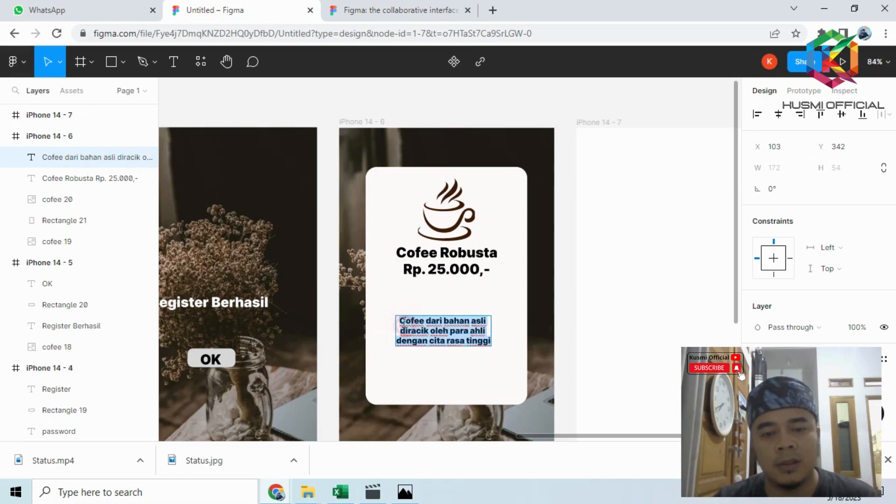
pyautogui.click(402, 320)
pyautogui.press('Return')
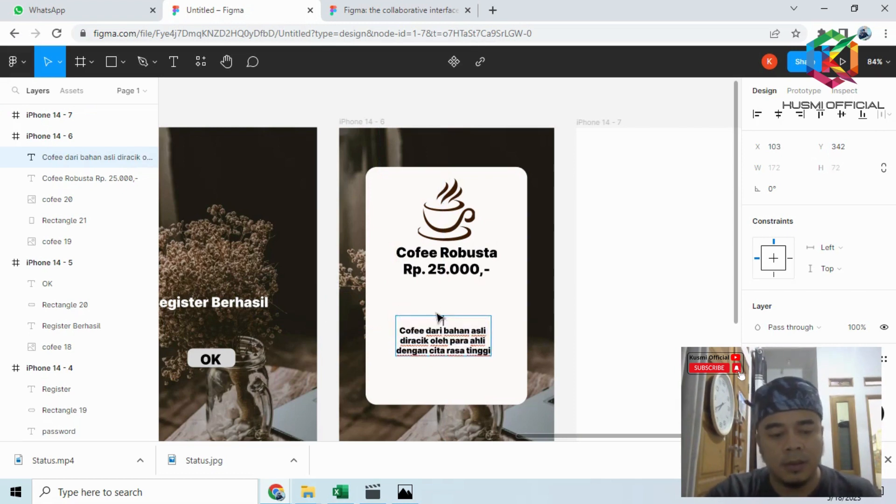
pyautogui.write('Deskri')
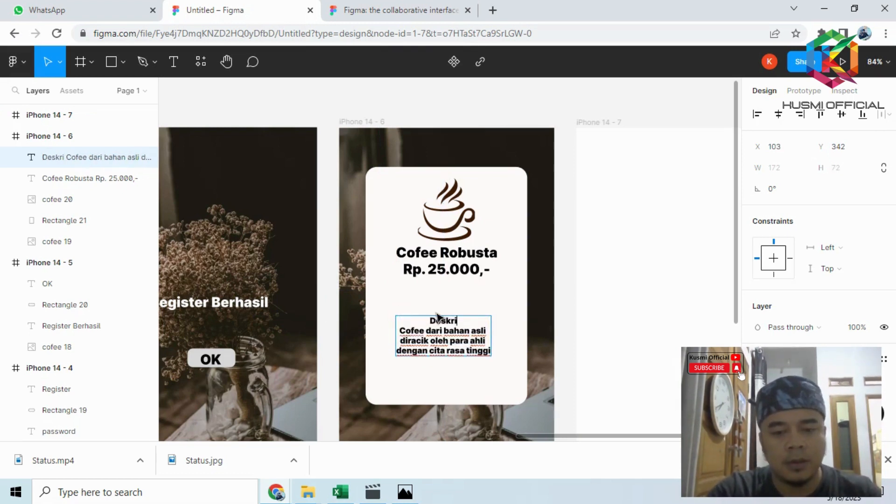
pyautogui.write('psi :')
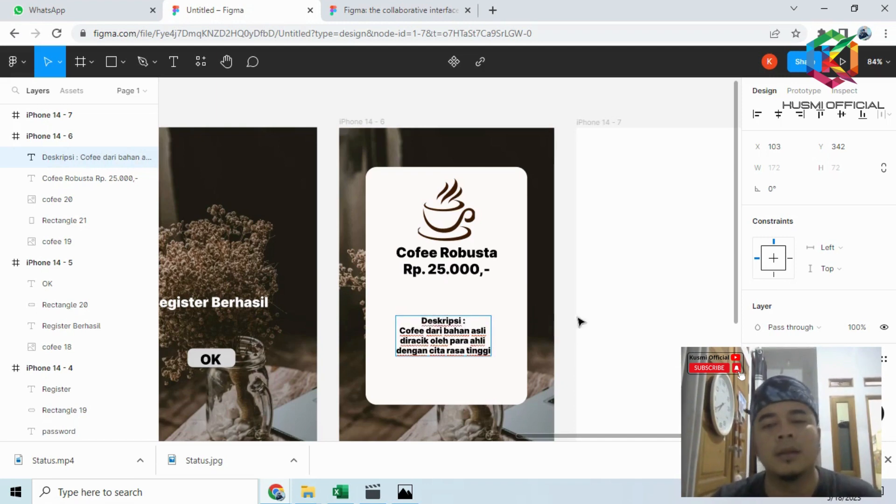
pyautogui.press('Escape')
pyautogui.click(514, 111)
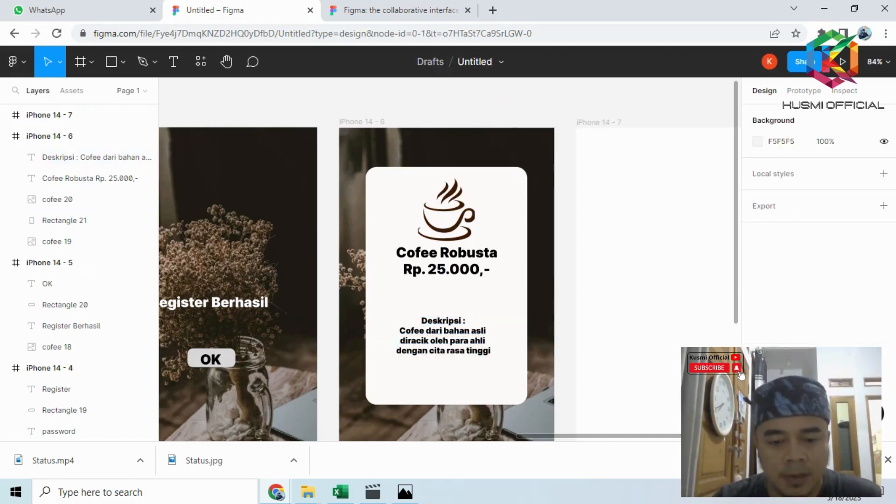
# - Check the figma.PNG reference and draw a button rectangle of about 81 × 29 below the card on the sixth screen
pyautogui.click(405, 492)
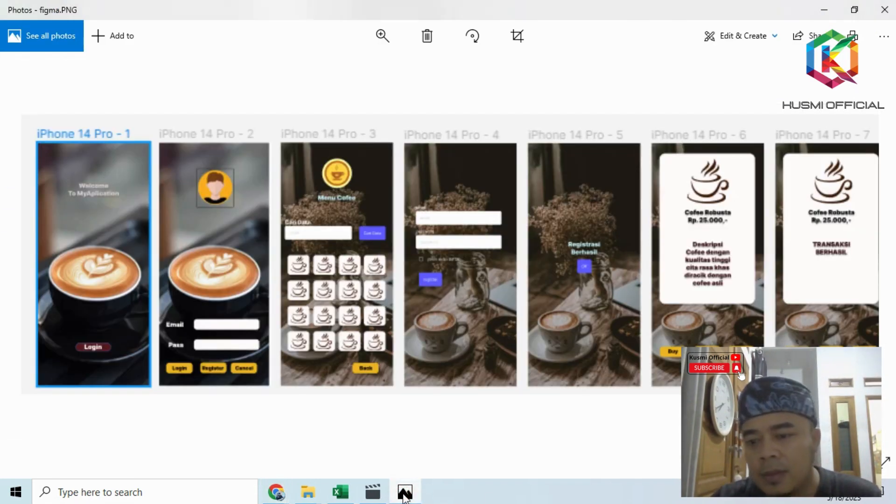
pyautogui.click(405, 493)
pyautogui.scroll(-5, 379, 328)
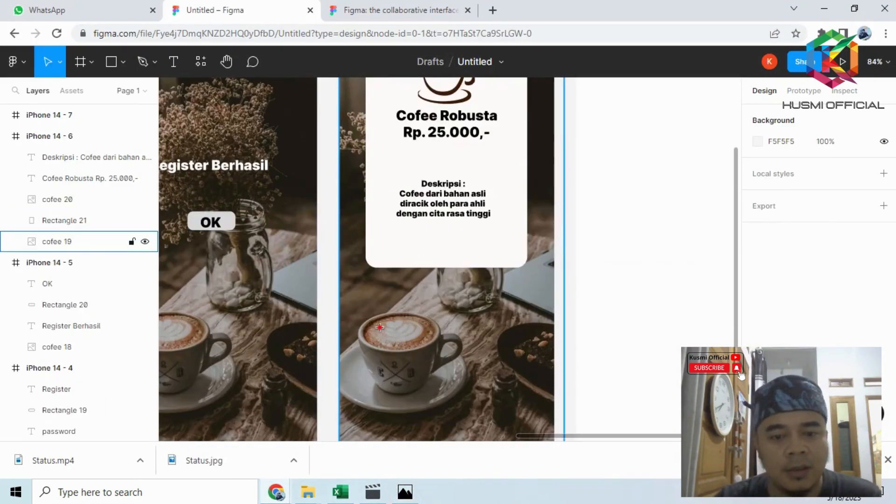
pyautogui.scroll(-1, 380, 327)
pyautogui.press('r')
pyautogui.moveTo(360, 351); pyautogui.dragTo(376, 361)
pyautogui.moveTo(404, 371); pyautogui.dragTo(408, 367)
# - Change the new button rectangle's fill to dark yellow B9A708
pyautogui.click(758, 295)
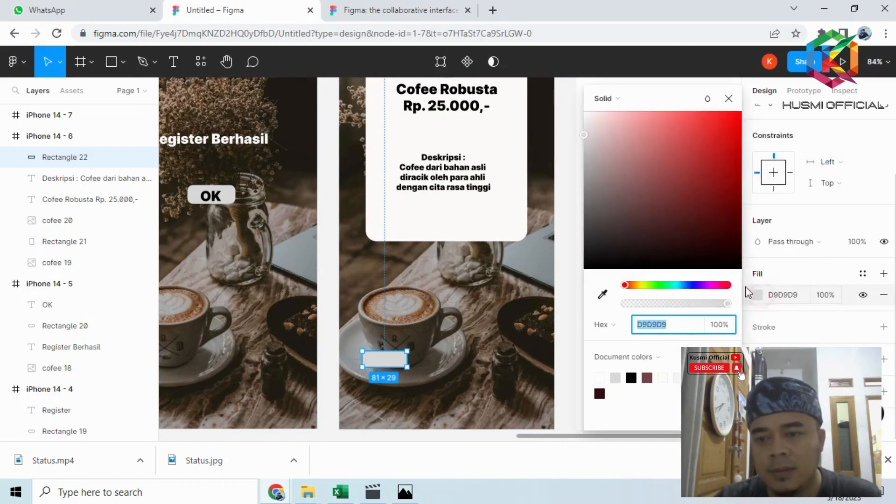
pyautogui.moveTo(659, 287); pyautogui.dragTo(640, 286)
pyautogui.moveTo(689, 183)
pyautogui.mouseDown()
pyautogui.moveTo(715, 156)
pyautogui.moveTo(735, 159)
pyautogui.mouseUp()
pyautogui.click(434, 342)
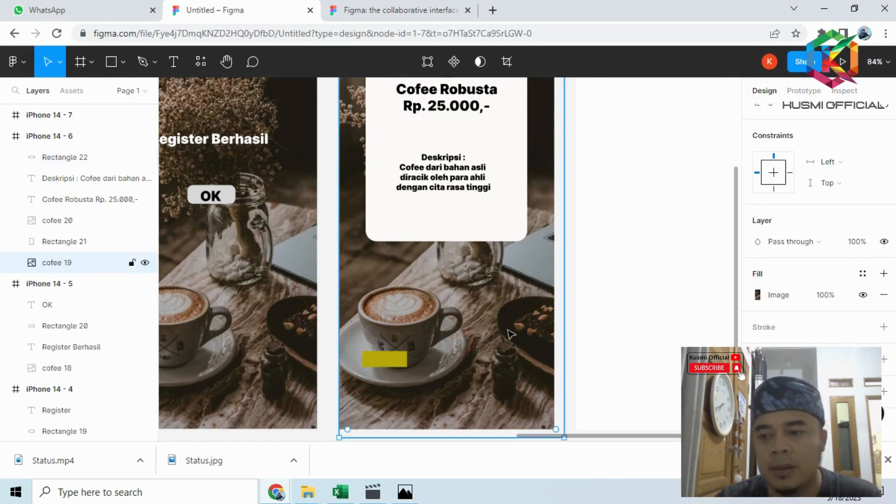
# - Round the yellow button rectangle's corners with a radius of 15
pyautogui.click(382, 361)
pyautogui.scroll(2, 845, 210)
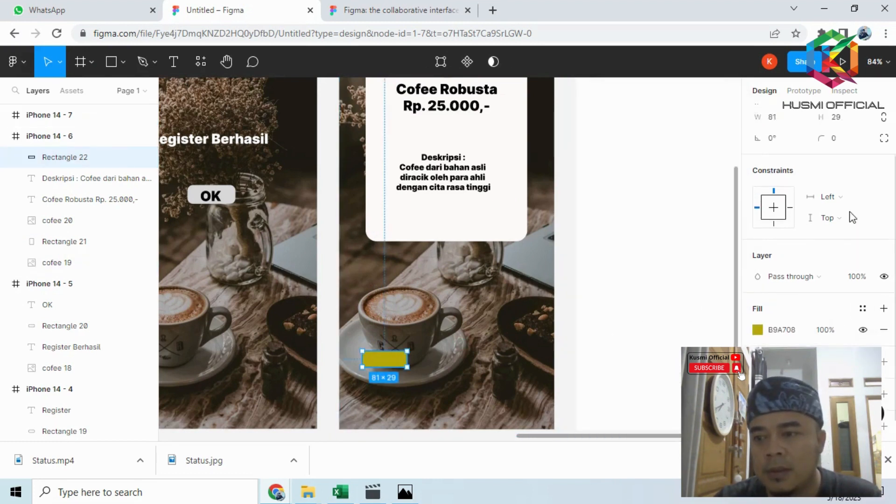
pyautogui.click(841, 189)
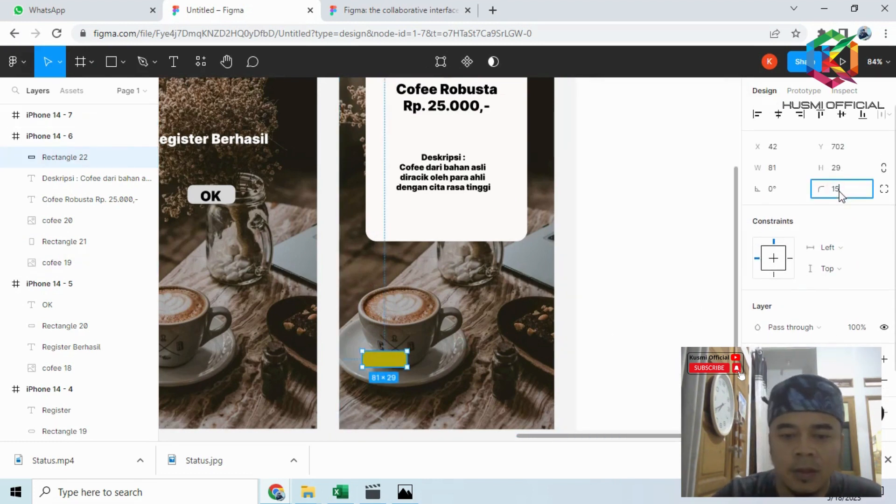
pyautogui.write('15')
pyautogui.press('Return')
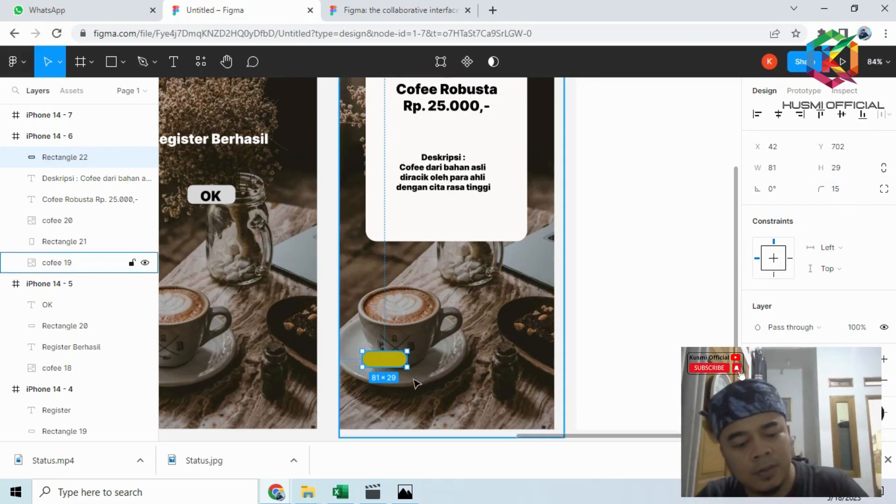
# - Make two copies of the yellow button and place them beside the original to form a row of three
pyautogui.hotkey('ctrl', 'd')
pyautogui.moveTo(393, 359); pyautogui.dragTo(460, 361)
pyautogui.hotkey('ctrl', 'v')
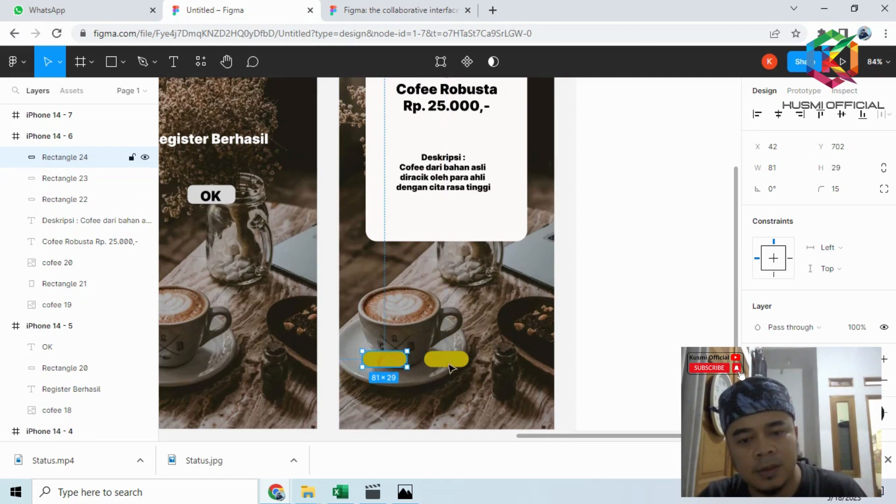
pyautogui.moveTo(391, 364); pyautogui.dragTo(520, 364)
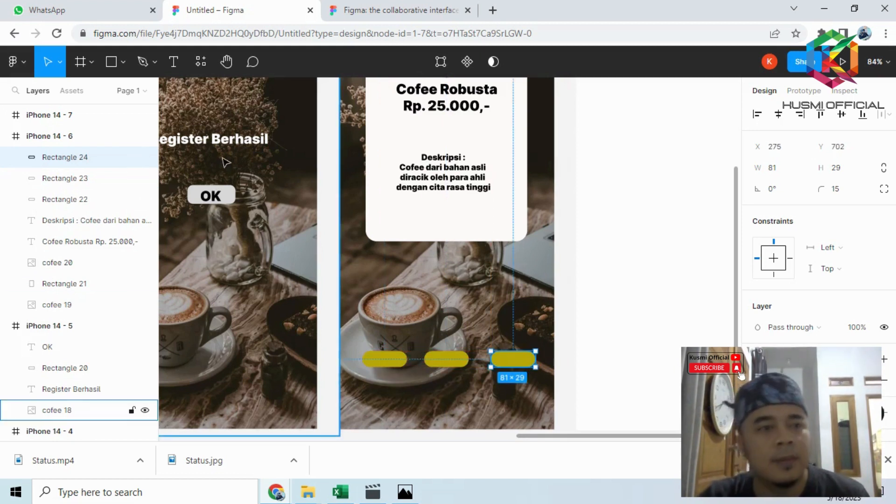
# - Add the text "Buy" on the first yellow button and place copies of it on the other two buttons
pyautogui.click(173, 61)
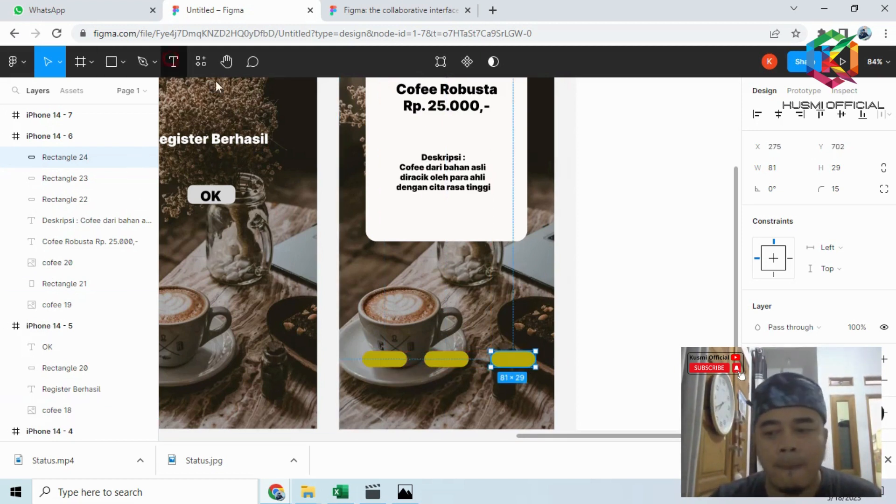
pyautogui.click(371, 359)
pyautogui.write('Buy')
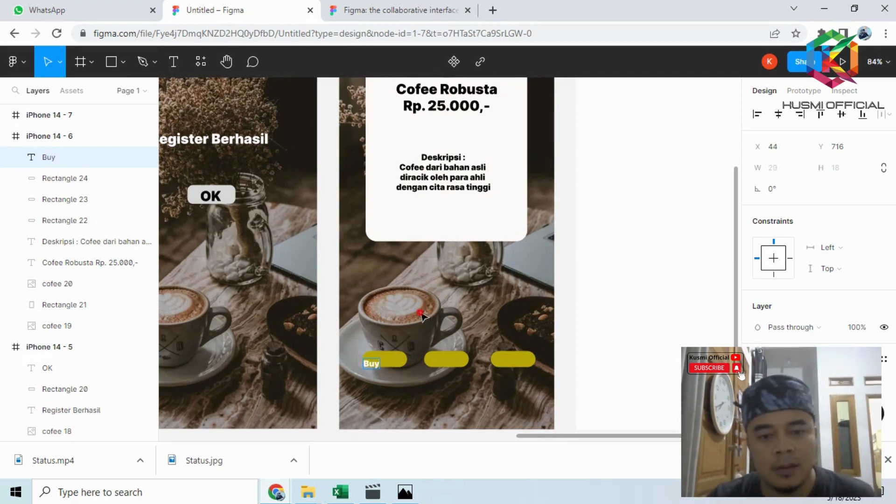
pyautogui.press('Escape')
pyautogui.moveTo(384, 364); pyautogui.dragTo(516, 365)
pyautogui.hotkey('ctrl', 'd')
pyautogui.hotkey('ctrl', 'd')
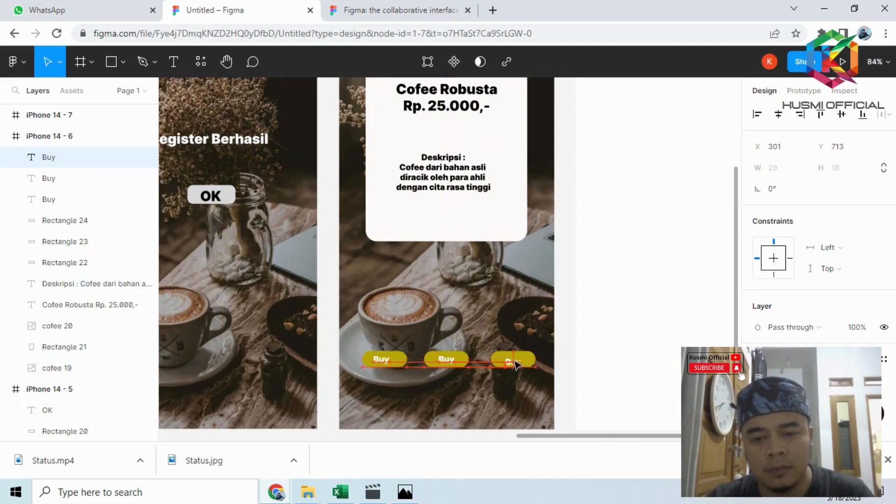
# - Change the middle button's label to "cancel" and the third button's label to "home"
pyautogui.scroll(5, 519, 364)
pyautogui.click(442, 356)
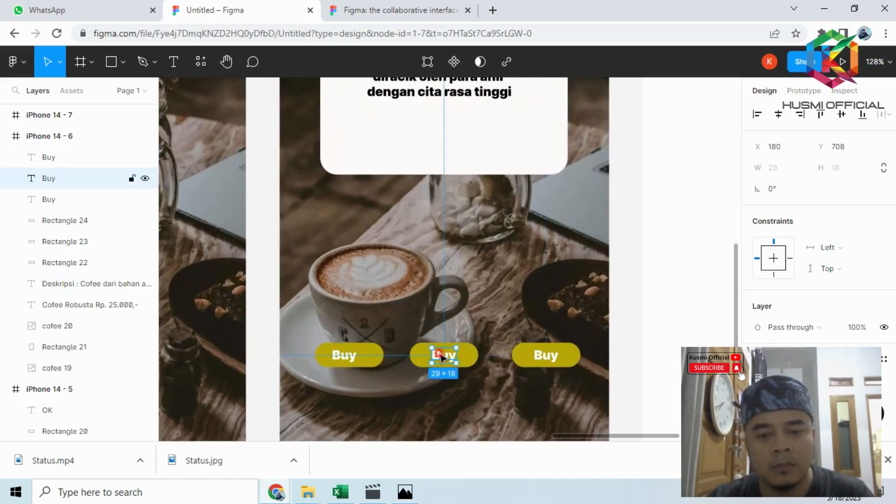
pyautogui.doubleClick(442, 355)
pyautogui.write('cancel')
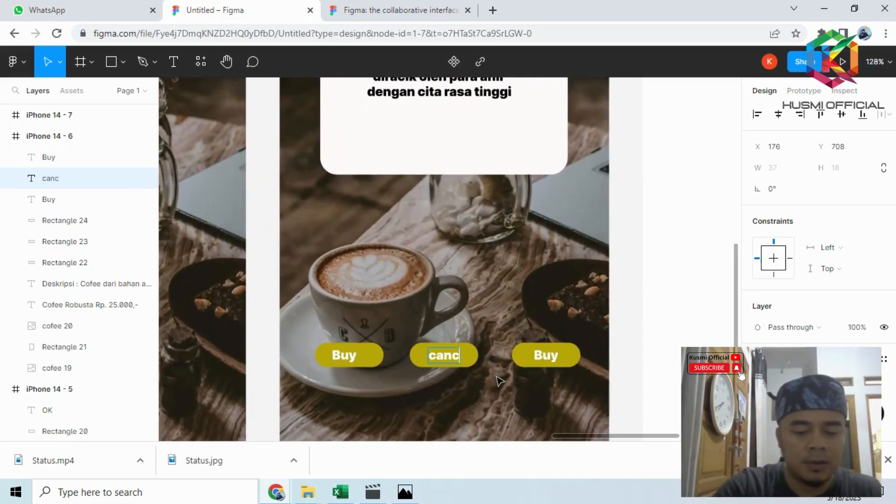
pyautogui.click(553, 358)
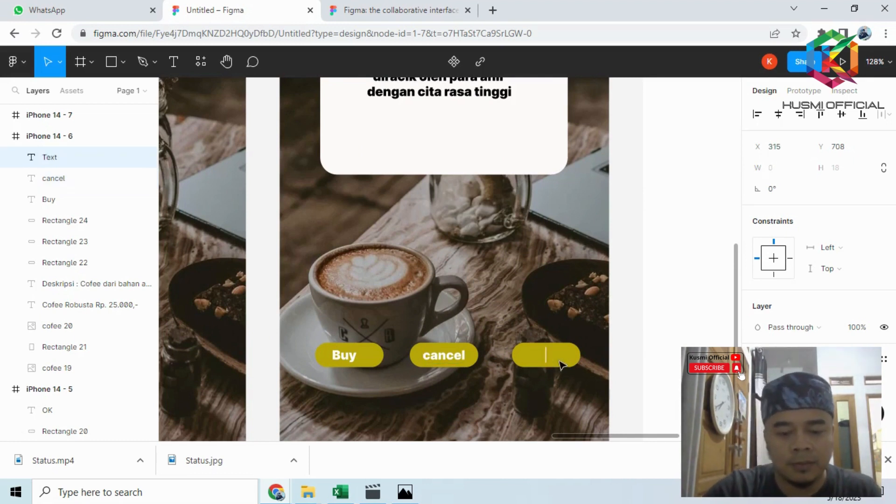
pyautogui.write('home')
pyautogui.press('Escape')
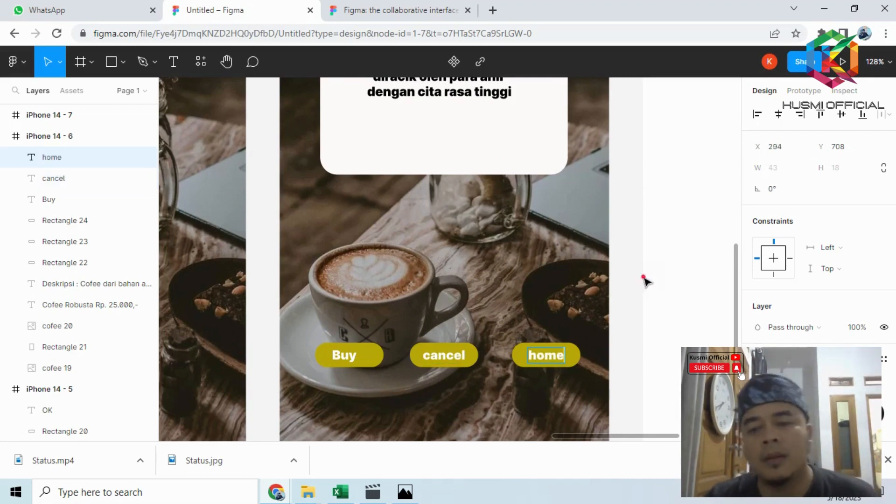
# - Examine the seventh screen's layout in the figma.PNG reference and return to the Figma file's empty iPhone 14 - 7 frame
pyautogui.scroll(-5, 598, 296)
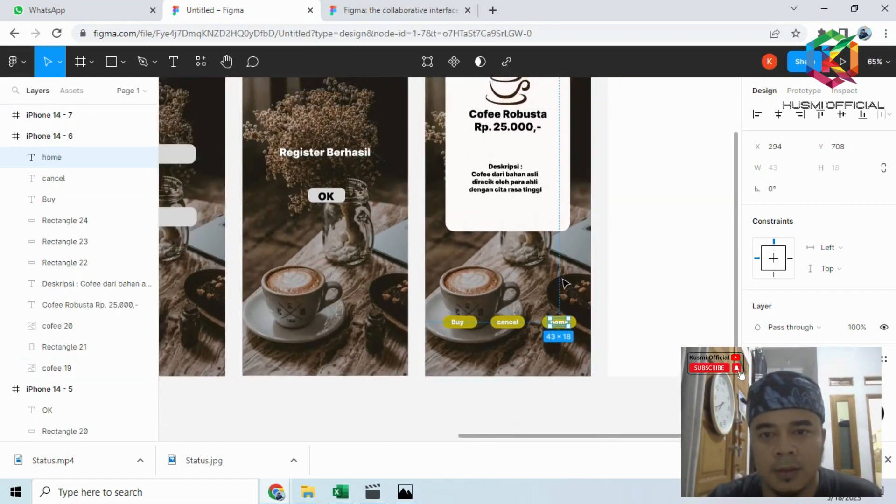
pyautogui.scroll(-2, 562, 284)
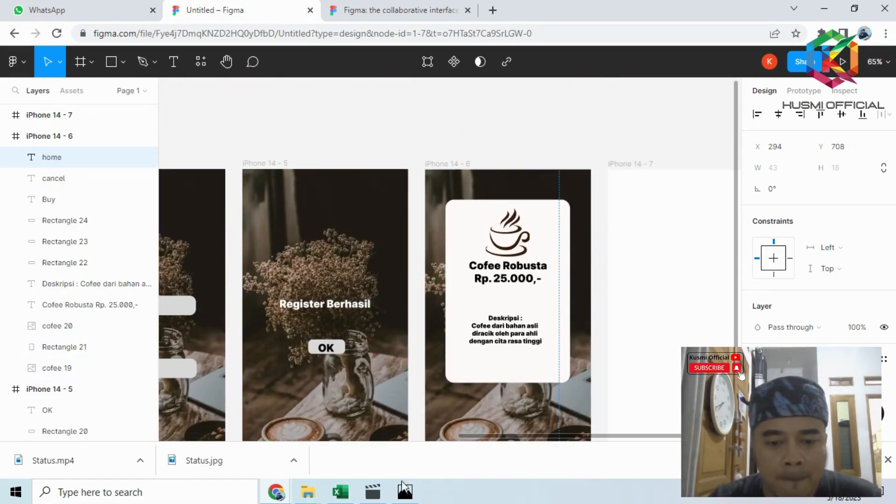
pyautogui.click(409, 489)
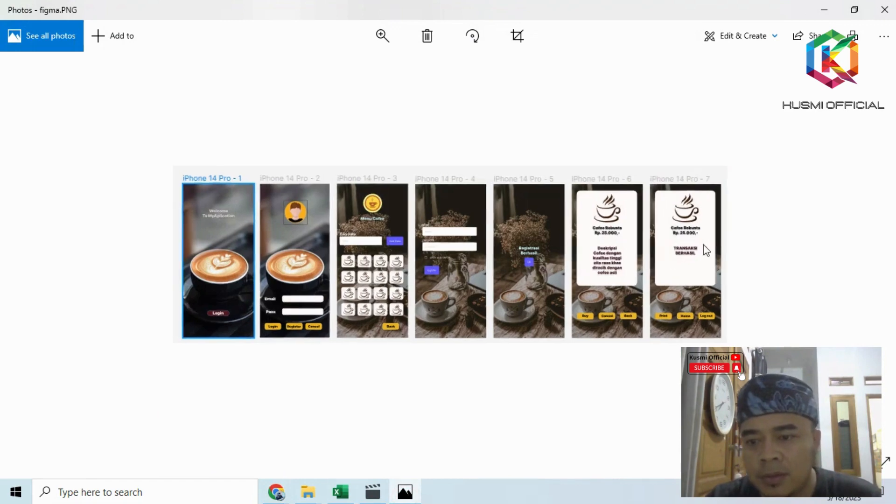
pyautogui.scroll(1, 704, 248)
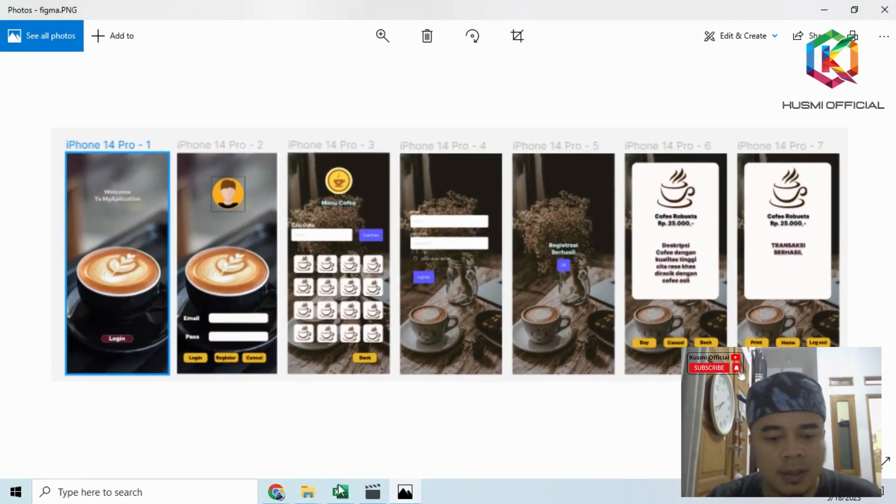
pyautogui.click(276, 493)
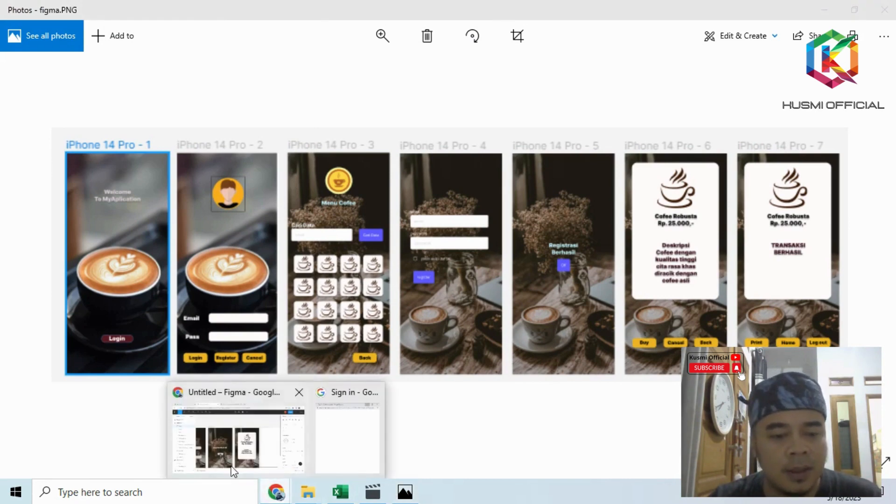
pyautogui.click(233, 471)
pyautogui.scroll(-2, 513, 305)
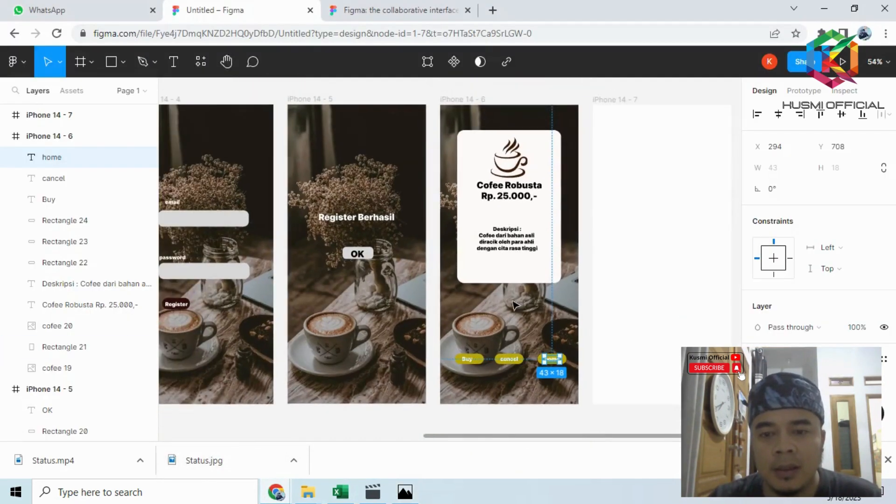
pyautogui.scroll(-2, 514, 306)
pyautogui.moveTo(491, 439); pyautogui.dragTo(504, 436)
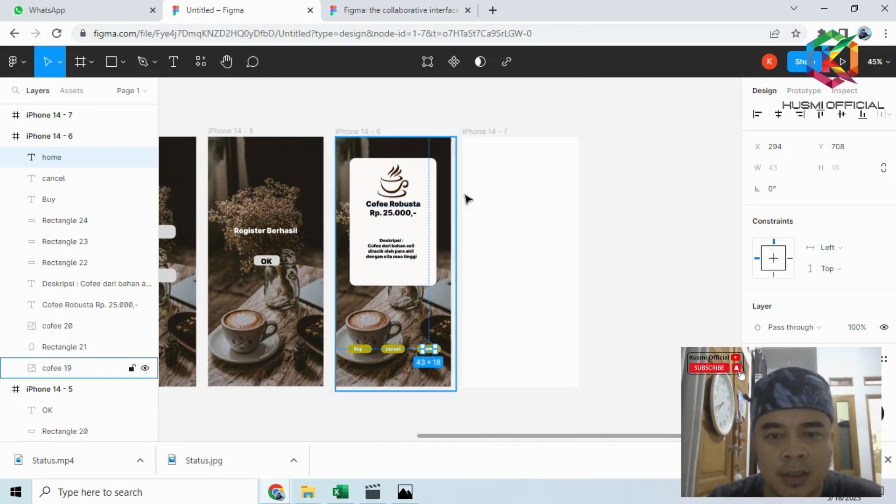
# - Place the dark "cofee" photo with flowers and cup as a 390 × 844 background filling the iPhone 14 - 7 frame
pyautogui.click(489, 200)
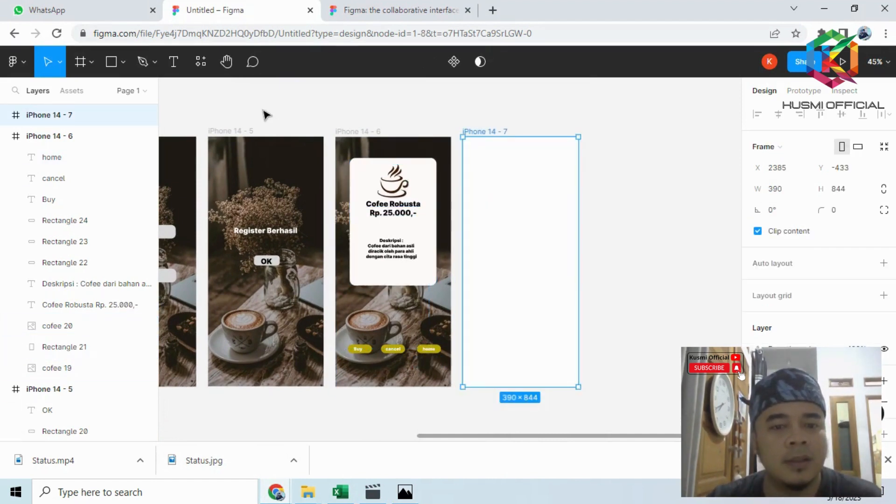
pyautogui.click(123, 62)
pyautogui.click(155, 188)
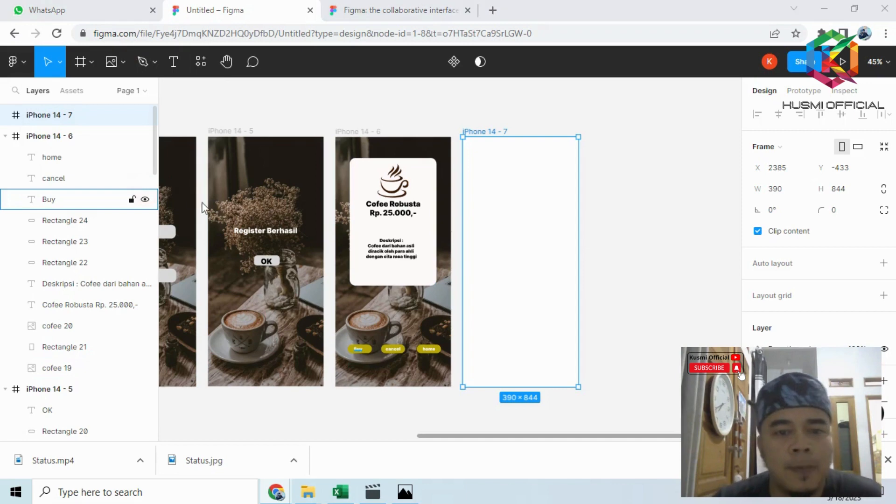
pyautogui.click(360, 135)
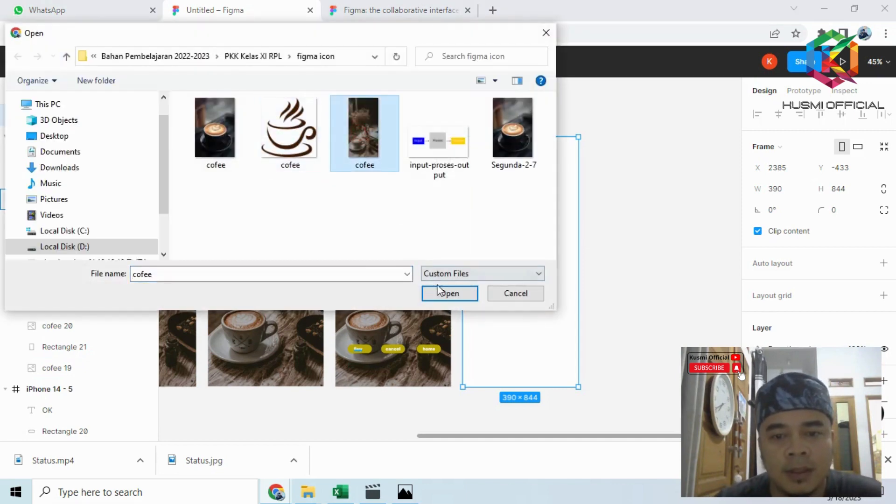
pyautogui.click(449, 293)
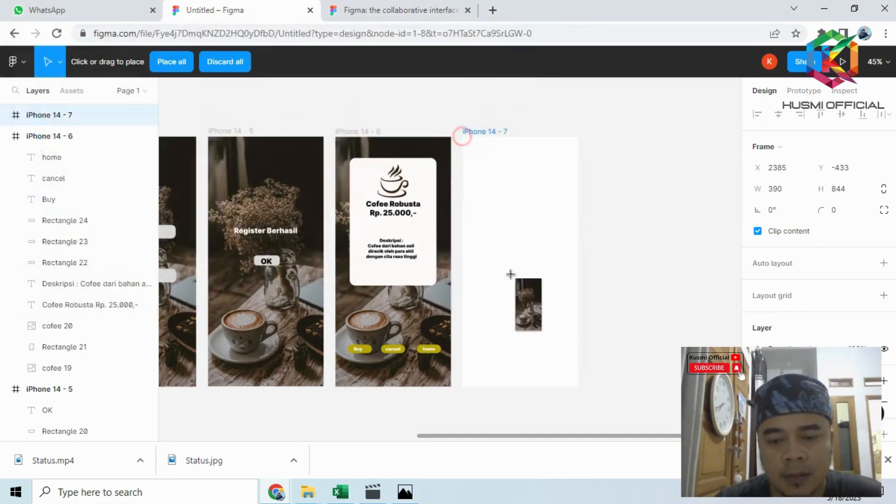
pyautogui.click(524, 300)
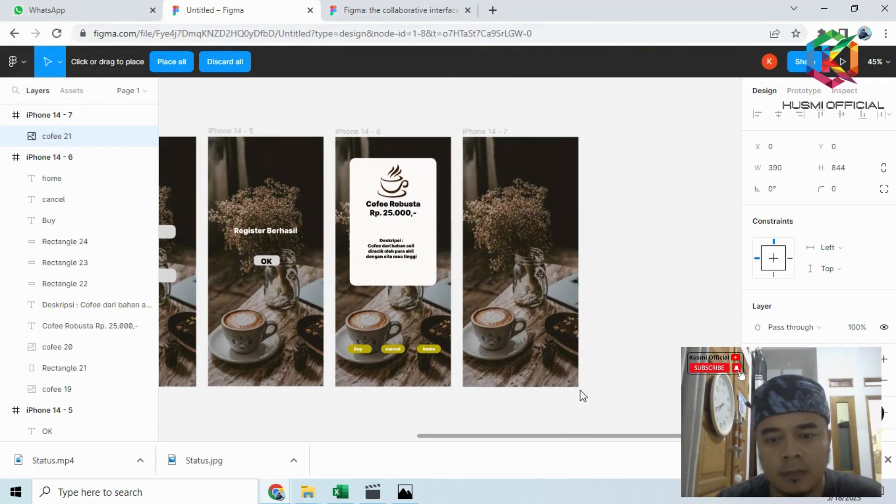
pyautogui.click(622, 264)
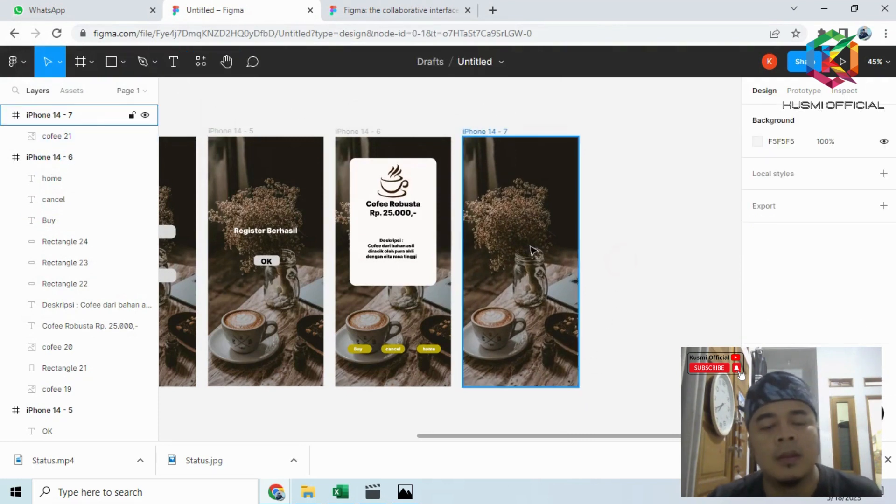
# - Copy the white rounded card, coffee logo, "Cofee Robusta Rp. 25.000,-" text and description from iPhone 14 - 6 onto iPhone 14 - 7
pyautogui.click(427, 173)
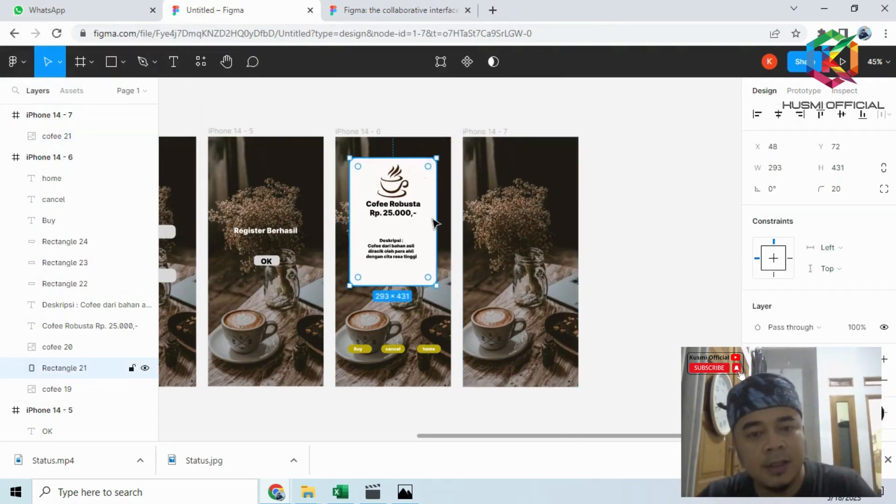
pyautogui.moveTo(426, 189); pyautogui.dragTo(557, 197)
pyautogui.click(408, 188)
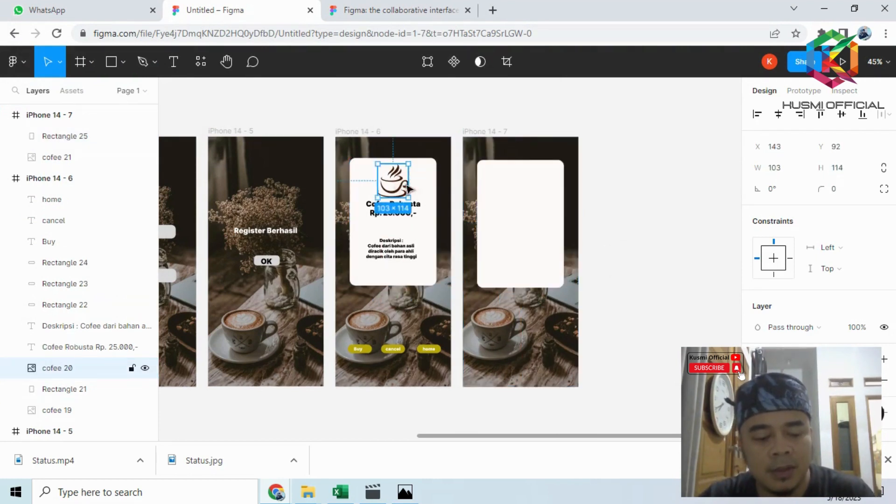
pyautogui.click(421, 211)
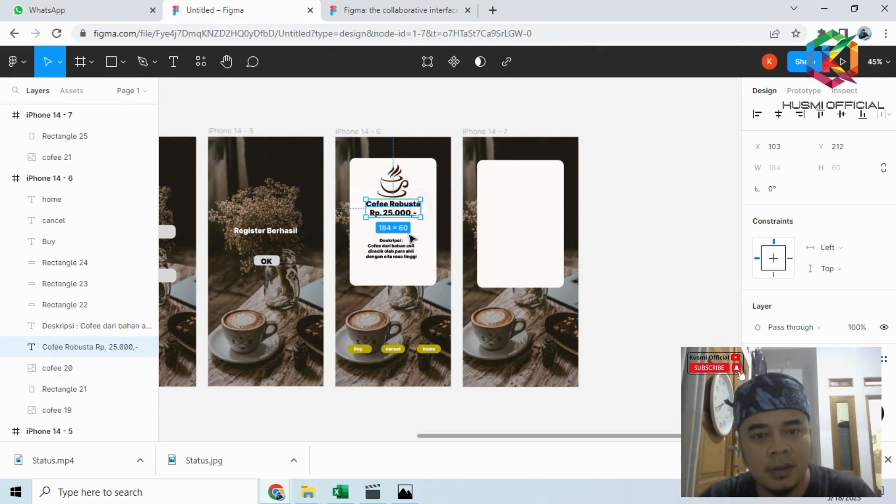
pyautogui.click(395, 185)
pyautogui.keyDown('shift'); pyautogui.click(422, 212); pyautogui.keyUp('shift')
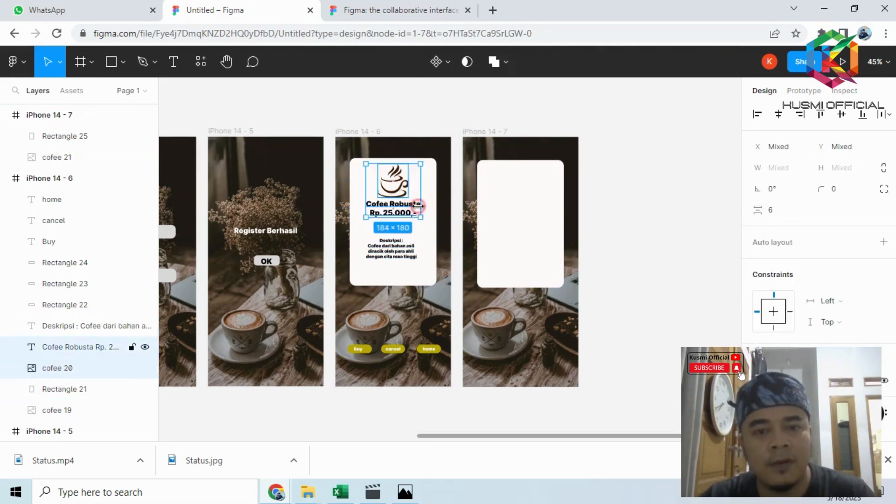
pyautogui.keyDown('shift'); pyautogui.click(404, 256); pyautogui.keyUp('shift')
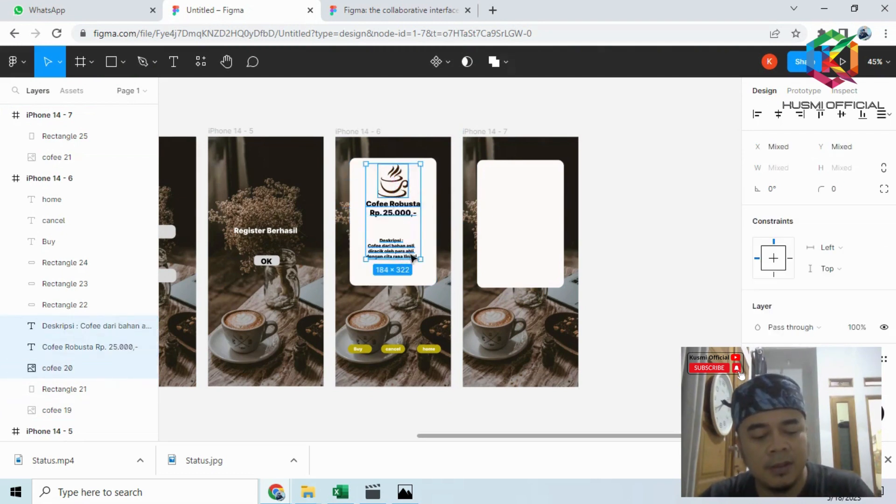
pyautogui.hotkey('ctrl', 'd')
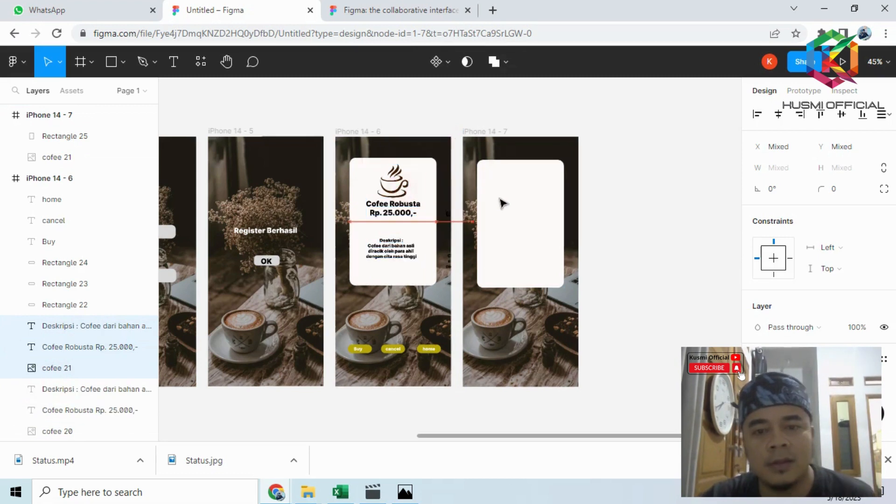
pyautogui.moveTo(503, 203); pyautogui.dragTo(528, 196)
pyautogui.click(643, 229)
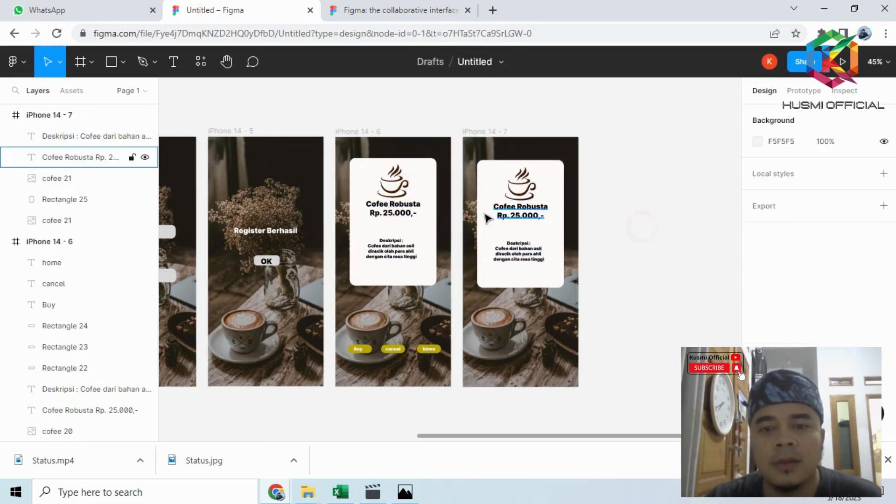
# - Replace the description text on the iPhone 14 - 7 card with "TRANSAKSI BERHASIL"
pyautogui.scroll(1, 487, 213)
pyautogui.scroll(1, 516, 214)
pyautogui.click(513, 212)
pyautogui.doubleClick(507, 207)
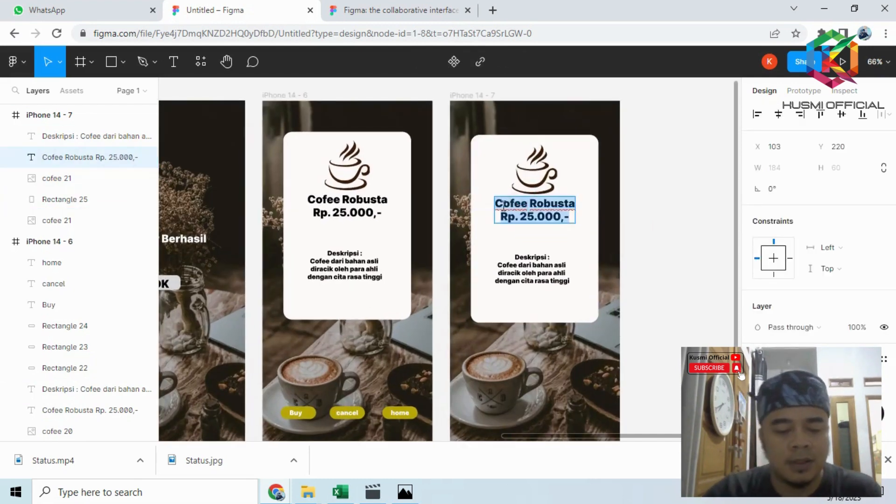
pyautogui.click(525, 270)
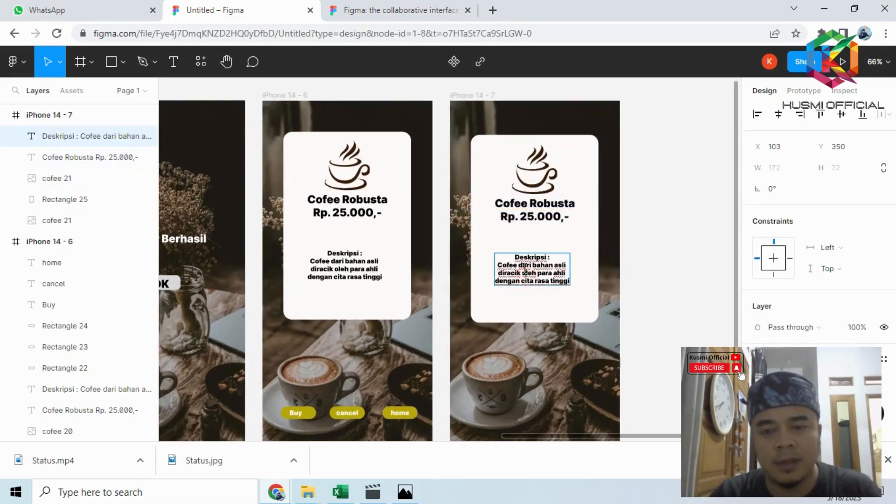
pyautogui.doubleClick(516, 253)
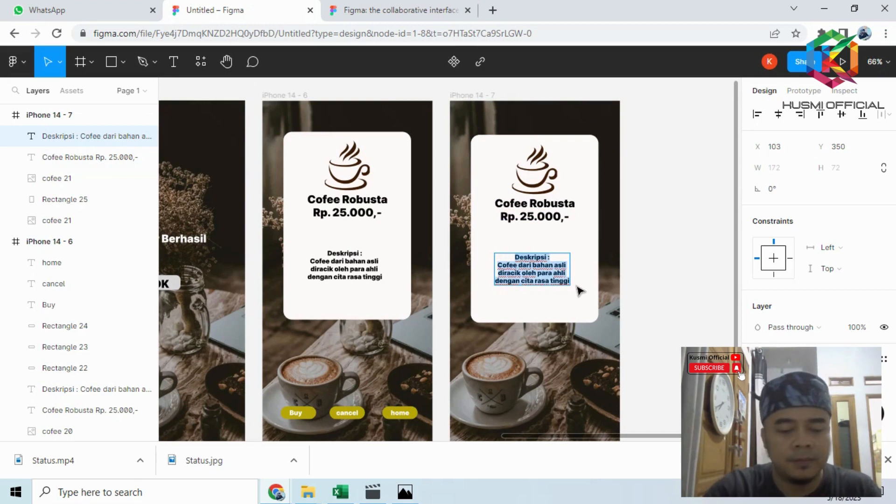
pyautogui.write('TRANSAKSI BE')
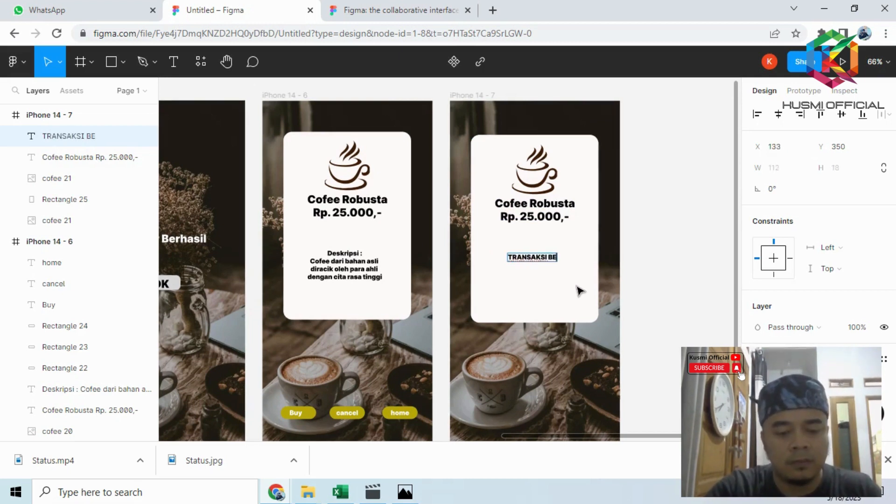
pyautogui.write('RHASIL')
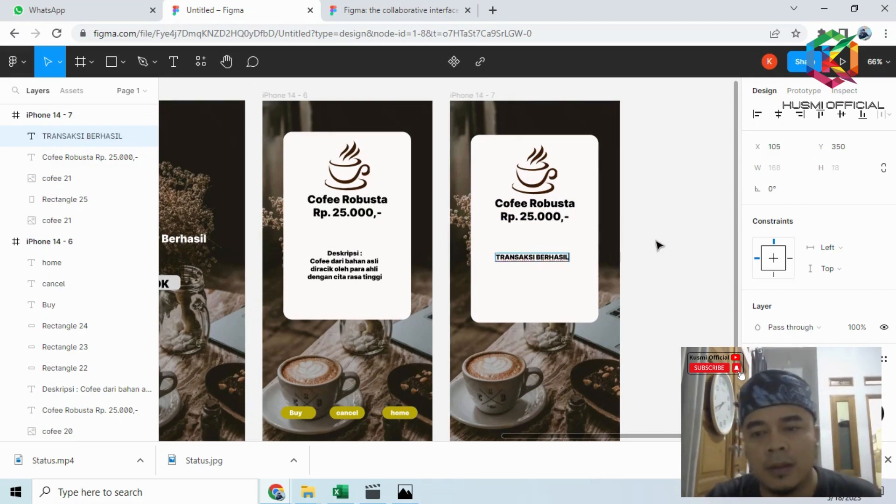
pyautogui.press('Escape')
# - Copy the yellow "Buy" button with its label from iPhone 14 - 6 to the lower left of iPhone 14 - 7
pyautogui.scroll(-3, 644, 258)
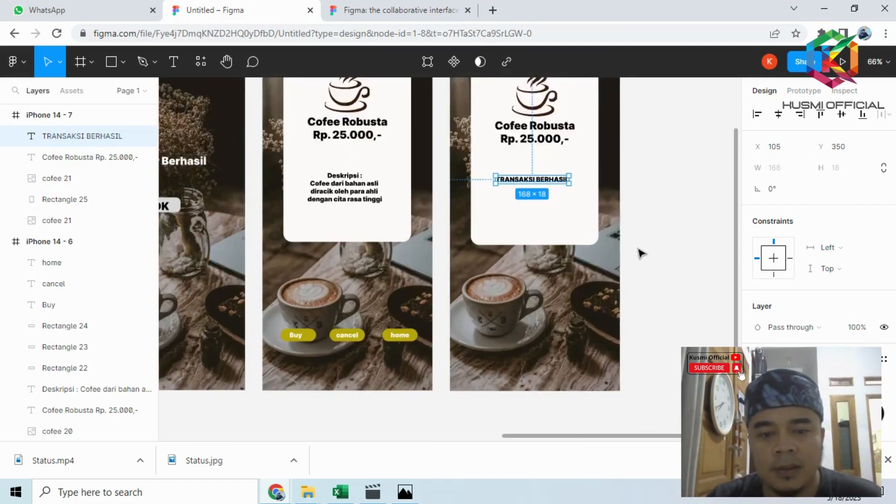
pyautogui.scroll(-2, 642, 253)
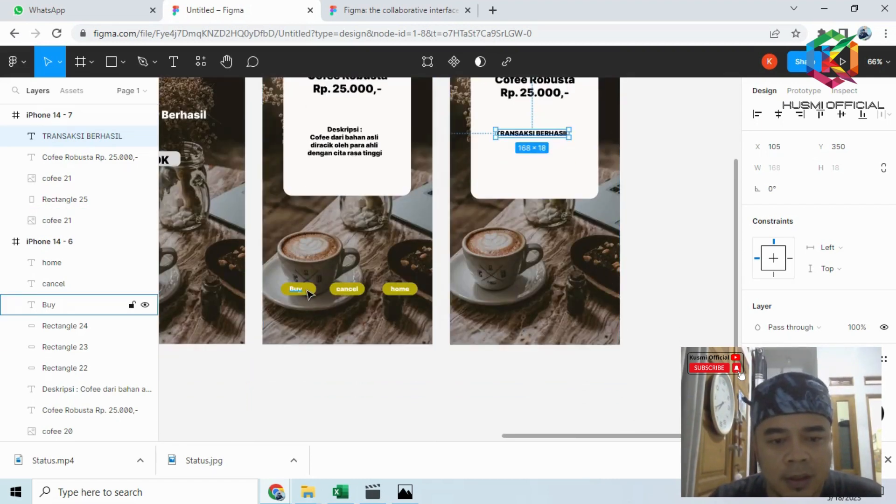
pyautogui.scroll(-1, 307, 292)
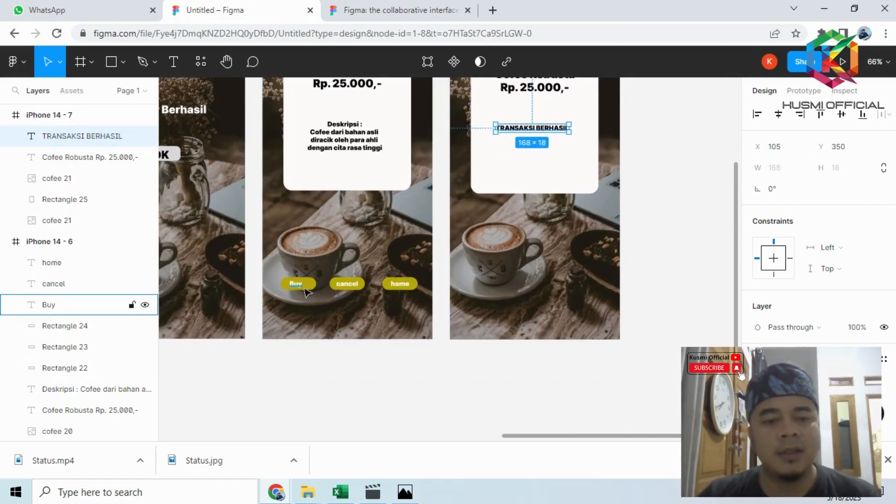
pyautogui.click(308, 286)
pyautogui.keyDown('shift'); pyautogui.click(296, 283); pyautogui.keyUp('shift')
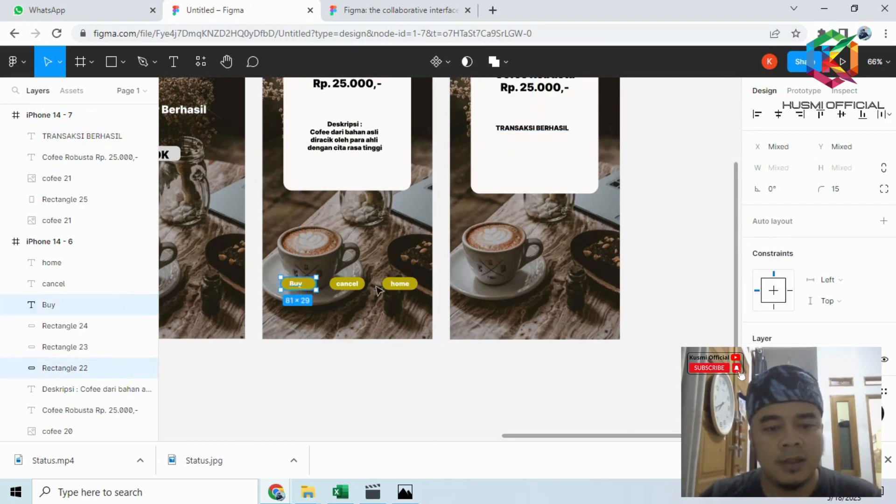
pyautogui.hotkey('ctrl', 'd')
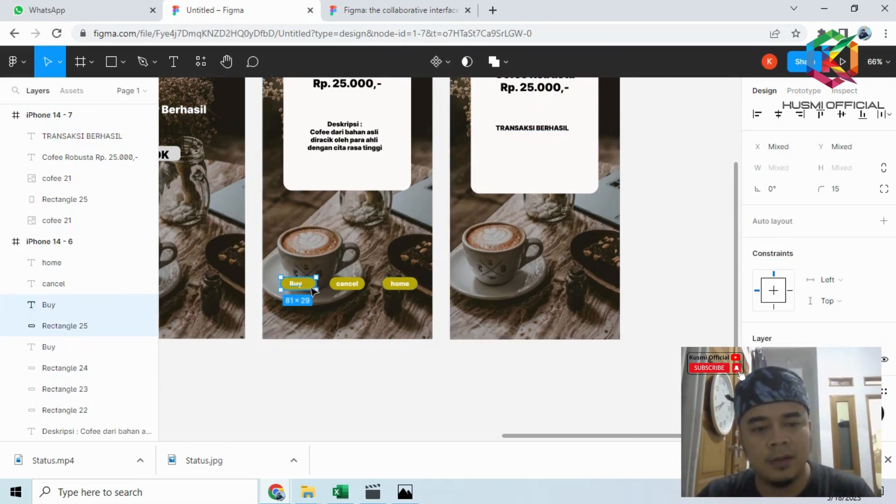
pyautogui.moveTo(312, 290); pyautogui.dragTo(504, 295)
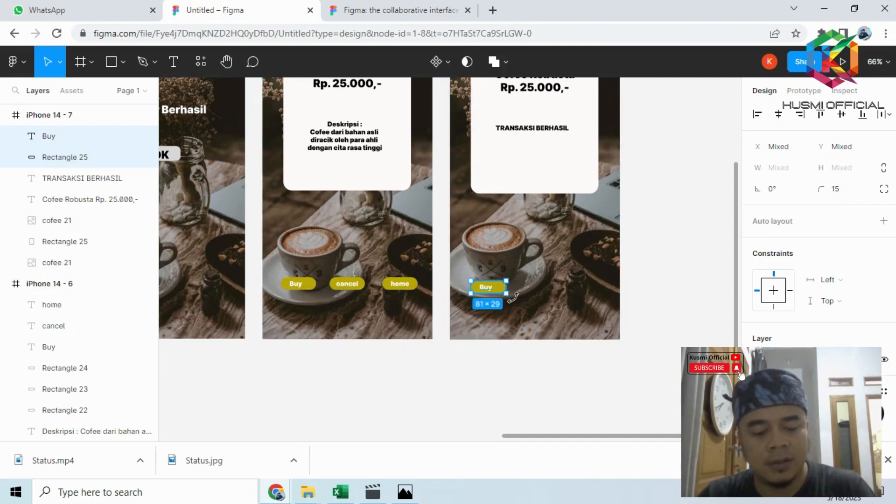
# - Duplicate the copied "Buy" button twice to form a row of three buttons across the bottom of iPhone 14 - 7
pyautogui.hotkey('ctrl', 'd')
pyautogui.moveTo(504, 292); pyautogui.dragTo(605, 293)
pyautogui.hotkey('ctrl', 'd')
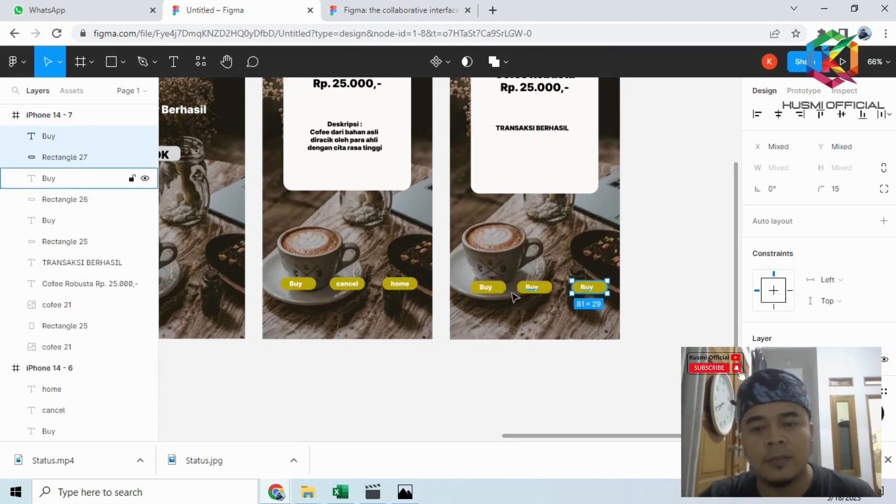
# - Change the first button's label on iPhone 14 - 7 to "Print"
pyautogui.scroll(5, 495, 294)
pyautogui.click(481, 285)
pyautogui.doubleClick(482, 287)
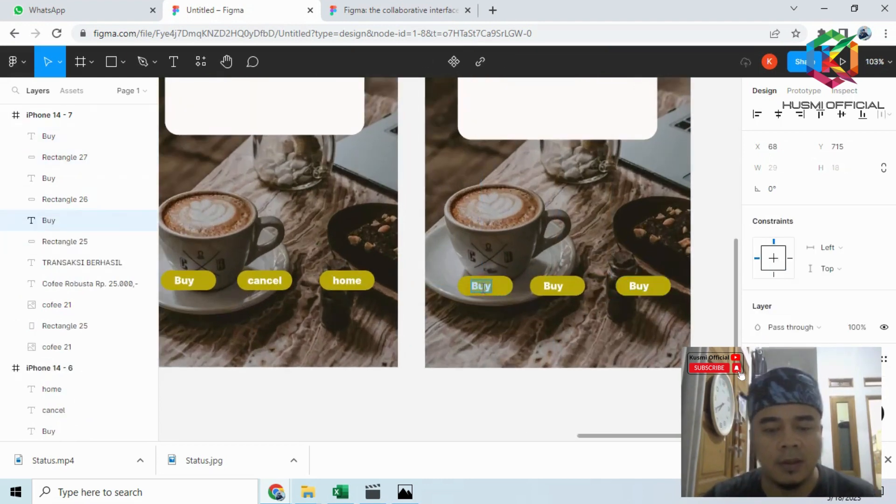
pyautogui.write('Print')
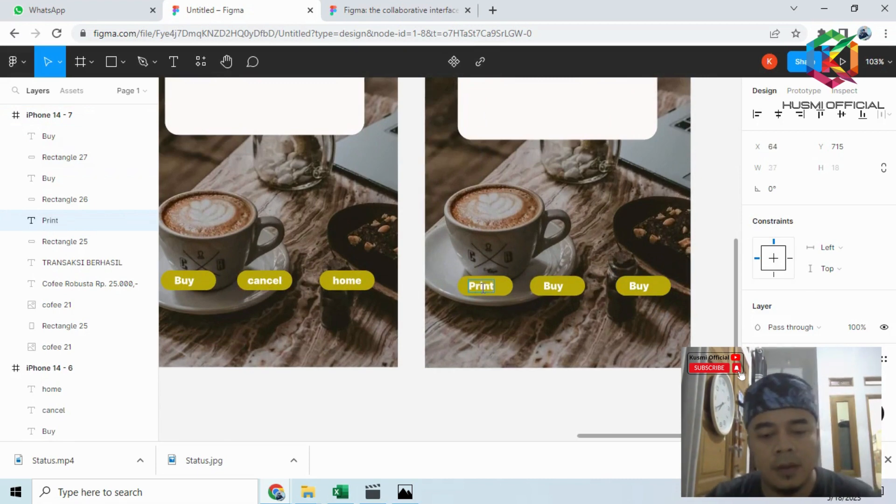
# - Check the seventh screen's button labels in the figma.PNG reference, then return to Figma and change the middle button's label to "Home"
pyautogui.click(406, 495)
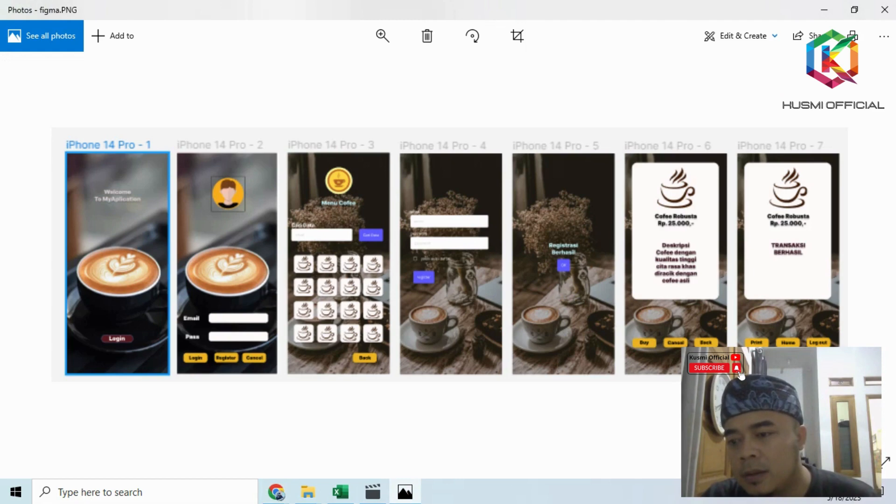
pyautogui.moveTo(277, 494)
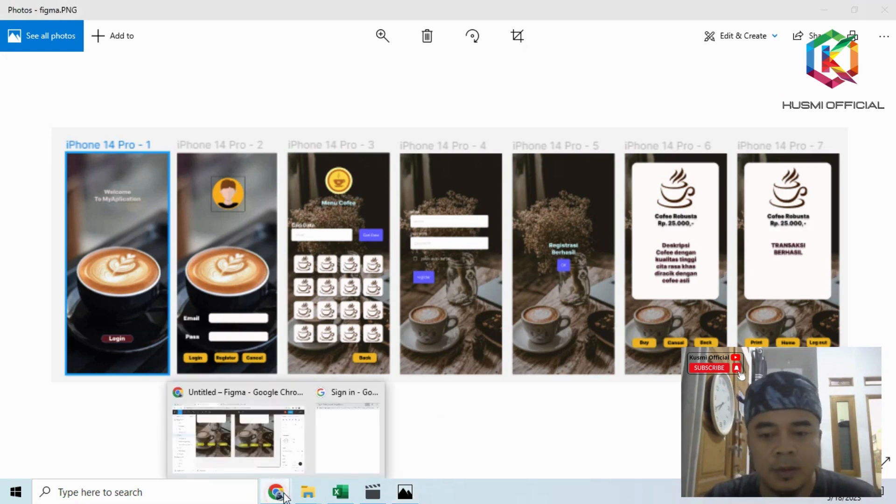
pyautogui.click(275, 451)
pyautogui.click(559, 288)
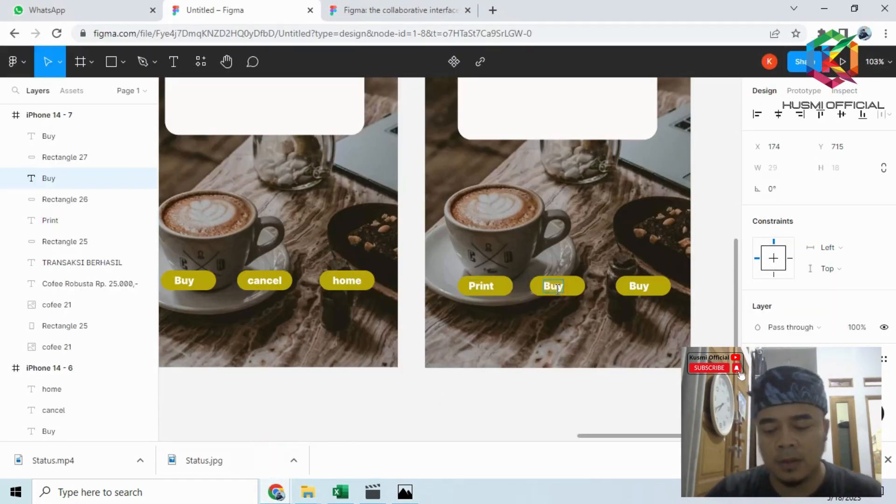
pyautogui.press('BackSpace')
pyautogui.press('BackSpace')
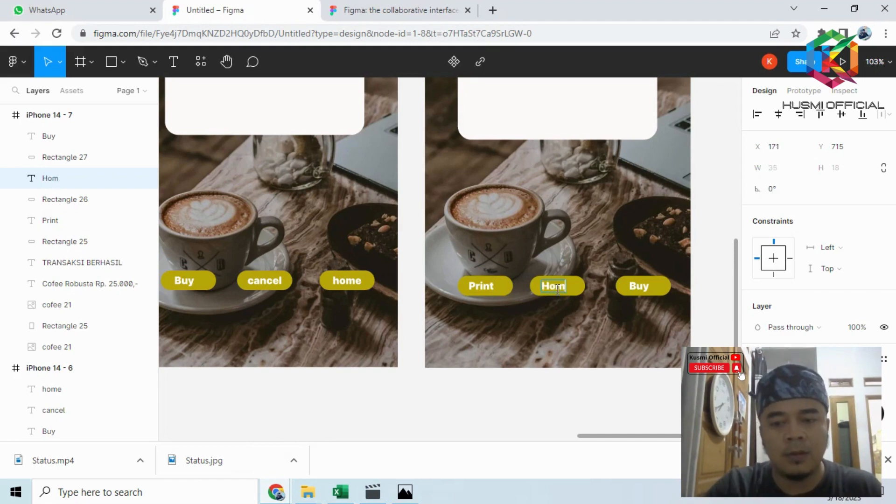
# - Change the third button's label on iPhone 14 - 7 to "Logout"
pyautogui.click(648, 288)
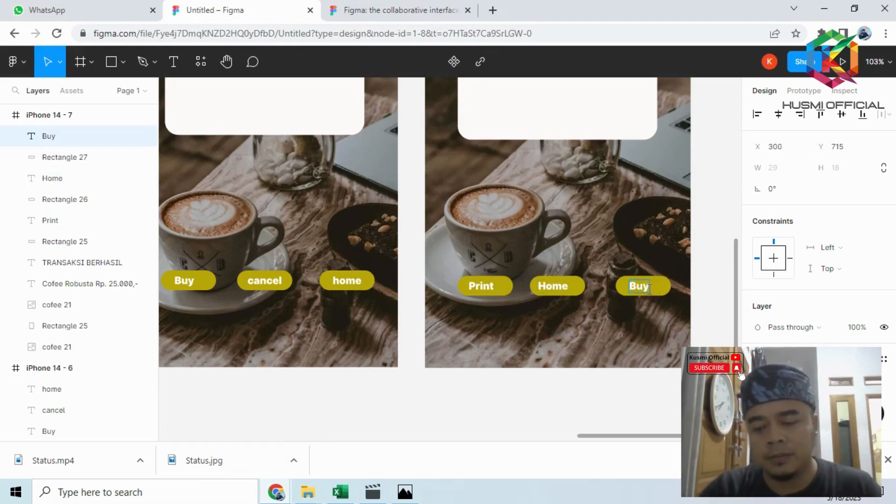
pyautogui.press('BackSpace')
pyautogui.press('BackSpace')
pyautogui.press('BackSpace')
pyautogui.write('Lo')
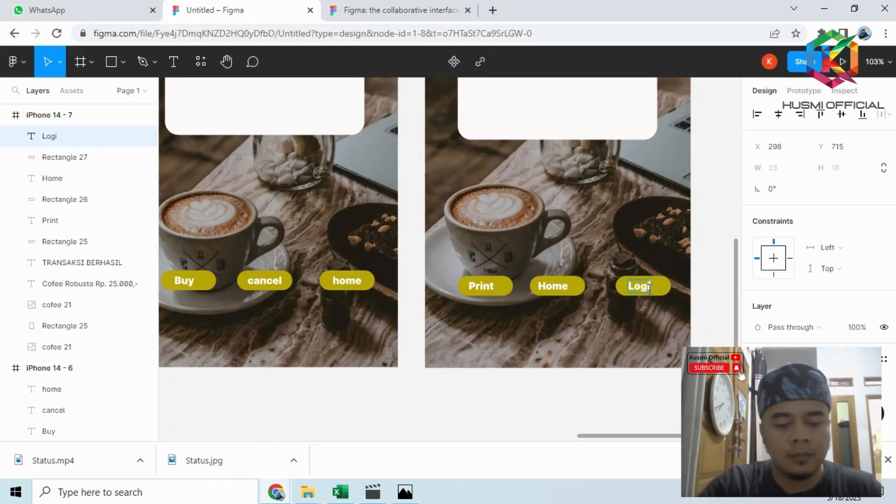
pyautogui.write('gou')
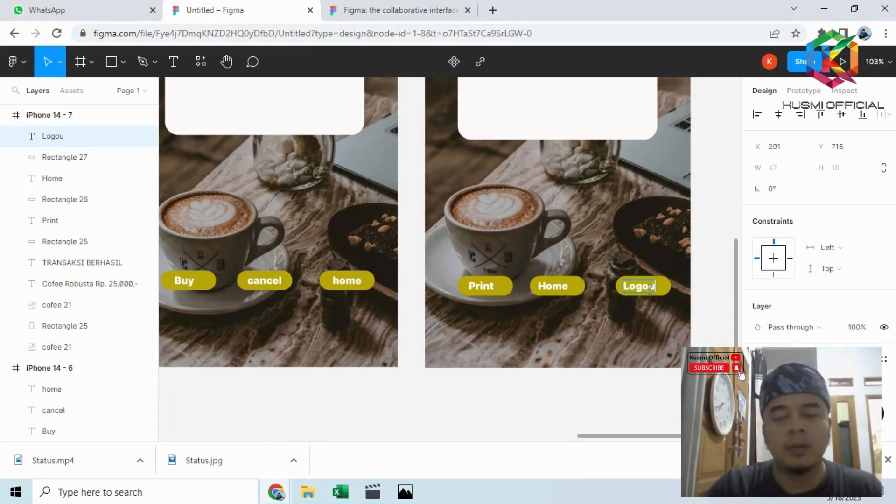
pyautogui.write('t')
pyautogui.press('Escape')
# - Connect the "Login" label on iPhone 14 - 1 to iPhone 14 - 2 with an on-tap prototype link
pyautogui.keyDown('ctrl'); pyautogui.scroll(-4, 620, 271); pyautogui.keyUp('ctrl')
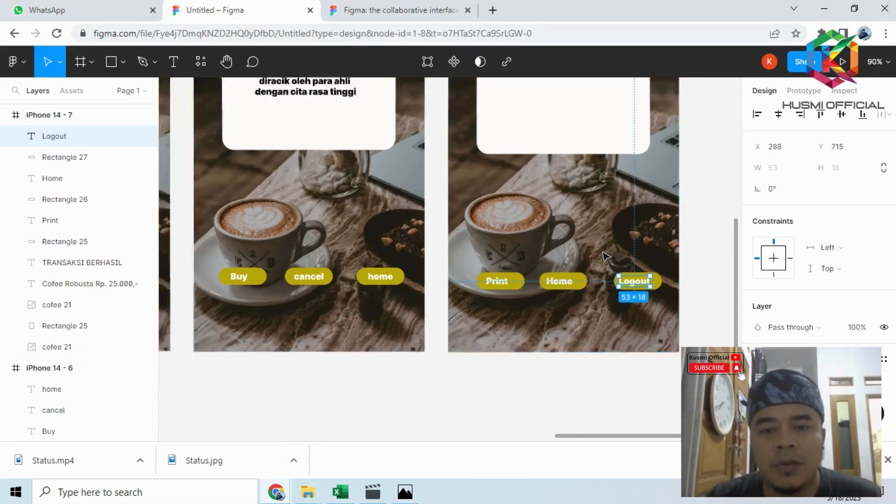
pyautogui.scroll(2, 606, 257)
pyautogui.click(584, 356)
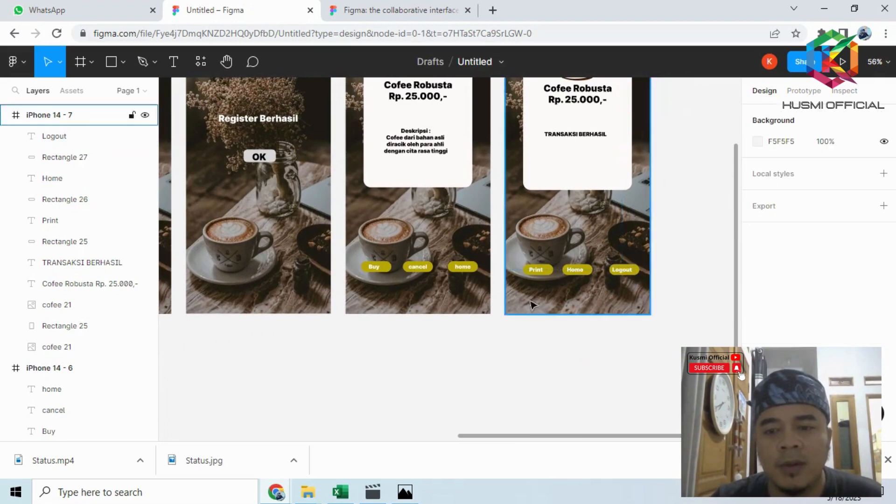
pyautogui.keyDown('ctrl'); pyautogui.scroll(-3, 527, 297); pyautogui.keyUp('ctrl')
pyautogui.keyDown('ctrl'); pyautogui.scroll(-5, 527, 297); pyautogui.keyUp('ctrl')
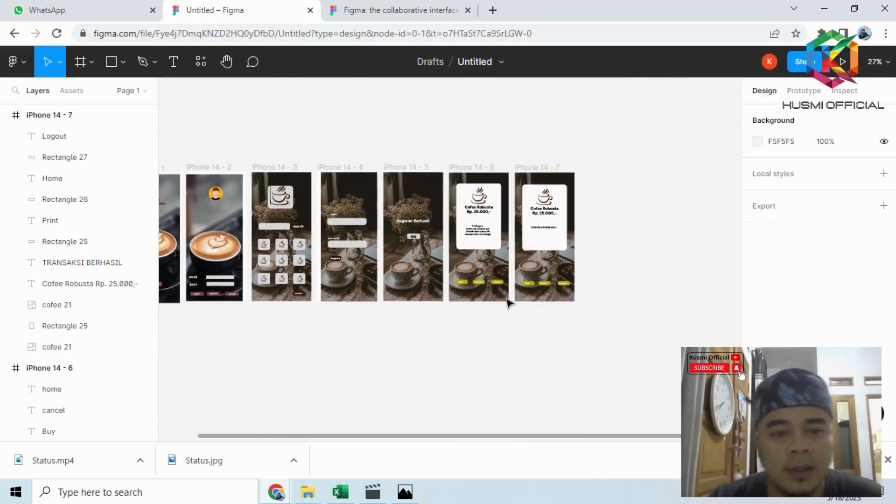
pyautogui.keyDown('ctrl'); pyautogui.scroll(3, 183, 278); pyautogui.keyUp('ctrl')
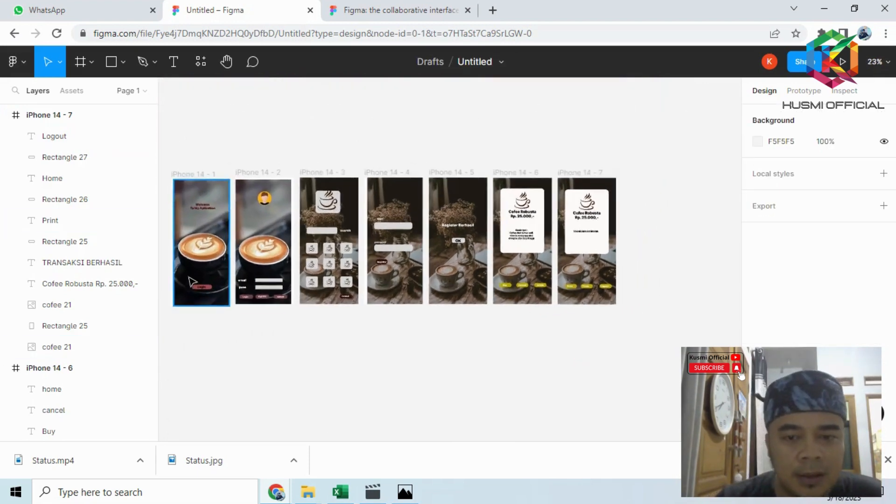
pyautogui.keyDown('ctrl'); pyautogui.scroll(5, 194, 281); pyautogui.keyUp('ctrl')
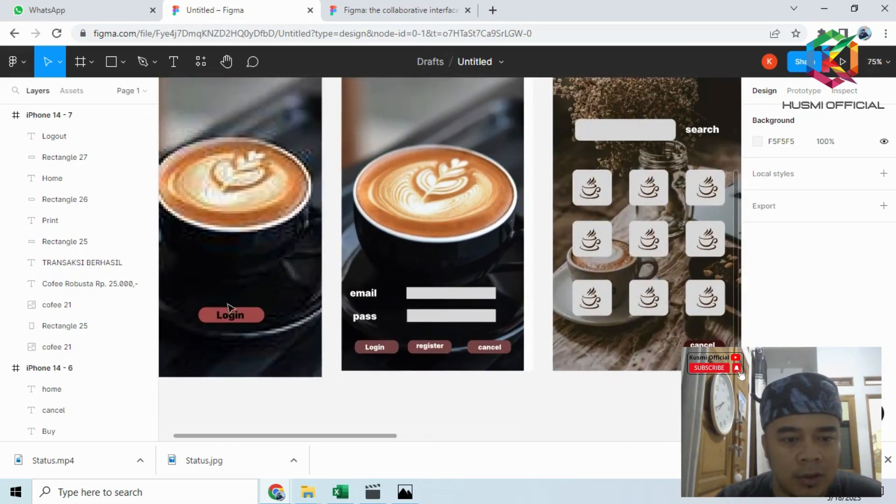
pyautogui.click(244, 319)
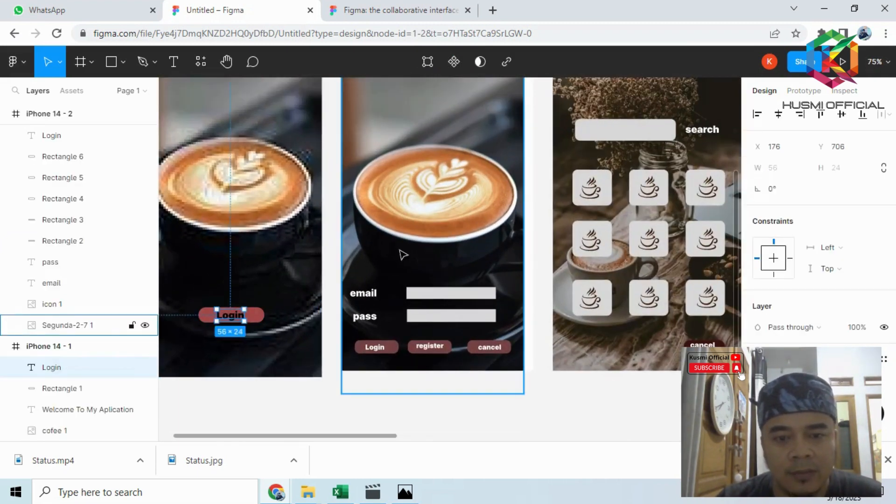
pyautogui.click(804, 92)
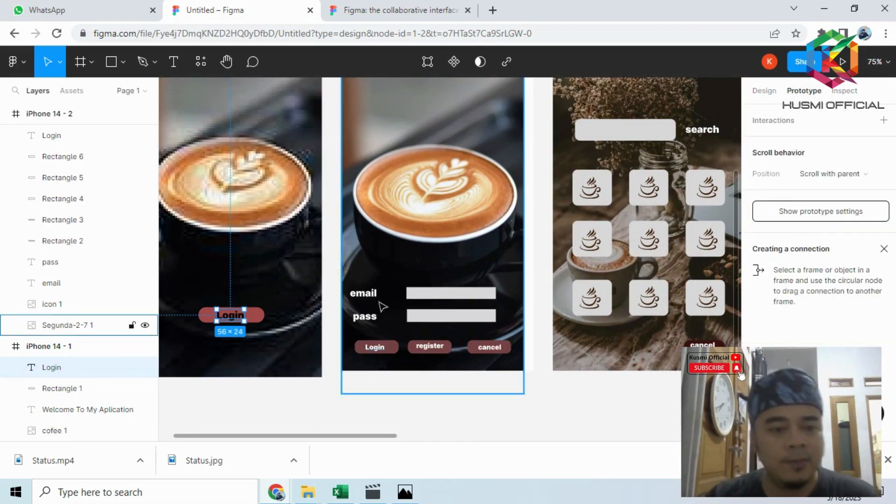
pyautogui.moveTo(245, 316)
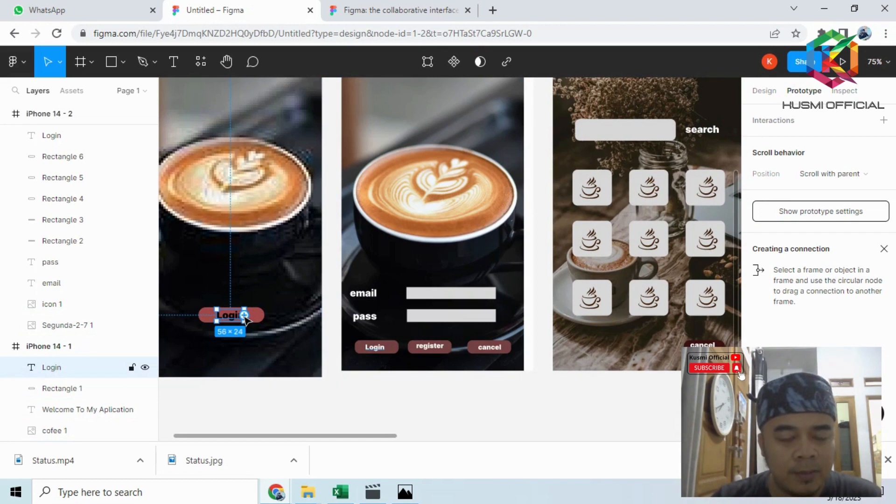
pyautogui.moveTo(244, 315); pyautogui.dragTo(377, 277)
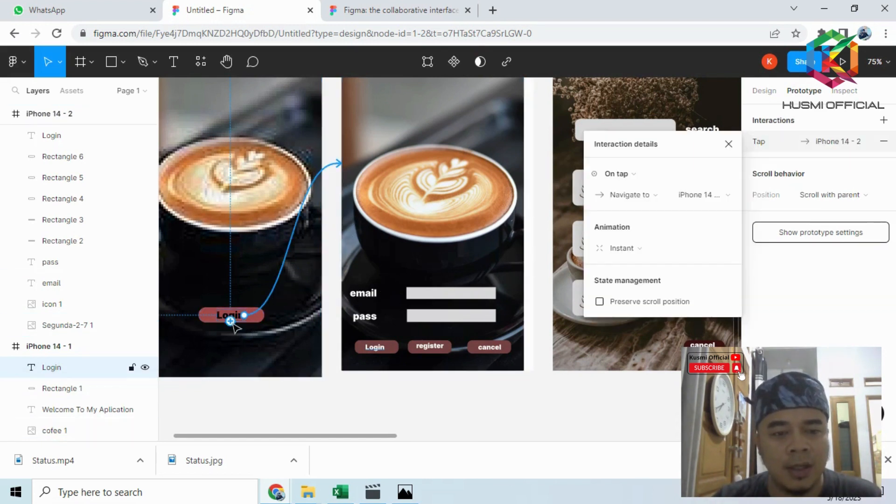
pyautogui.click(729, 145)
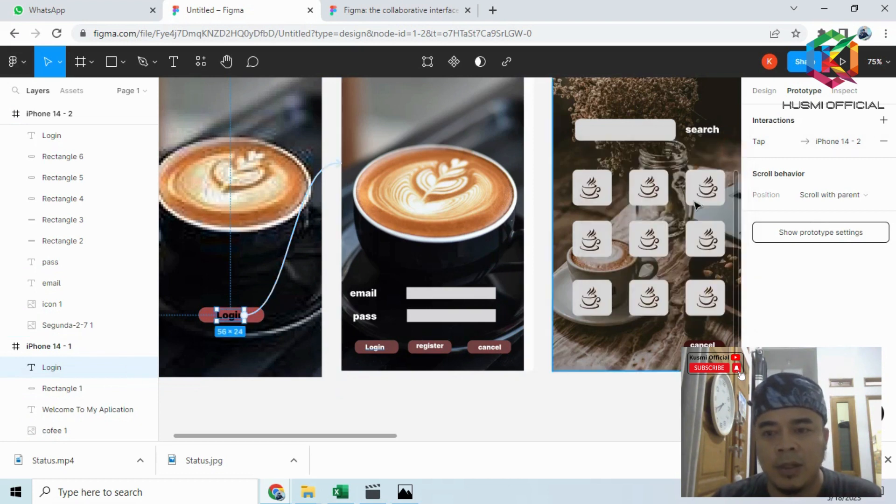
# - Link the "cancel" label on iPhone 14 - 2 back to iPhone 14 - 1 as an on-tap interaction
pyautogui.click(495, 350)
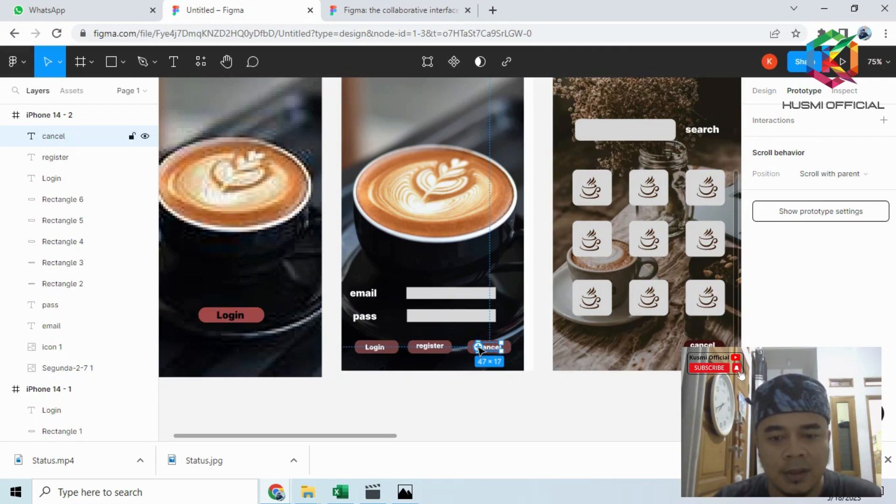
pyautogui.moveTo(501, 347); pyautogui.dragTo(388, 318)
pyautogui.moveTo(334, 297); pyautogui.dragTo(316, 294)
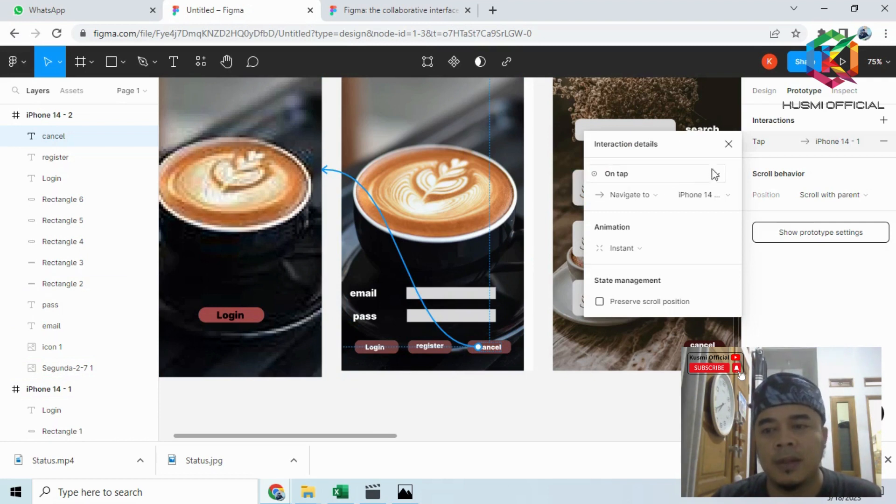
pyautogui.click(728, 144)
# - Link the "Login" label on iPhone 14 - 2 to the coffee menu screen iPhone 14 - 3, on tap
pyautogui.scroll(1, 449, 428)
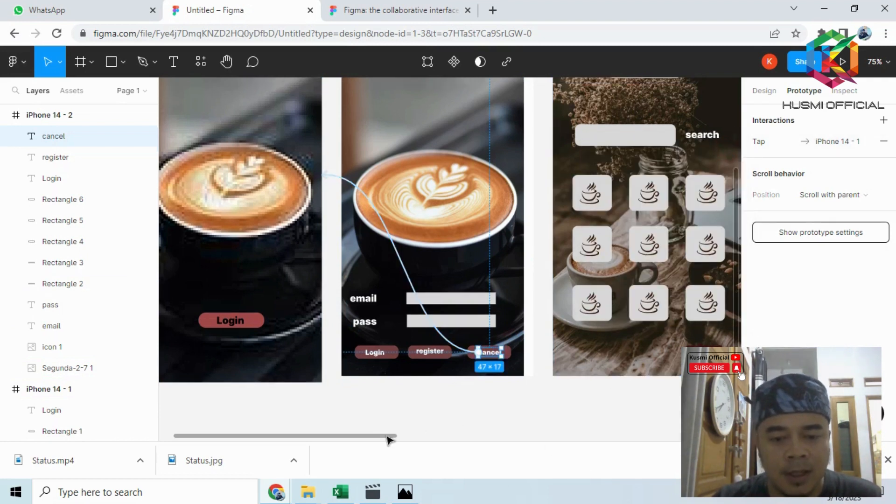
pyautogui.moveTo(390, 440); pyautogui.dragTo(456, 451)
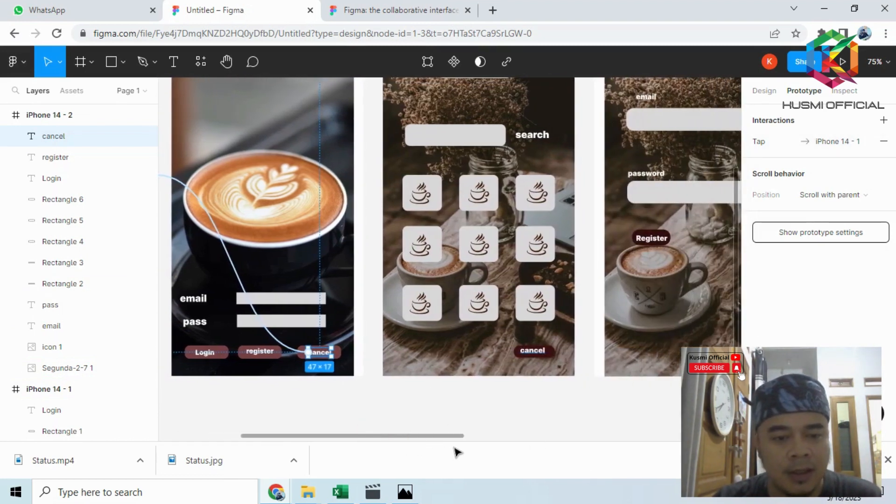
pyautogui.click(211, 358)
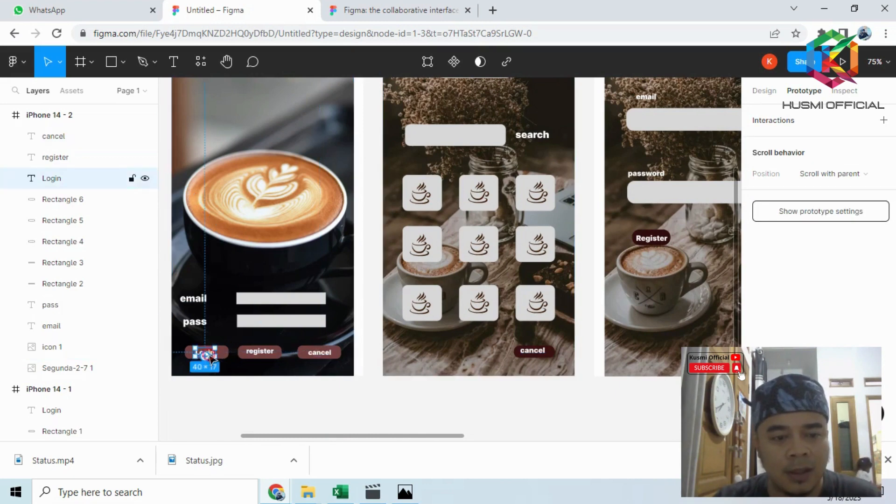
pyautogui.moveTo(215, 351); pyautogui.dragTo(394, 223)
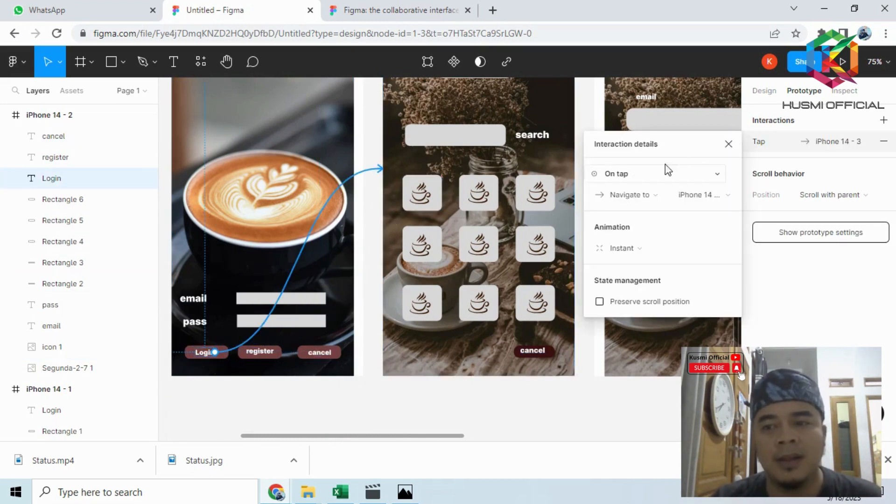
pyautogui.click(731, 144)
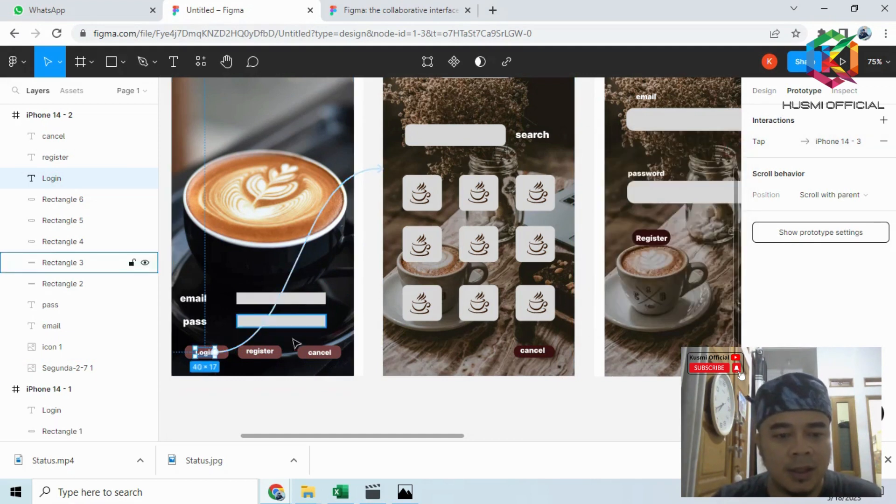
# - Link the "register" label on iPhone 14 - 2 to the registration screen iPhone 14 - 4, on tap
pyautogui.click(268, 352)
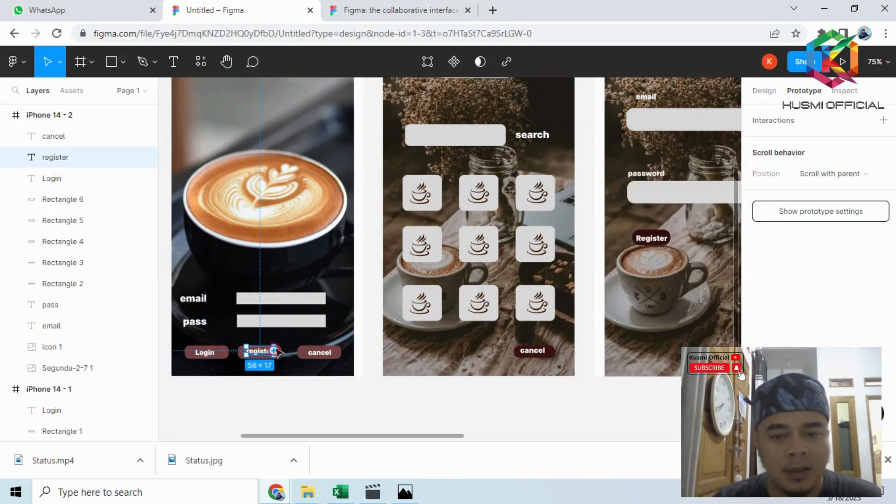
pyautogui.moveTo(274, 351); pyautogui.dragTo(609, 190)
pyautogui.click(726, 144)
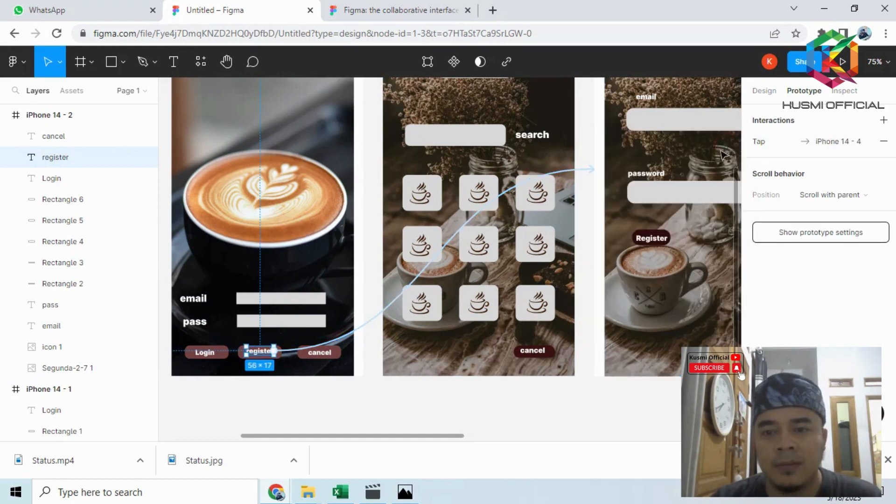
# - Link the "cancel" label on iPhone 14 - 3 back to iPhone 14 - 2 with an on-tap connection
pyautogui.click(540, 356)
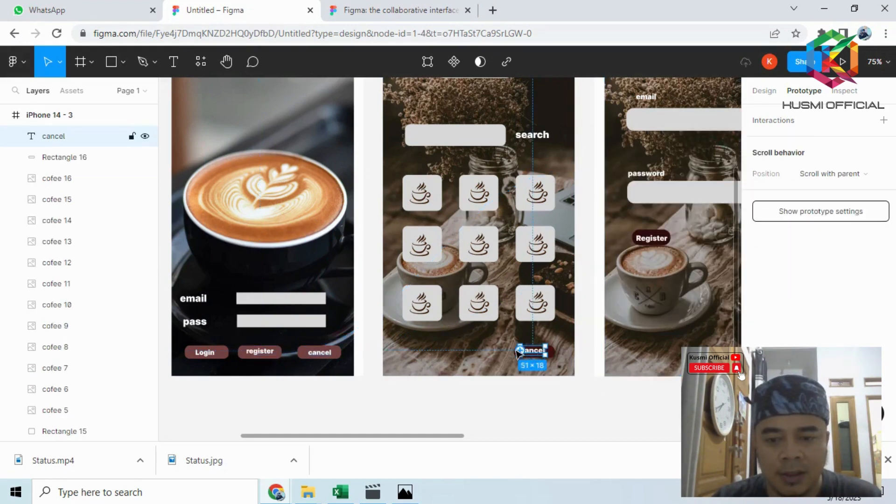
pyautogui.moveTo(547, 351); pyautogui.dragTo(354, 252)
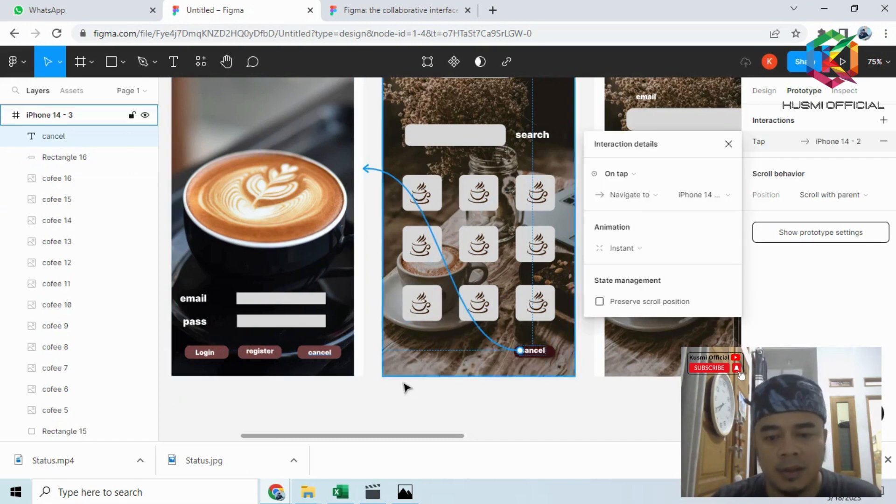
pyautogui.moveTo(360, 436); pyautogui.dragTo(449, 444)
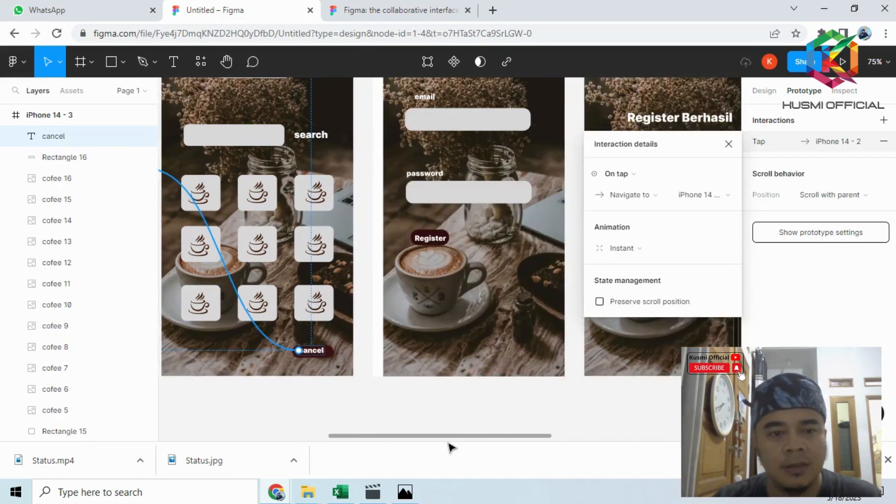
pyautogui.click(203, 196)
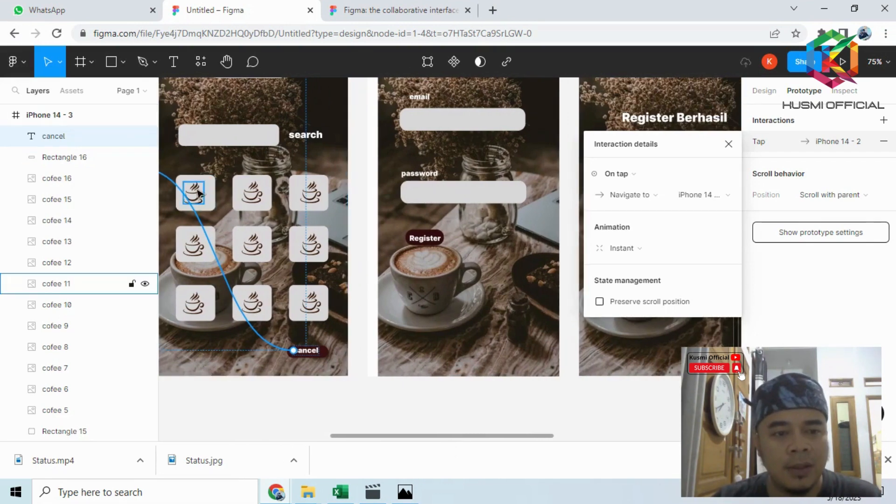
# - Link the "Register" label on iPhone 14 - 4 to the "Register Berhasil" screen, iPhone 14 - 5
pyautogui.click(424, 239)
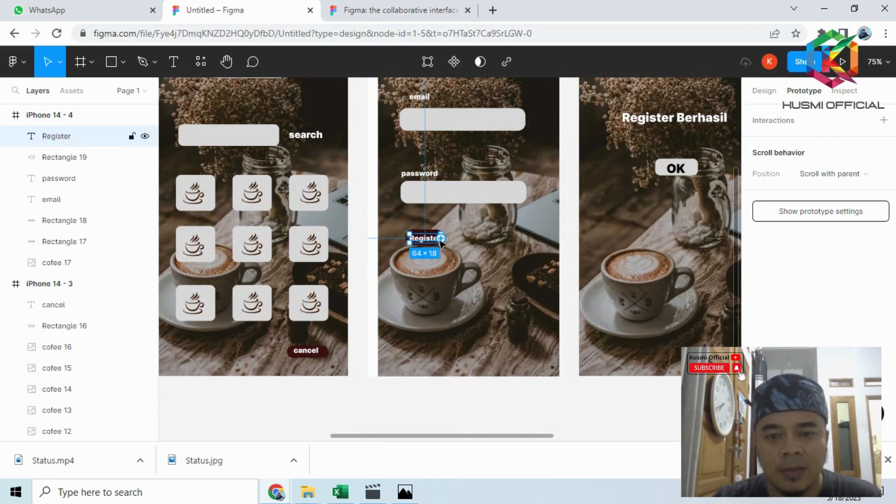
pyautogui.moveTo(441, 238); pyautogui.dragTo(637, 170)
pyautogui.click(728, 143)
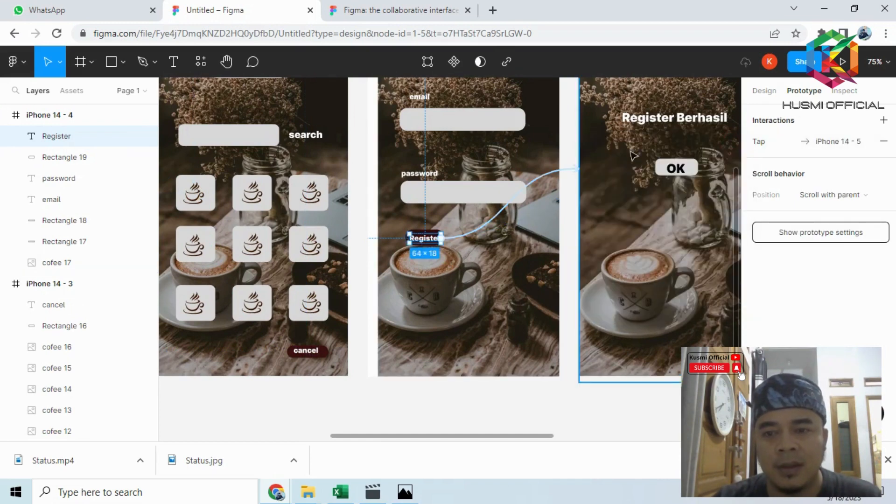
# - Link the "OK" label on iPhone 14 - 5 back to the coffee menu screen iPhone 14 - 3
pyautogui.click(675, 173)
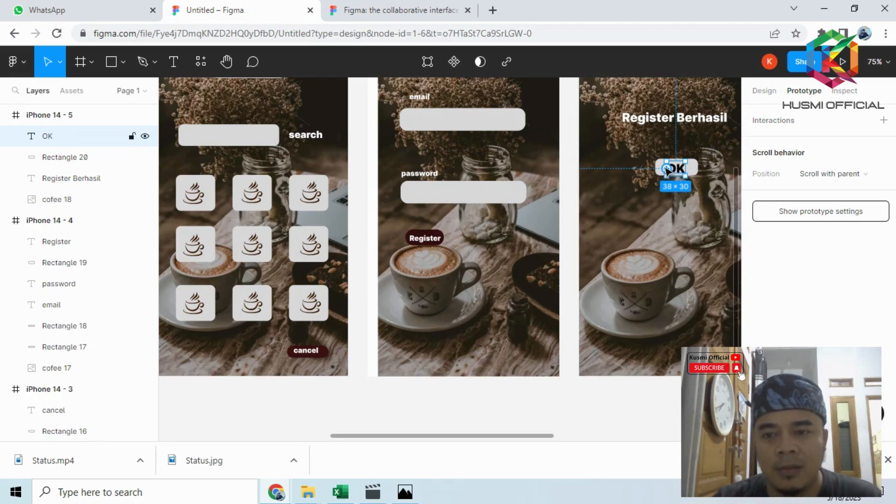
pyautogui.moveTo(505, 435)
pyautogui.mouseDown()
pyautogui.moveTo(523, 437)
pyautogui.moveTo(460, 444)
pyautogui.moveTo(493, 448)
pyautogui.mouseUp()
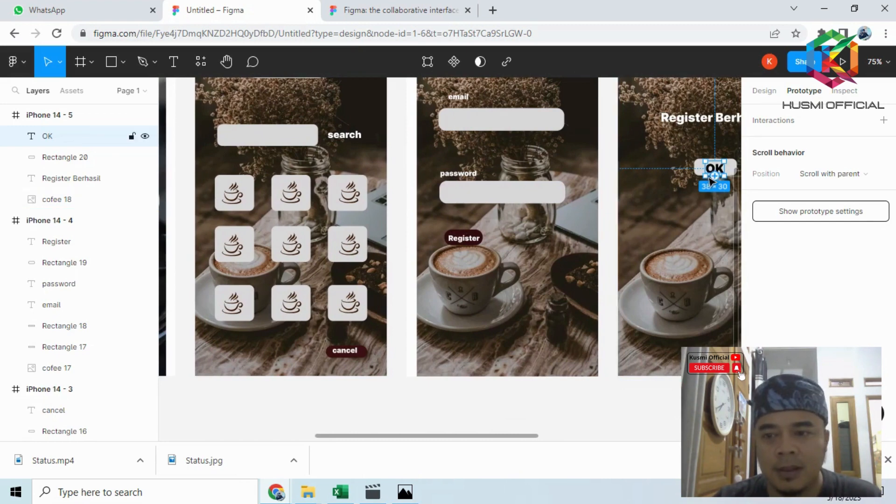
pyautogui.moveTo(708, 176)
pyautogui.moveTo(707, 171); pyautogui.dragTo(386, 227)
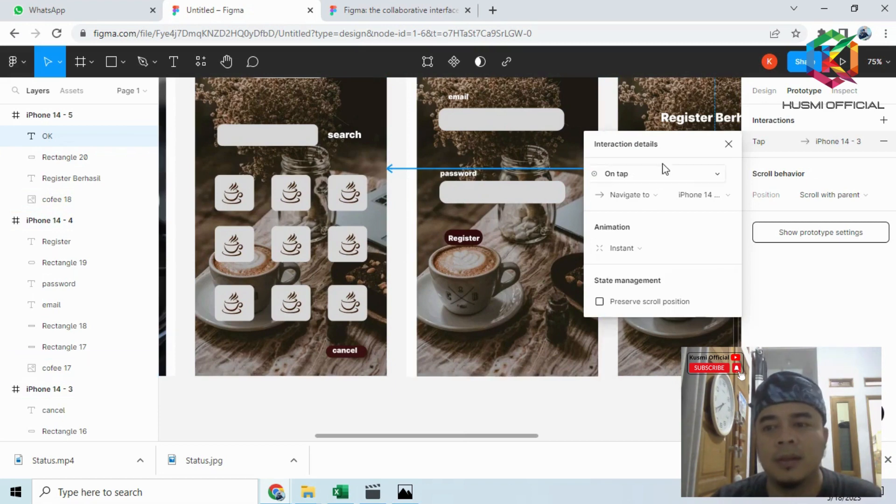
pyautogui.click(727, 144)
# - Link the first coffee icon in the grid on iPhone 14 - 3 to the product detail screen iPhone 14 - 6
pyautogui.click(232, 192)
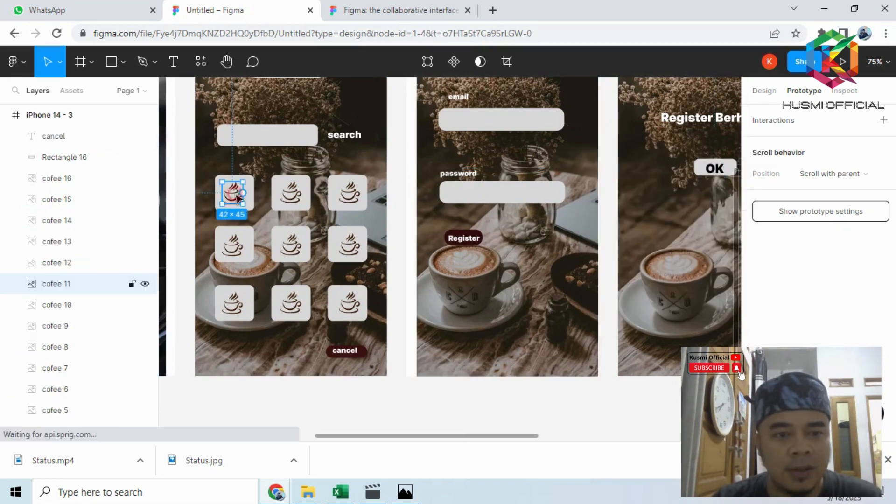
pyautogui.moveTo(403, 437); pyautogui.dragTo(426, 436)
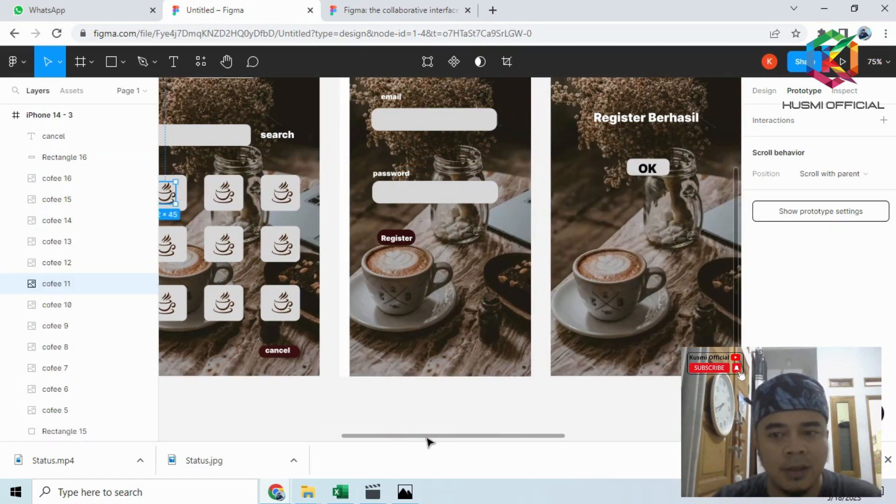
pyautogui.scroll(-3, 370, 322)
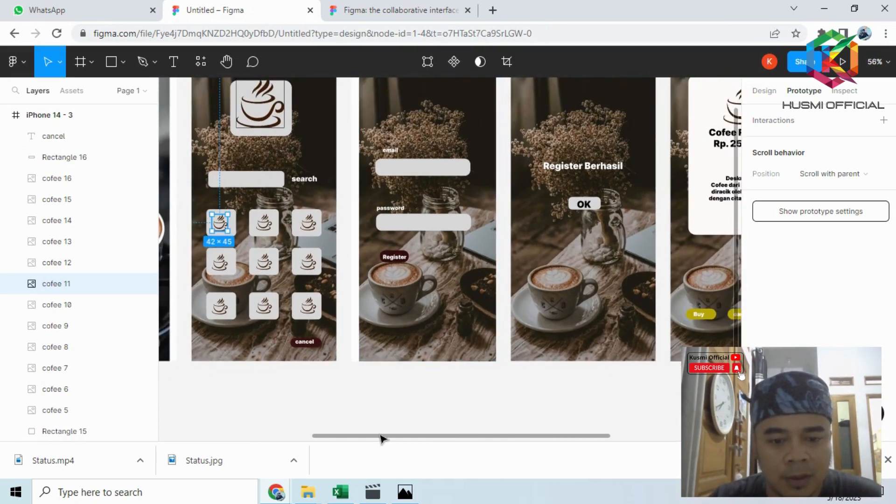
pyautogui.moveTo(380, 436); pyautogui.dragTo(399, 435)
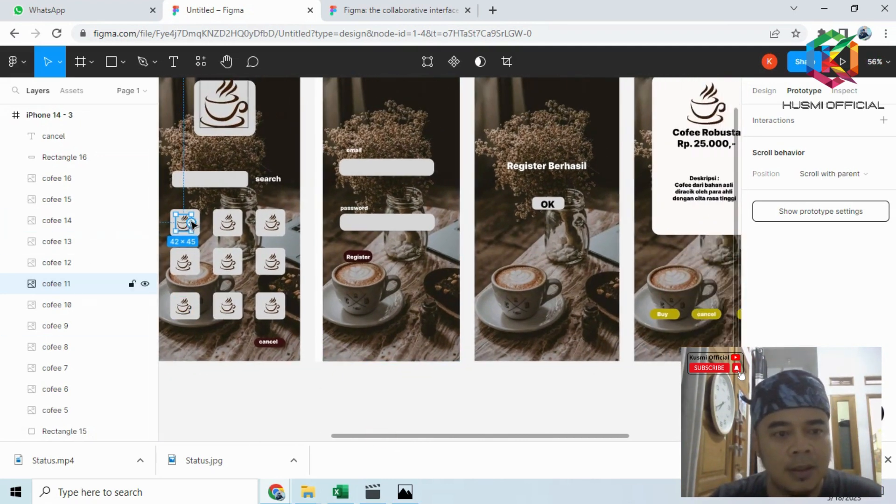
pyautogui.moveTo(191, 223); pyautogui.dragTo(640, 172)
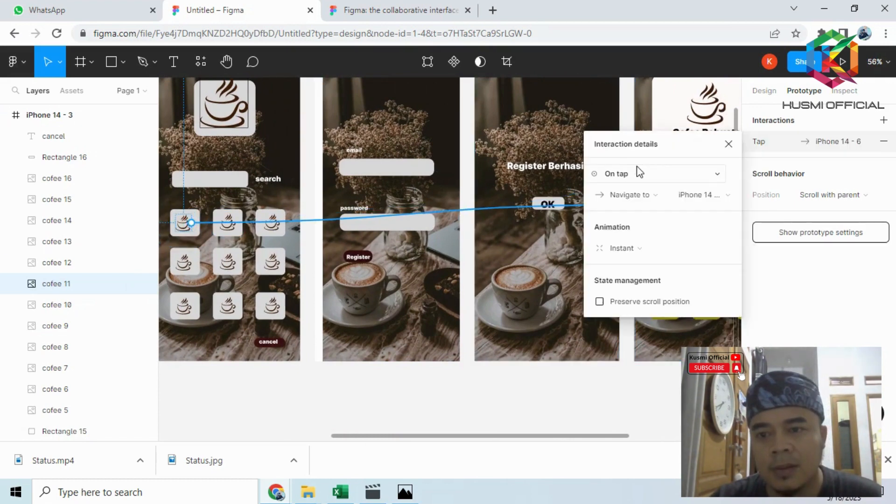
pyautogui.click(729, 145)
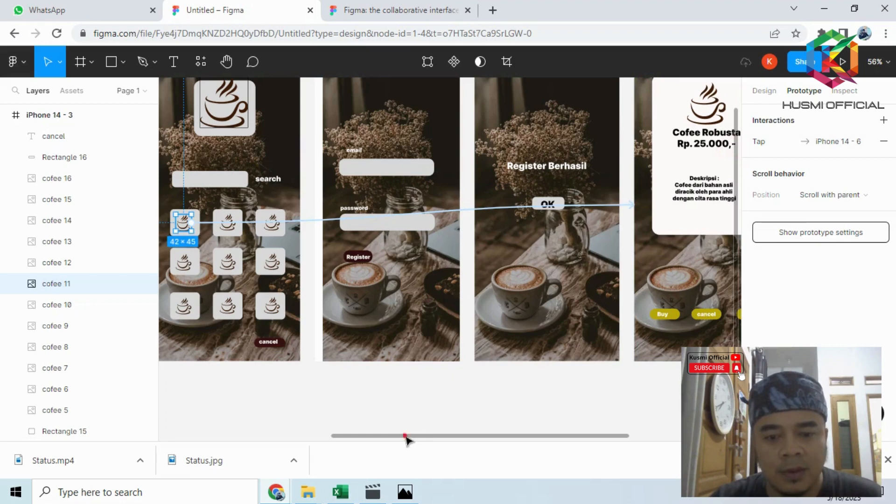
pyautogui.moveTo(406, 436); pyautogui.dragTo(536, 444)
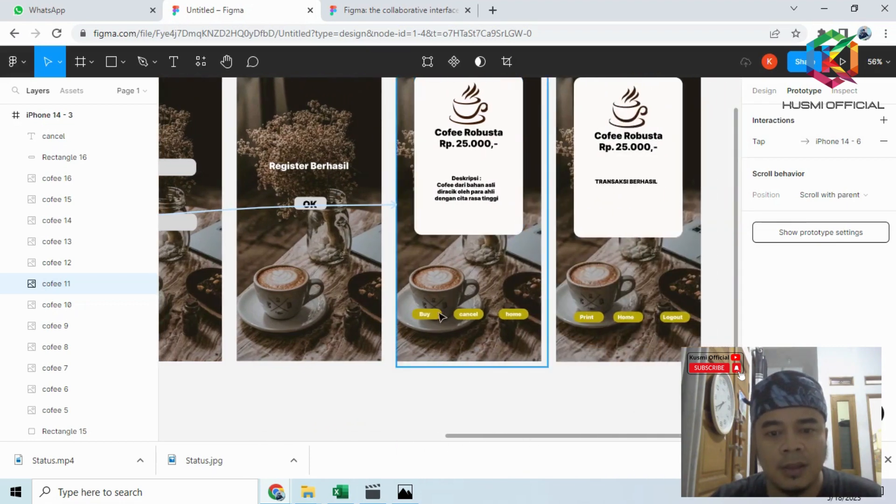
# - On iPhone 14 - 6, link the "Buy" label to iPhone 14 - 7 and the "cancel" label back to iPhone 14 - 3
pyautogui.click(440, 316)
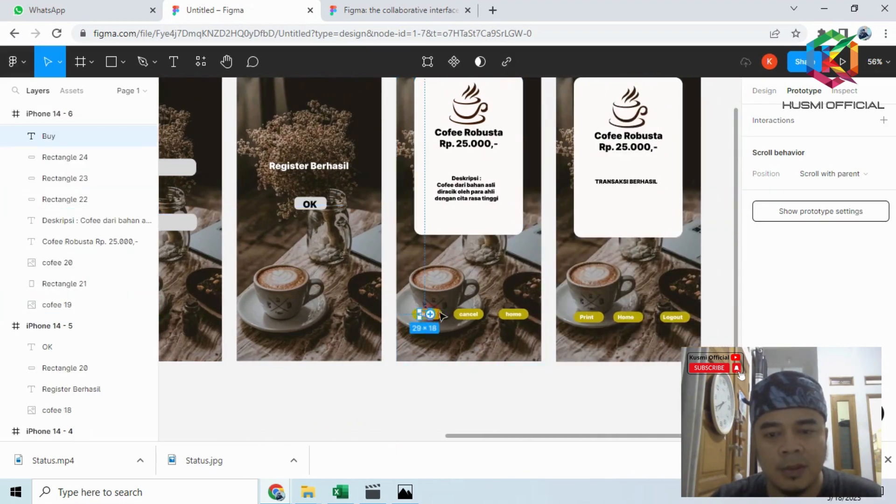
pyautogui.moveTo(429, 314); pyautogui.dragTo(581, 204)
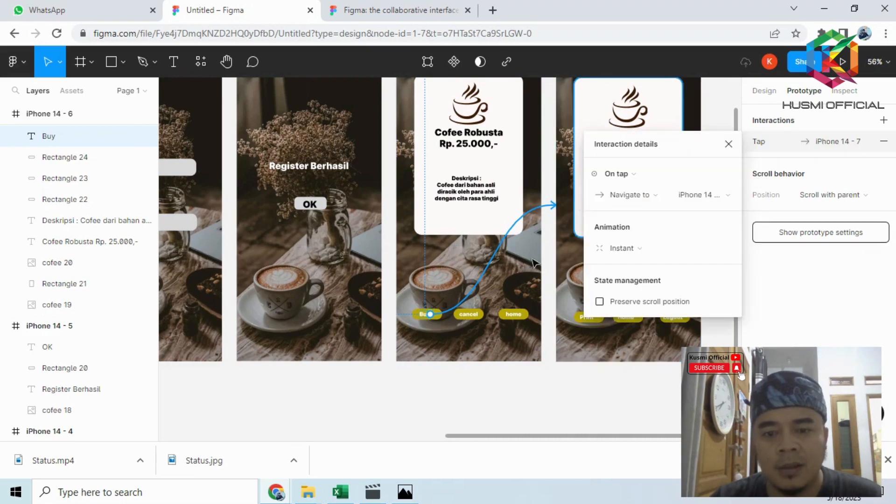
pyautogui.click(469, 315)
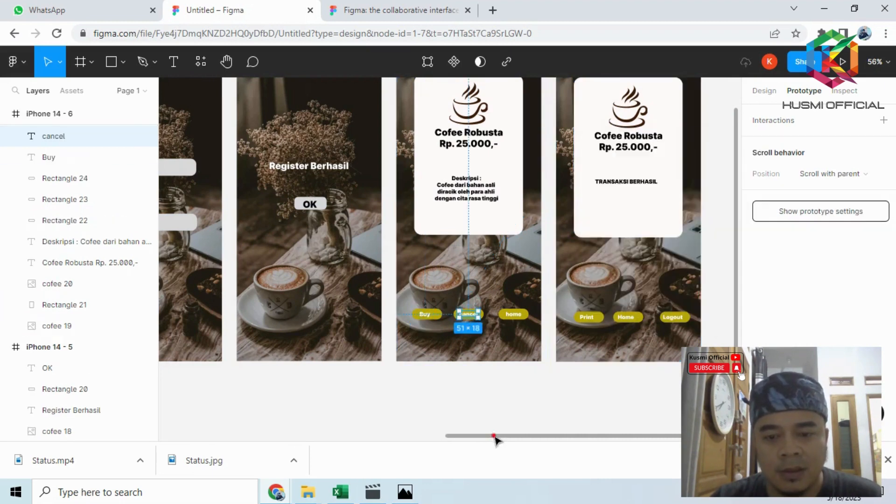
pyautogui.moveTo(494, 436); pyautogui.dragTo(409, 436)
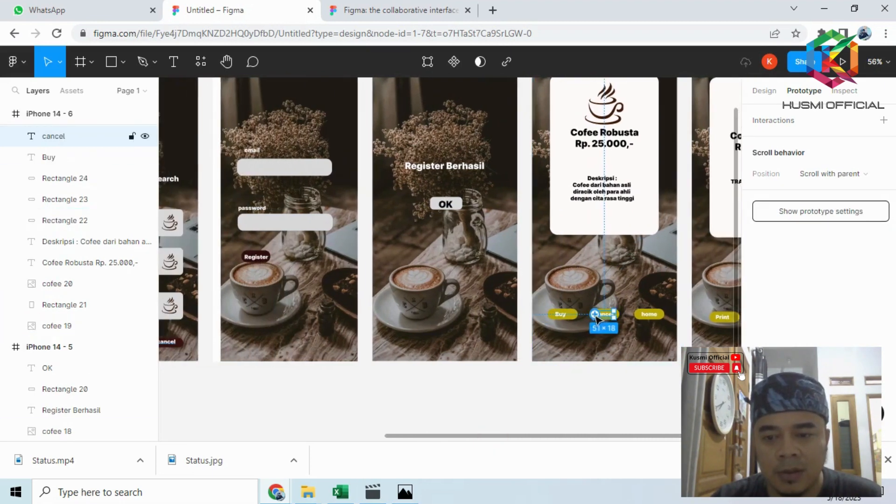
pyautogui.moveTo(616, 314); pyautogui.dragTo(196, 255)
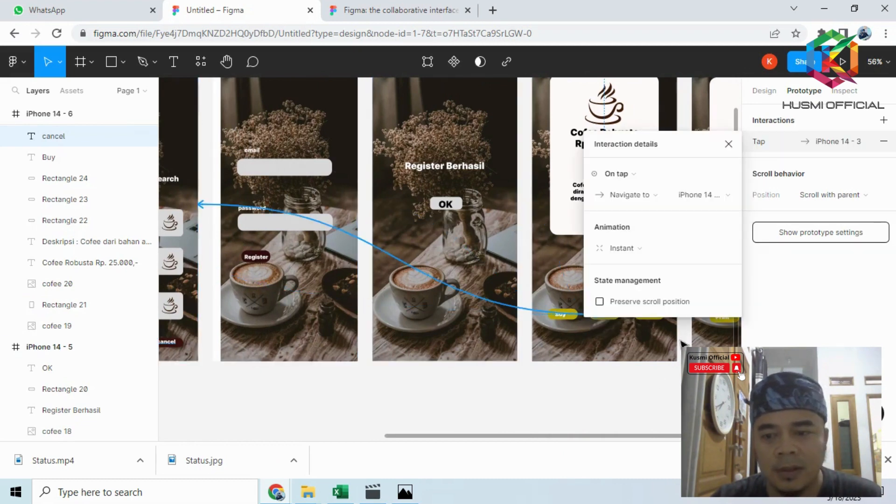
pyautogui.click(728, 144)
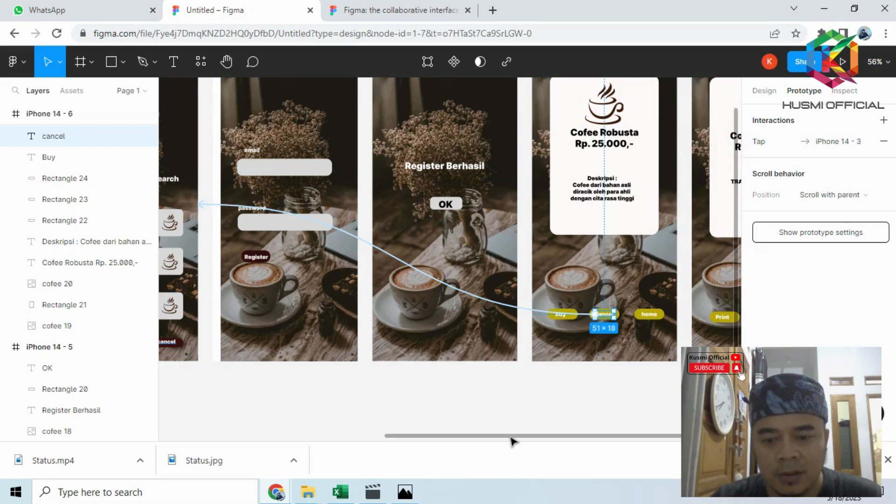
# - Link the "home" label on iPhone 14 - 6 to the coffee menu screen iPhone 14 - 3
pyautogui.moveTo(511, 438); pyautogui.dragTo(594, 448)
pyautogui.click(494, 314)
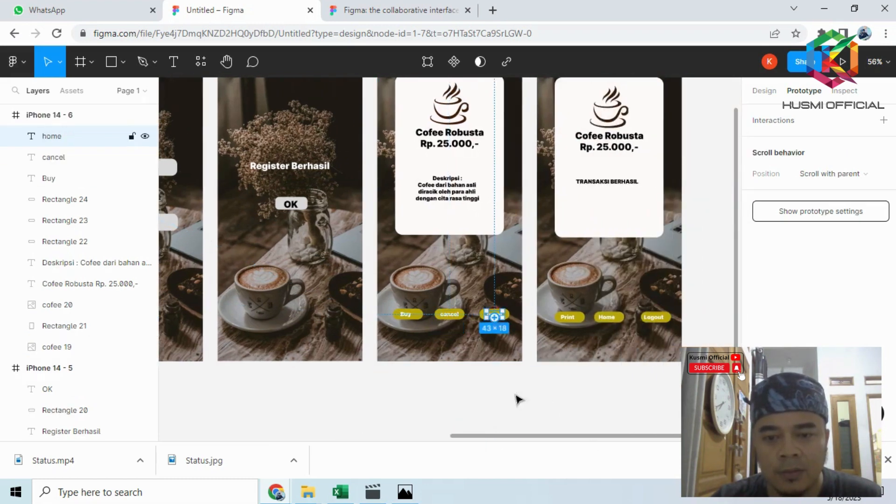
pyautogui.moveTo(522, 438); pyautogui.dragTo(427, 430)
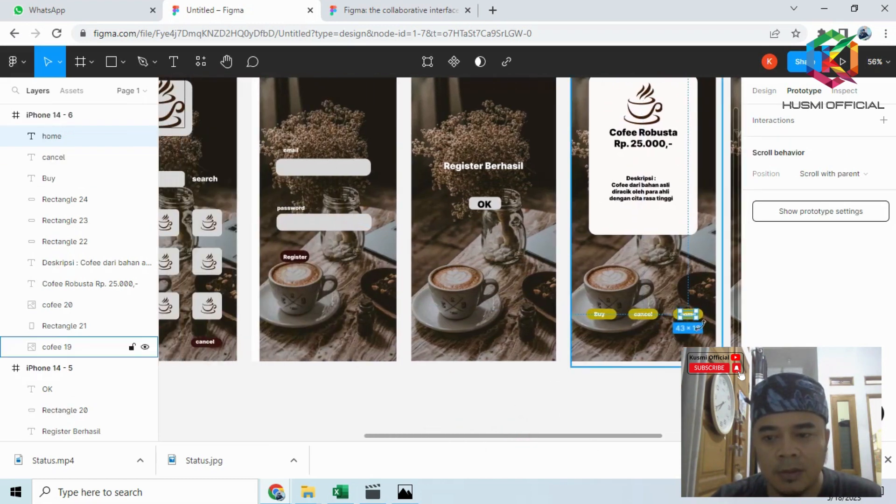
pyautogui.moveTo(681, 318); pyautogui.dragTo(234, 264)
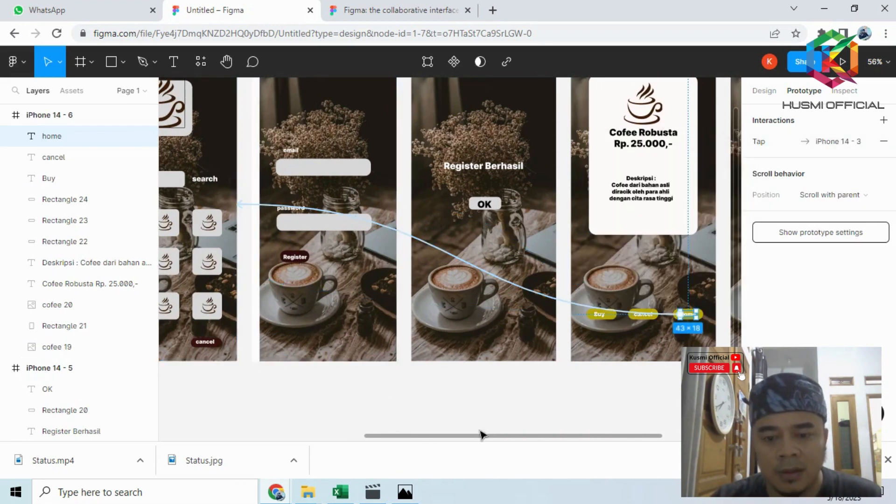
# - Link the "Home" label on iPhone 14 - 7 to iPhone 14 - 3 with an on-tap connection
pyautogui.moveTo(476, 435); pyautogui.dragTo(601, 449)
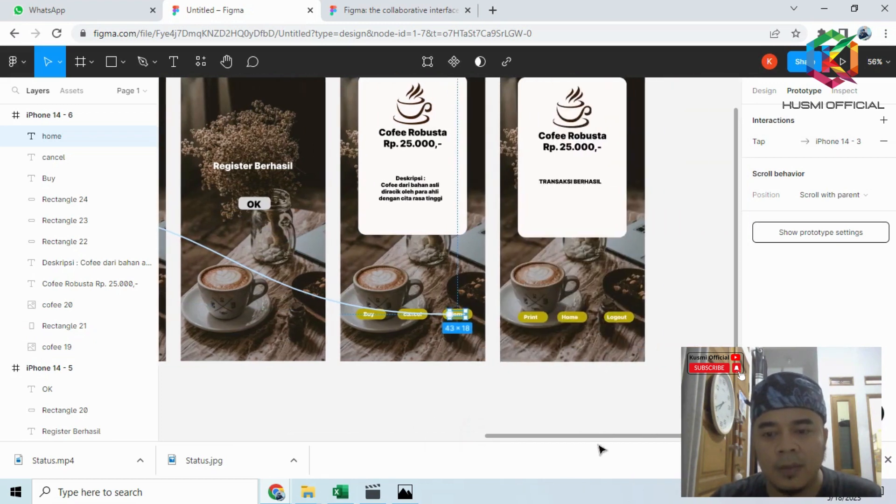
pyautogui.click(570, 317)
pyautogui.moveTo(567, 323)
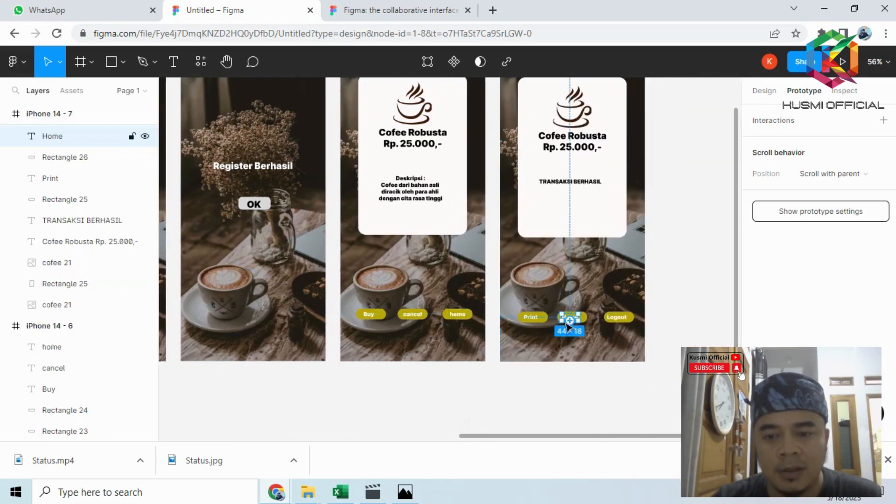
pyautogui.moveTo(566, 324); pyautogui.dragTo(317, 285)
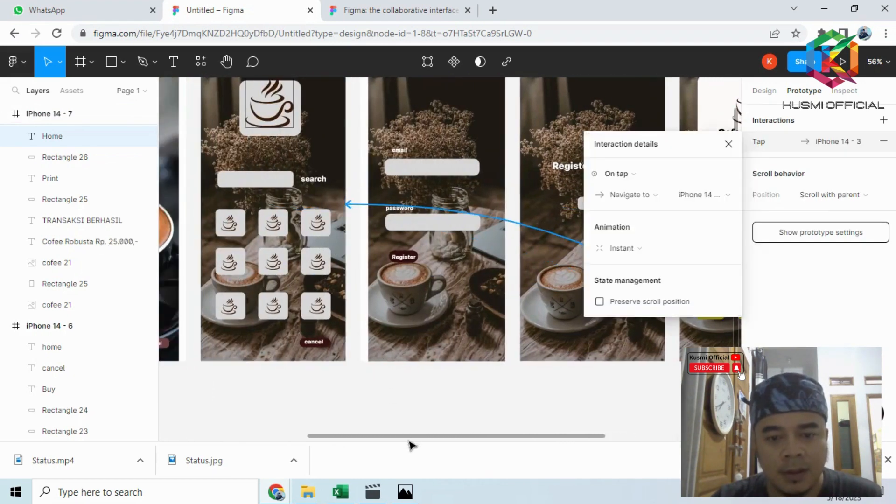
# - Link the "Logout" label on iPhone 14 - 7 to the welcome screen iPhone 14 - 1
pyautogui.moveTo(408, 439); pyautogui.dragTo(639, 470)
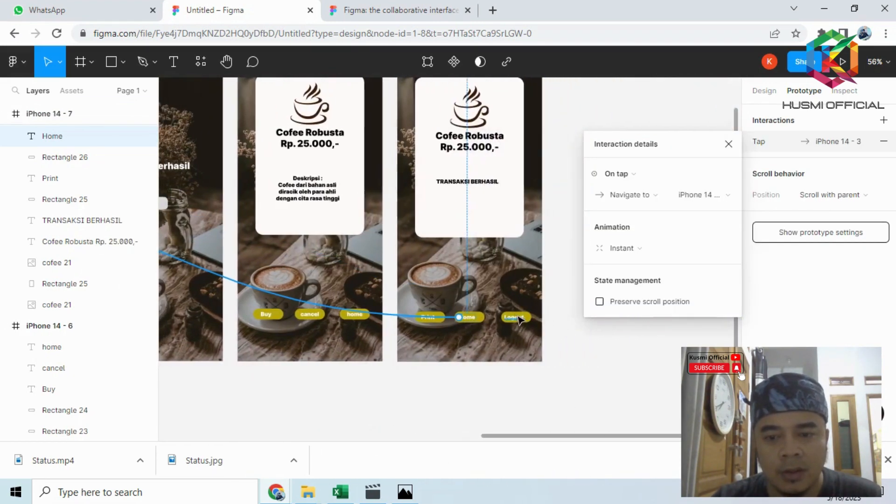
pyautogui.click(516, 319)
pyautogui.moveTo(504, 318); pyautogui.dragTo(402, 343)
pyautogui.moveTo(411, 250); pyautogui.dragTo(249, 275)
pyautogui.click(726, 143)
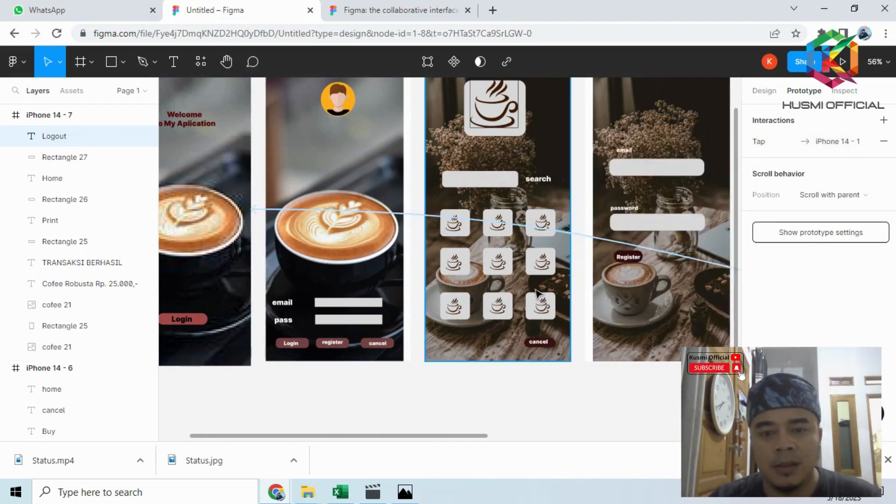
# - Examine the prototype connections across all the screens, including the "Print" label on iPhone 14 - 7
pyautogui.scroll(-5, 536, 293)
pyautogui.moveTo(452, 435); pyautogui.dragTo(574, 436)
pyautogui.click(545, 376)
pyautogui.moveTo(413, 438); pyautogui.dragTo(492, 446)
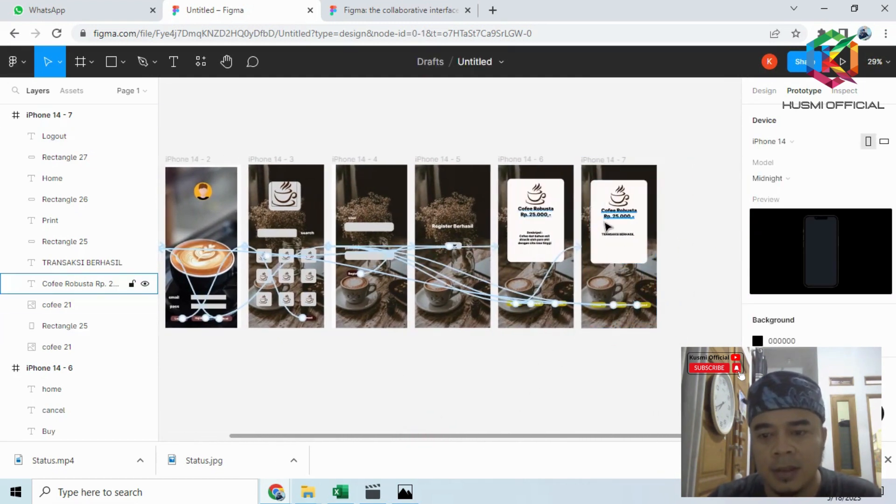
pyautogui.scroll(10, 611, 322)
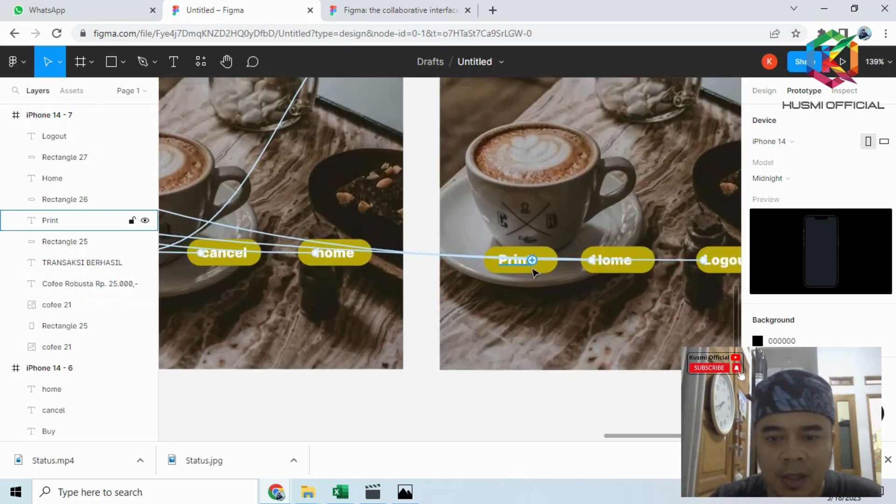
pyautogui.click(516, 262)
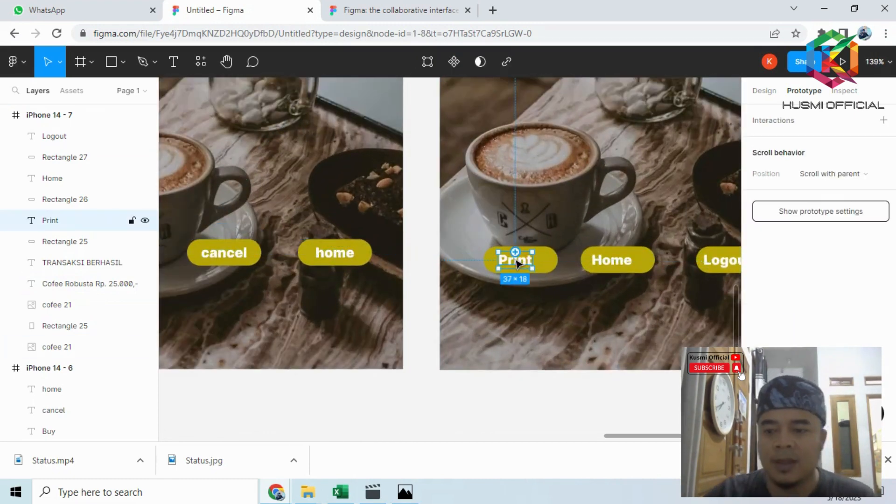
pyautogui.click(477, 413)
pyautogui.scroll(-5, 490, 393)
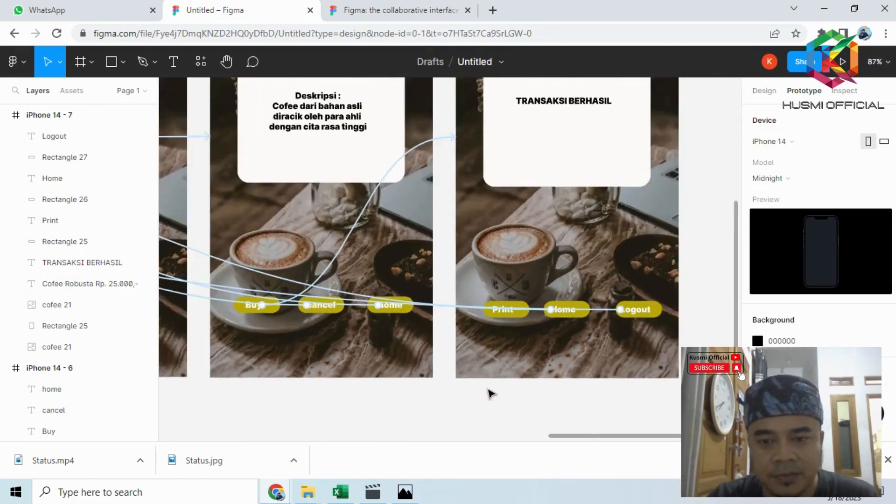
pyautogui.scroll(-2, 490, 387)
pyautogui.moveTo(482, 434); pyautogui.dragTo(373, 428)
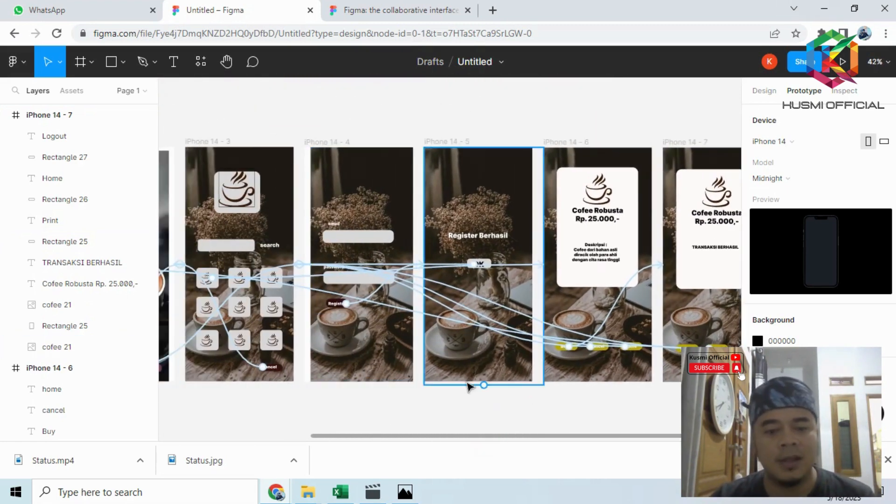
pyautogui.moveTo(434, 436); pyautogui.dragTo(290, 406)
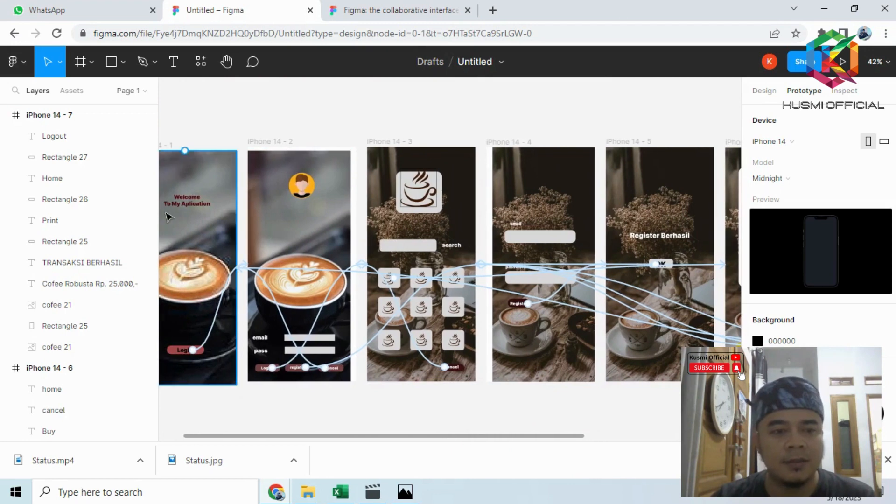
# - Start the prototype presentation from the welcome screen iPhone 14 - 1
pyautogui.click(191, 233)
pyautogui.click(842, 61)
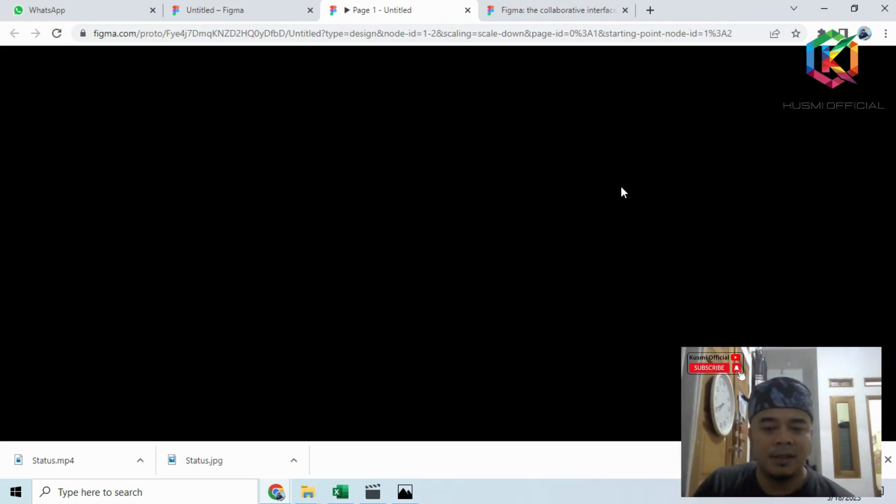
# - Switch to Photos to view the figma.PNG reference, and return to the Chrome window with the presentation
pyautogui.click(414, 497)
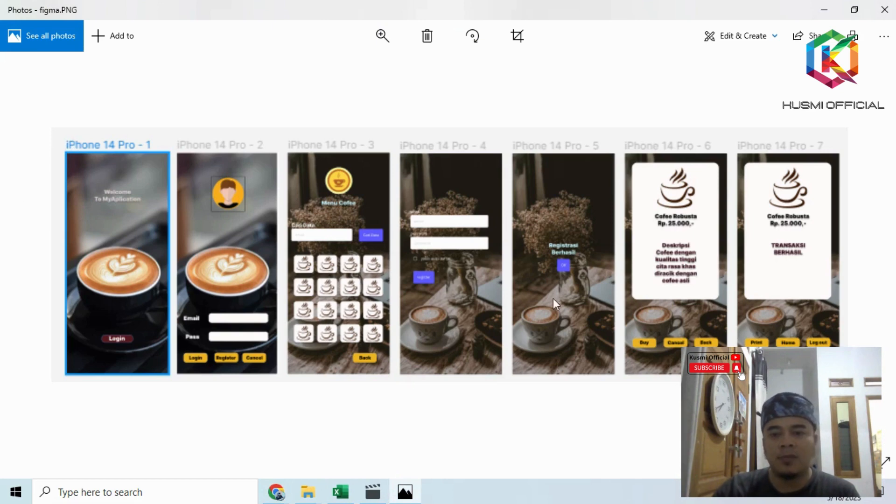
pyautogui.click(826, 11)
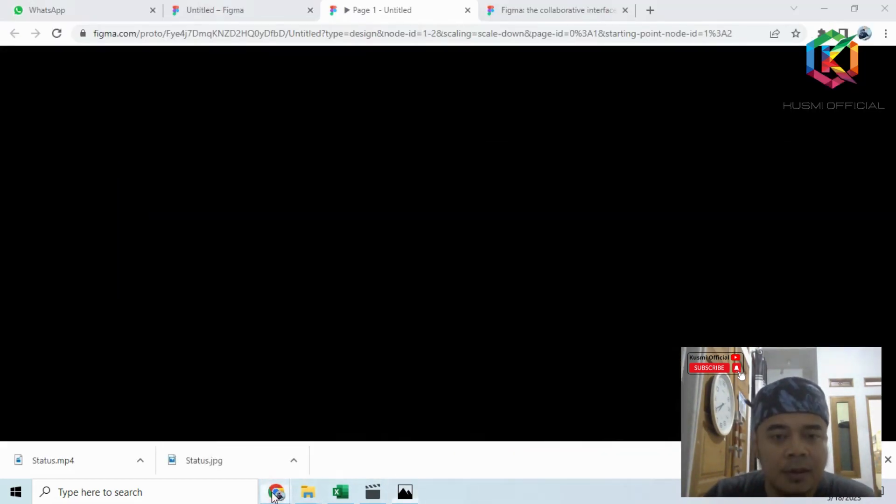
pyautogui.click(274, 493)
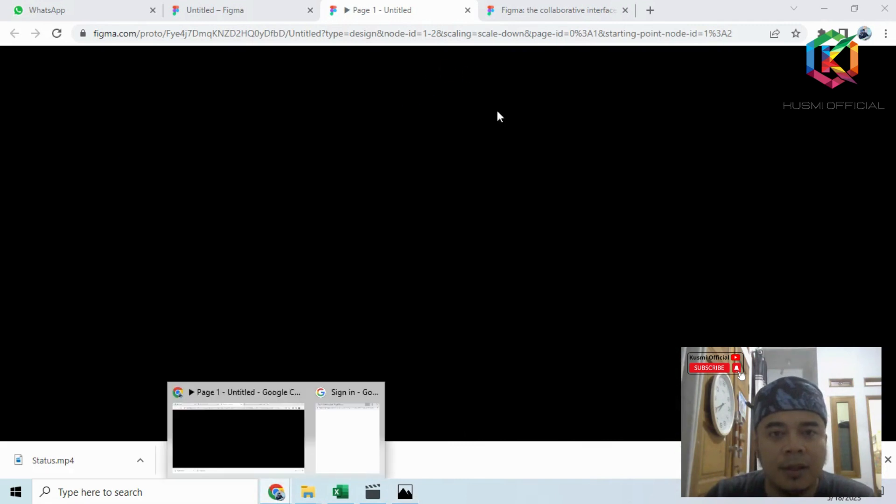
# - Close the extra Figma page "Figma: the collaborative interface design tool" in the browser
pyautogui.click(570, 11)
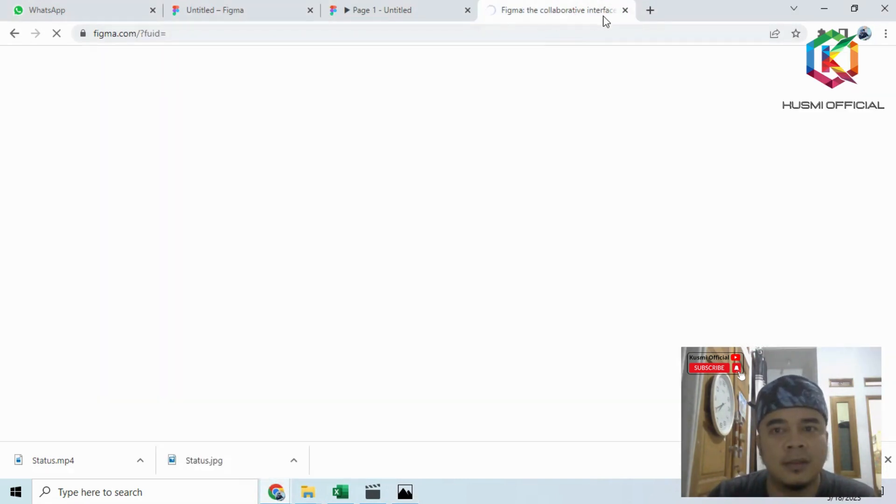
pyautogui.click(408, 8)
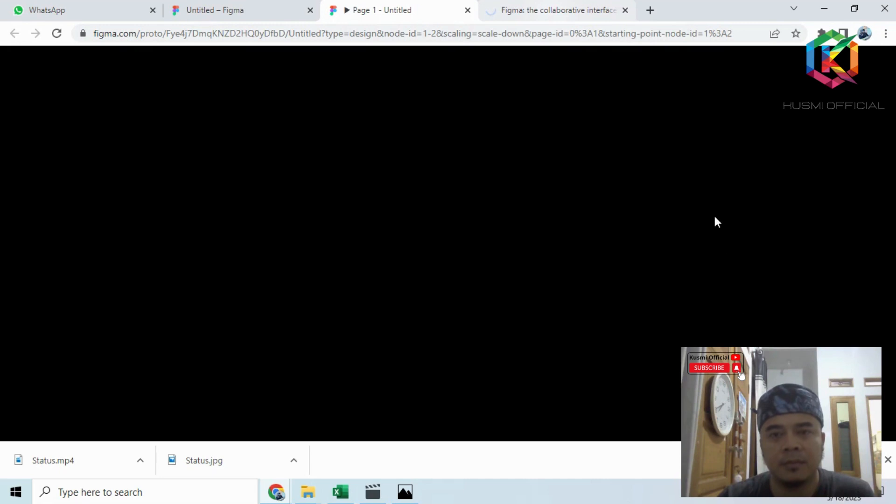
pyautogui.hotkey('ctrl', 'Tab')
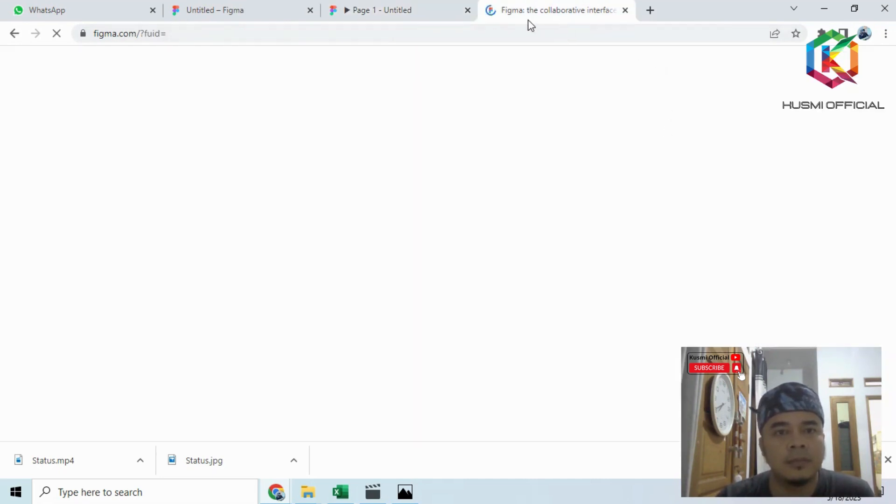
pyautogui.click(626, 10)
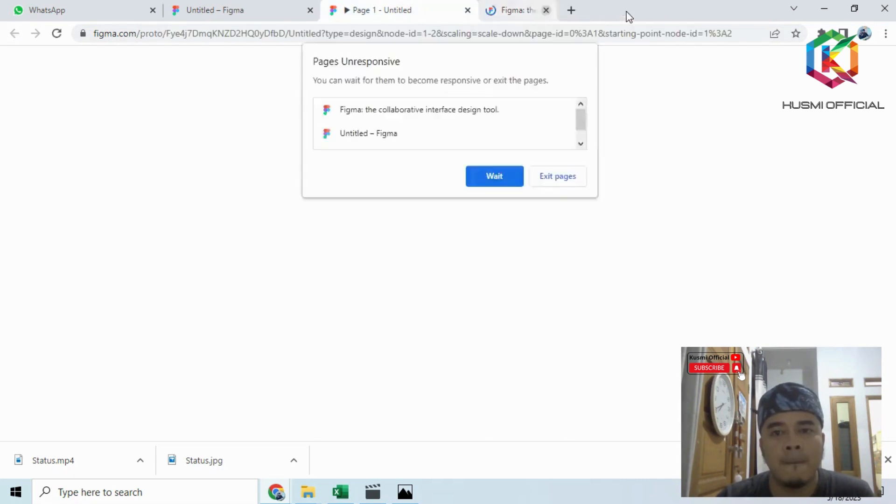
pyautogui.click(244, 12)
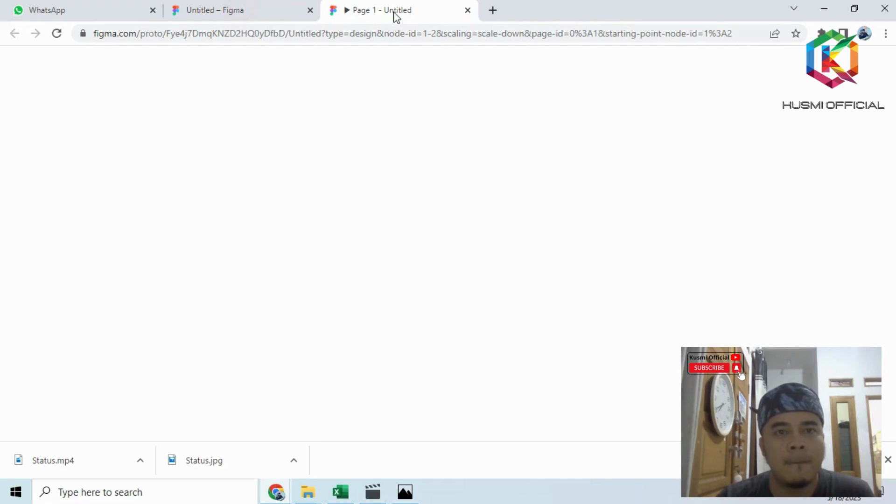
pyautogui.click(422, 9)
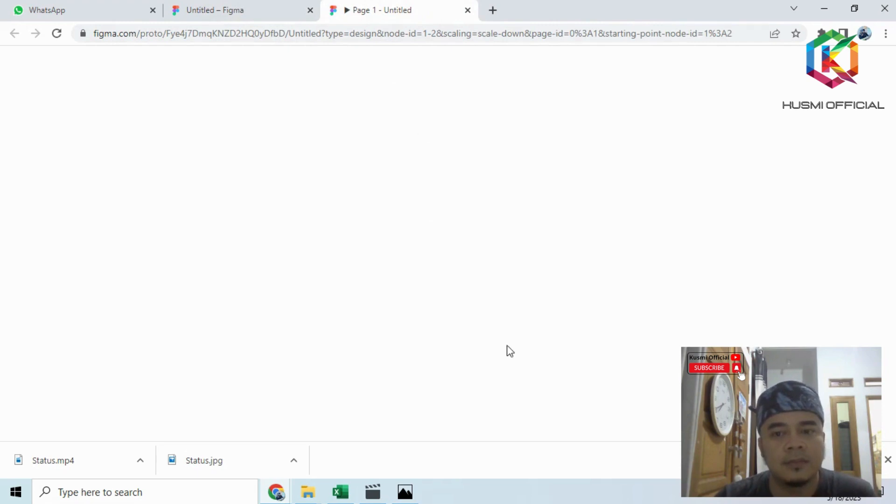
pyautogui.click(283, 10)
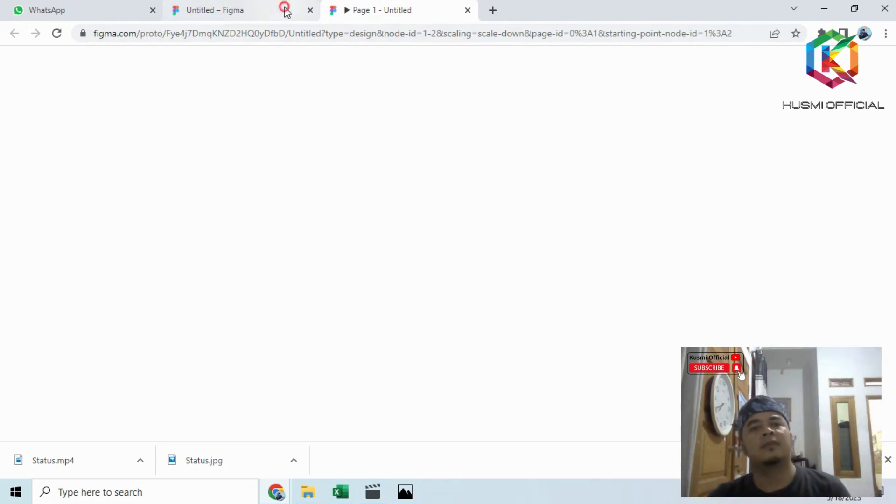
pyautogui.click(372, 9)
pyautogui.click(263, 10)
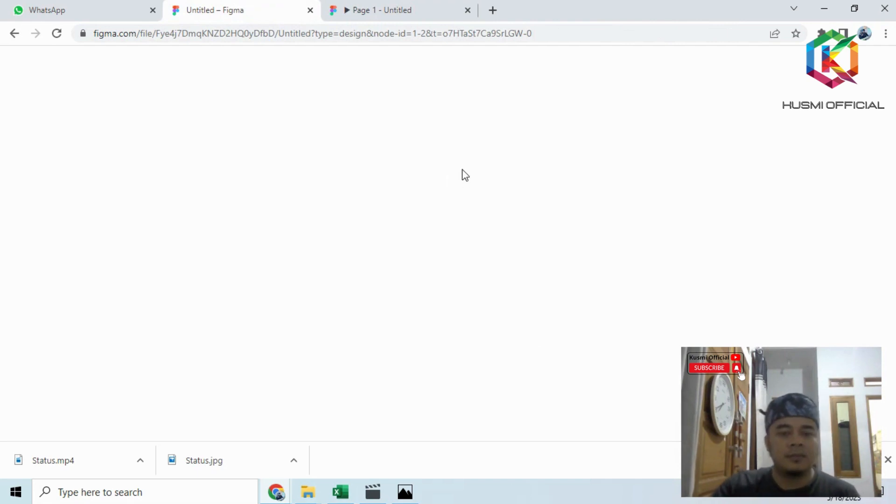
# - Test the prototype by following "Login" on the welcome screen and "cancel" on the login screen
pyautogui.click(411, 5)
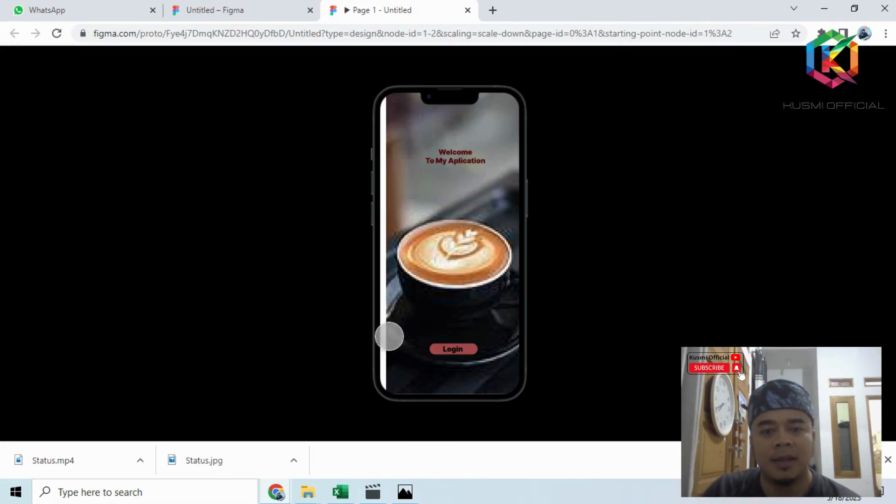
pyautogui.click(455, 349)
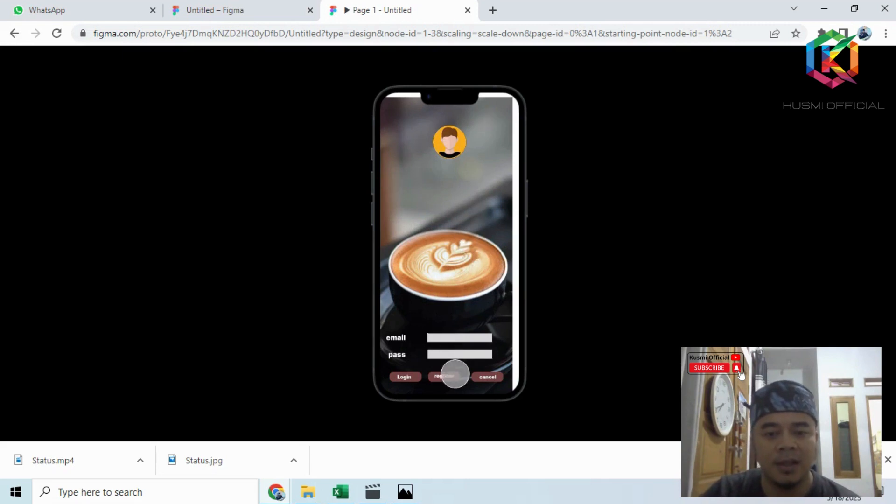
pyautogui.click(486, 377)
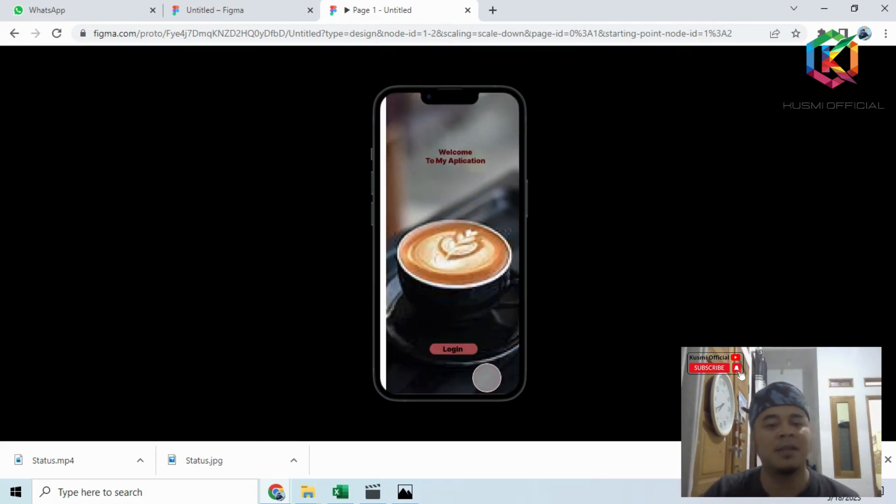
# - Test the registration flow in the prototype by following "Login", "register", "Register" and "OK" to the coffee catalogue screen
pyautogui.click(455, 349)
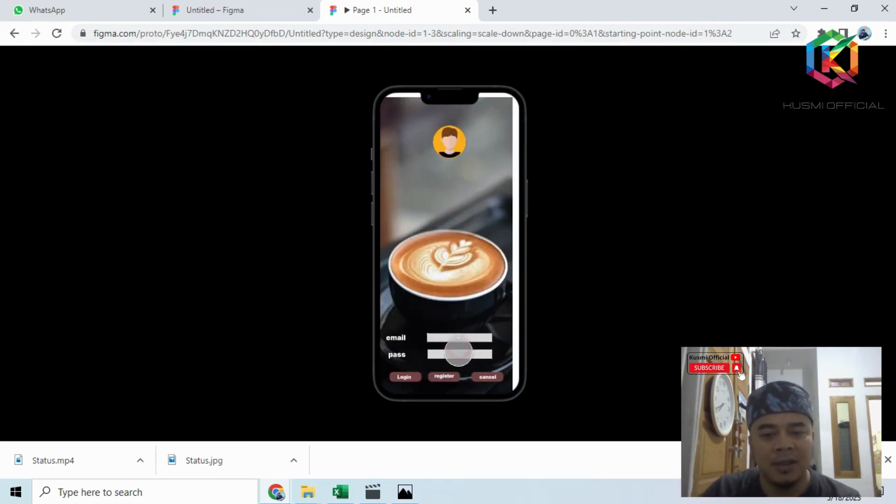
pyautogui.click(445, 378)
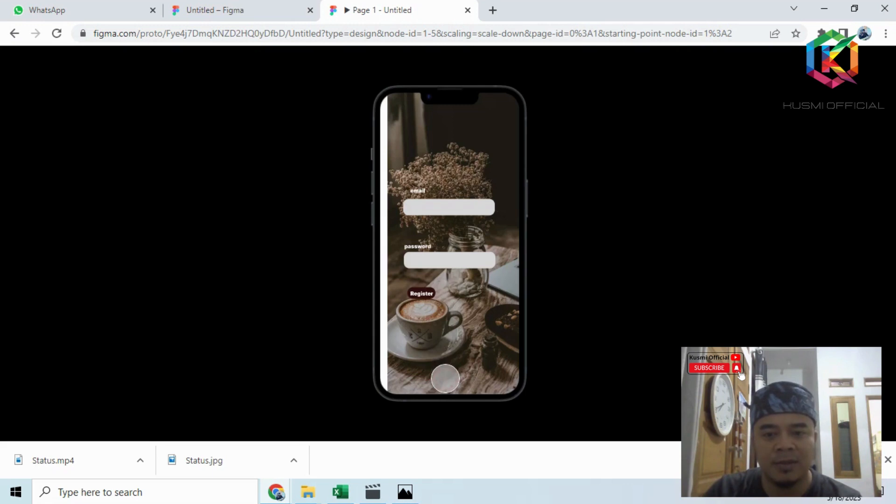
pyautogui.click(423, 297)
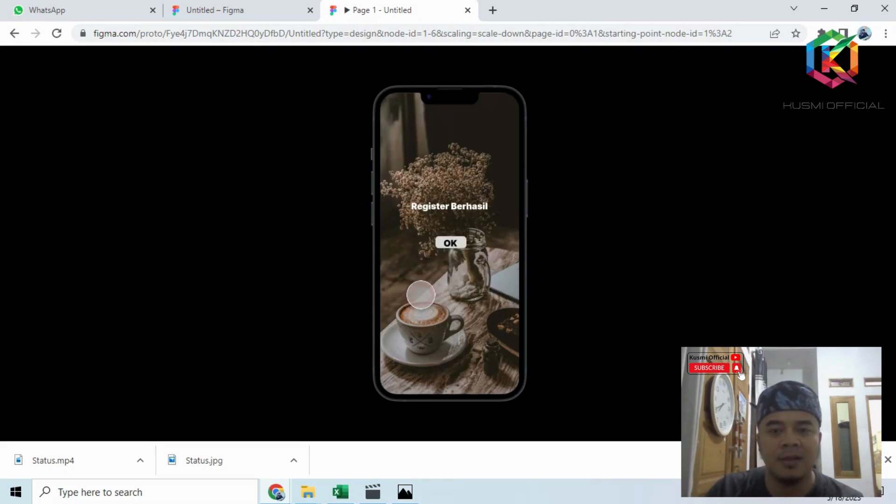
pyautogui.click(449, 241)
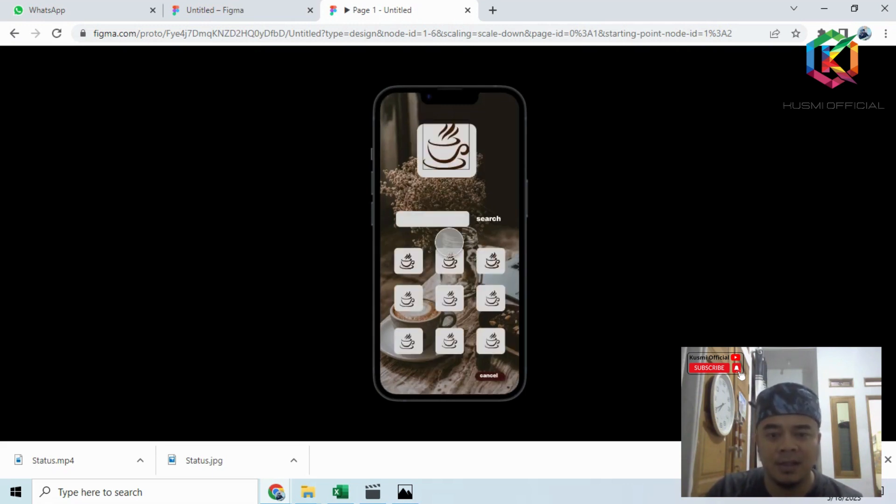
# - Test the order flow from the catalogue's first coffee through "Buy" and "Home", and follow "cancel" on the catalogue and login screens back to the welcome screen
pyautogui.click(408, 259)
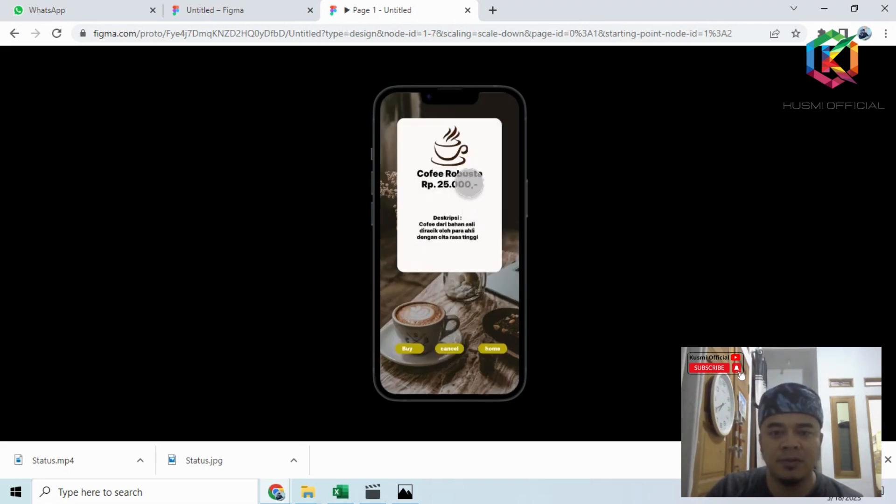
pyautogui.click(410, 348)
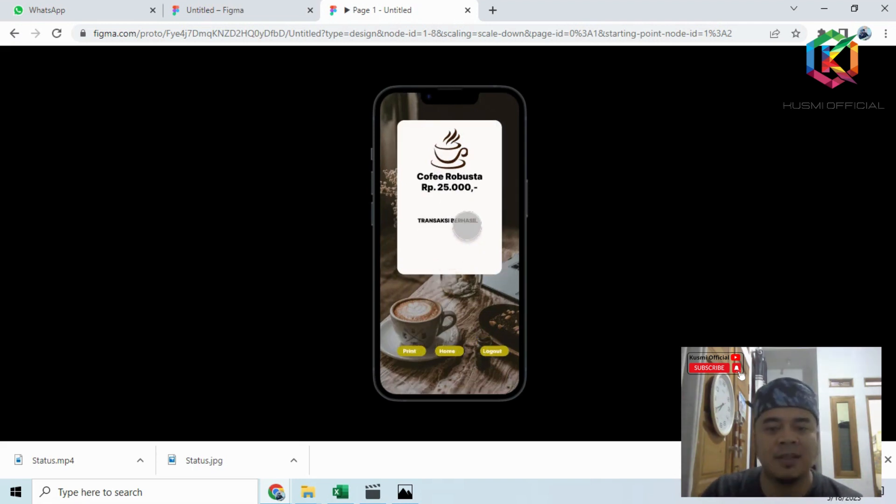
pyautogui.click(448, 350)
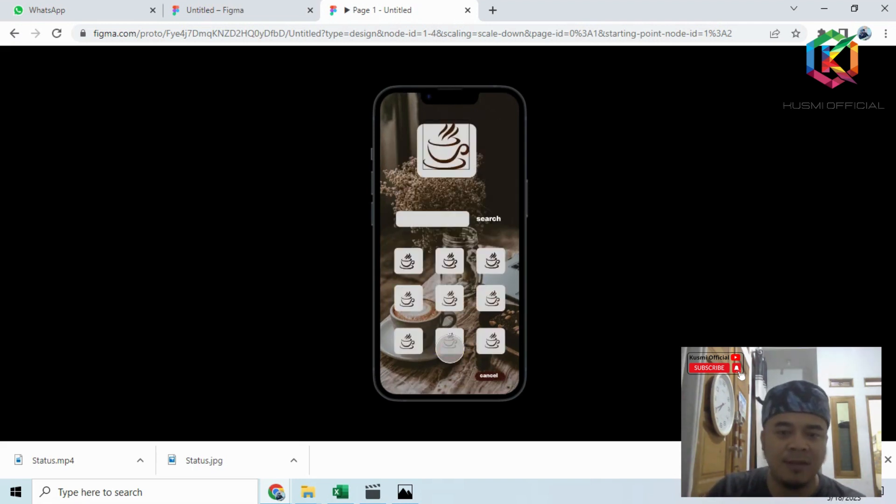
pyautogui.click(489, 376)
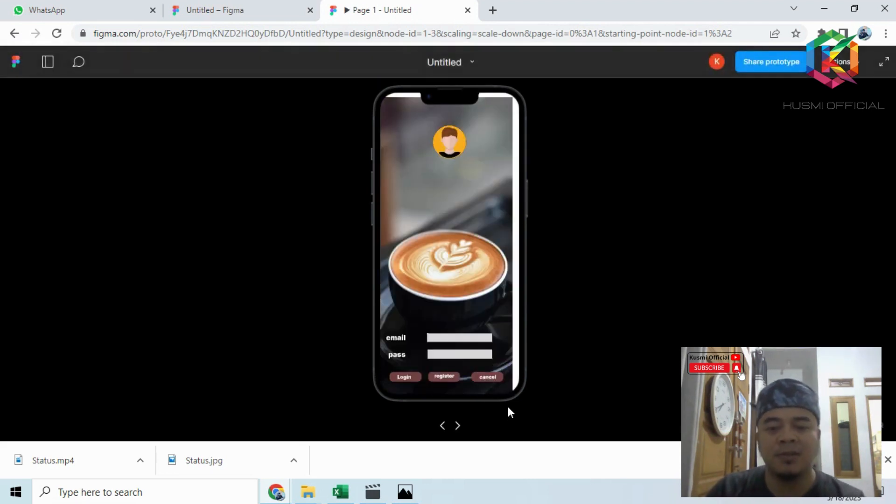
pyautogui.click(489, 377)
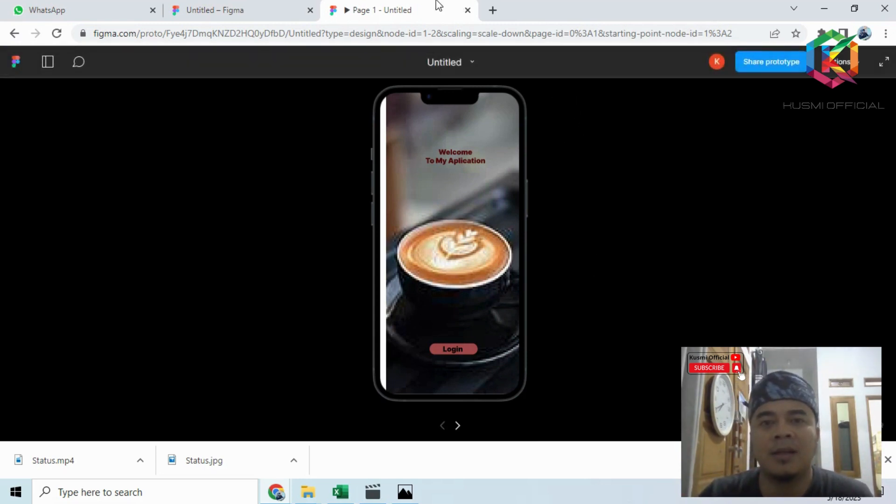
pyautogui.moveTo(435, 6)
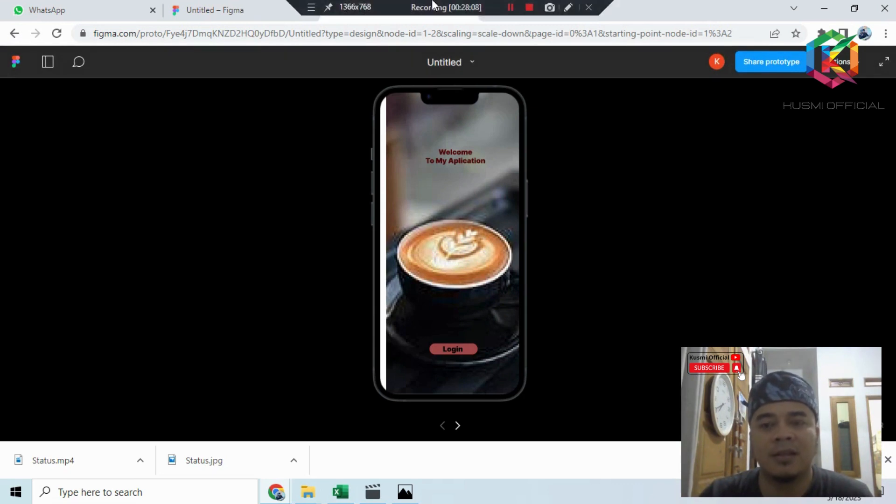
pyautogui.click(531, 10)
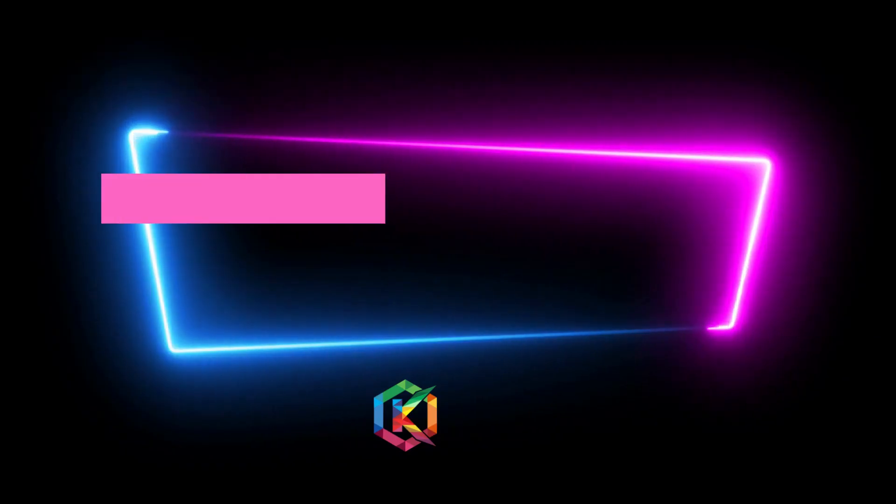